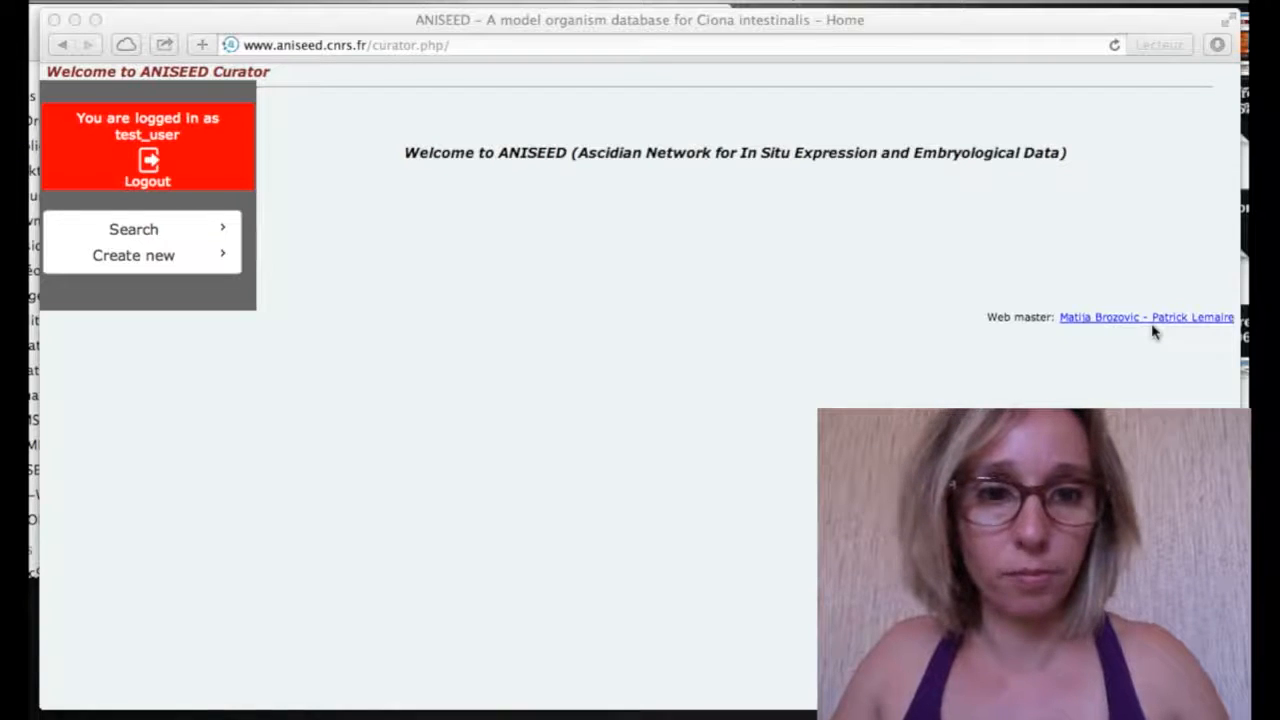
# Search the article cards for the author 'roure'
pyautogui.click(146, 238)
pyautogui.click(155, 258)
pyautogui.click(466, 207)
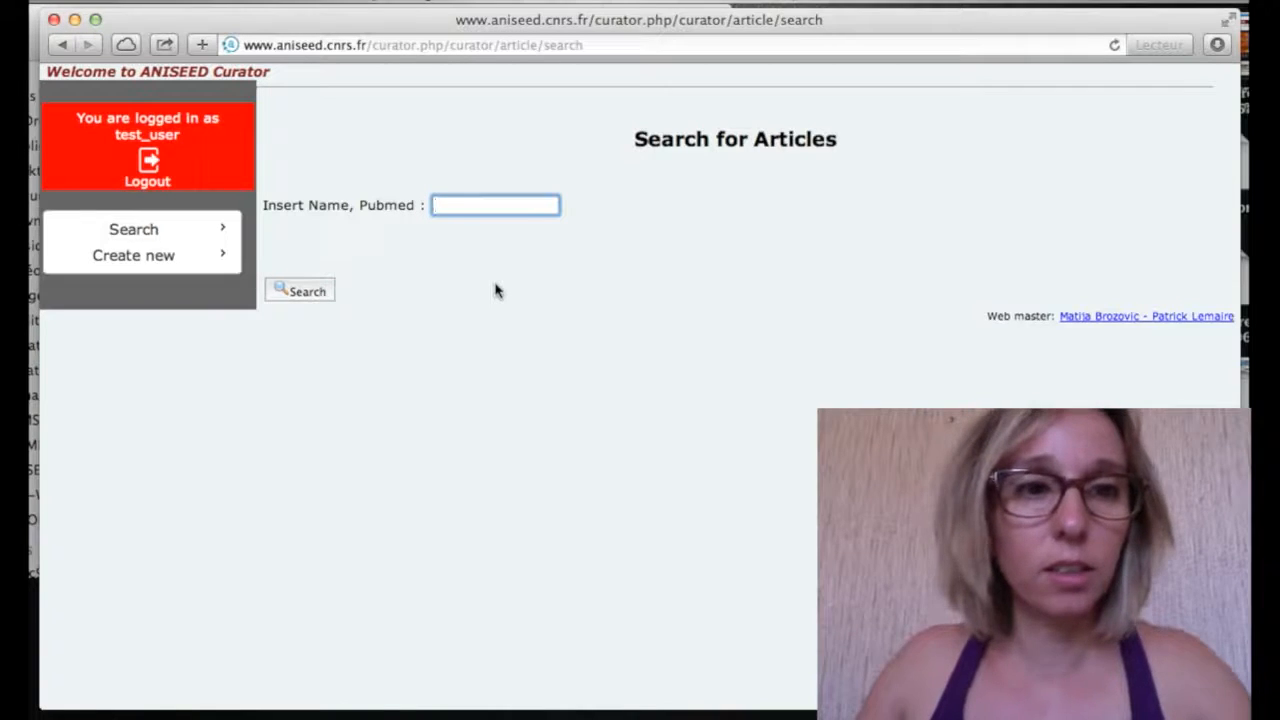
pyautogui.write('roure')
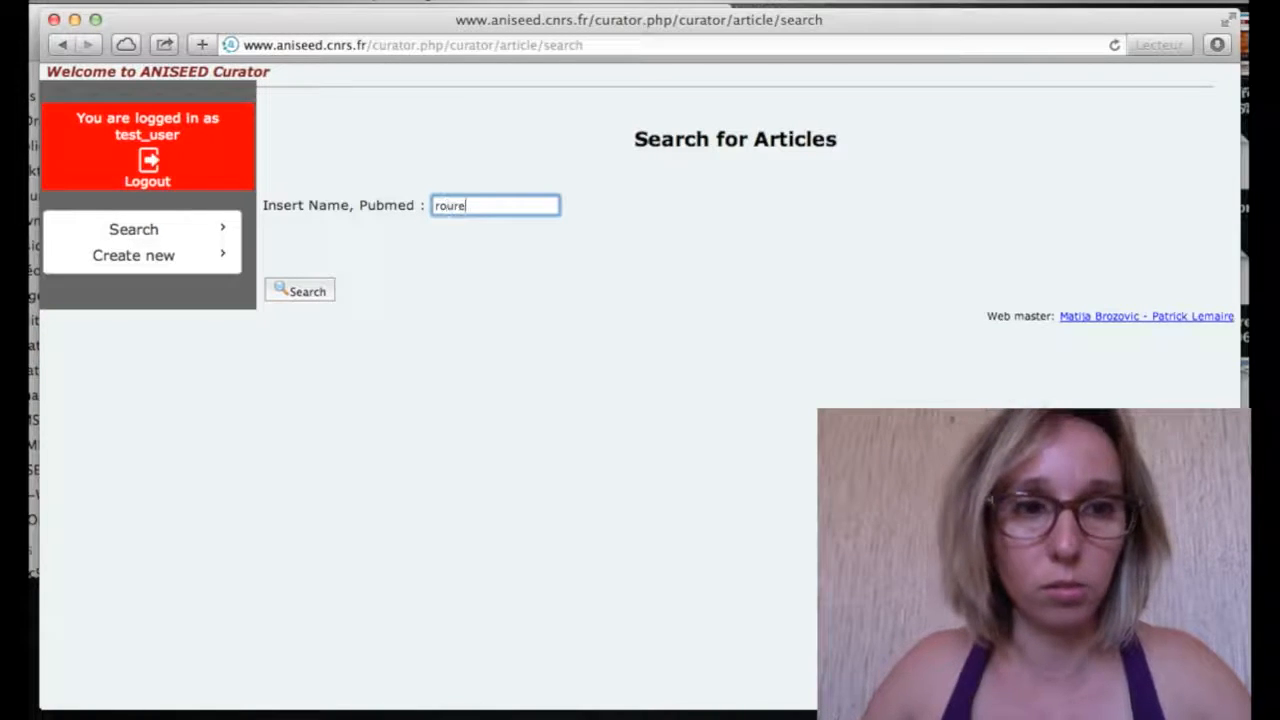
pyautogui.click(298, 300)
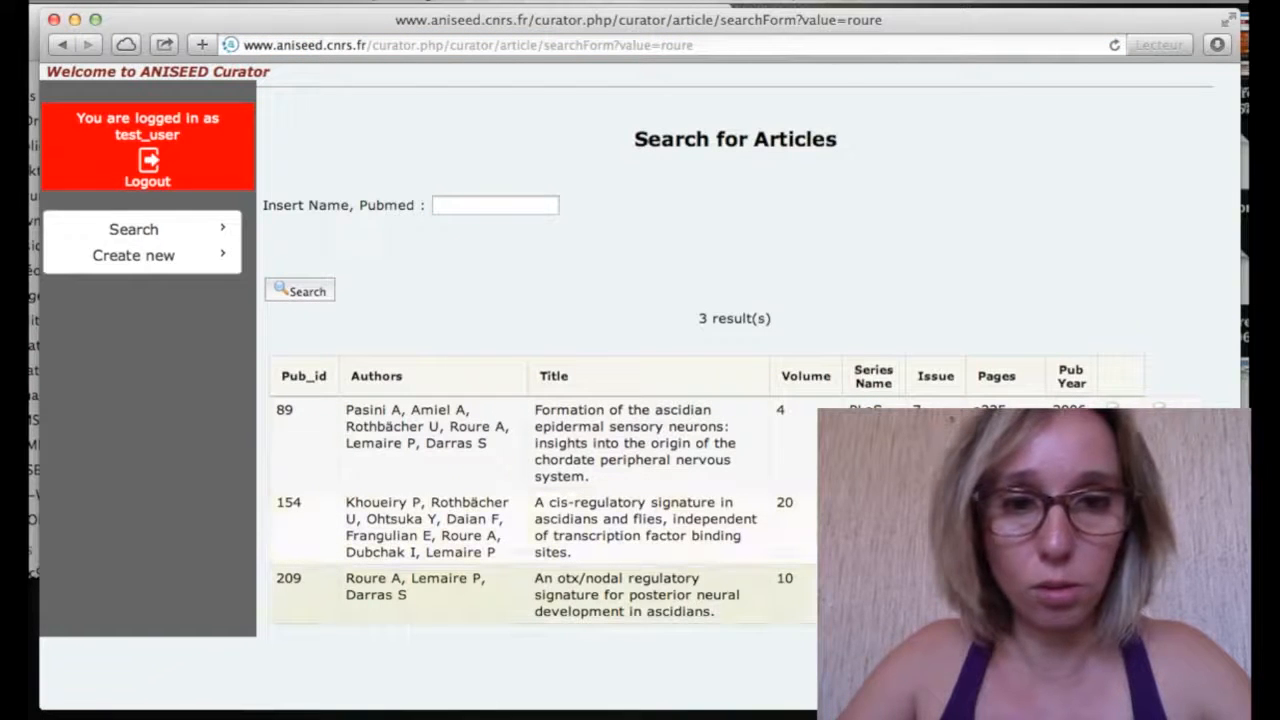
# Open article 209 and scroll to its 'Genes whose regulation was studied' section
pyautogui.click(540, 594)
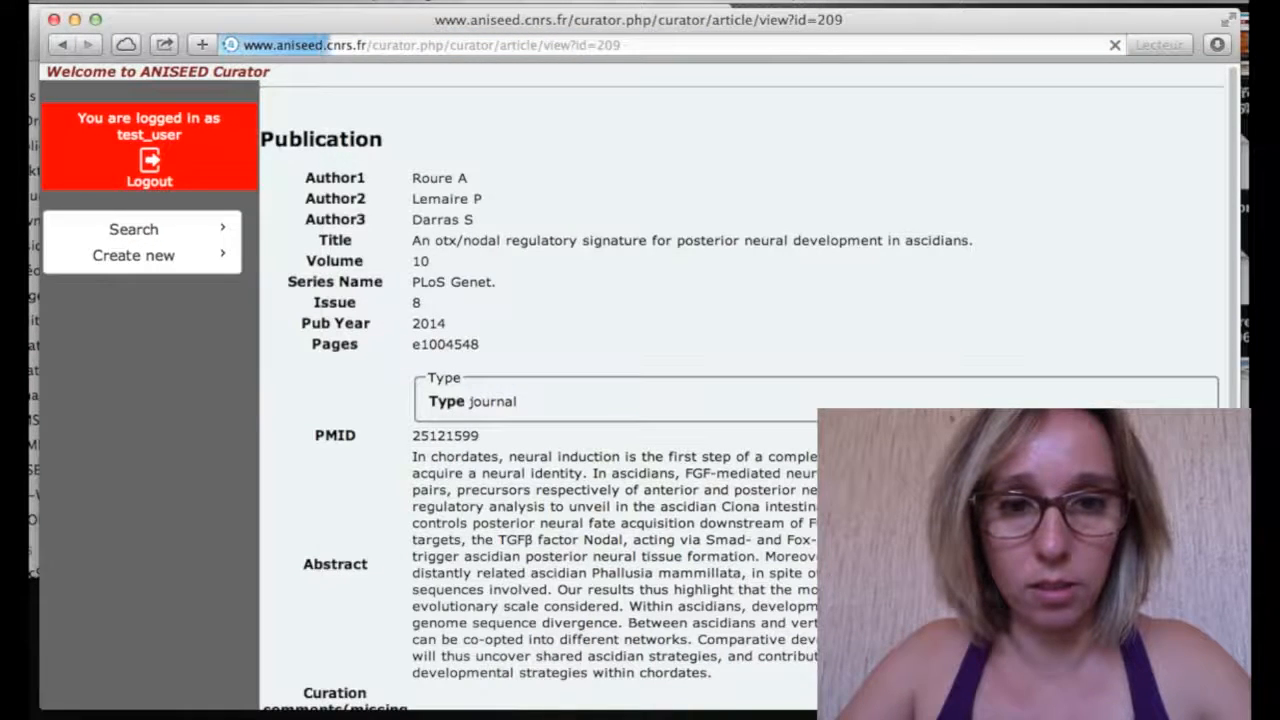
pyautogui.scroll(-3, 640, 400)
pyautogui.scroll(2, 700, 350)
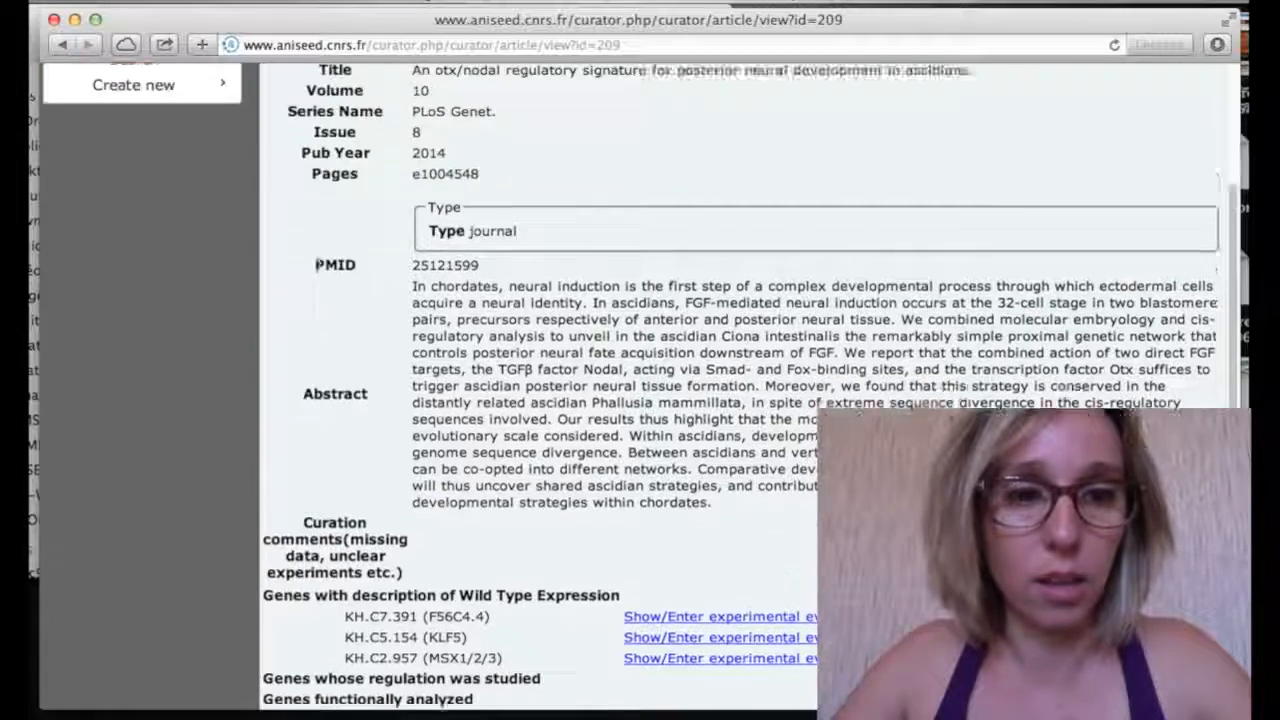
pyautogui.scroll(-4, 782, 438)
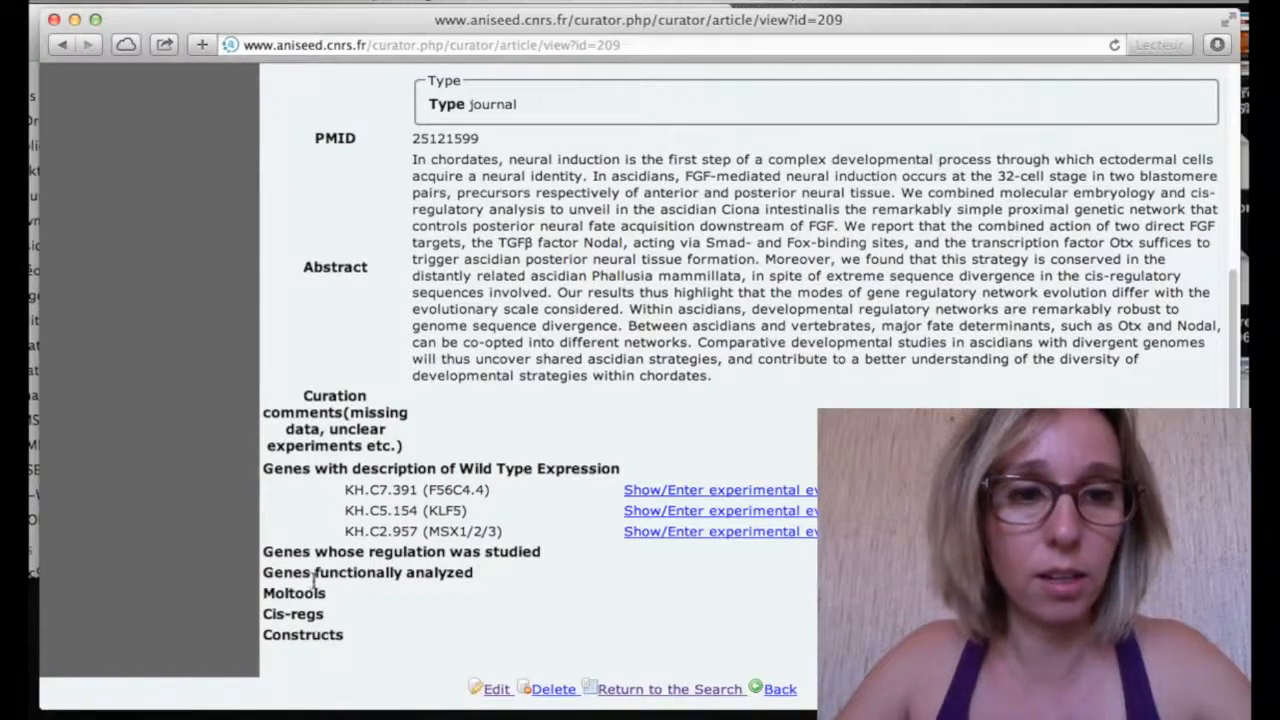
pyautogui.moveTo(266, 565); pyautogui.dragTo(552, 565)
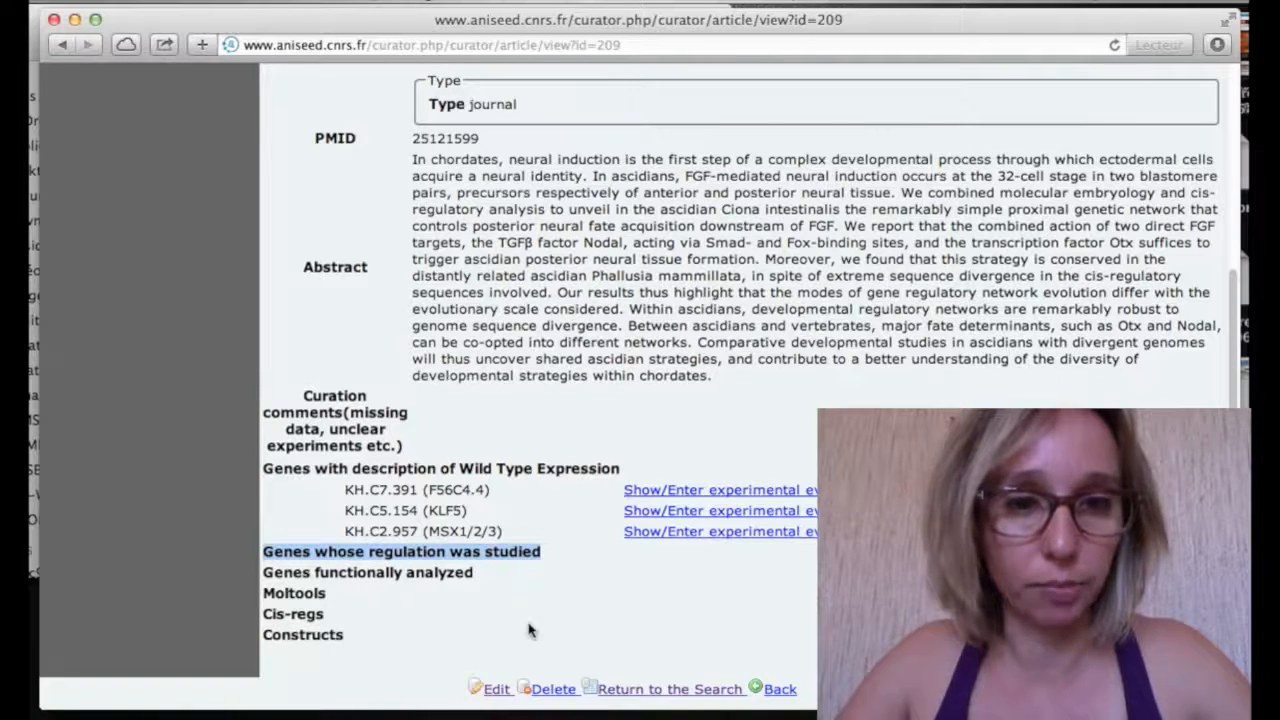
# Edit article 209 and add KH.C2.957 (MSX1/2/3, found via 'msxb') as a regulated gene
pyautogui.click(492, 689)
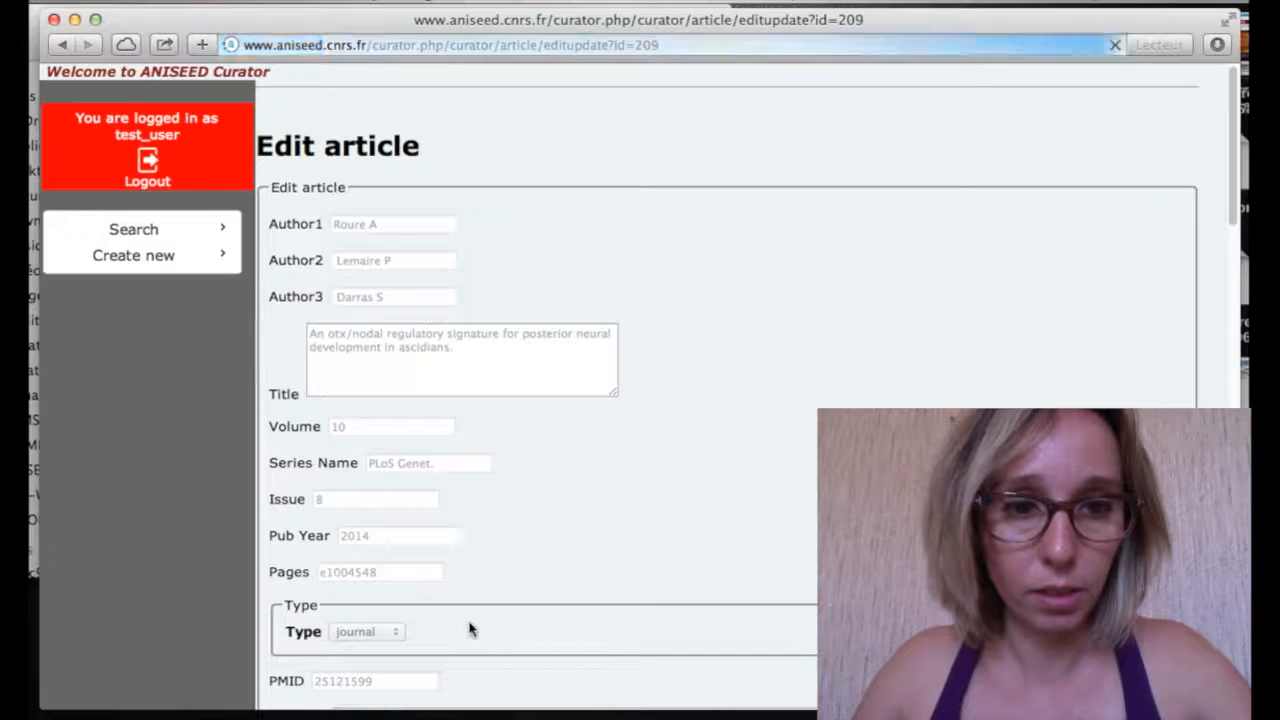
pyautogui.scroll(-10, 471, 629)
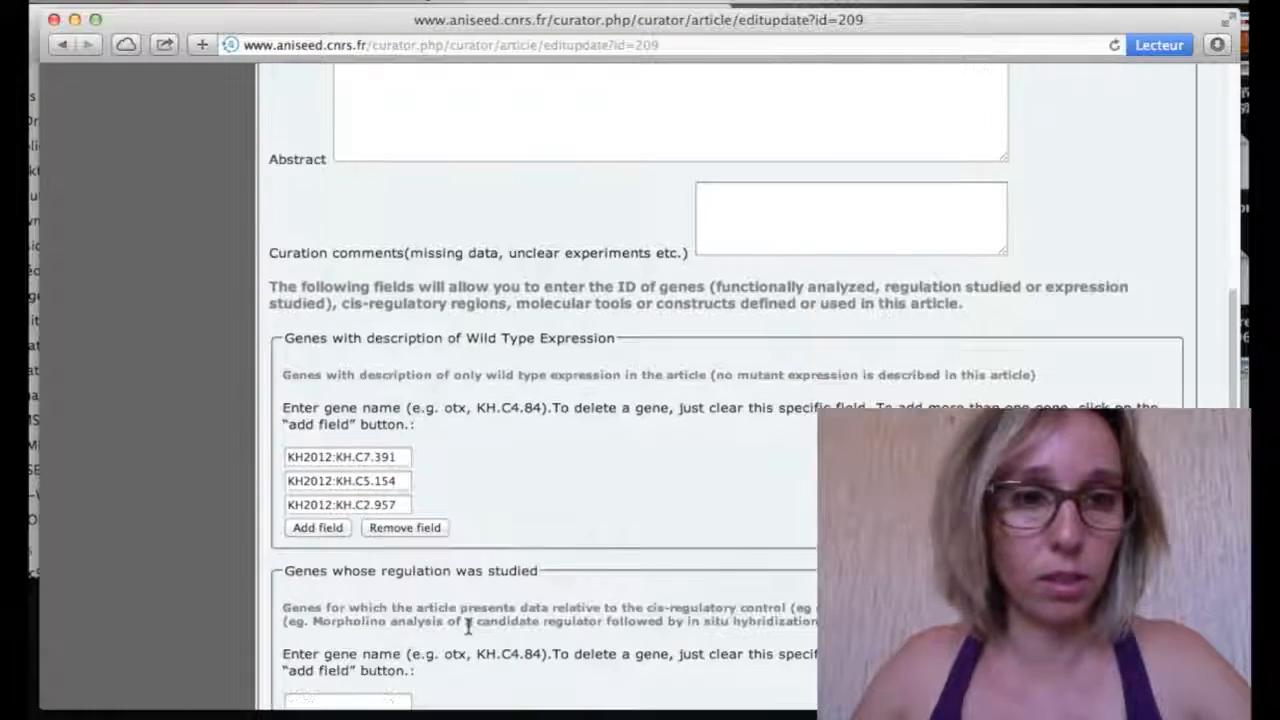
pyautogui.scroll(-5, 467, 627)
pyautogui.click(377, 502)
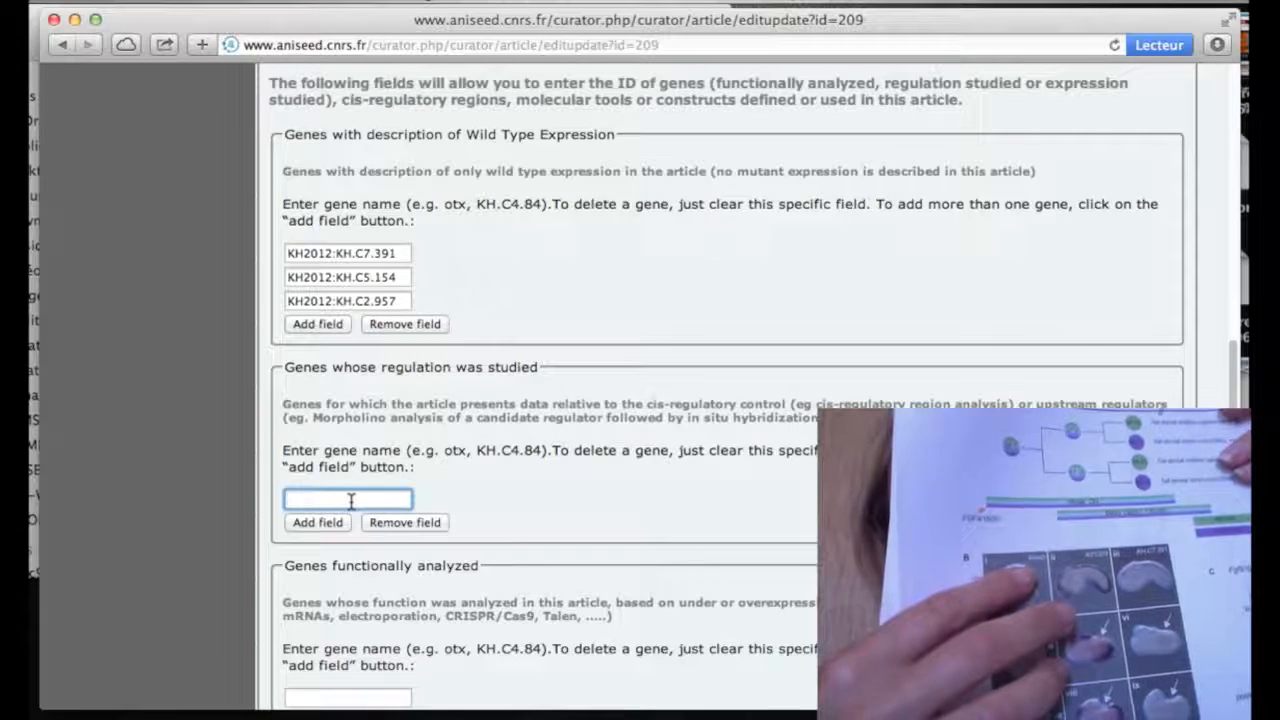
pyautogui.write('msxb')
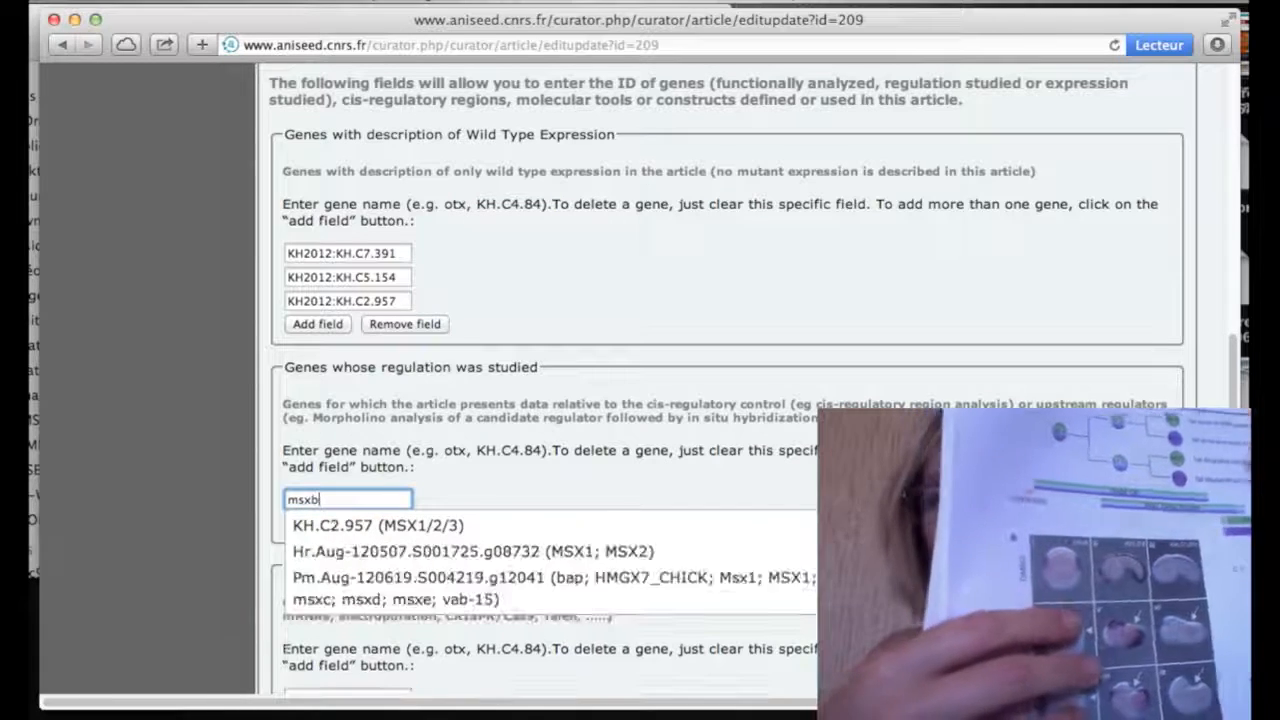
pyautogui.click(388, 525)
# Add KH.C5.154 (klf1/2) and KH.C7.391 as regulated genes and save the article
pyautogui.click(328, 526)
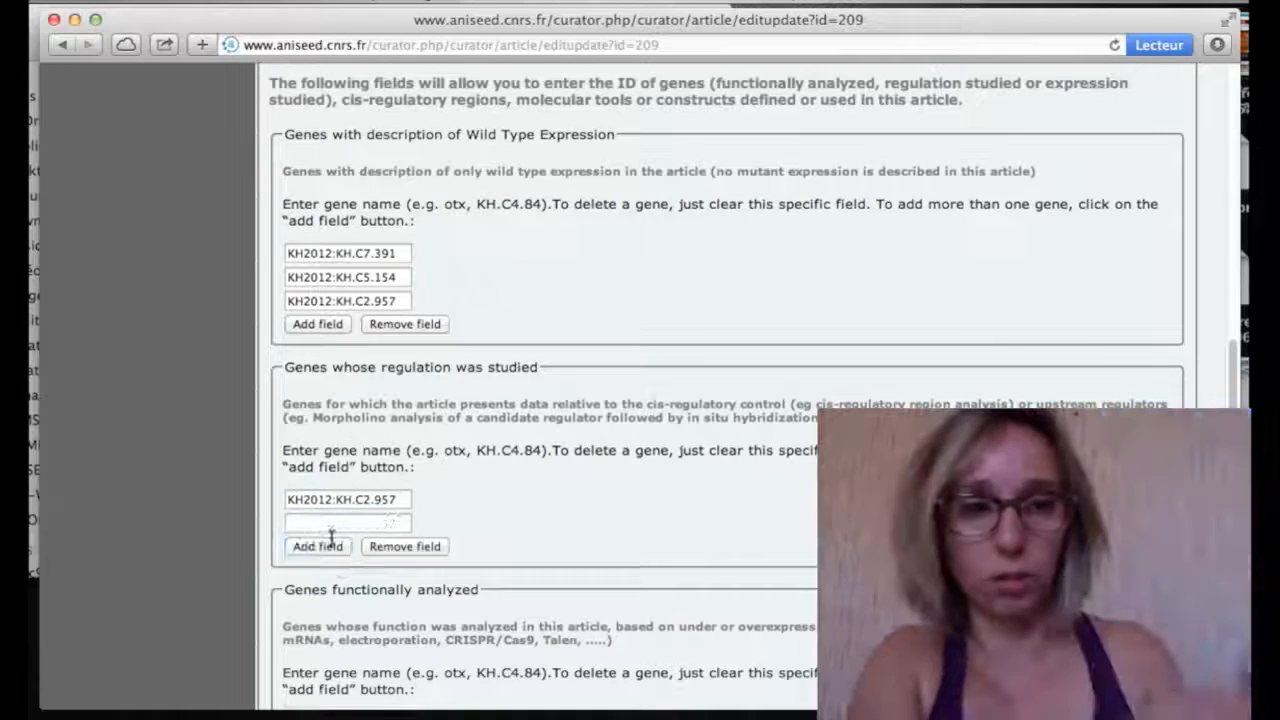
pyautogui.click(331, 526)
pyautogui.write('k')
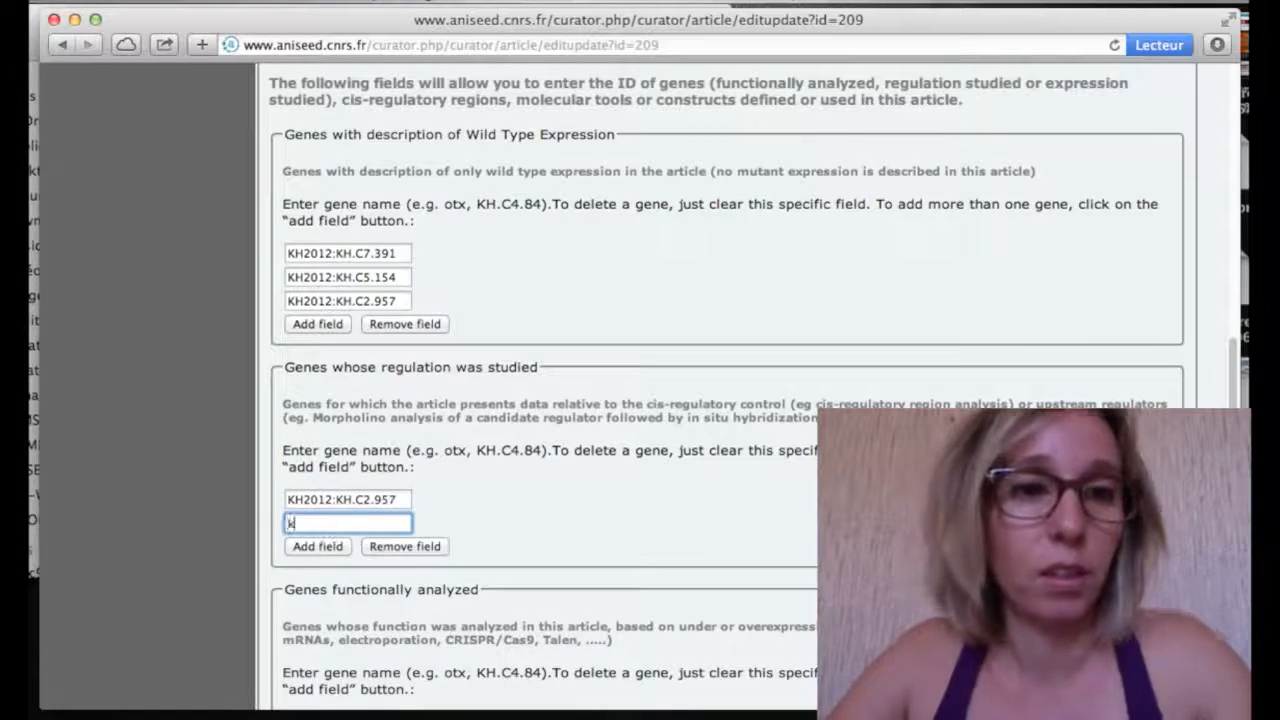
pyautogui.write('lf1/')
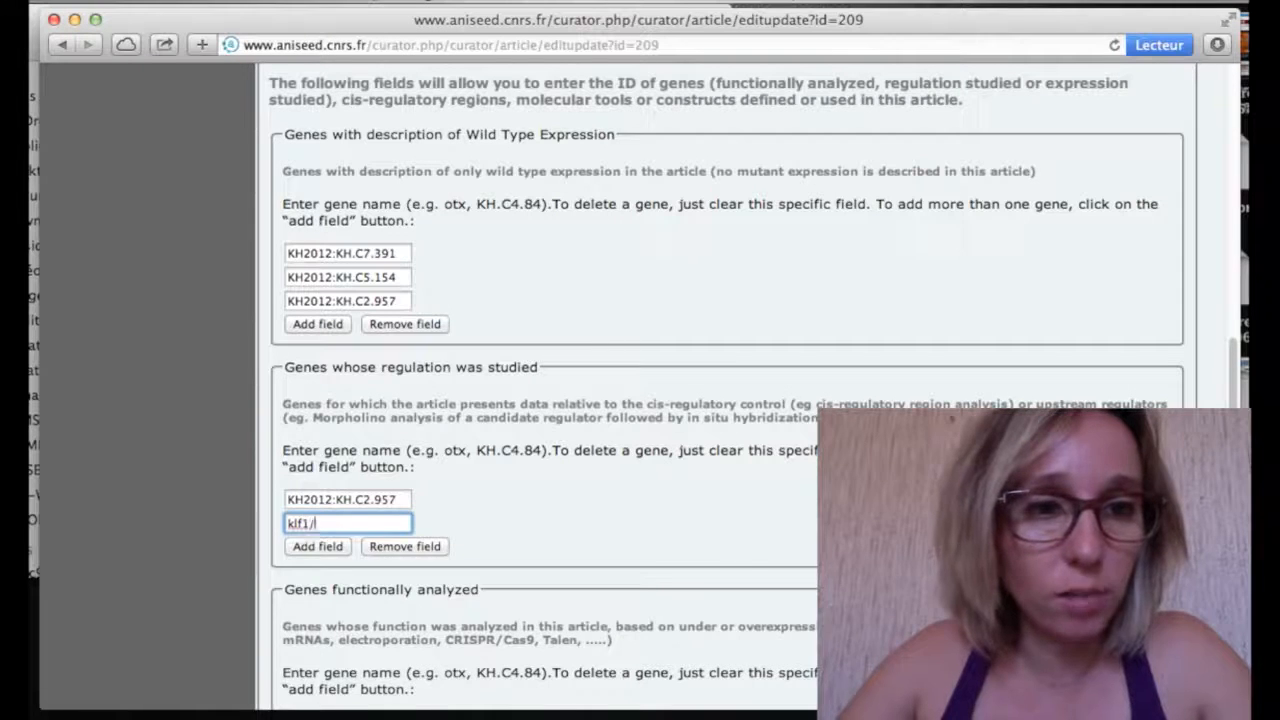
pyautogui.write('2')
pyautogui.click(358, 549)
pyautogui.click(318, 547)
pyautogui.write('k')
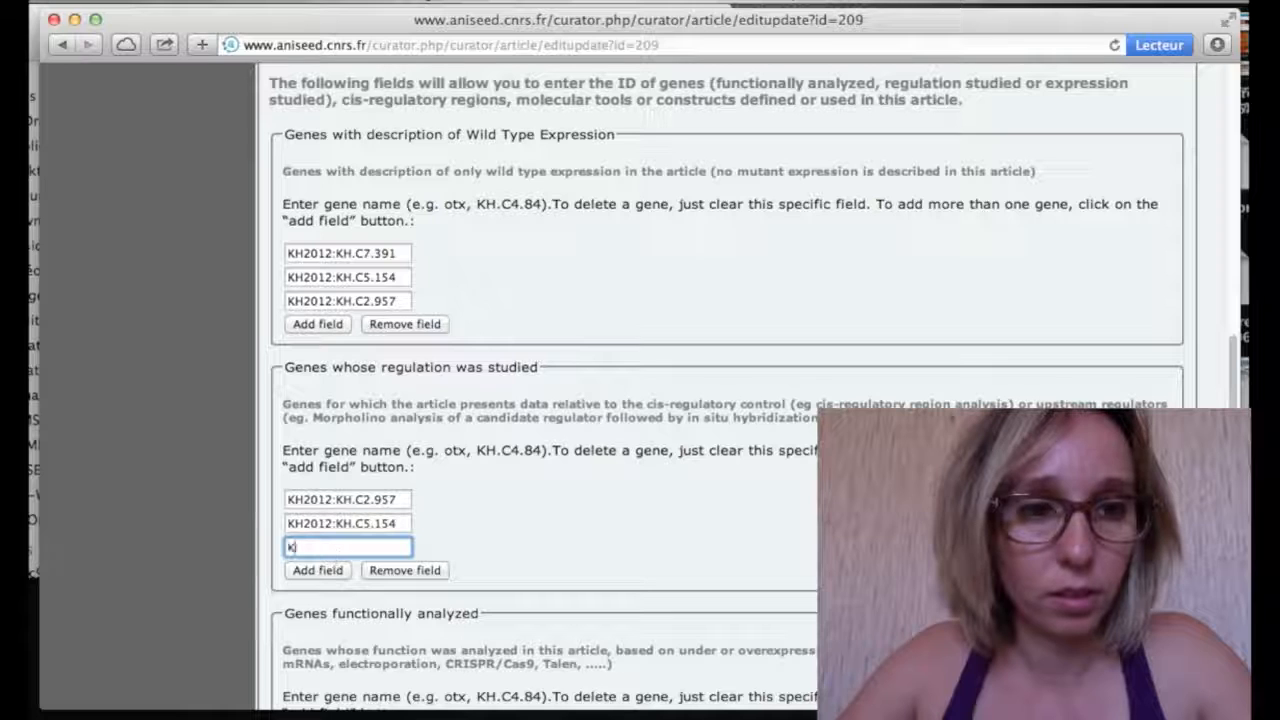
pyautogui.write('H.')
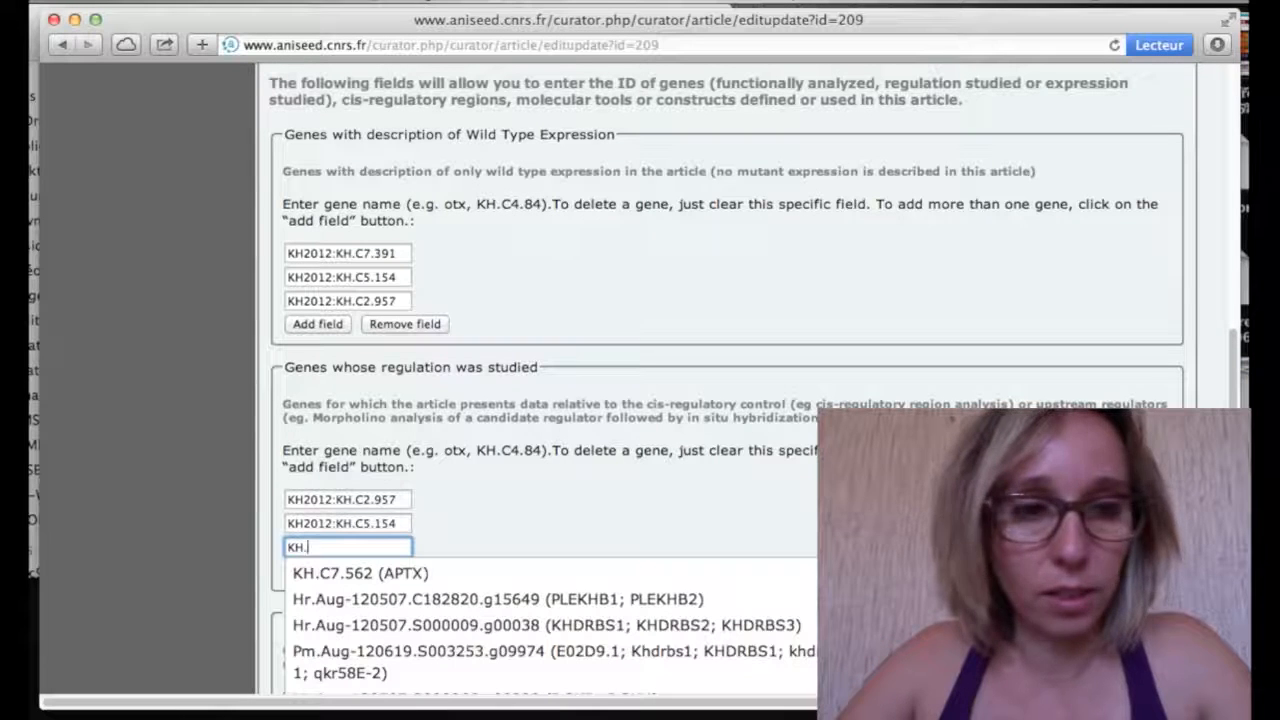
pyautogui.write('C7')
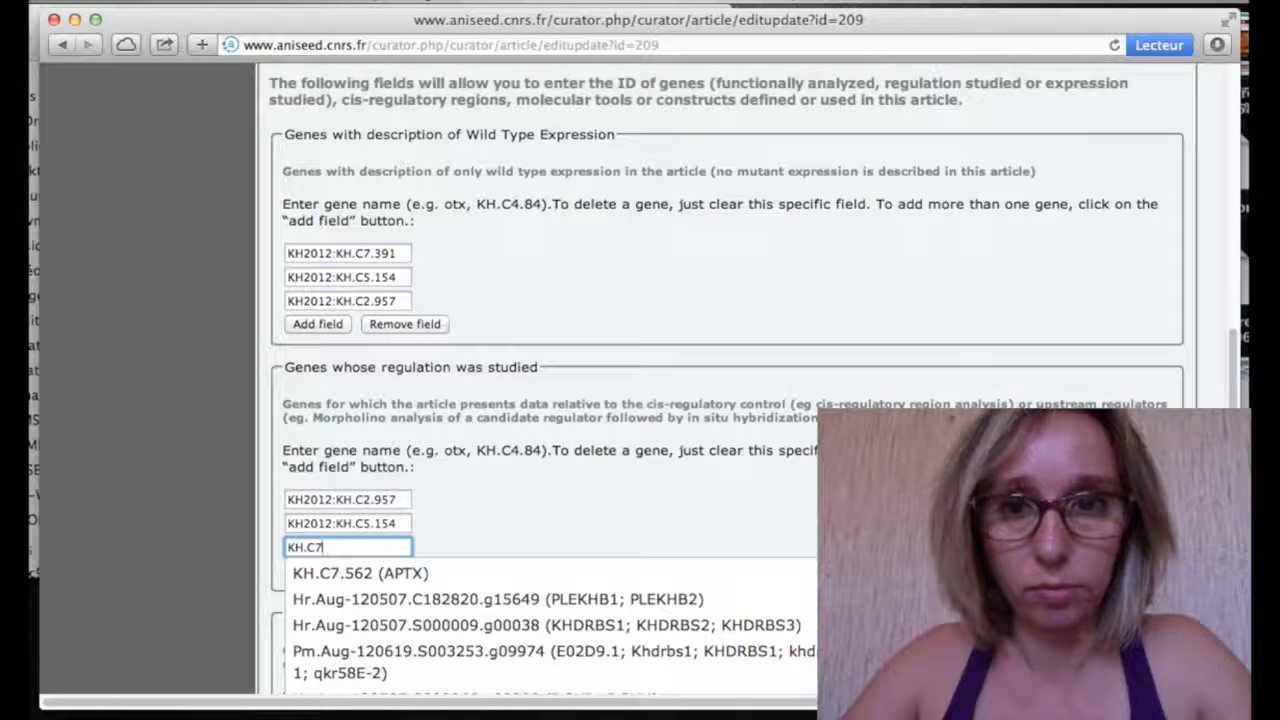
pyautogui.write('.')
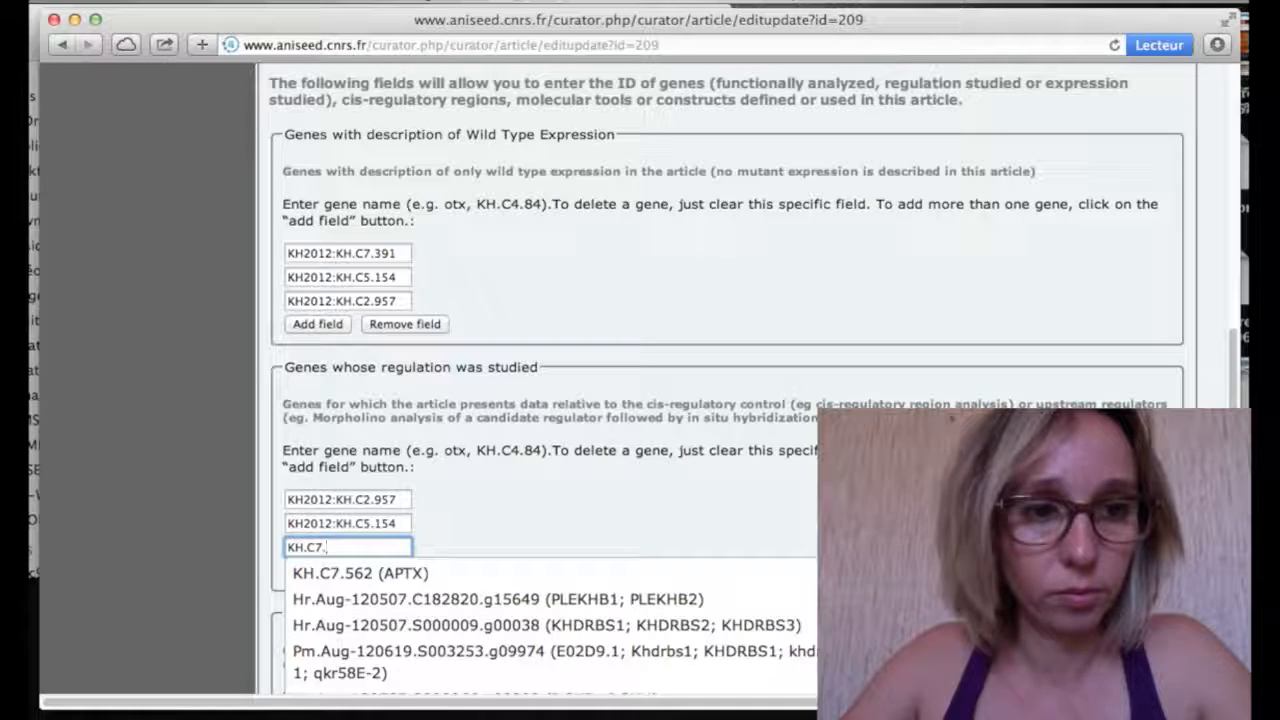
pyautogui.write('391')
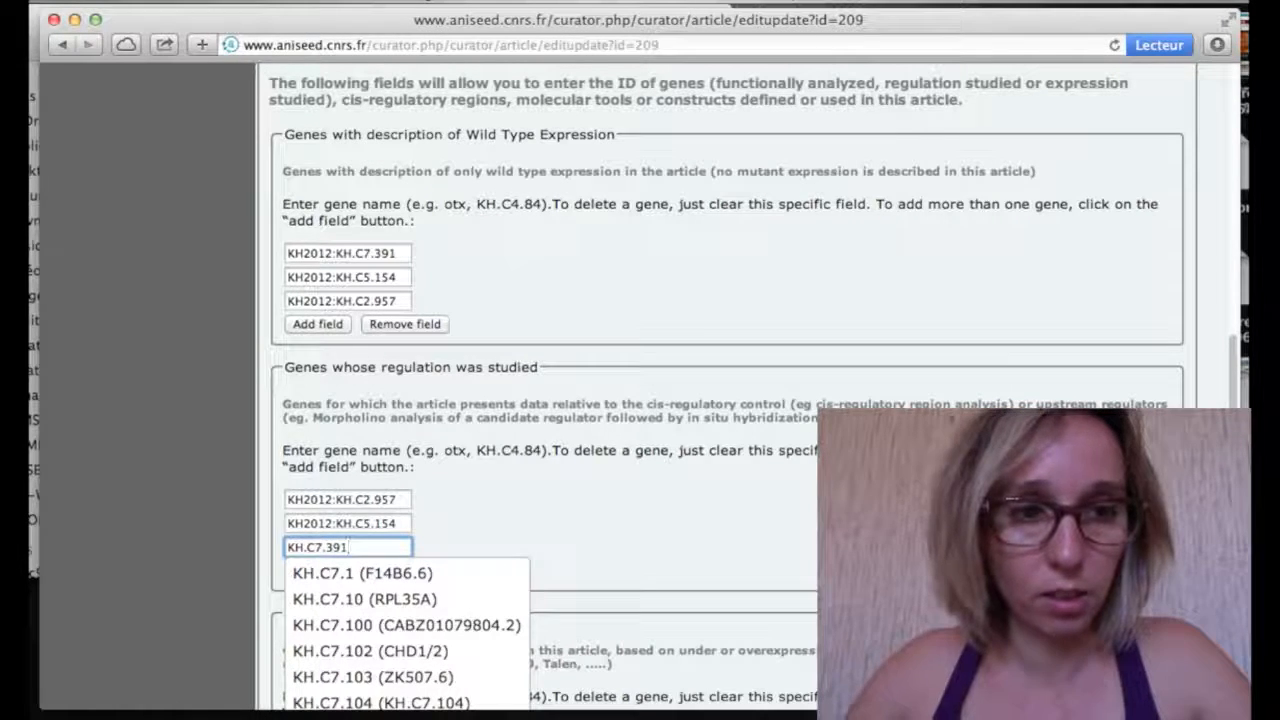
pyautogui.click(404, 579)
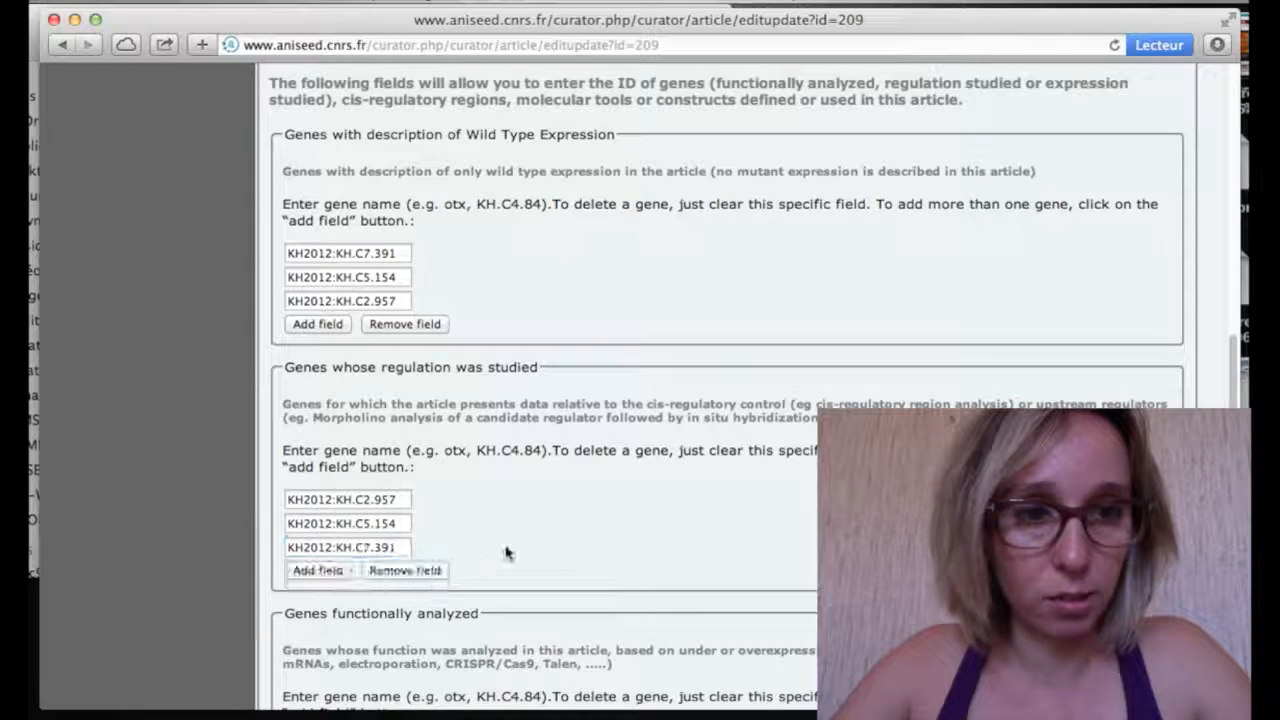
pyautogui.scroll(-10, 506, 553)
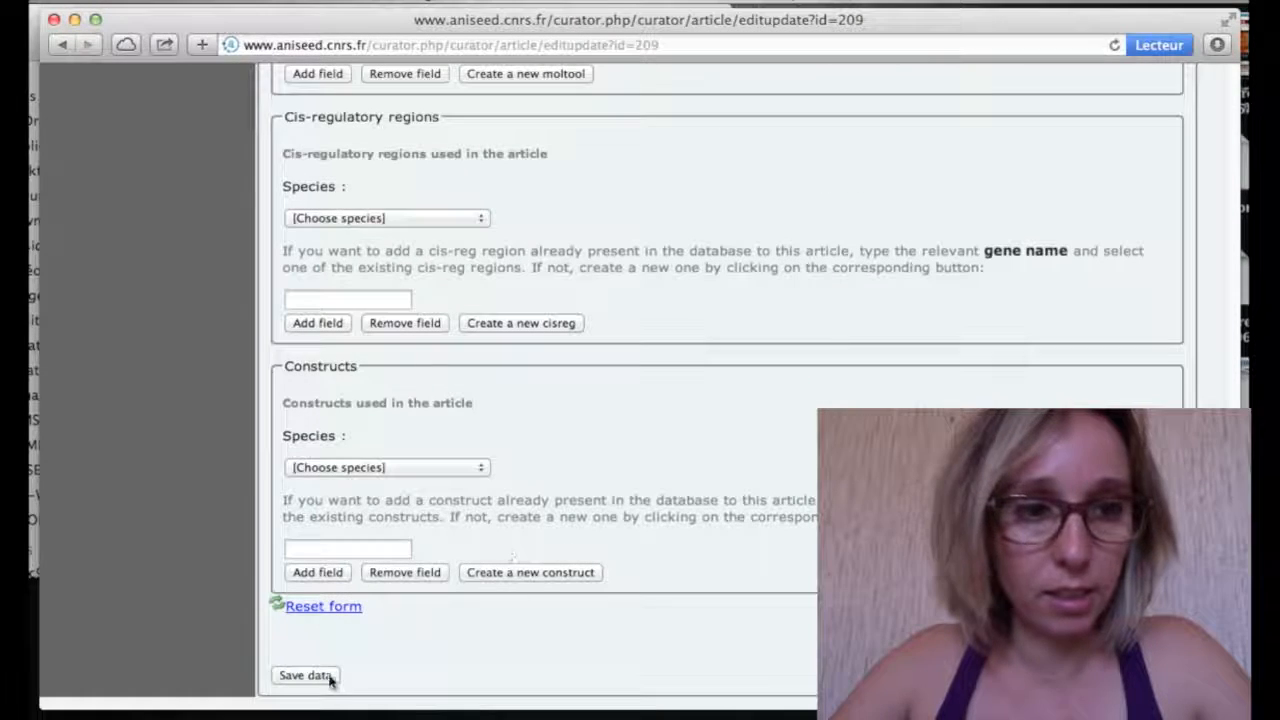
pyautogui.click(339, 677)
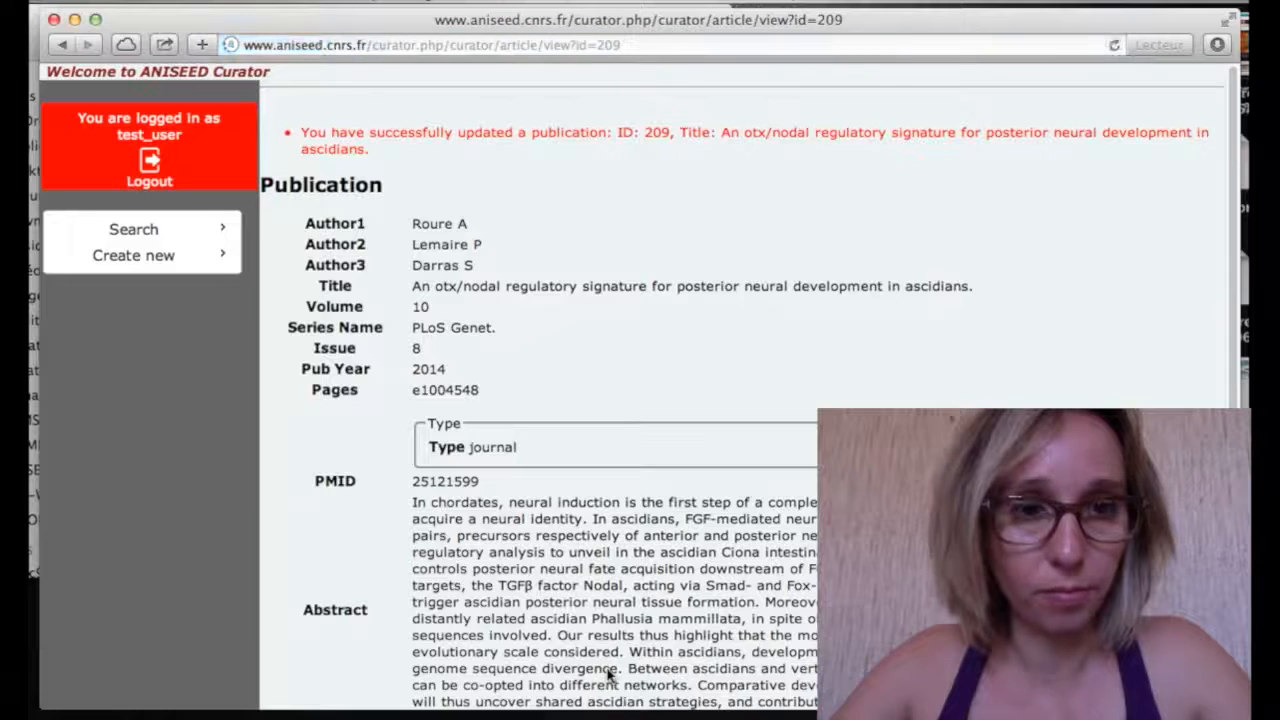
# Open the experimental evidence for KH.C2.957 regulation and start a new experiment entry
pyautogui.scroll(-8, 610, 676)
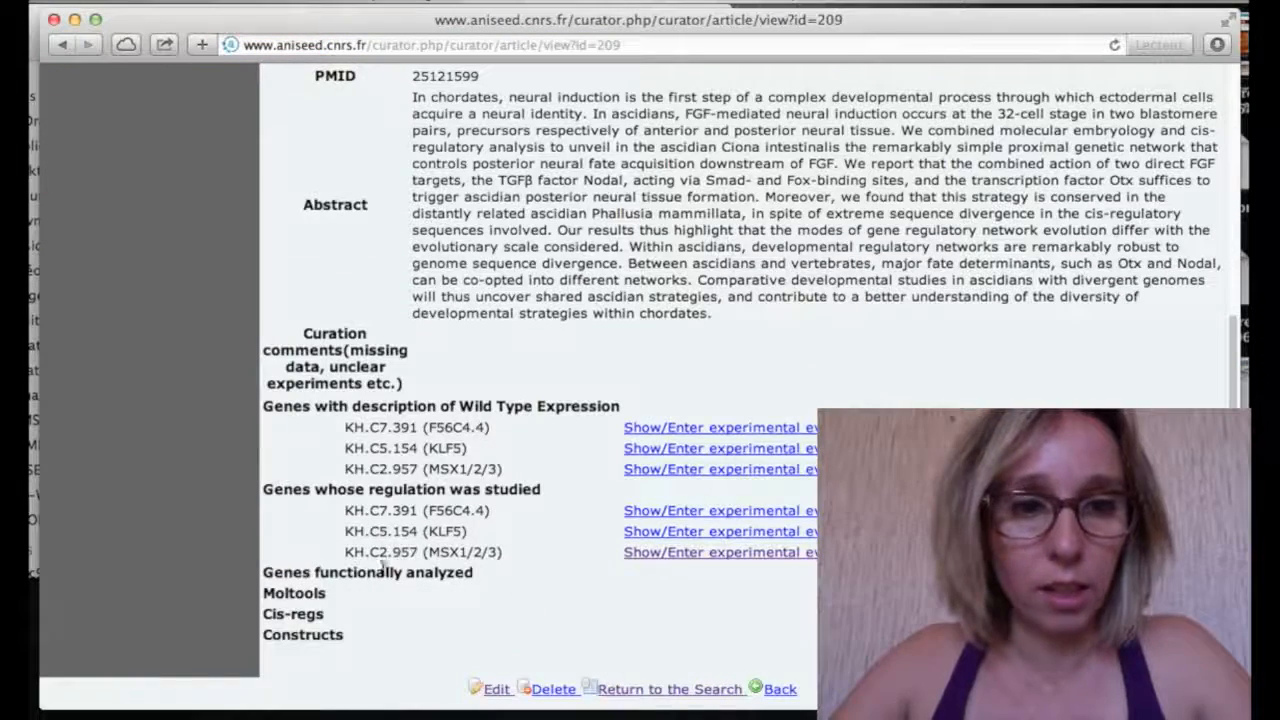
pyautogui.moveTo(344, 552); pyautogui.dragTo(511, 563)
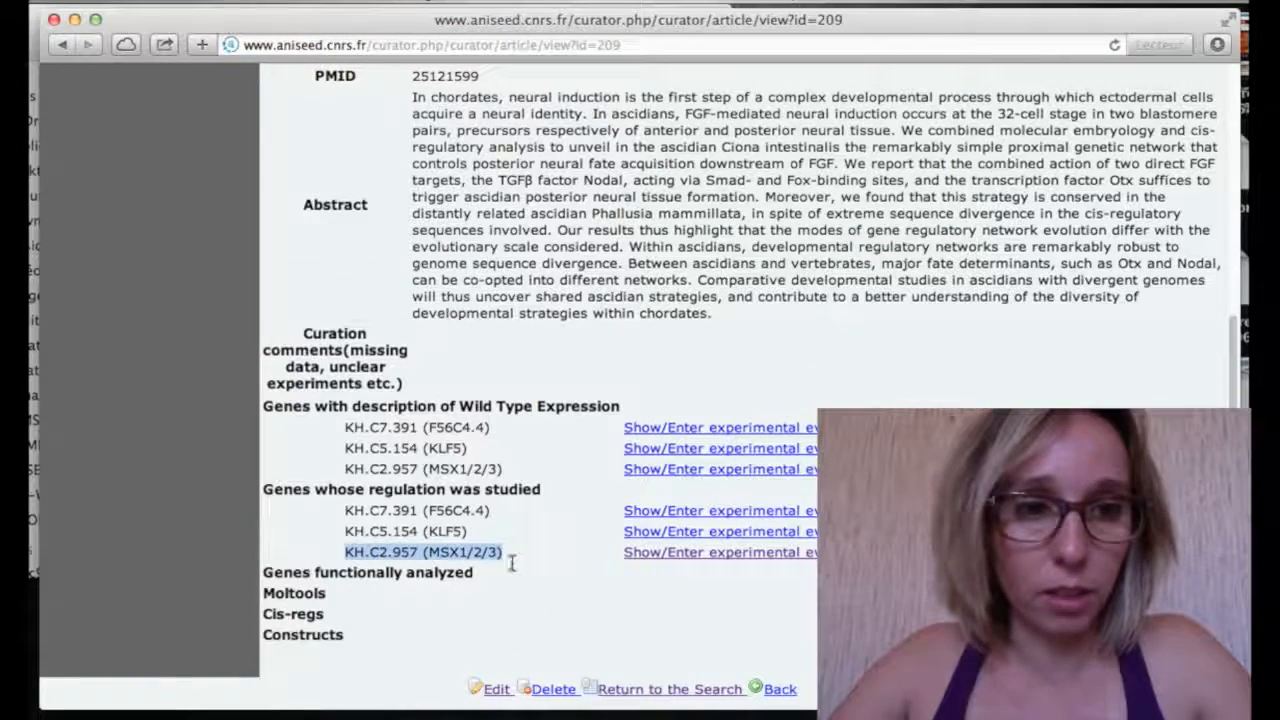
pyautogui.click(662, 556)
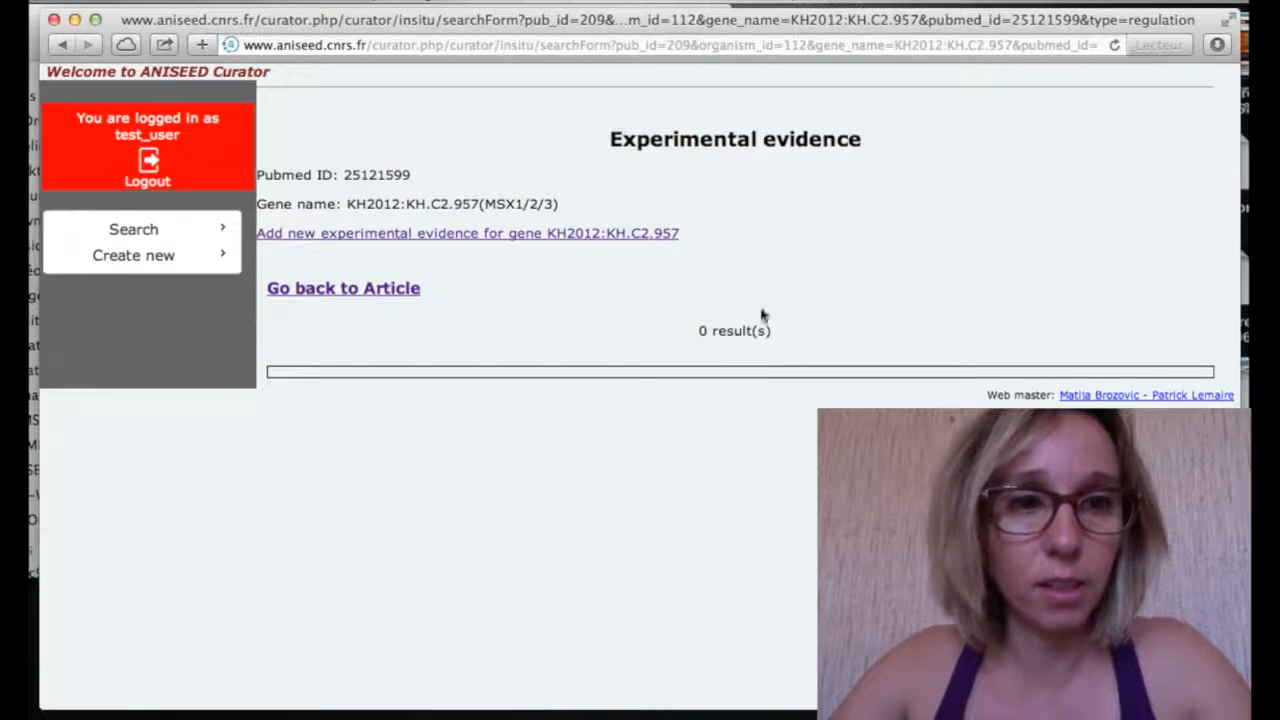
pyautogui.click(446, 240)
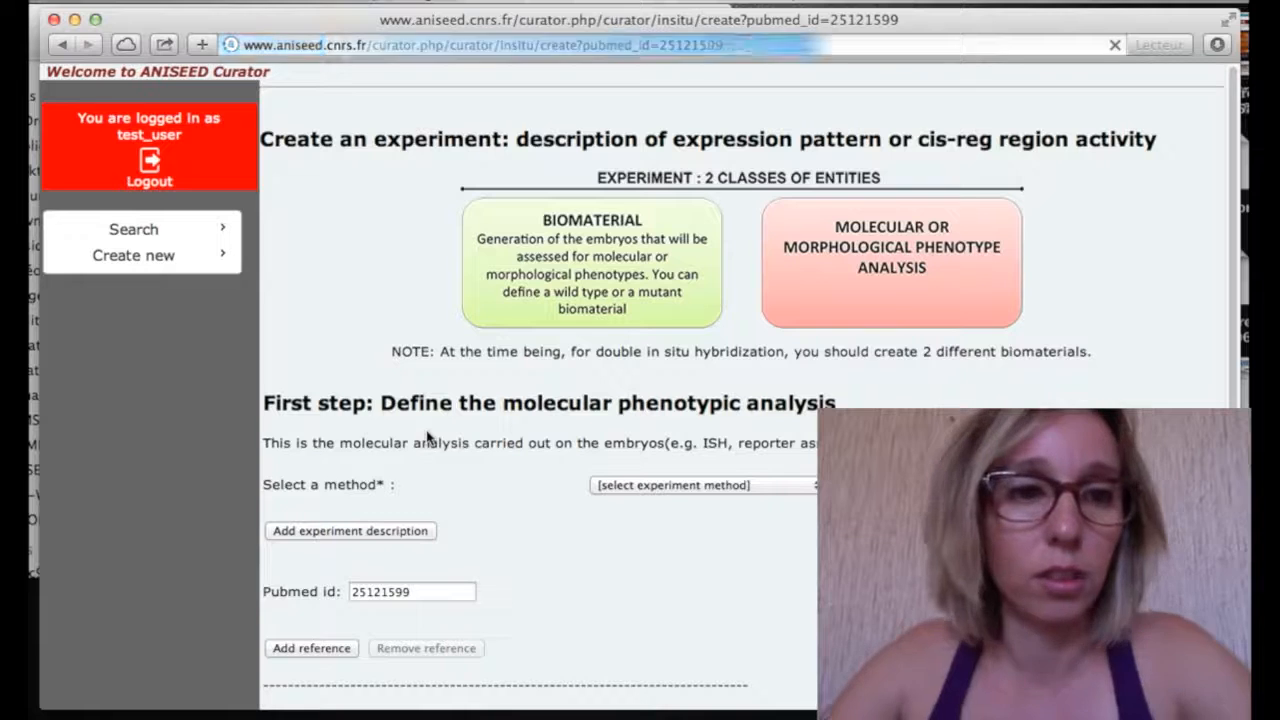
# Set the experiment method to in situ hybridization
pyautogui.scroll(-3, 421, 416)
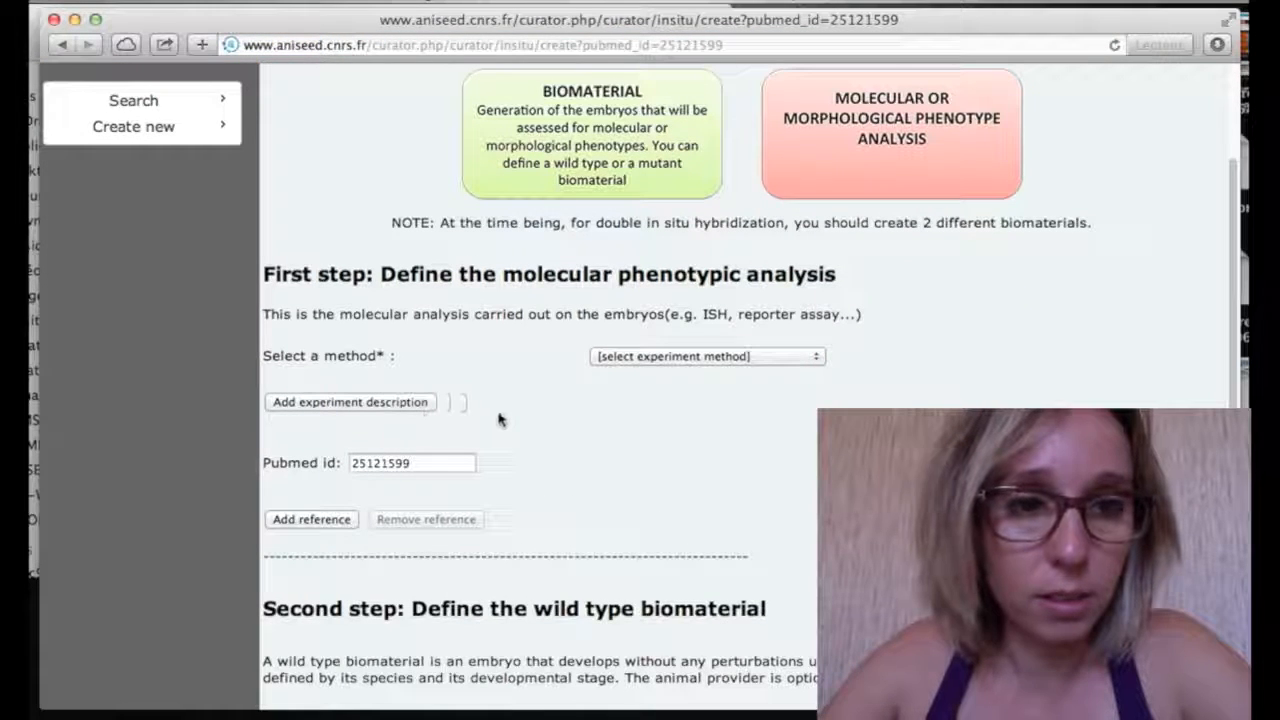
pyautogui.click(720, 360)
pyautogui.click(715, 376)
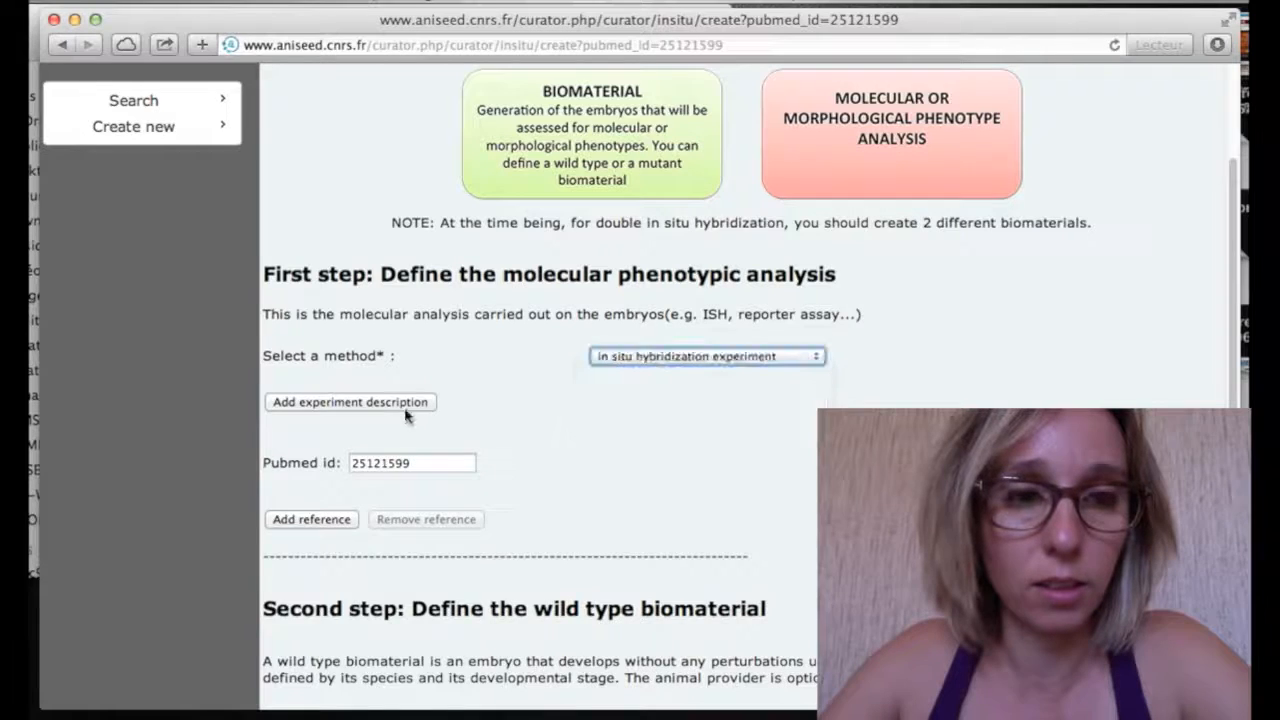
pyautogui.click(337, 402)
# Describe the experiment as 'Expression of early b6.5 lineage markers when FGF-Erk and Nodal signaling pathways are disrupted.'
pyautogui.click(392, 484)
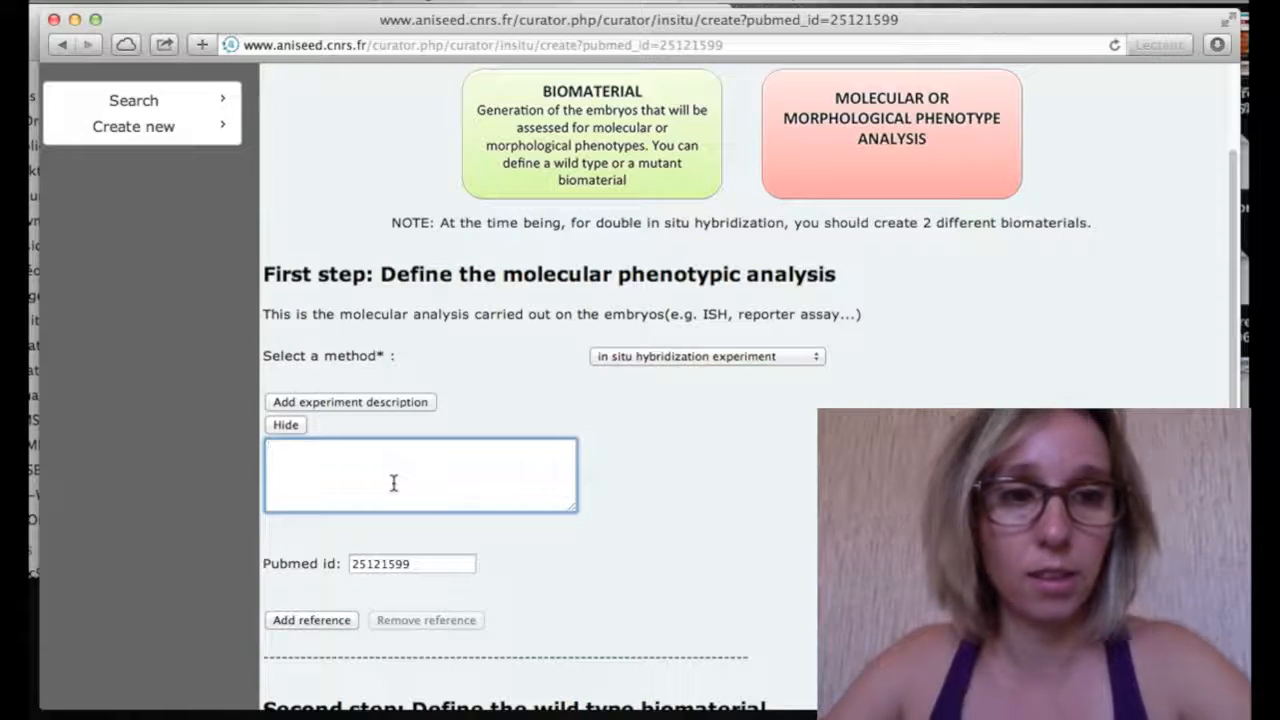
pyautogui.write('Expression of ear')
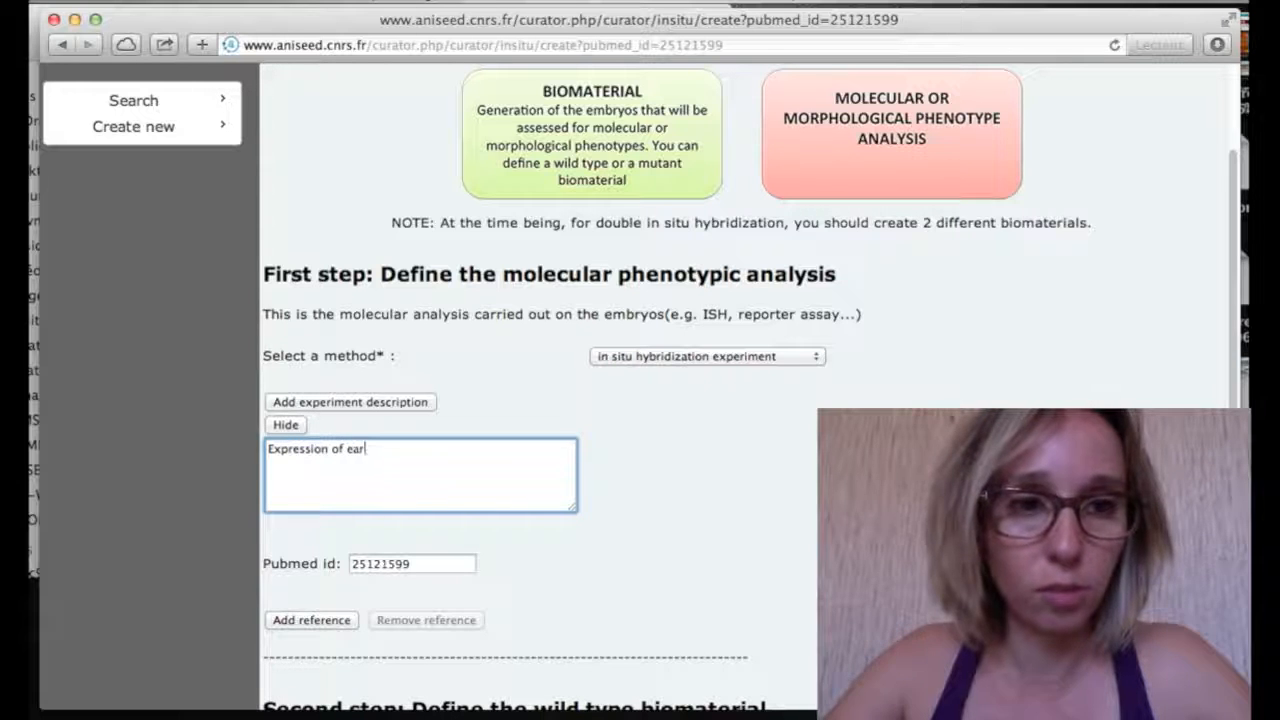
pyautogui.write('ly b')
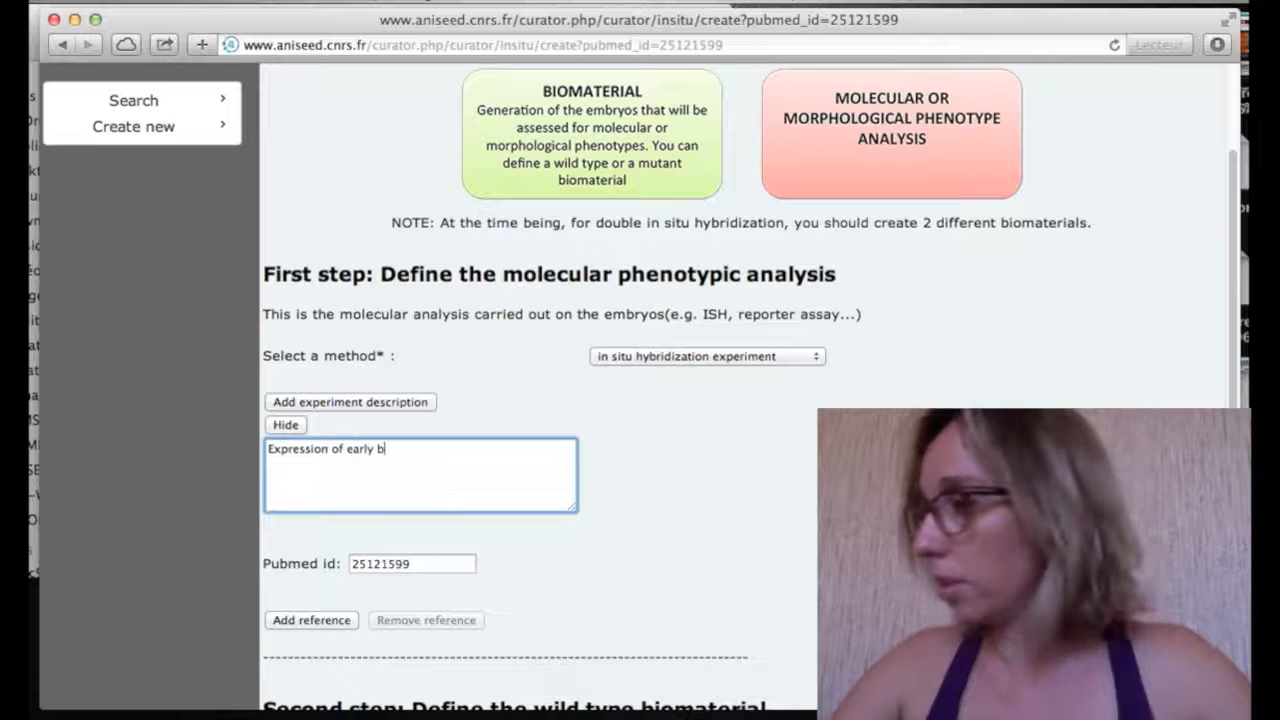
pyautogui.write('6.5')
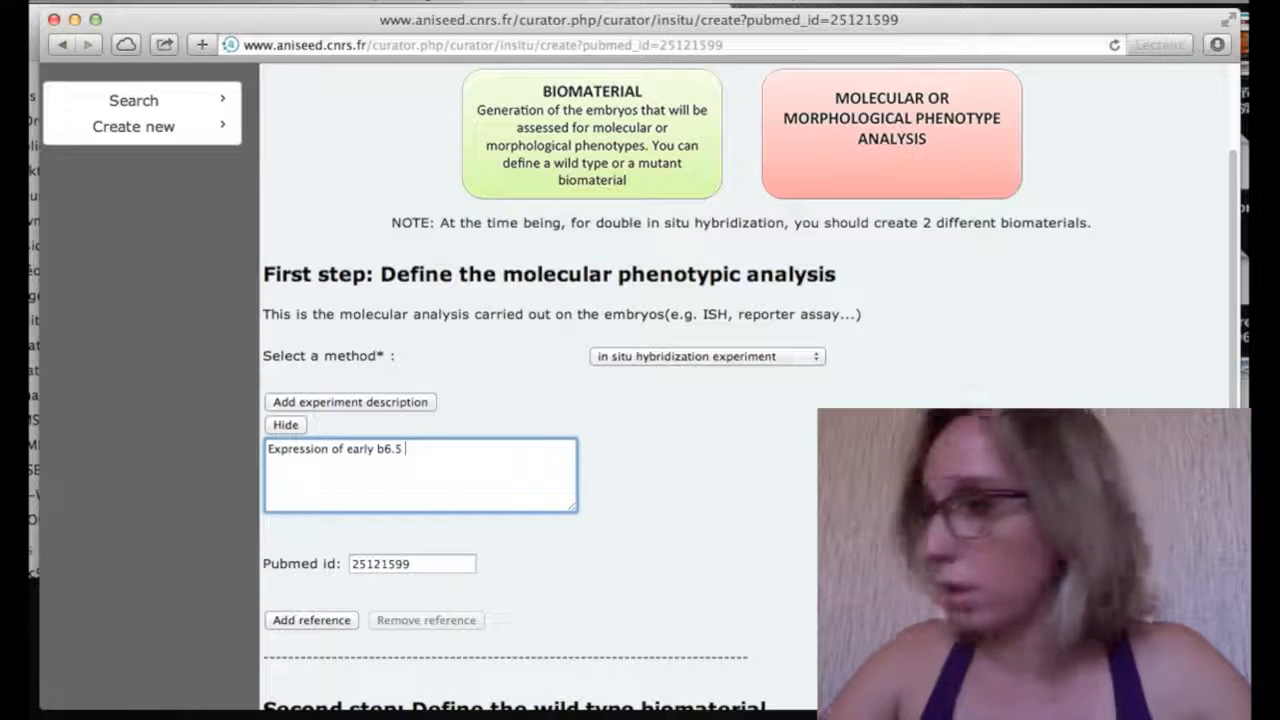
pyautogui.write(' lineage marker')
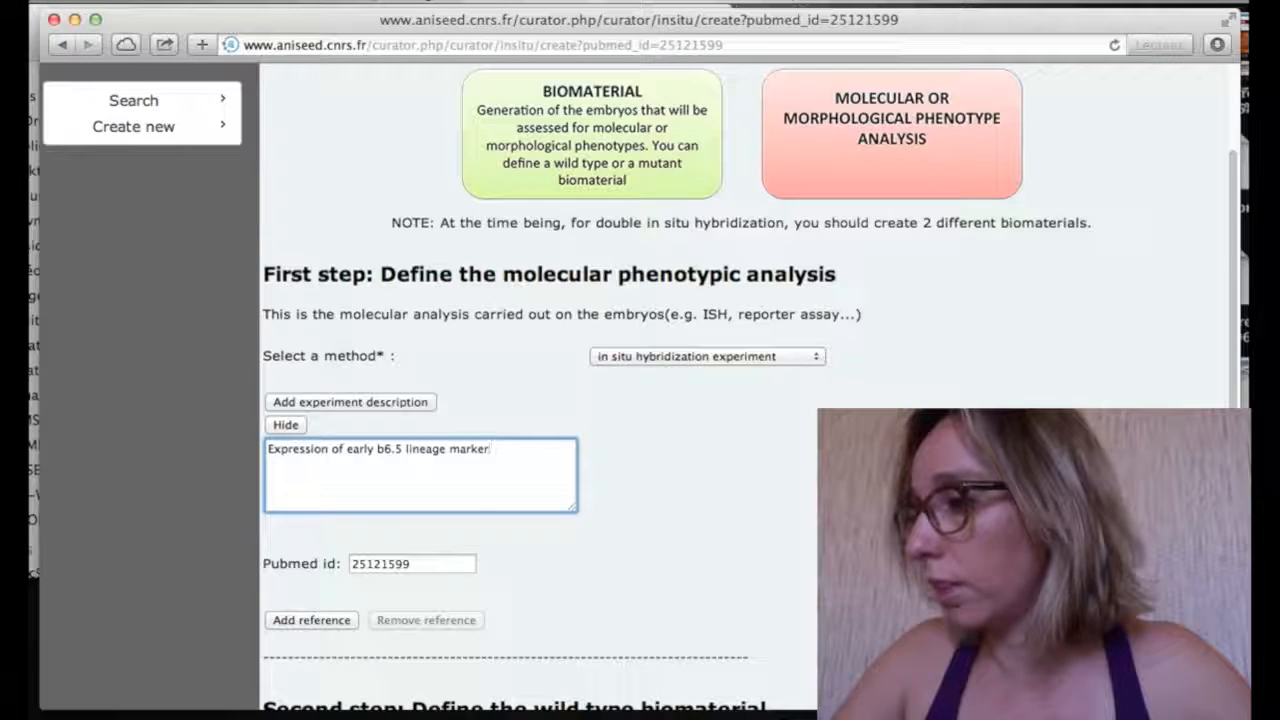
pyautogui.write('s whenn')
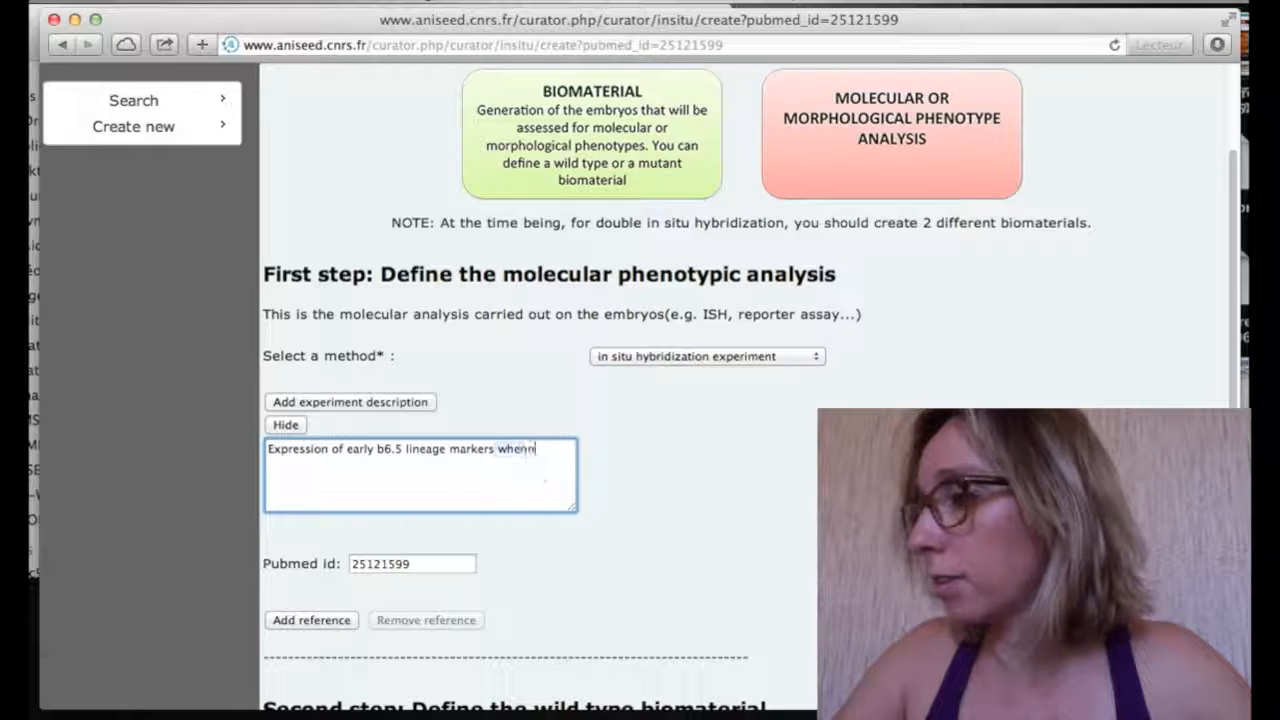
pyautogui.press('BackSpace')
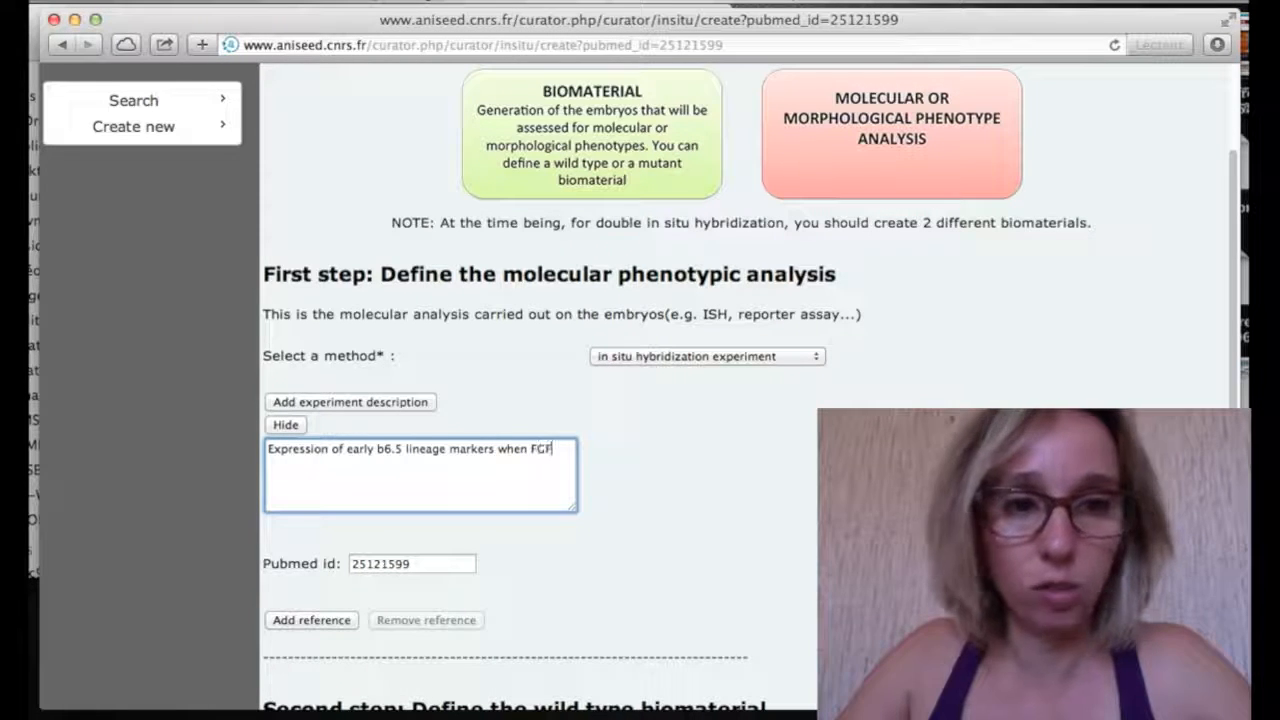
pyautogui.write('FGF-Erk')
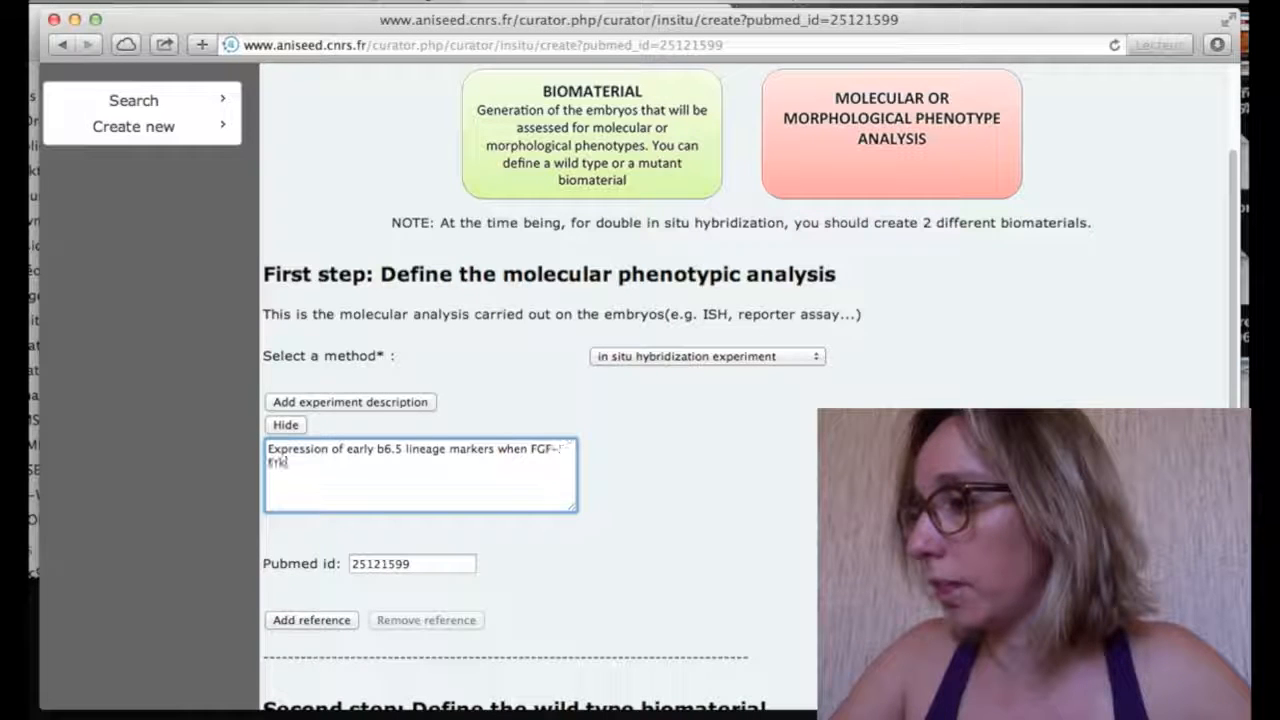
pyautogui.write(' and N')
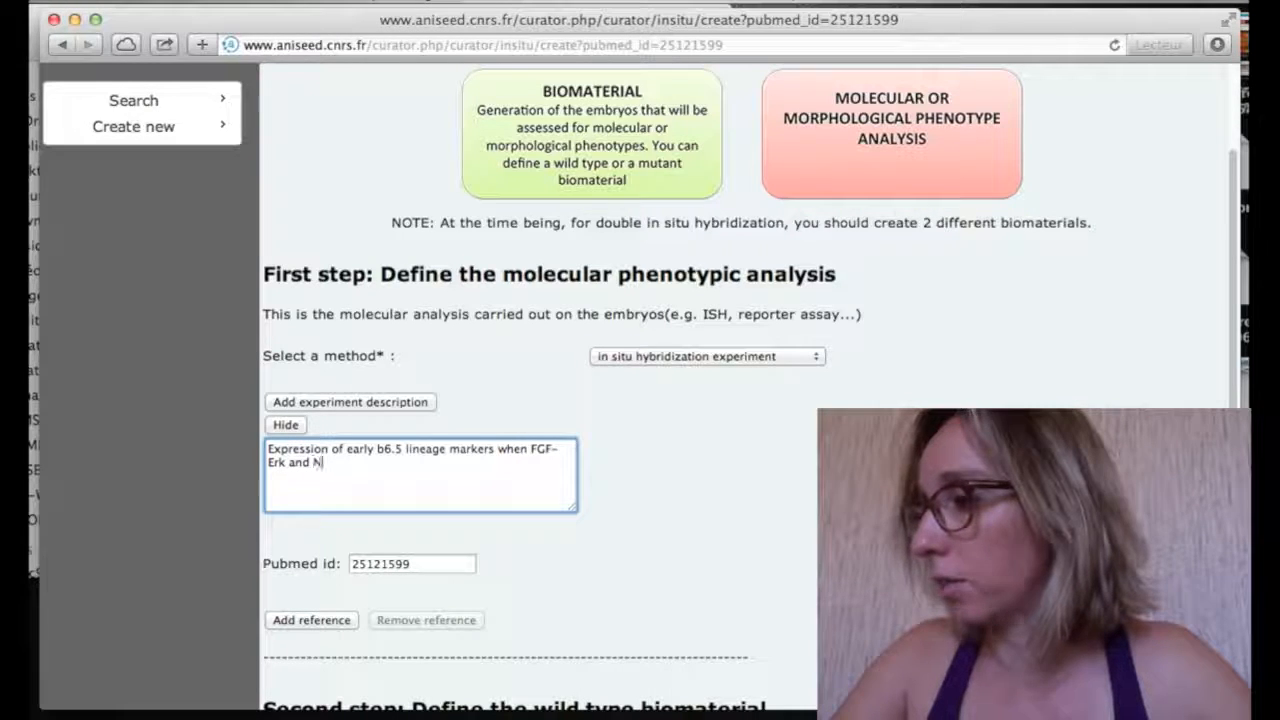
pyautogui.write('odal si')
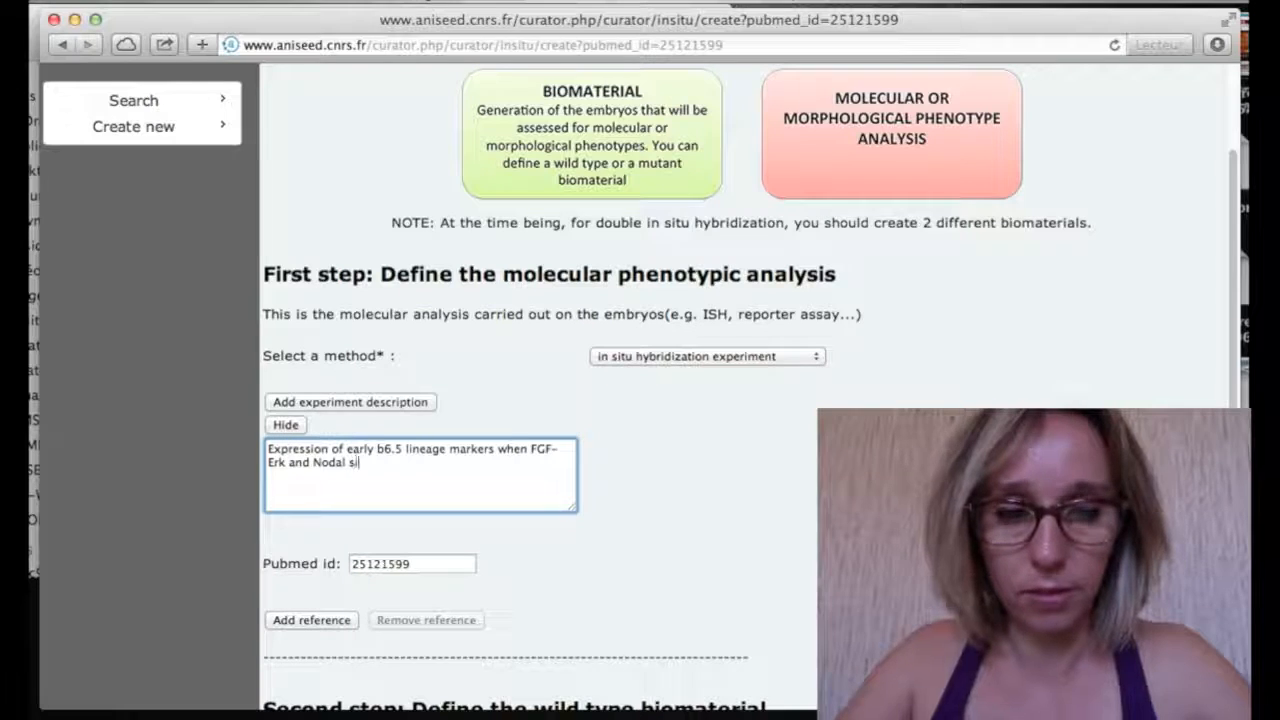
pyautogui.write('gnalin')
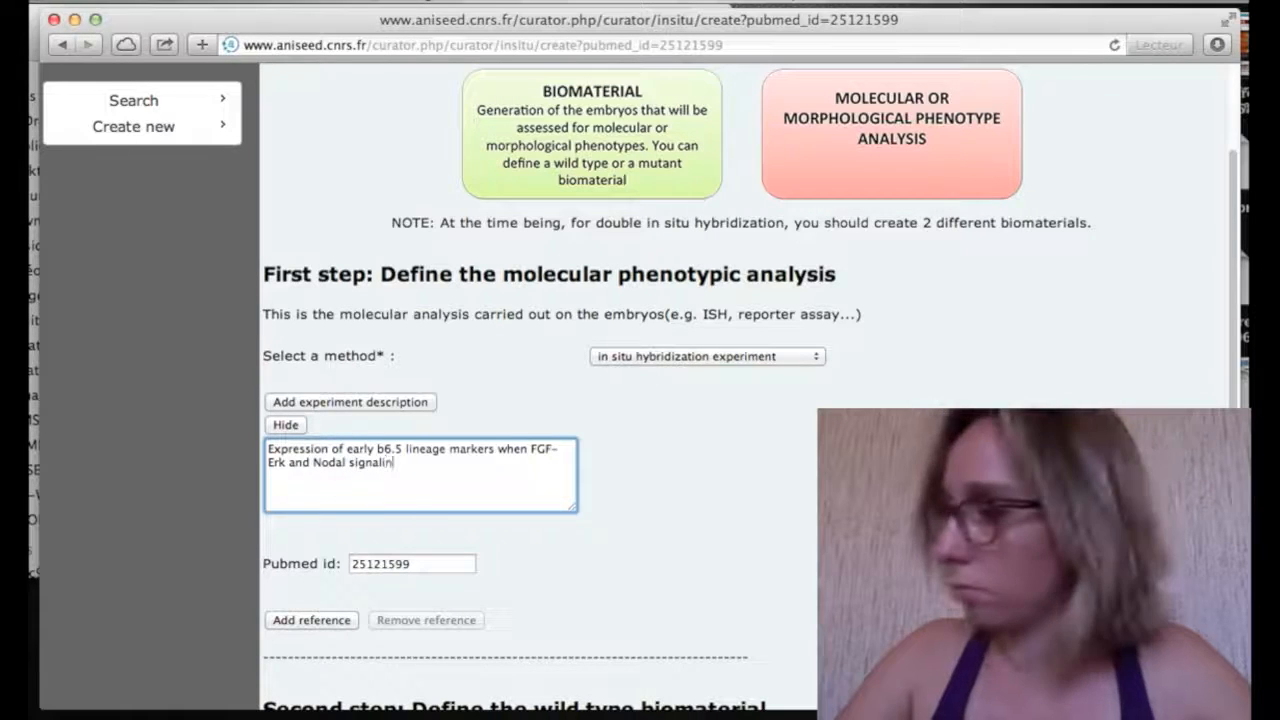
pyautogui.write('g pathways a')
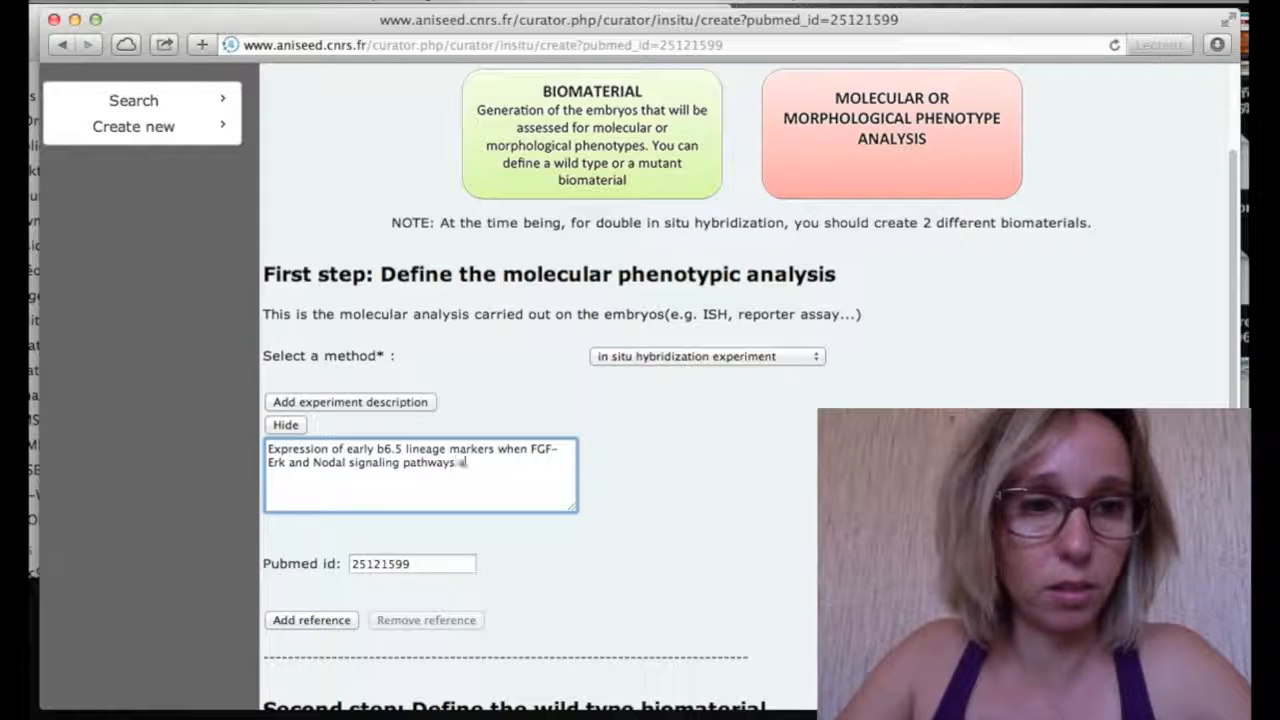
pyautogui.write('re dirup')
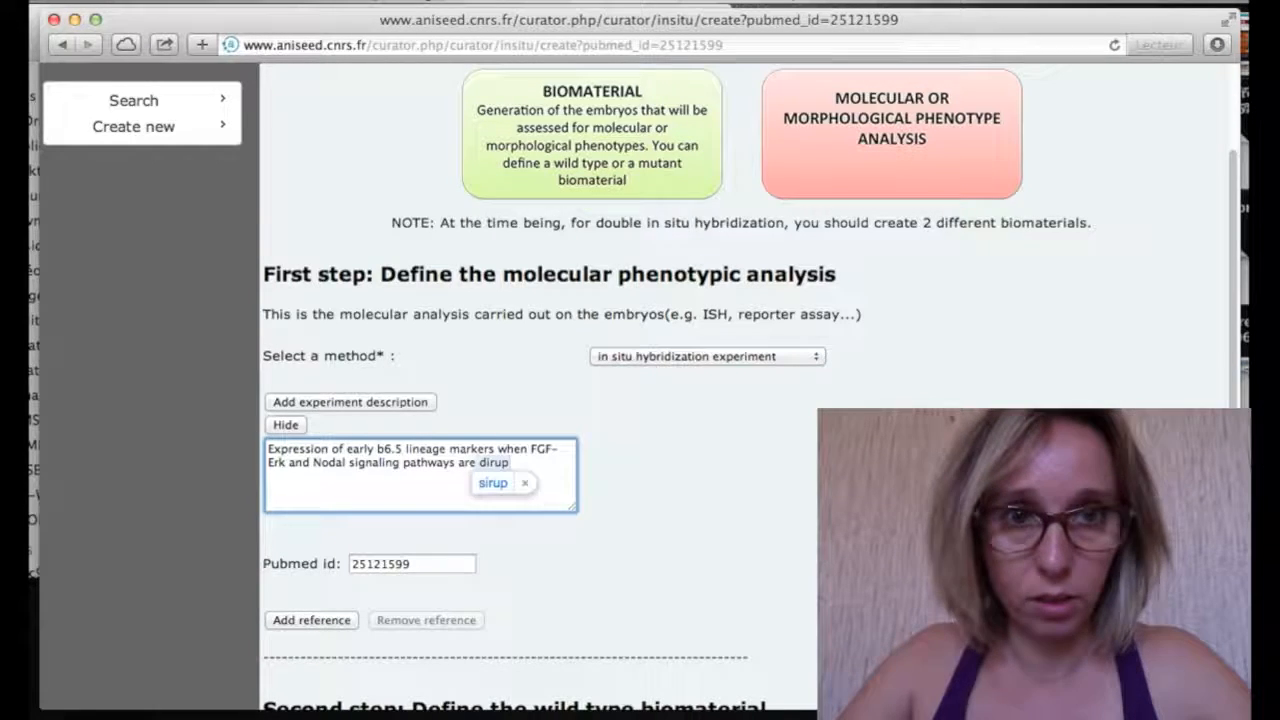
pyautogui.press('BackSpace')
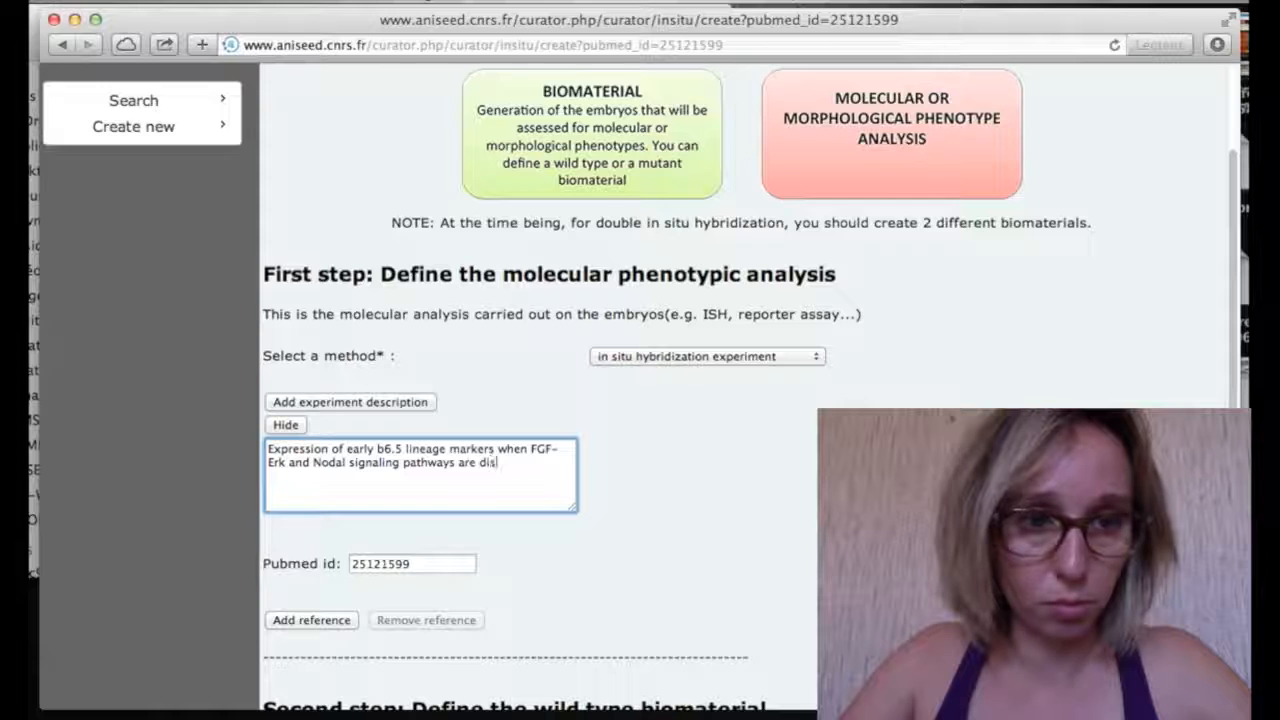
pyautogui.write('p')
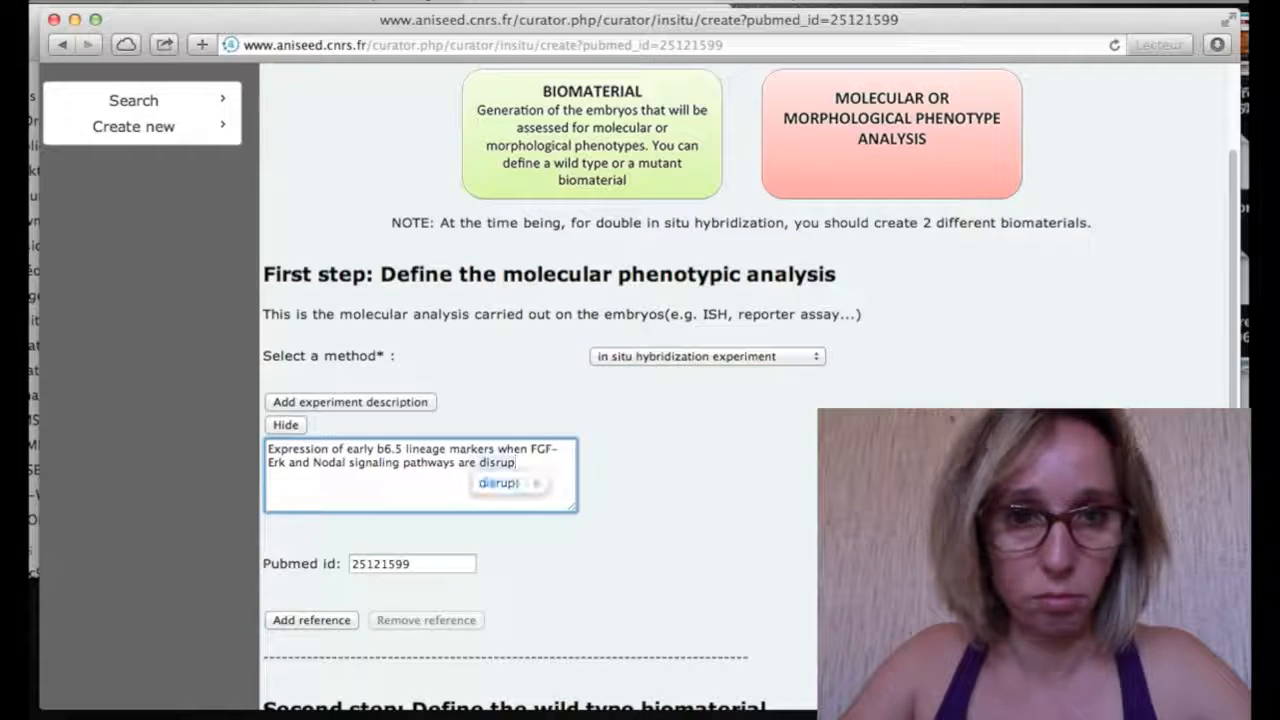
pyautogui.write('ted')
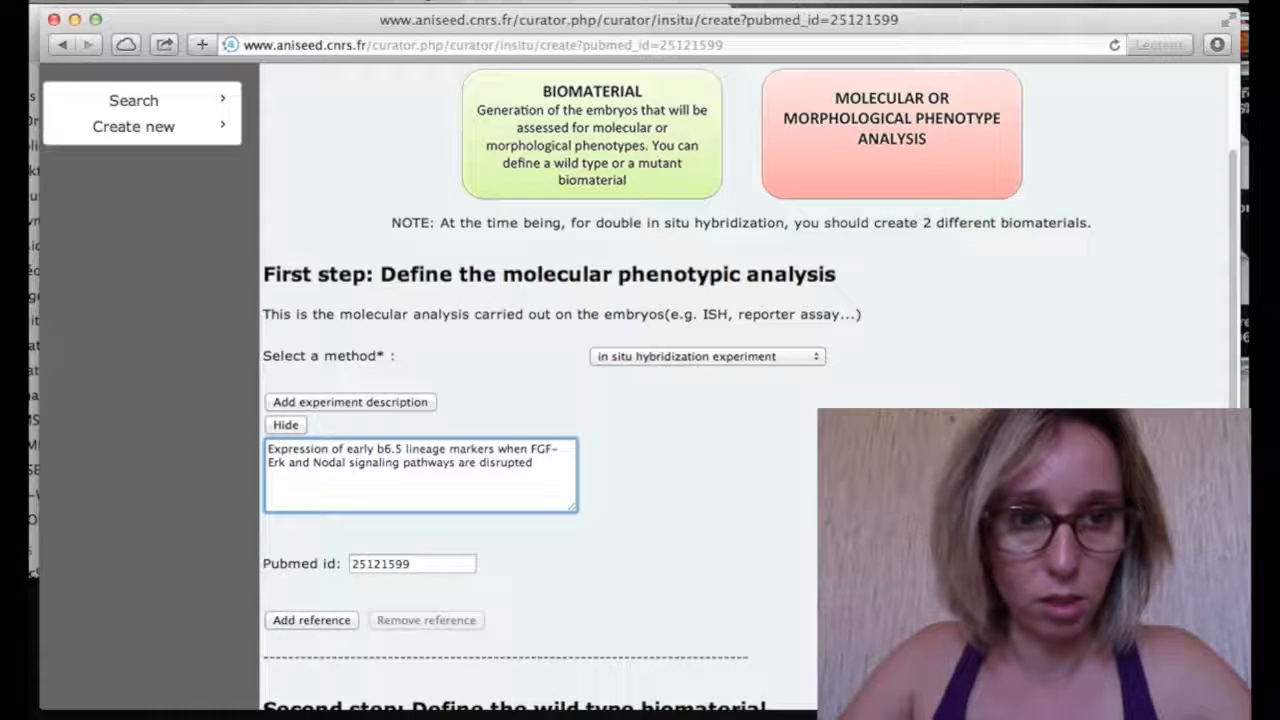
pyautogui.write('.')
pyautogui.scroll(-5, 405, 478)
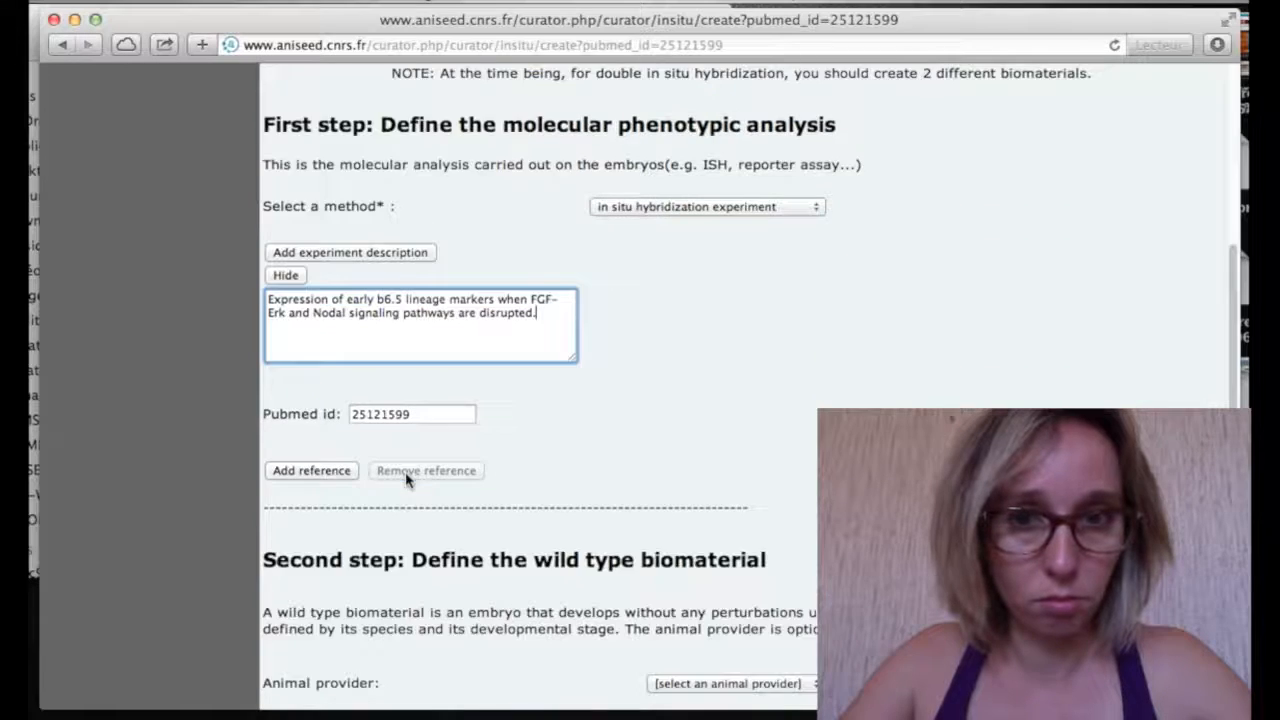
pyautogui.click(780, 612)
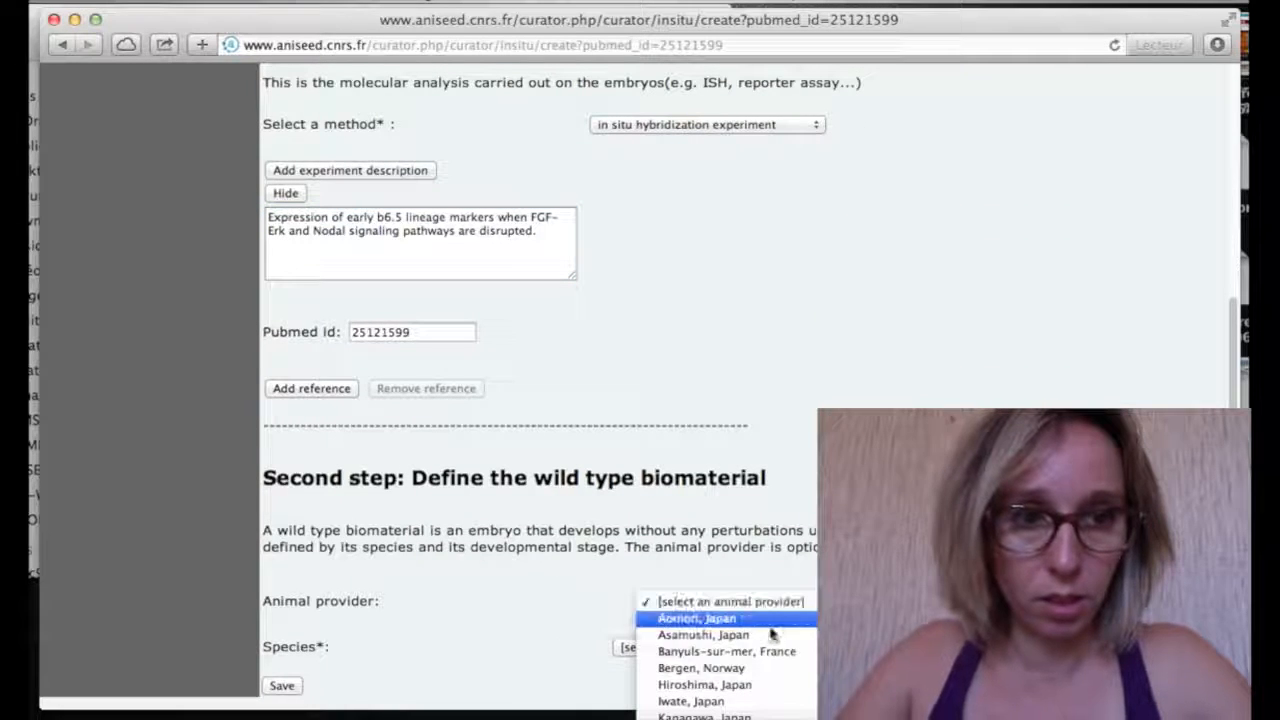
# Save the experiment with provider Banyuls-sur-mer, France, species C.intestinalis, Stage 11 (early gastrula)
pyautogui.click(778, 652)
pyautogui.click(737, 648)
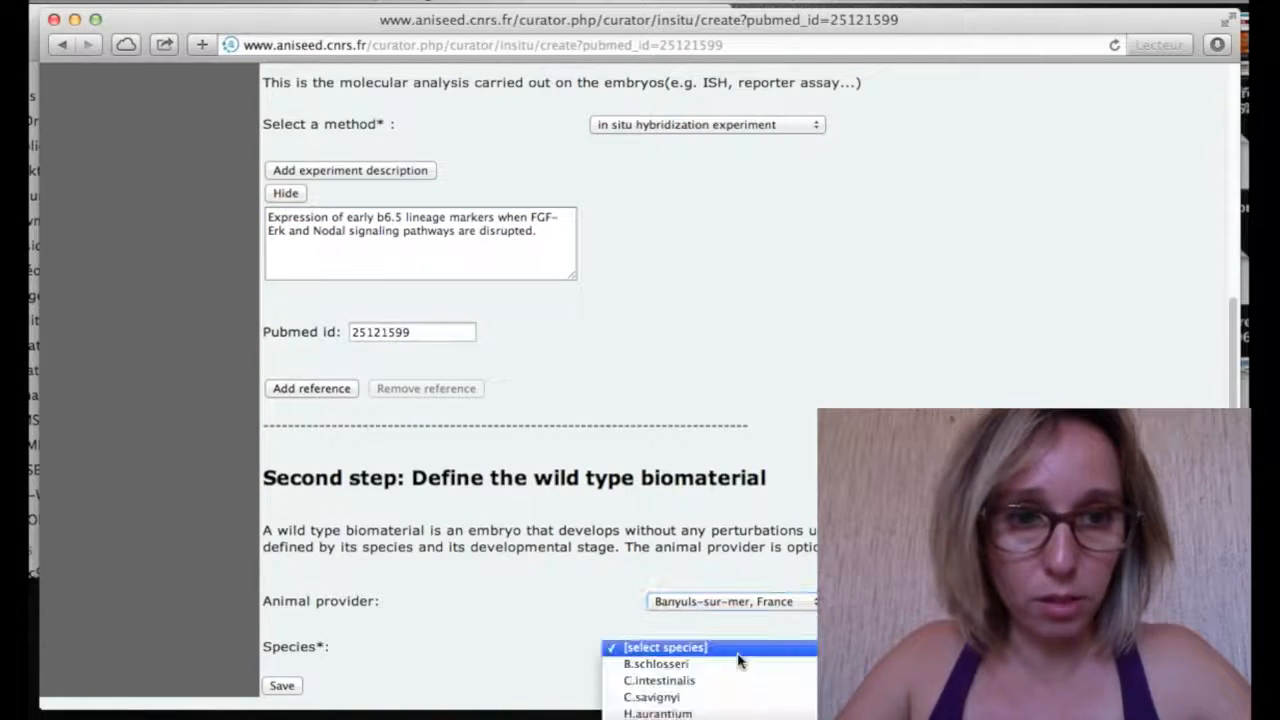
pyautogui.click(735, 684)
pyautogui.scroll(-11, 586, 620)
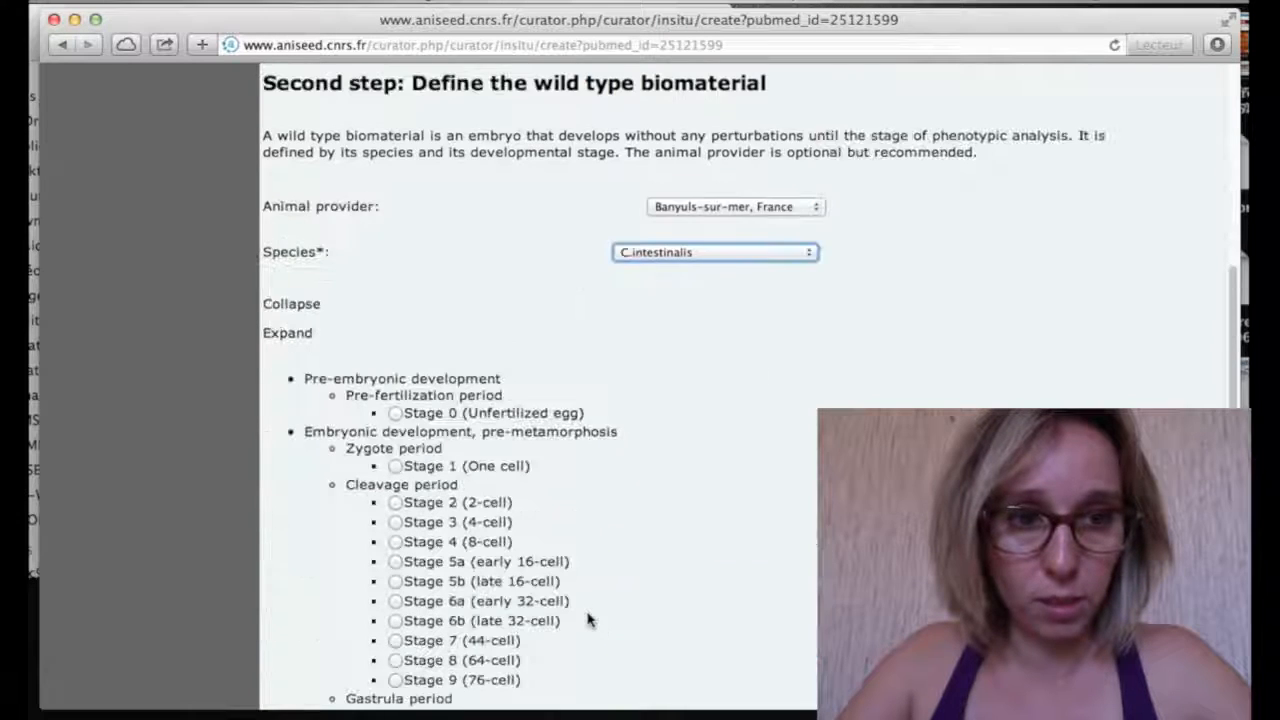
pyautogui.scroll(-3, 440, 540)
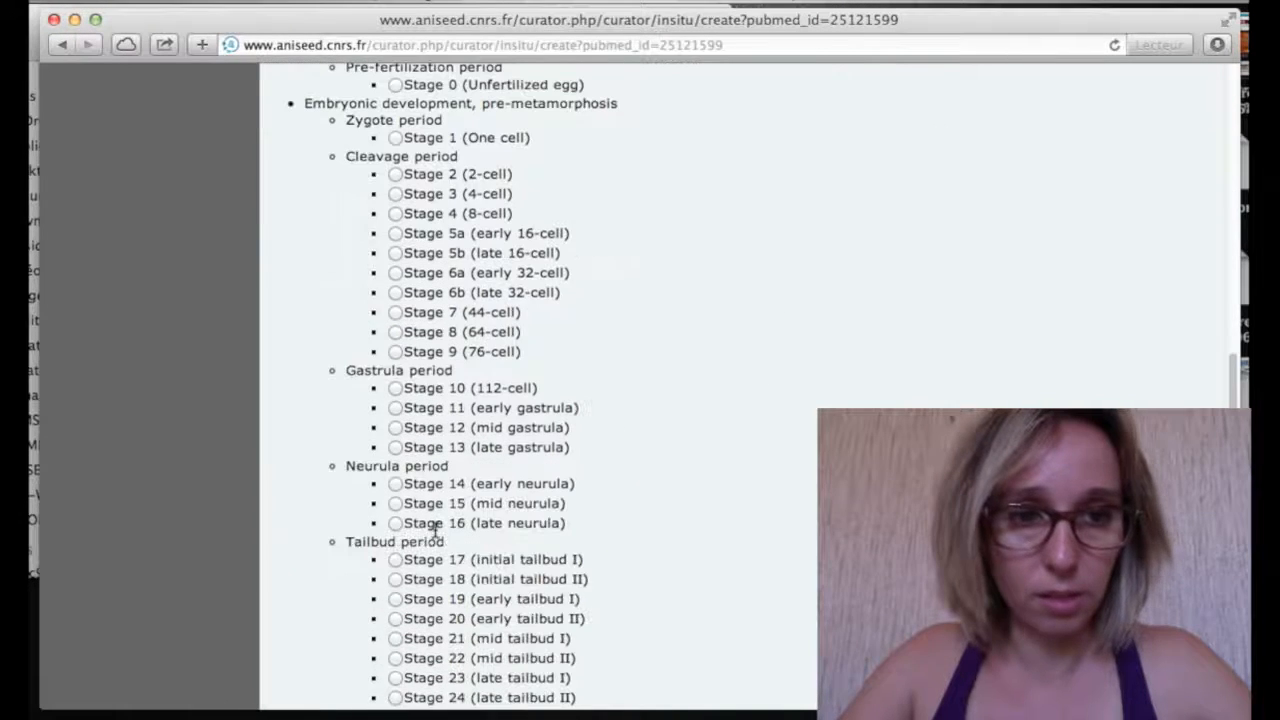
pyautogui.click(395, 409)
pyautogui.scroll(-11, 465, 484)
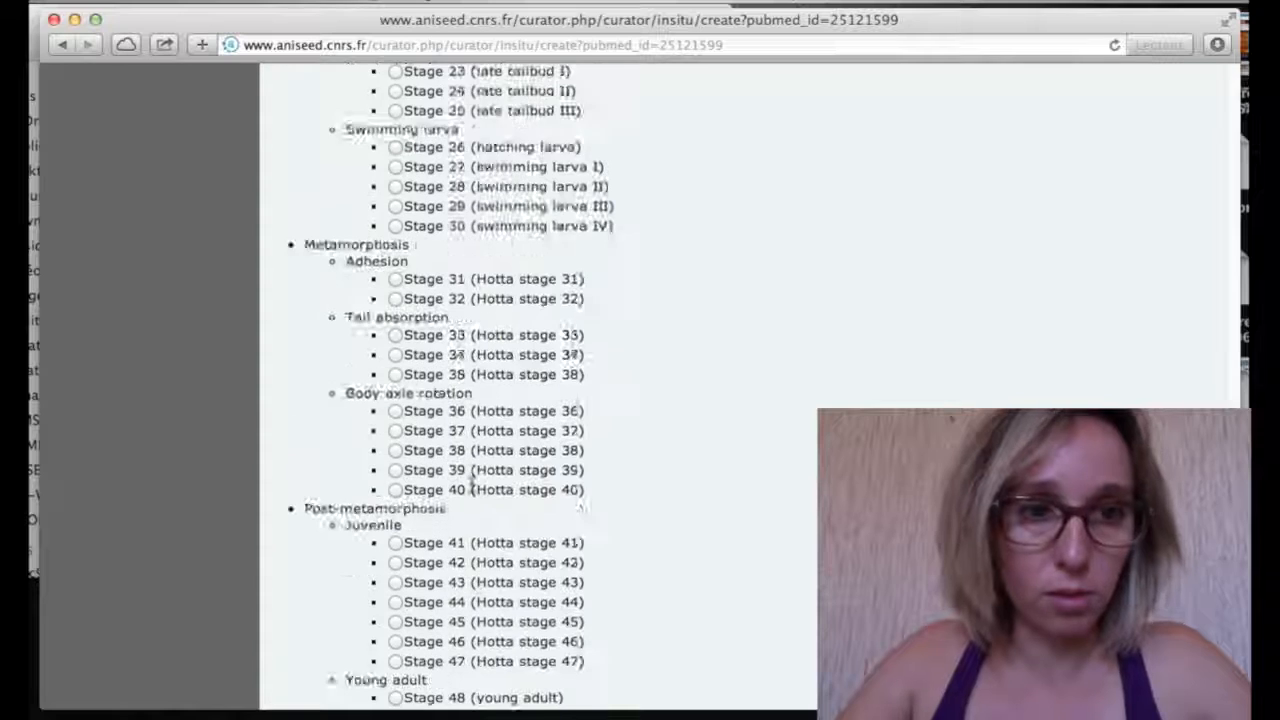
pyautogui.click(281, 686)
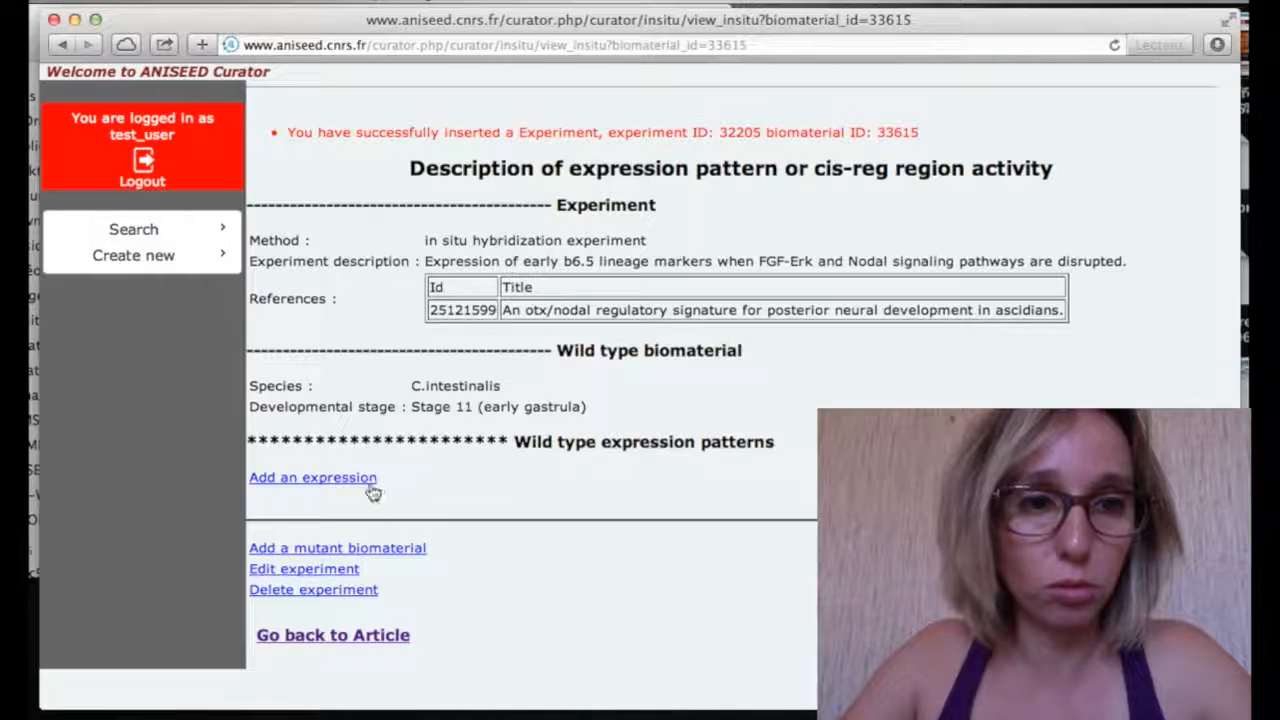
# Add an expression profile to the experiment and choose its author
pyautogui.click(316, 487)
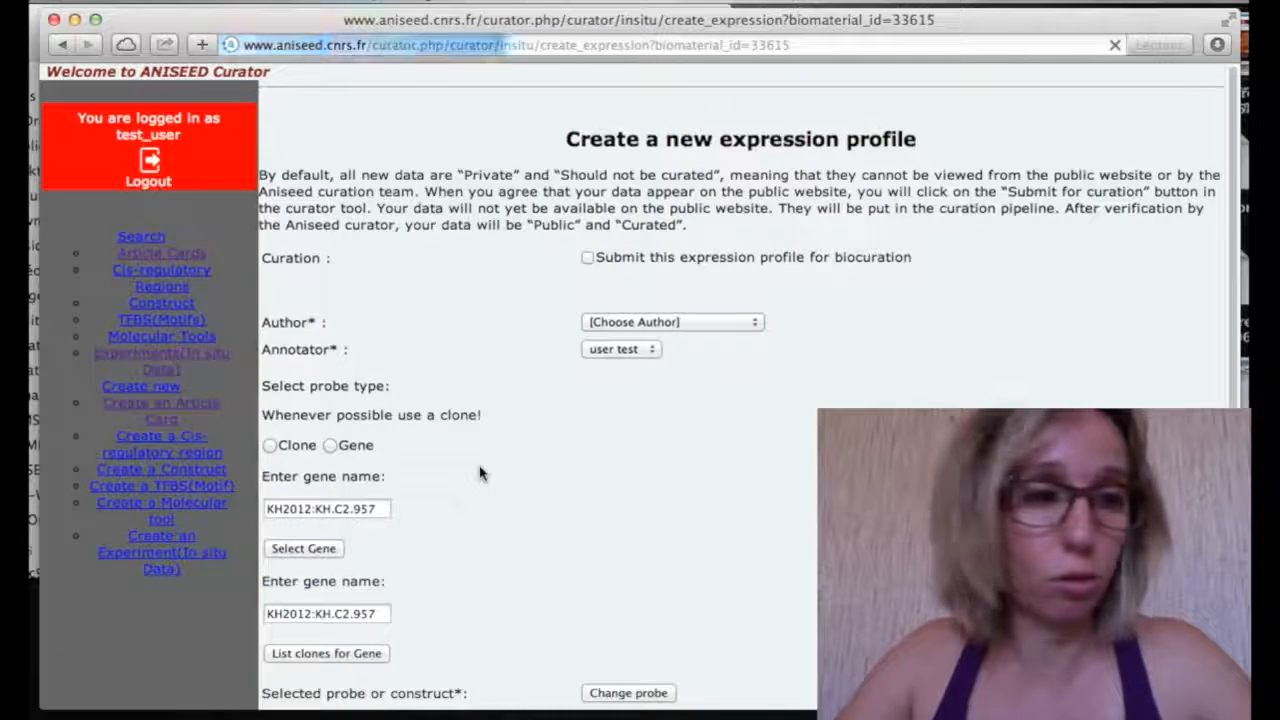
pyautogui.click(688, 326)
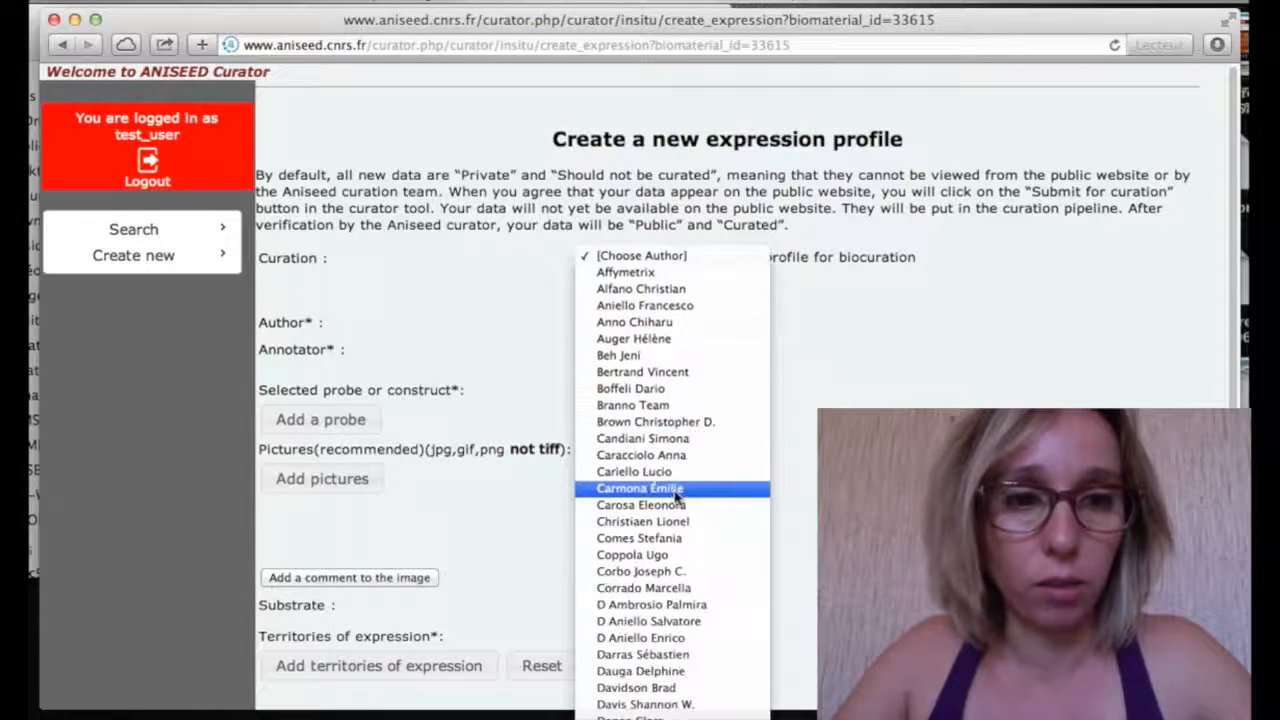
pyautogui.scroll(-15, 676, 495)
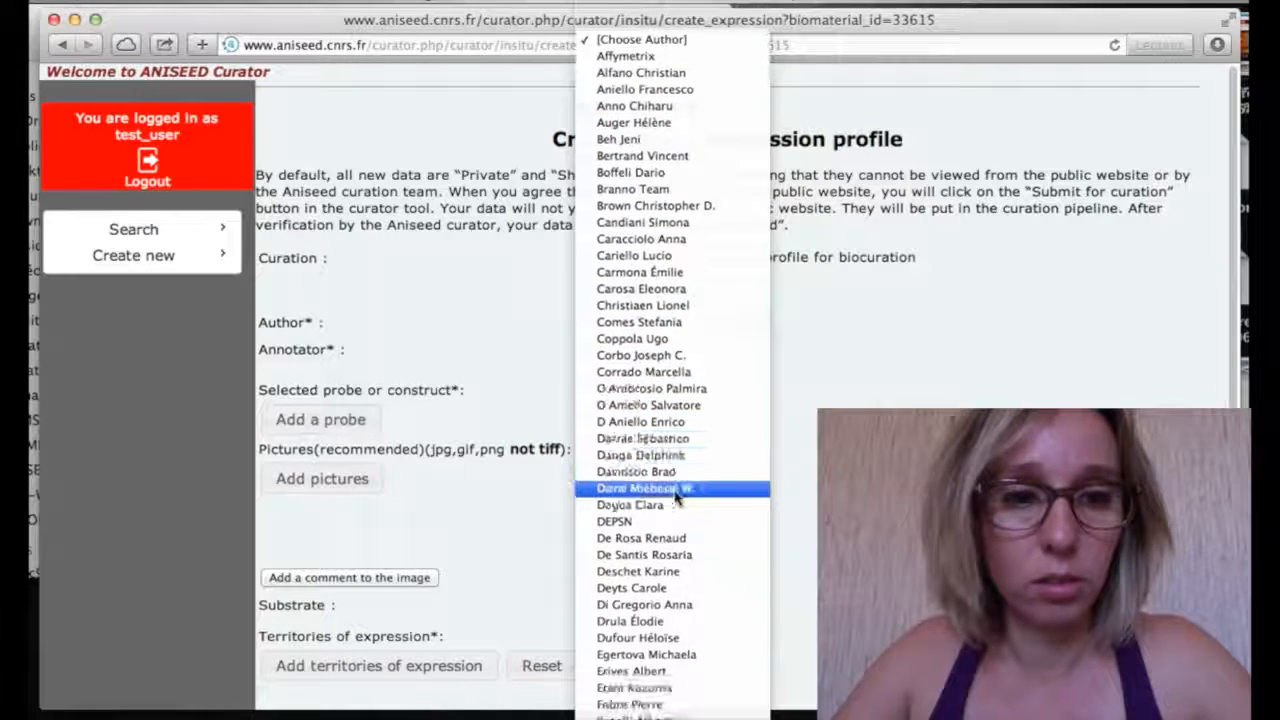
pyautogui.scroll(-15, 676, 495)
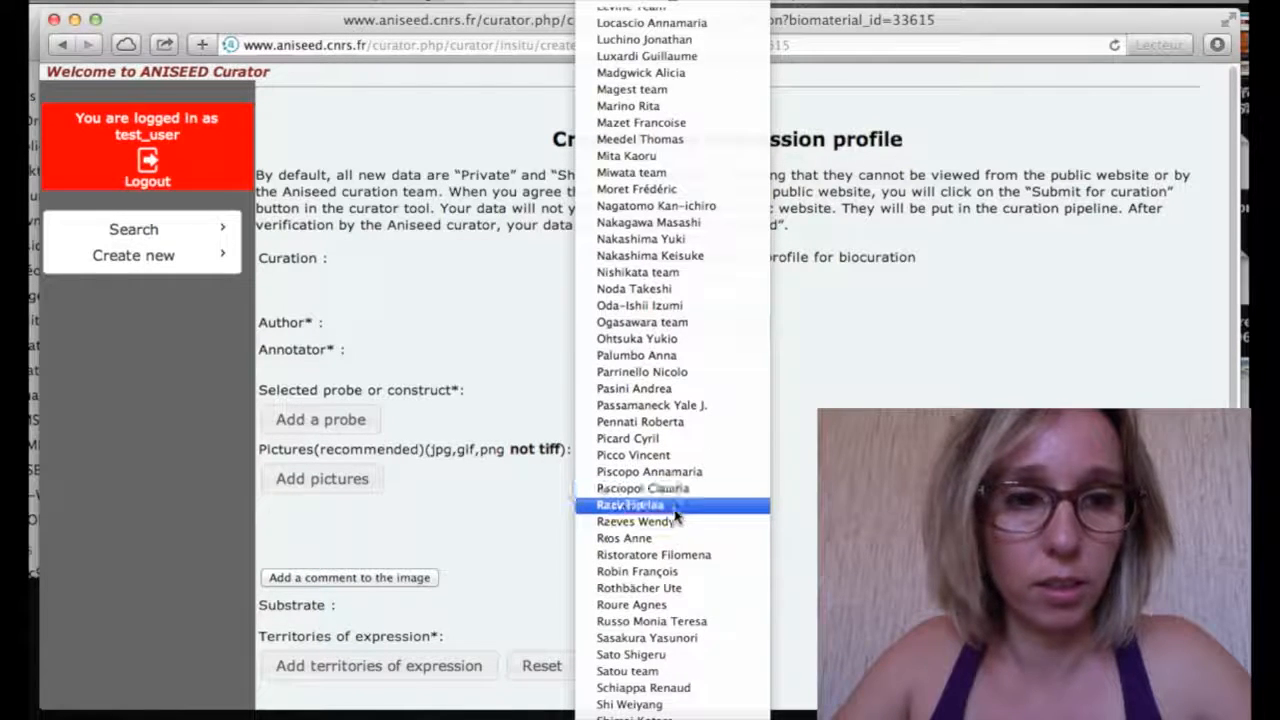
pyautogui.click(660, 605)
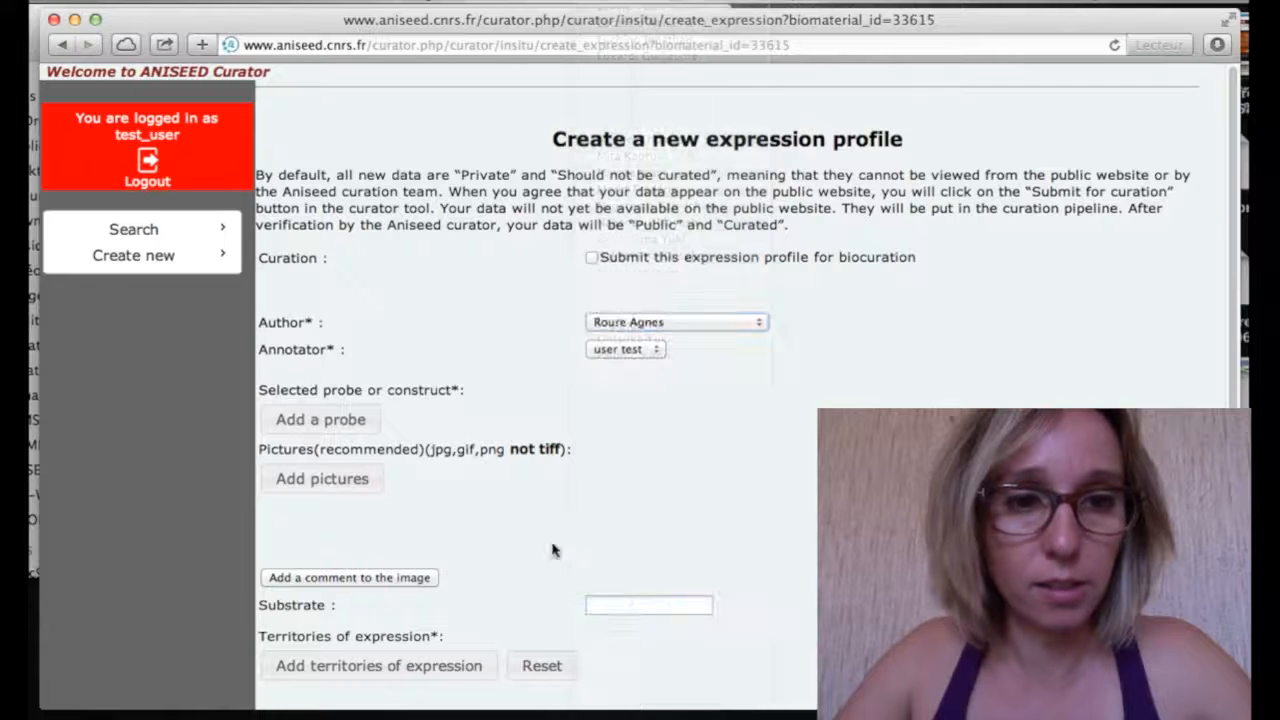
# Set clone cign067l18 as the expression profile's probe
pyautogui.click(358, 426)
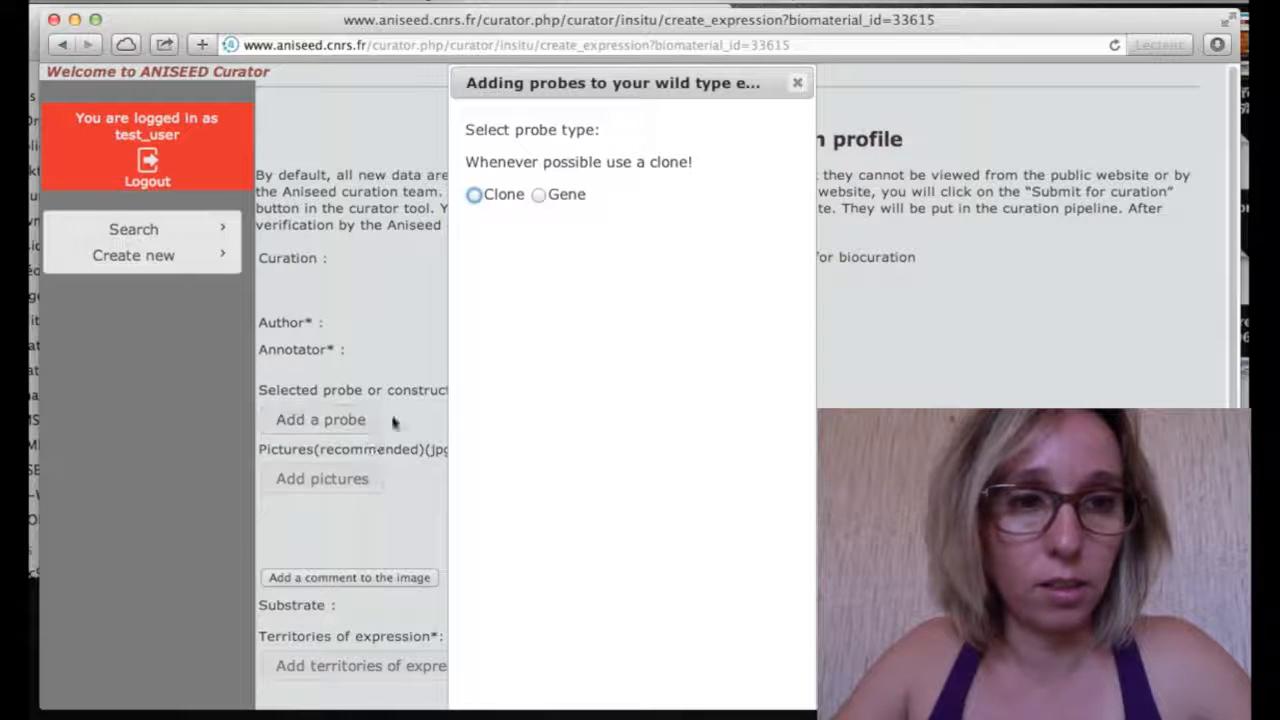
pyautogui.click(475, 196)
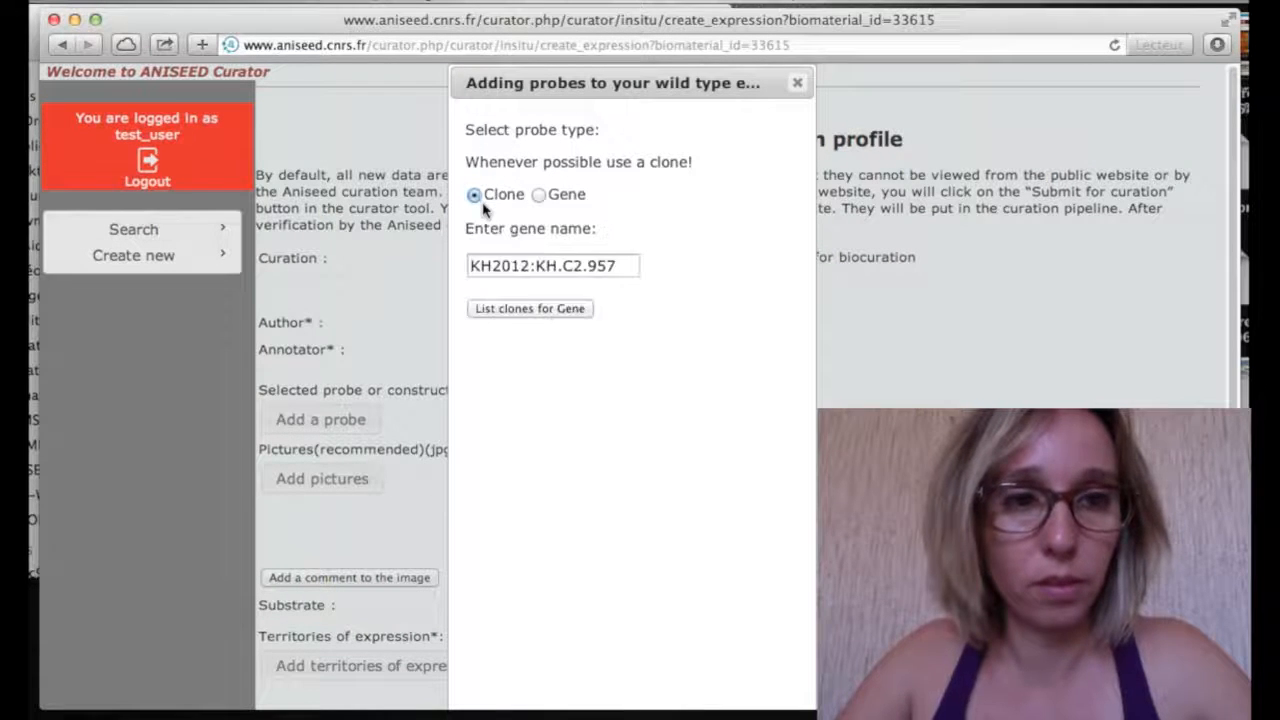
pyautogui.click(554, 314)
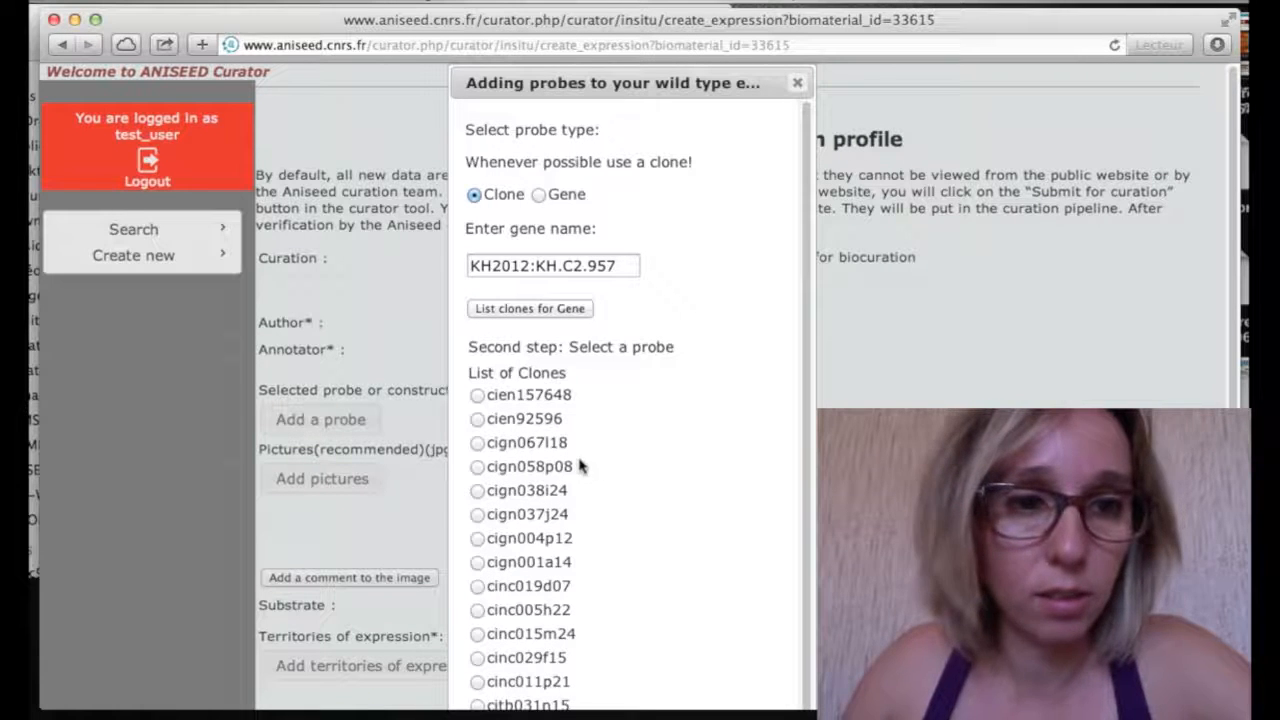
pyautogui.click(477, 444)
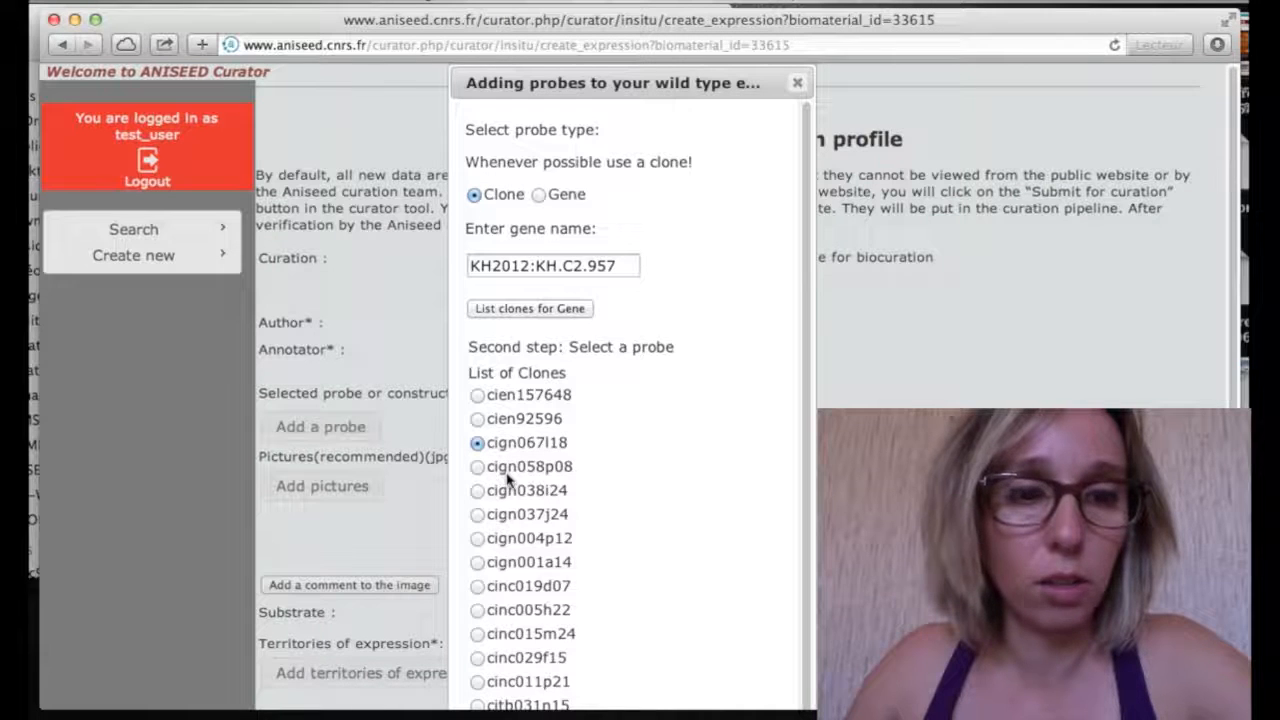
pyautogui.scroll(-3, 505, 465)
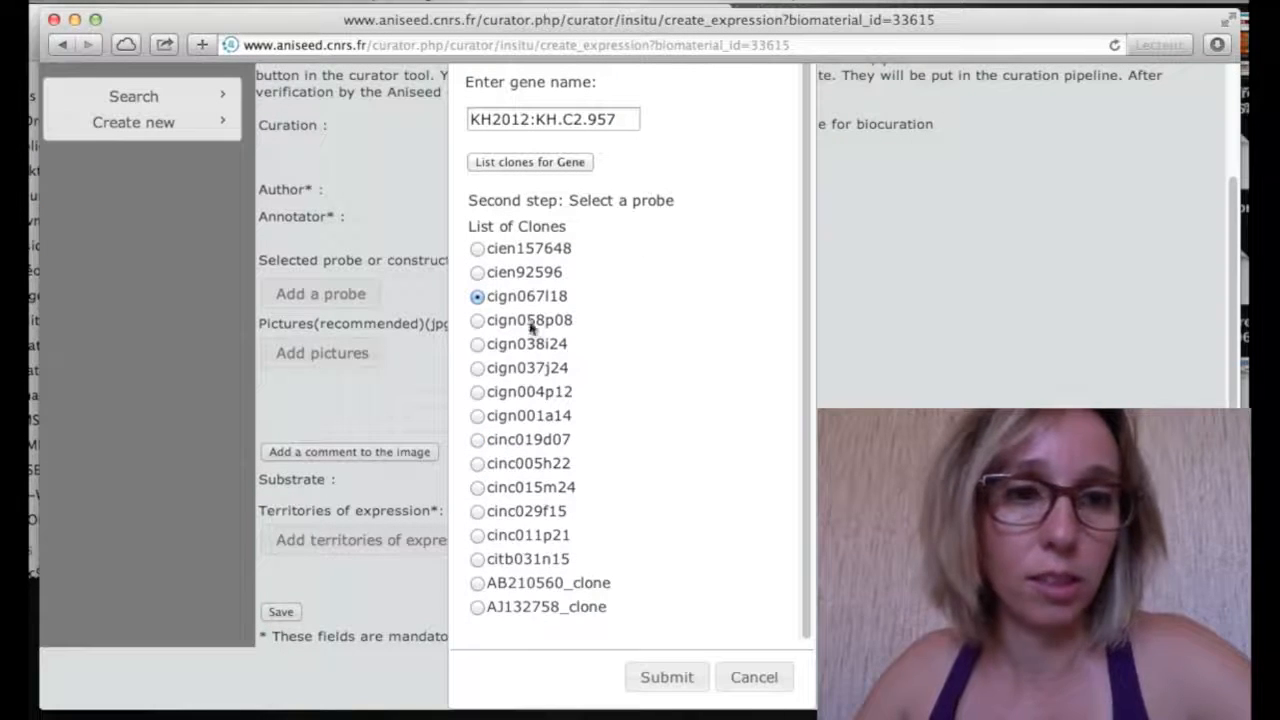
pyautogui.click(666, 679)
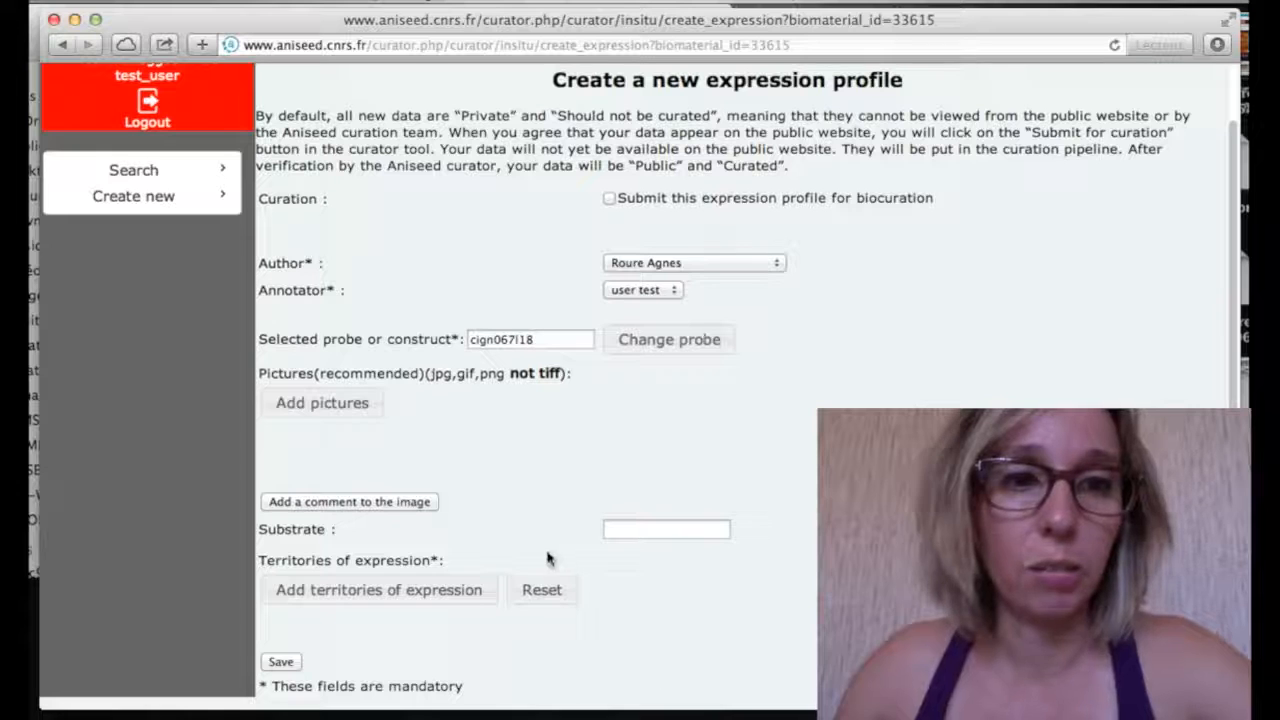
# Attach the Figi image file as the profile's picture
pyautogui.click(360, 412)
pyautogui.click(355, 450)
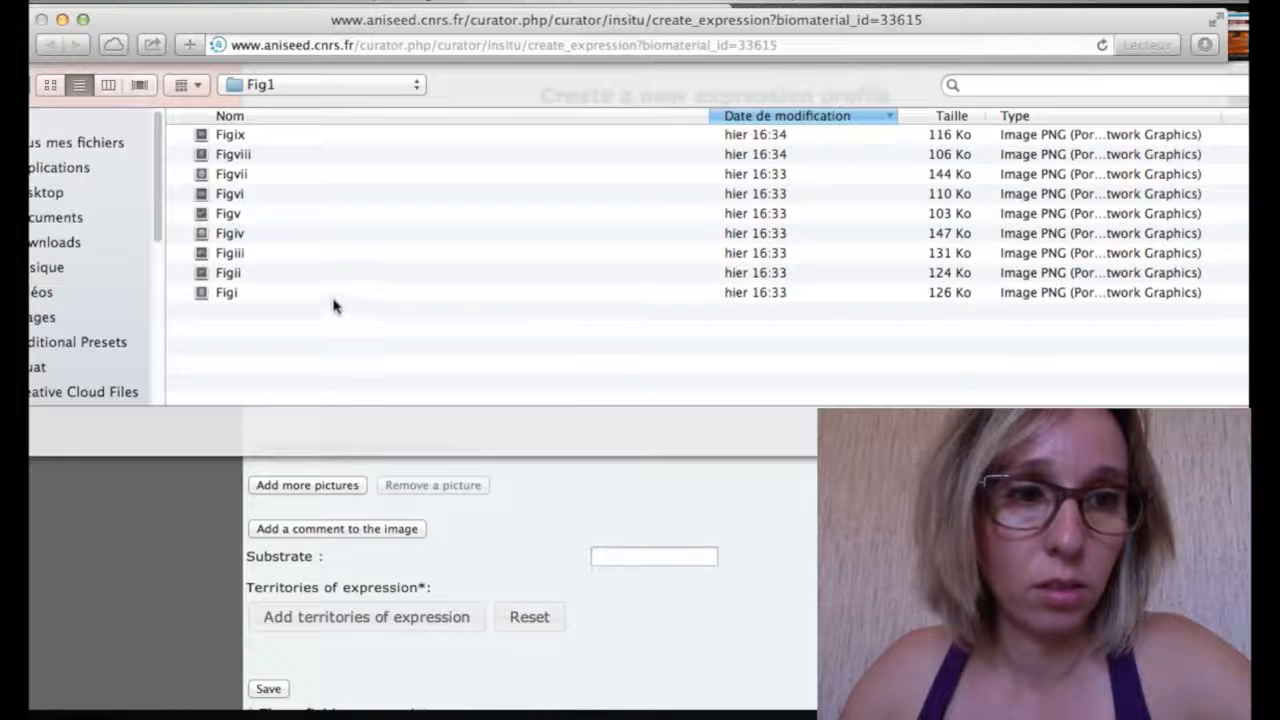
pyautogui.click(335, 303)
pyautogui.click(1268, 433)
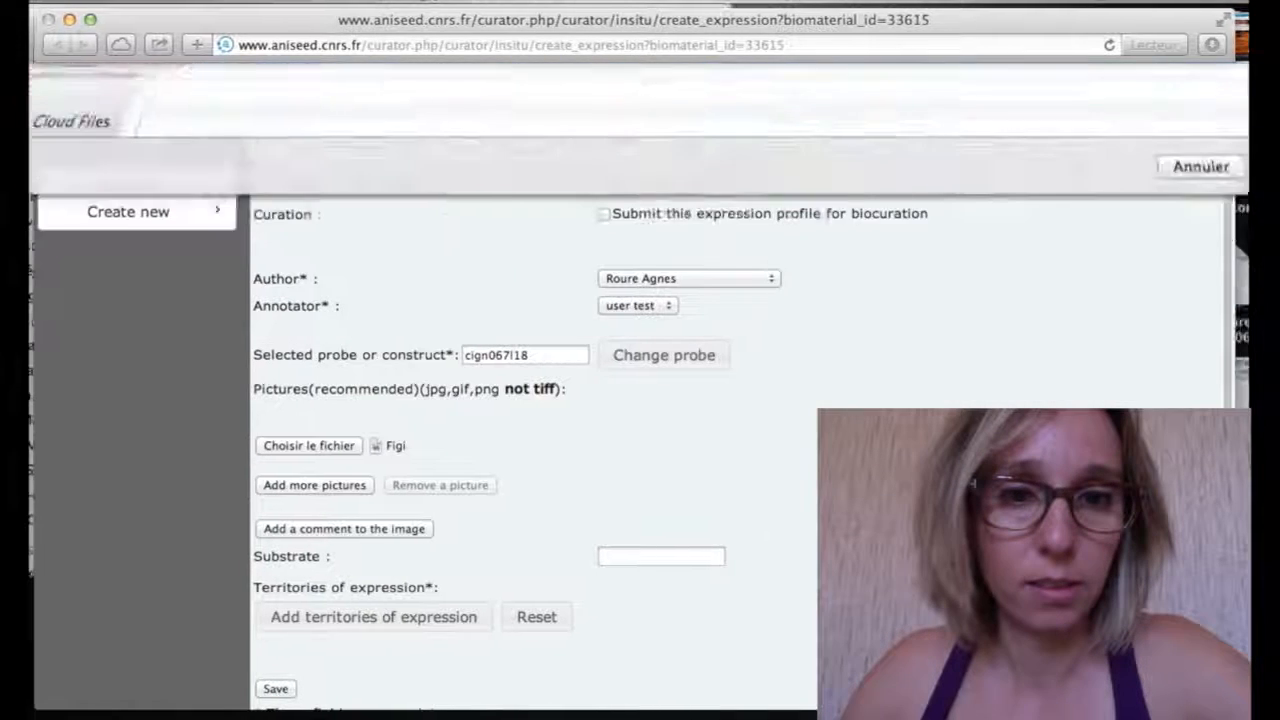
# Comment the image 'Animal view of Msxb at early gastrula' with the original annotation on b6.5 daughter cells
pyautogui.click(400, 535)
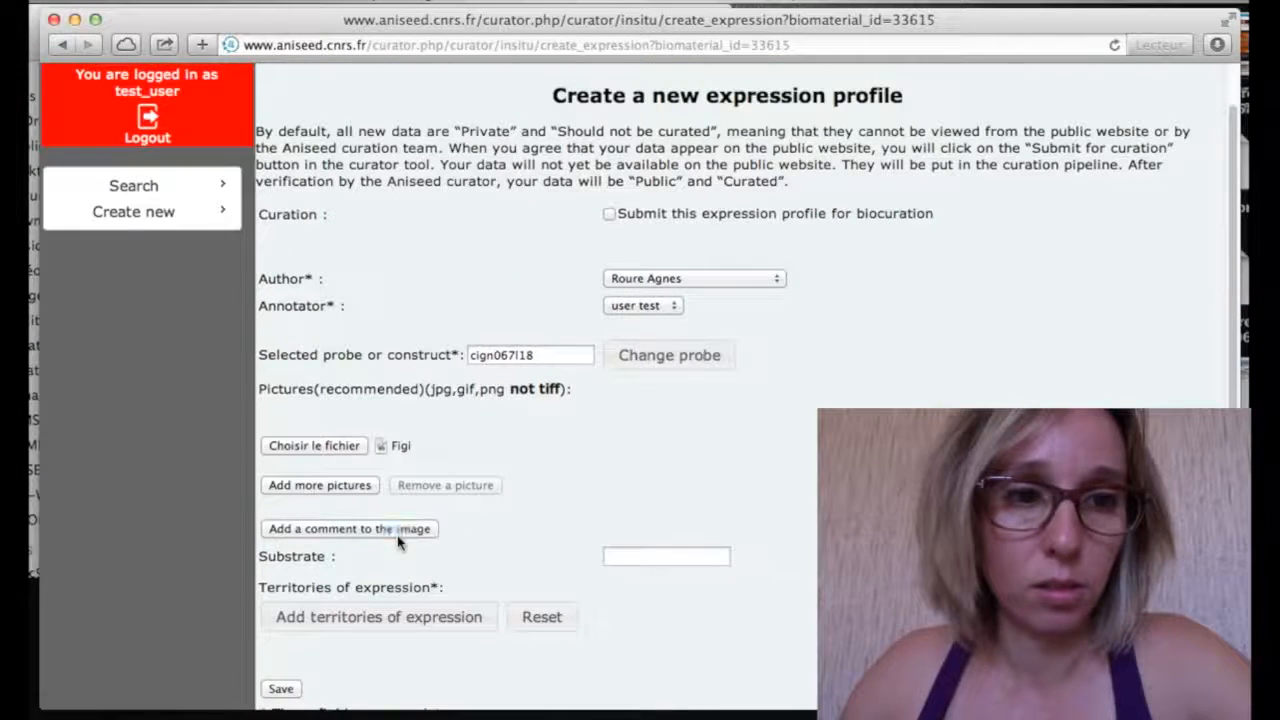
pyautogui.click(715, 585)
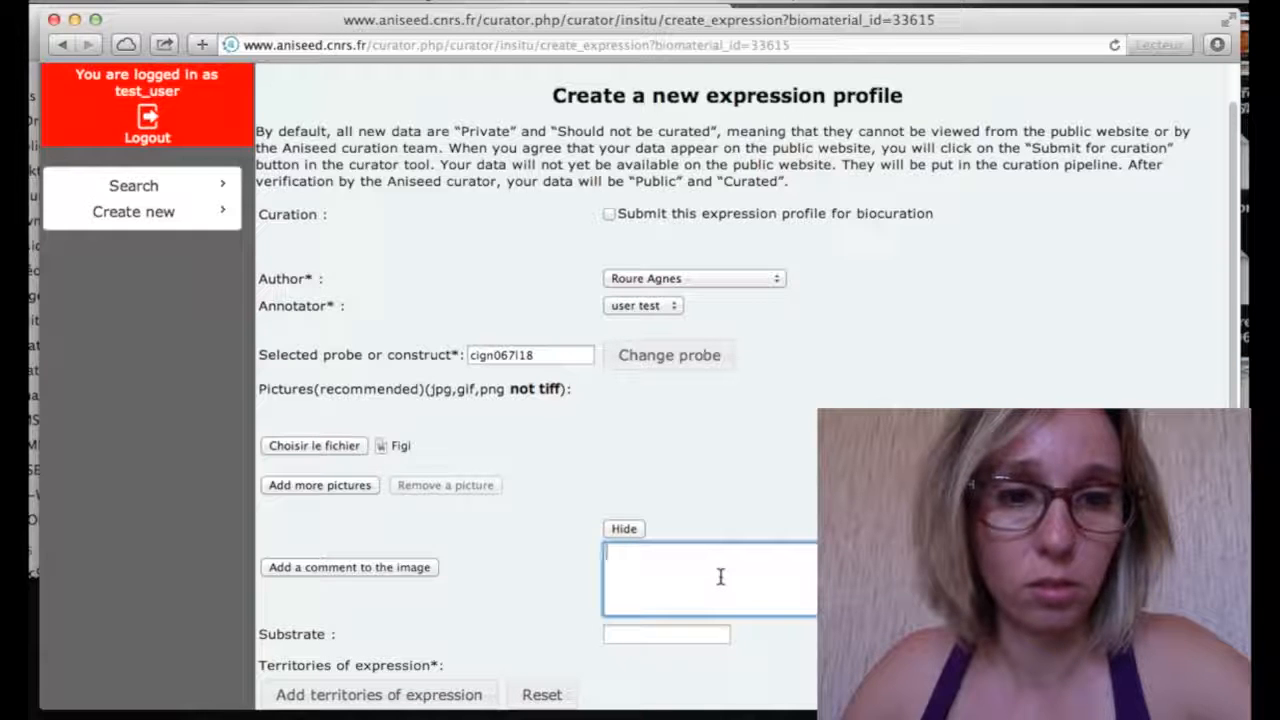
pyautogui.write('Animal ')
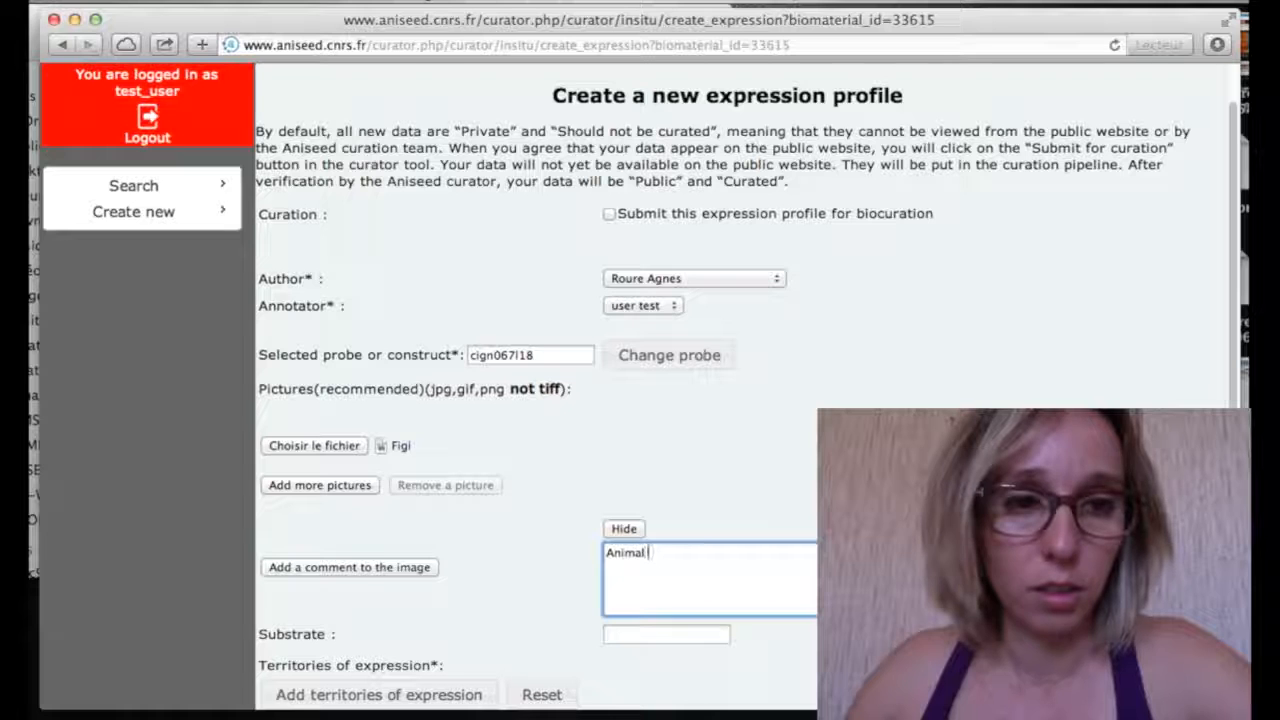
pyautogui.write('view of')
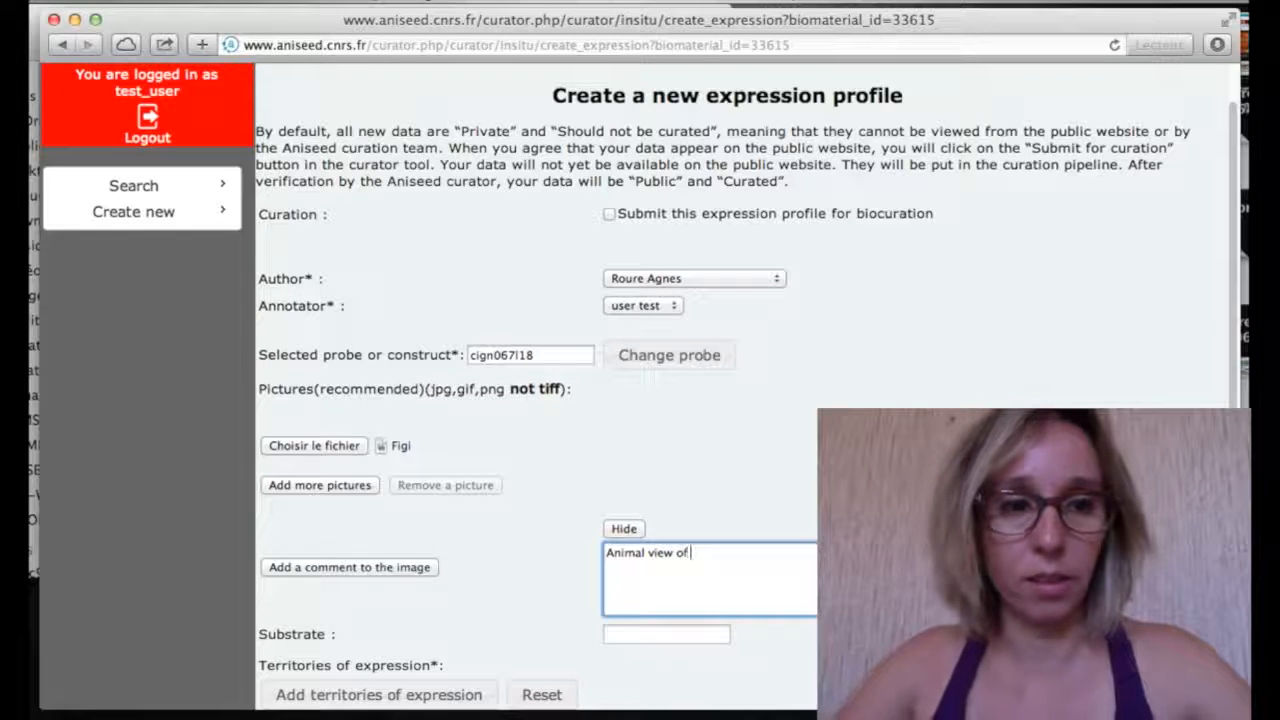
pyautogui.write(' Ms')
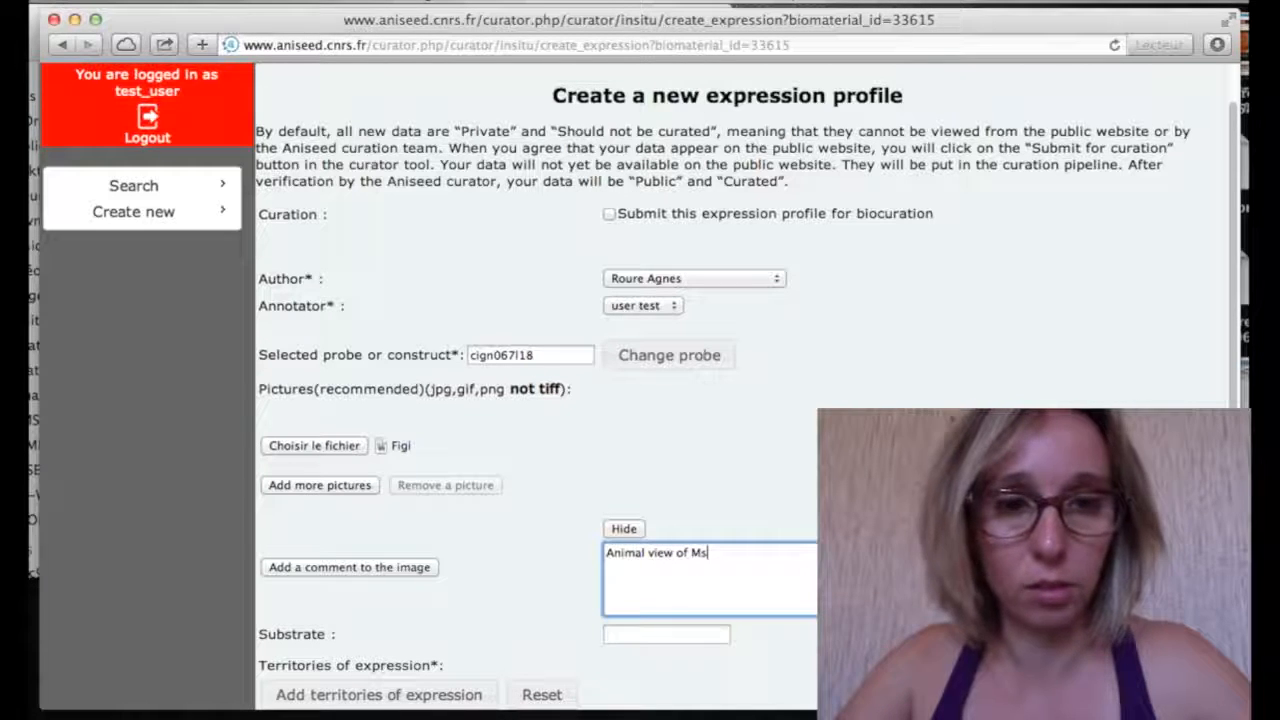
pyautogui.write('xb a')
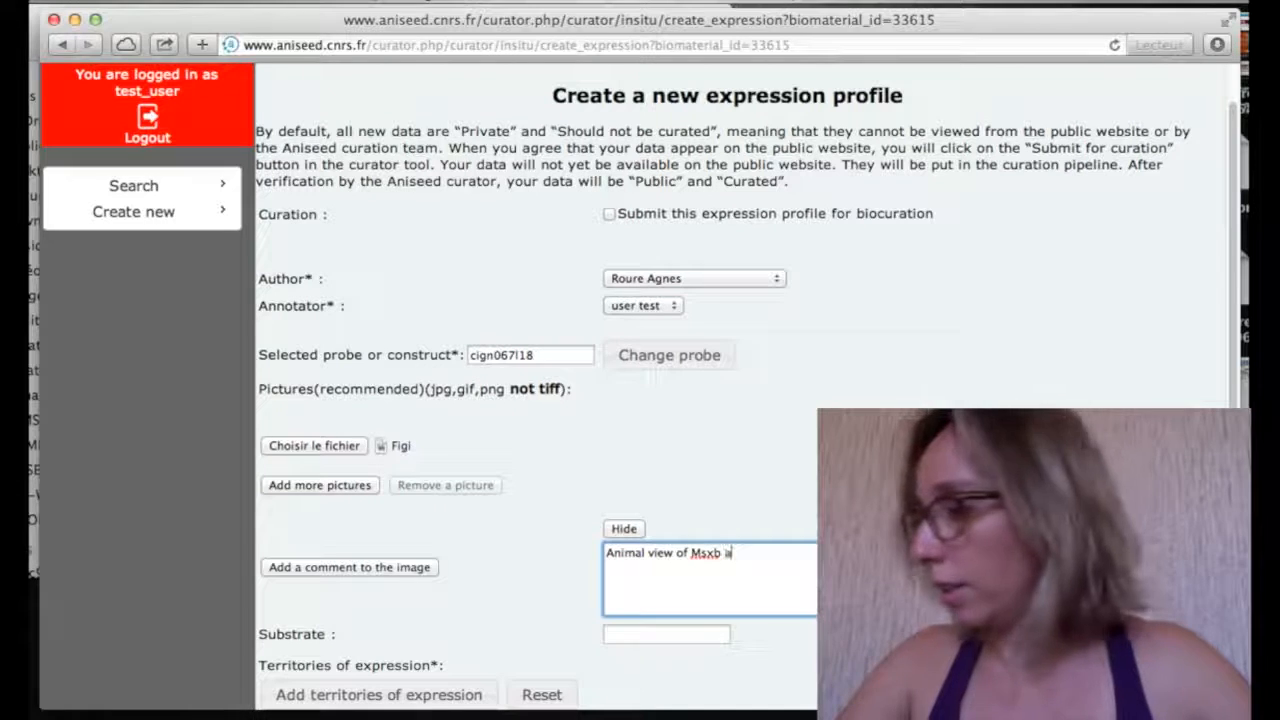
pyautogui.write('t early gastr')
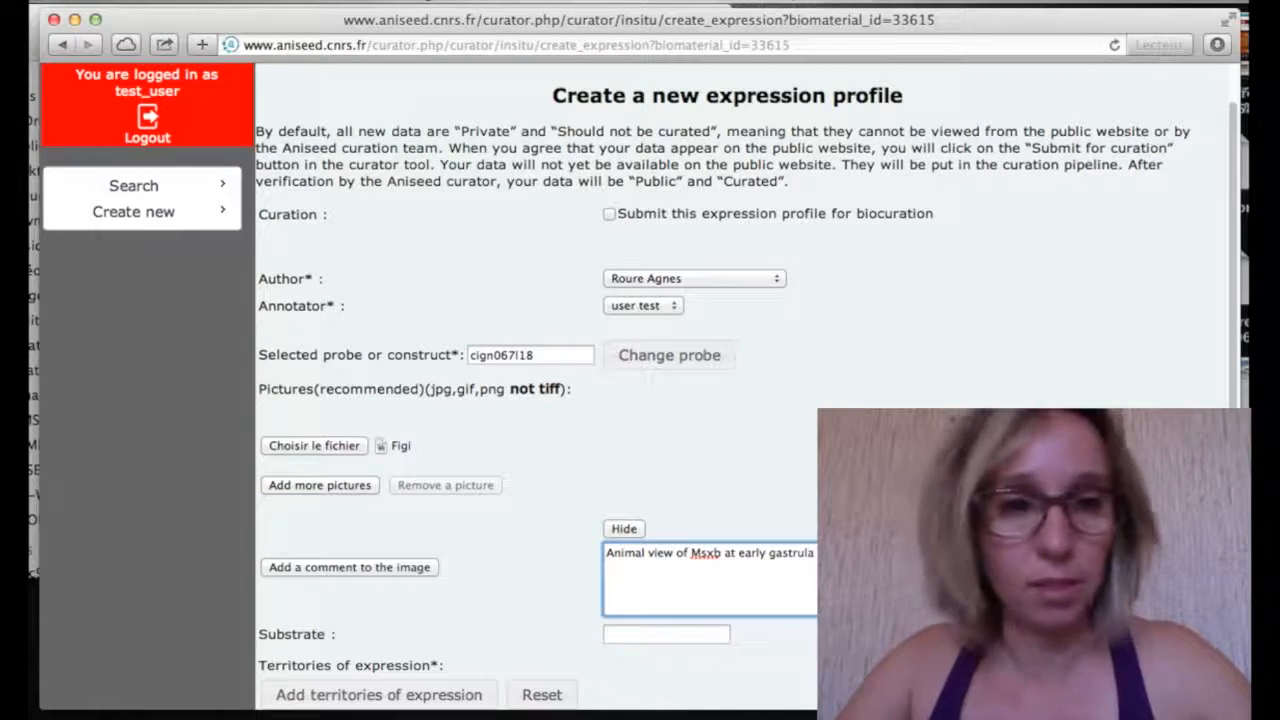
pyautogui.write('ula')
pyautogui.press('Return')
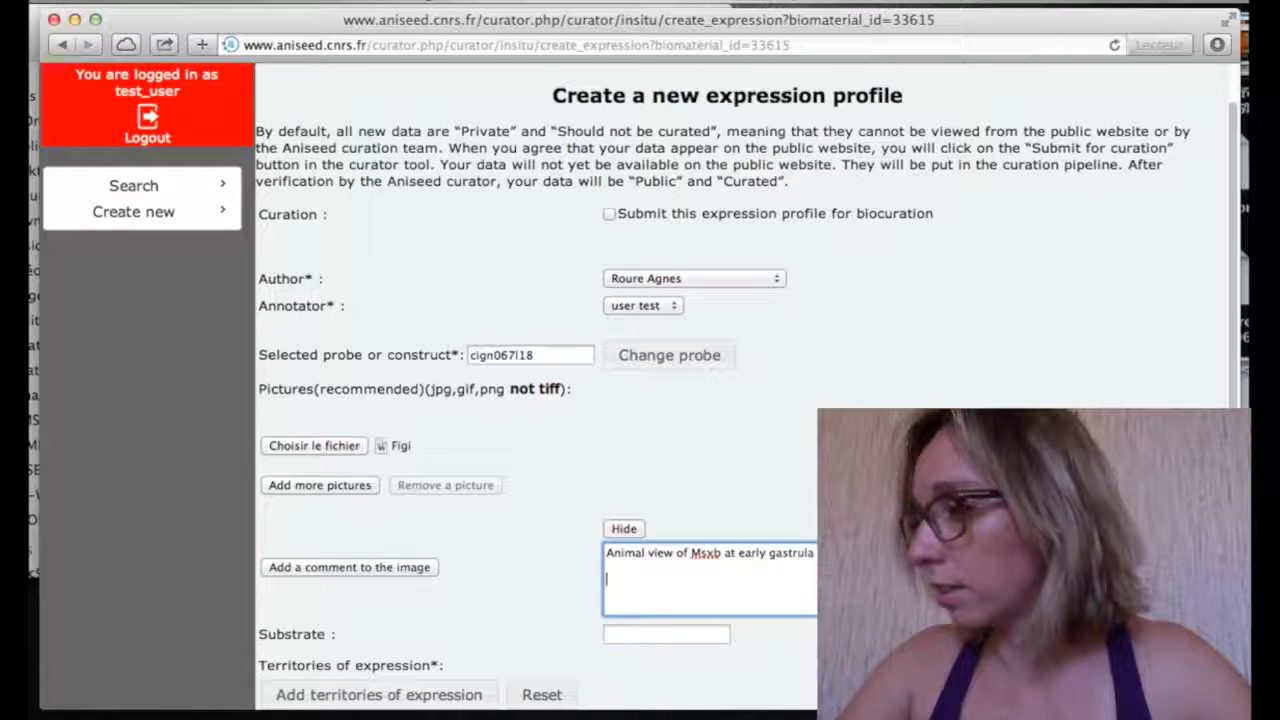
pyautogui.write('Orgina')
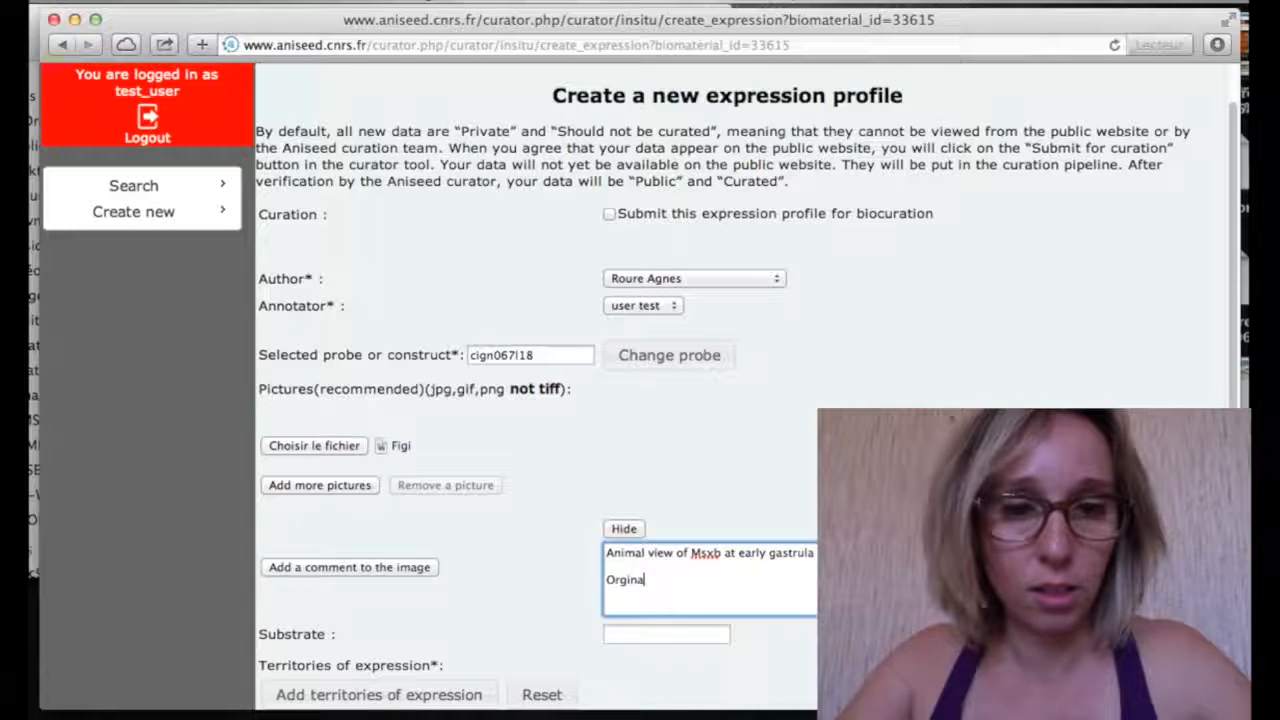
pyautogui.press('BackSpace')
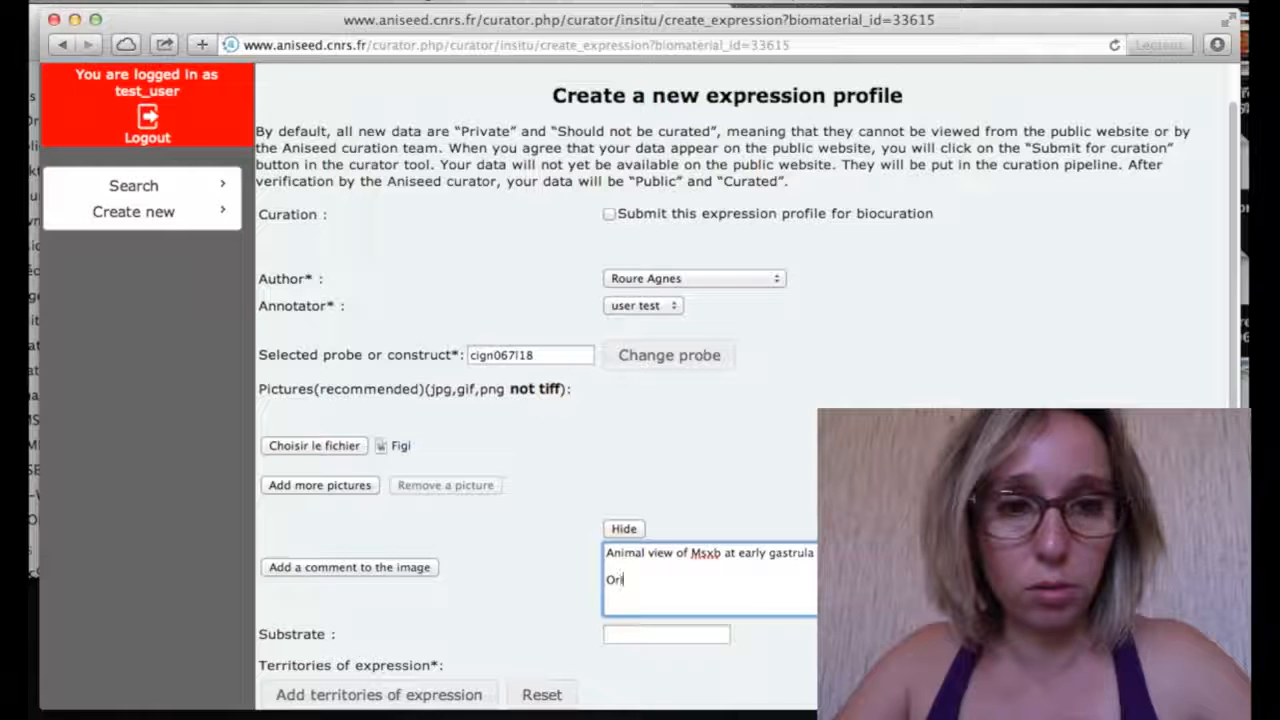
pyautogui.write('igina')
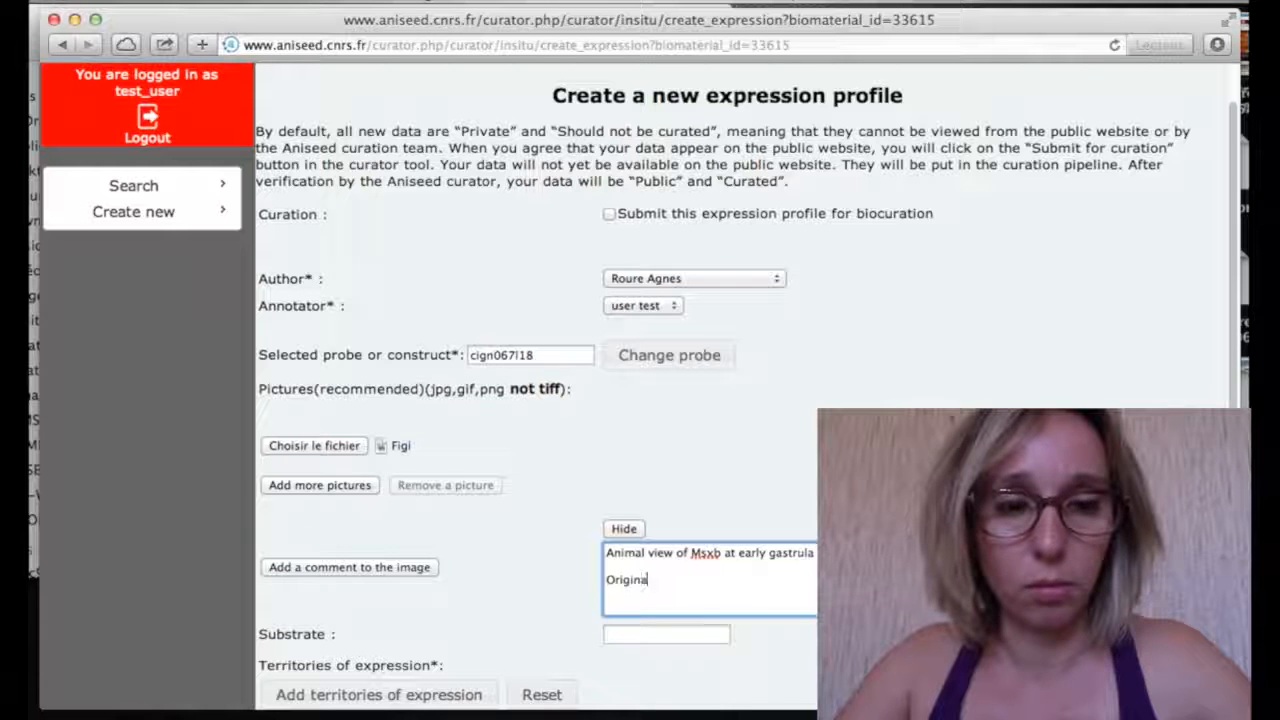
pyautogui.write('l annotatio')
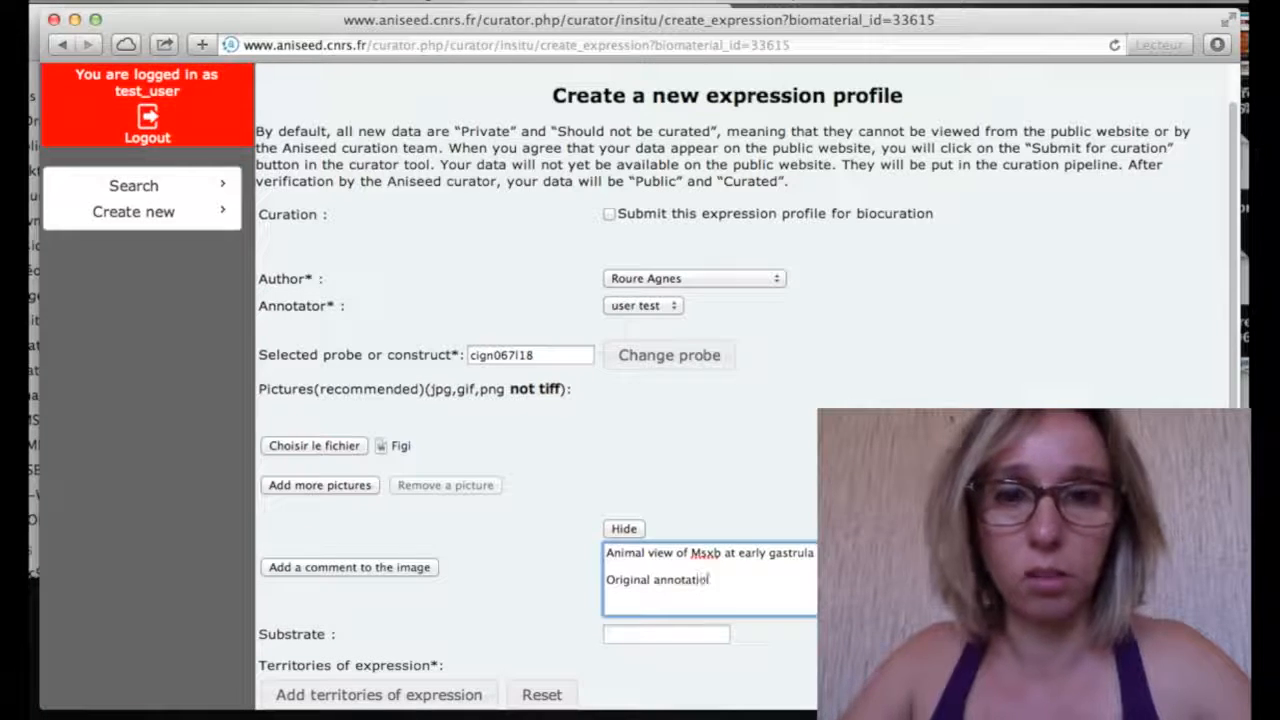
pyautogui.write('n : ')
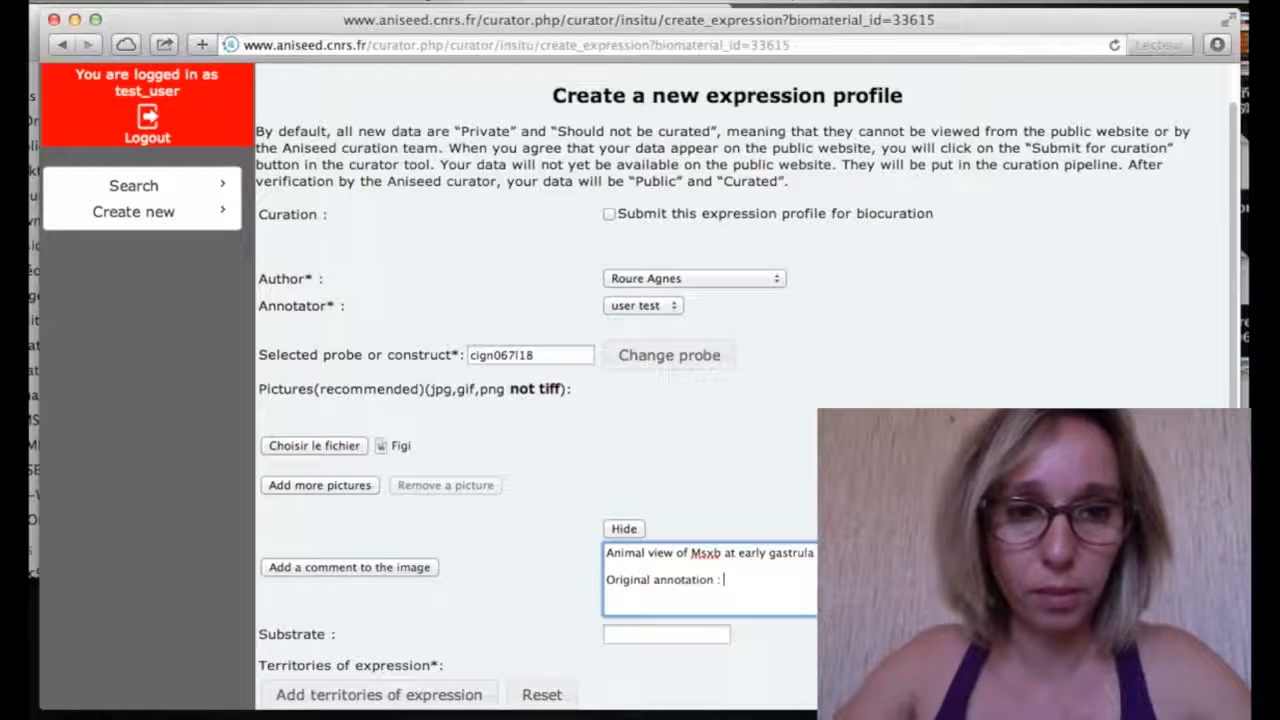
pyautogui.write('Ms.')
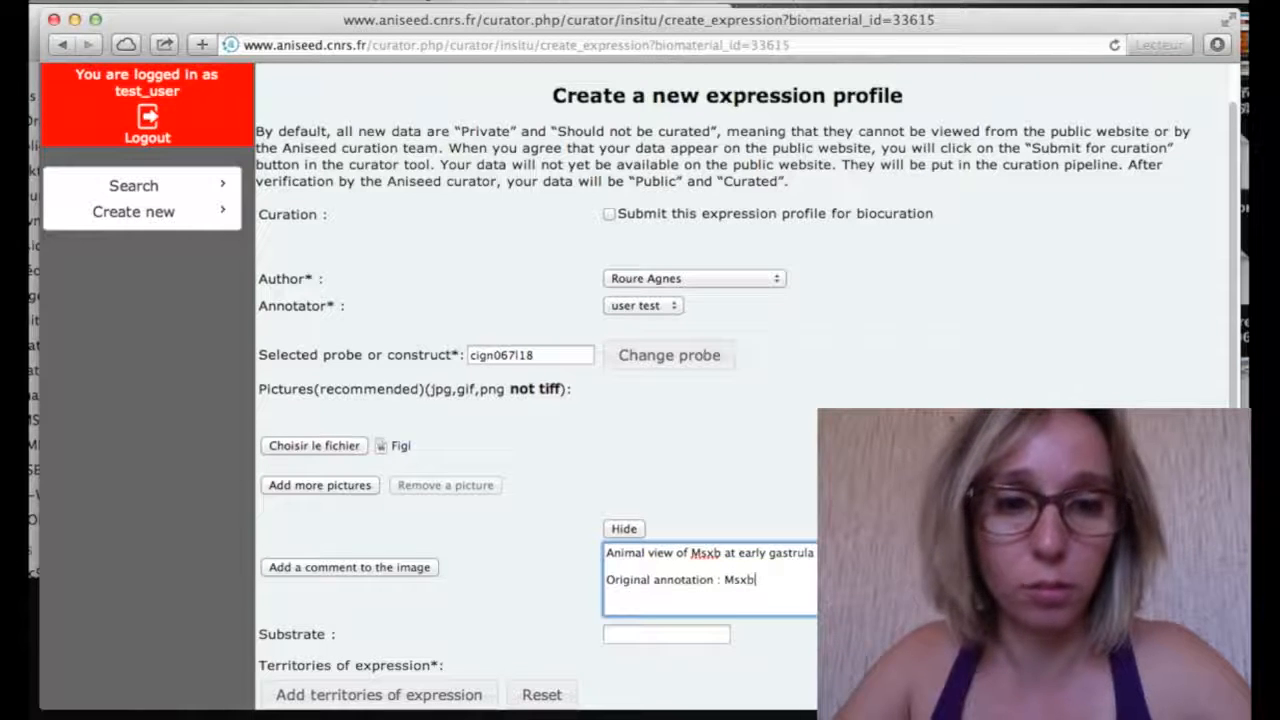
pyautogui.write('b')
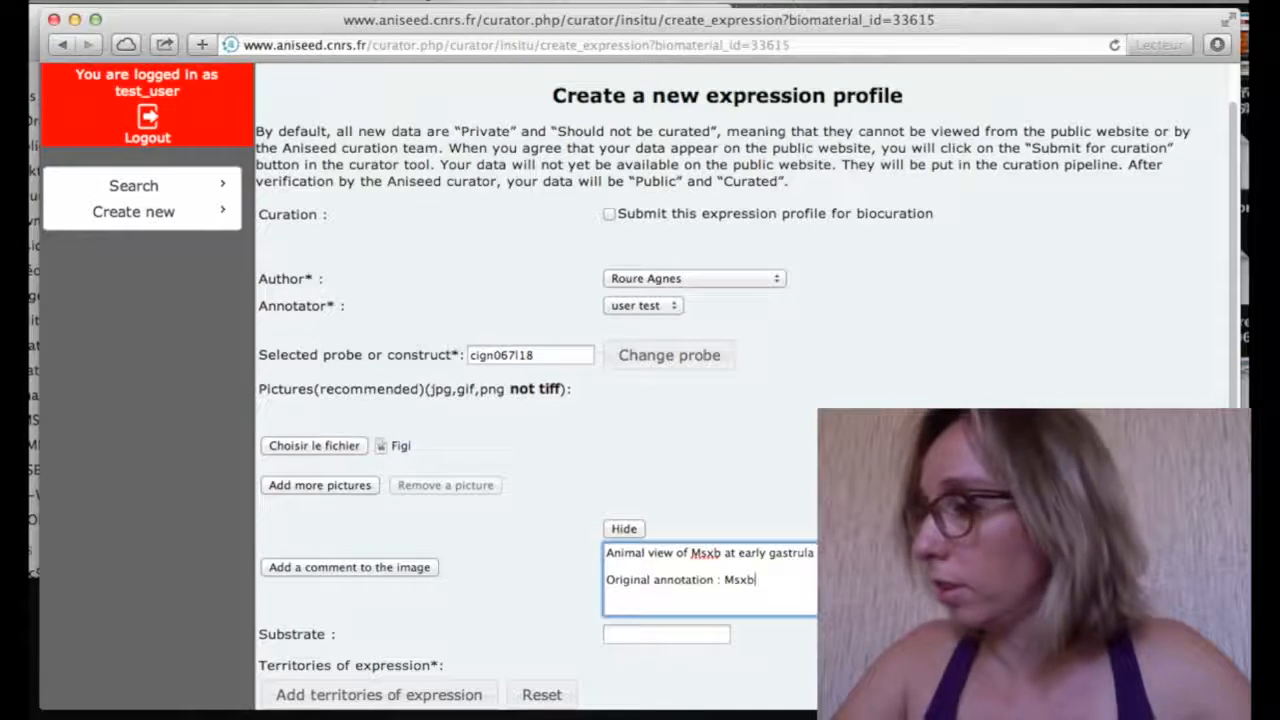
pyautogui.write(' is expresse')
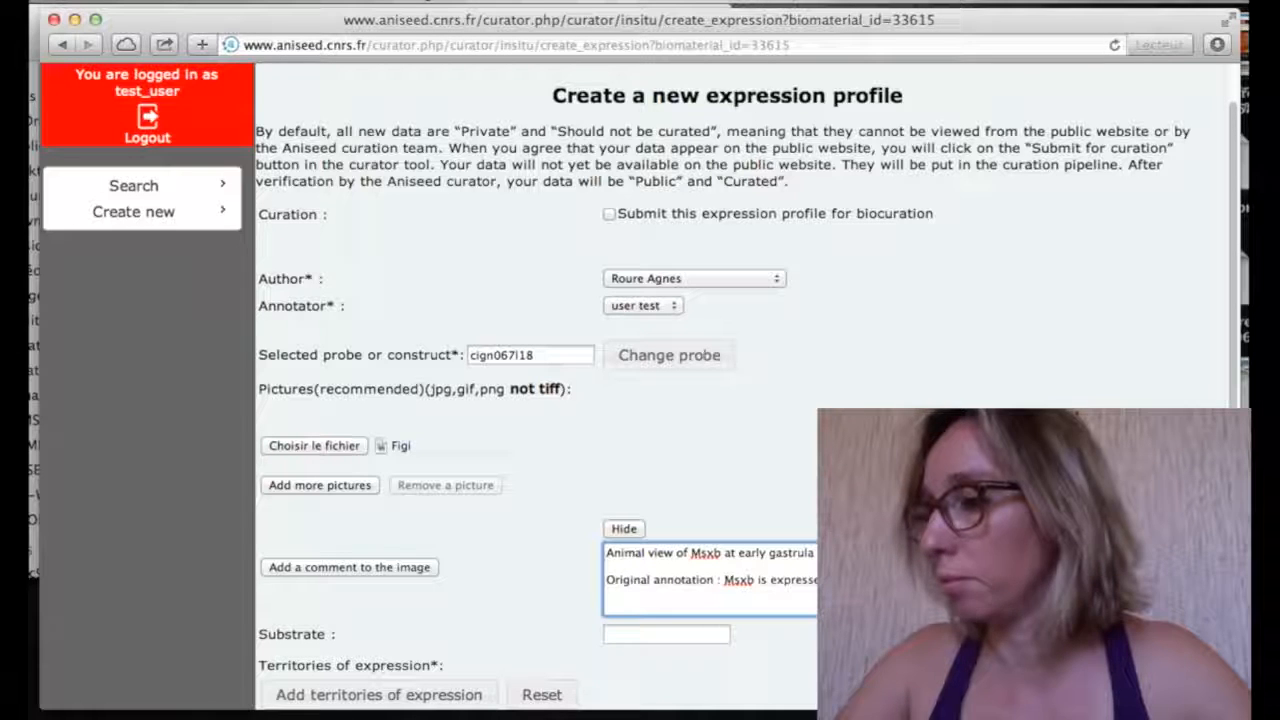
pyautogui.write('ghte')
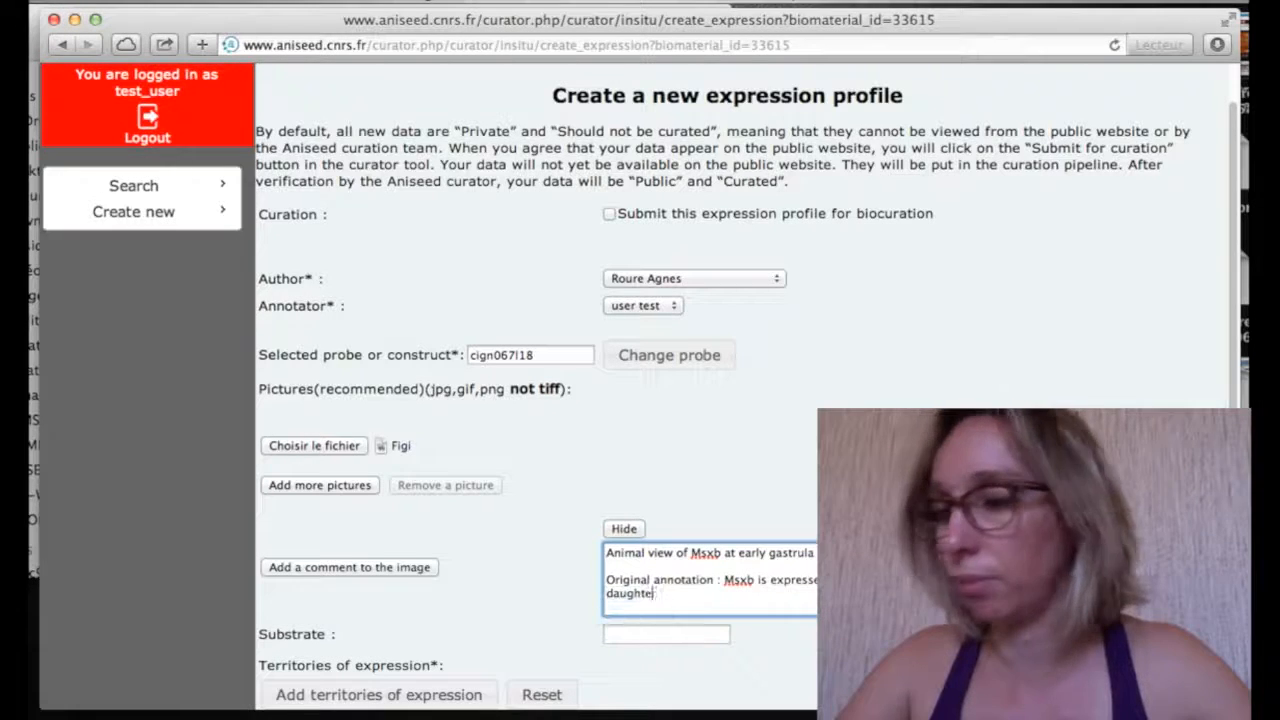
pyautogui.write('r cells of the b')
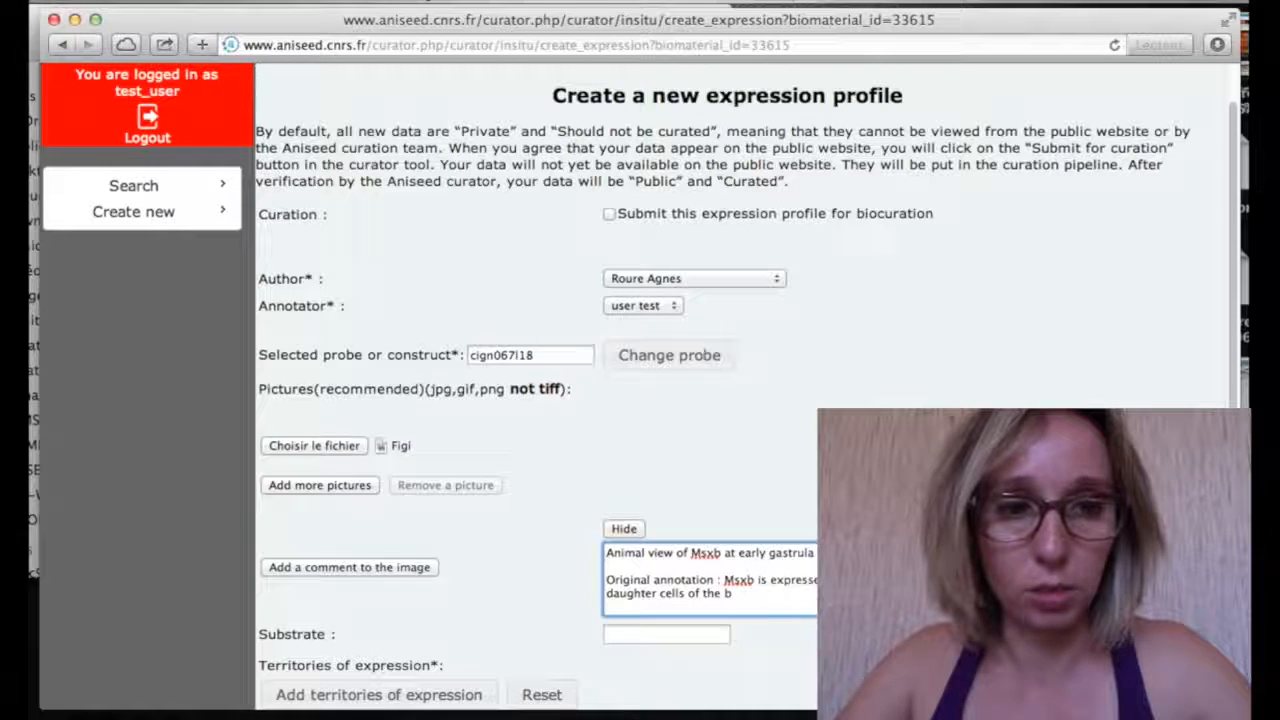
pyautogui.write('6.5')
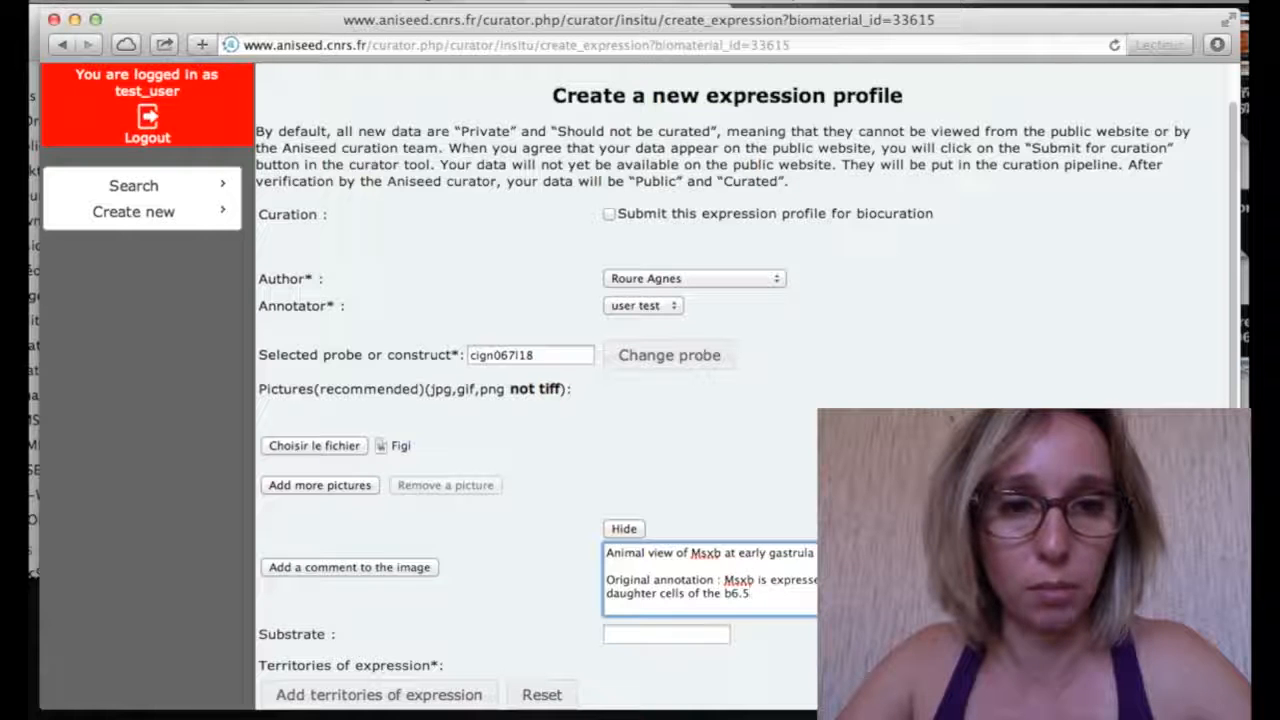
pyautogui.write(' blast')
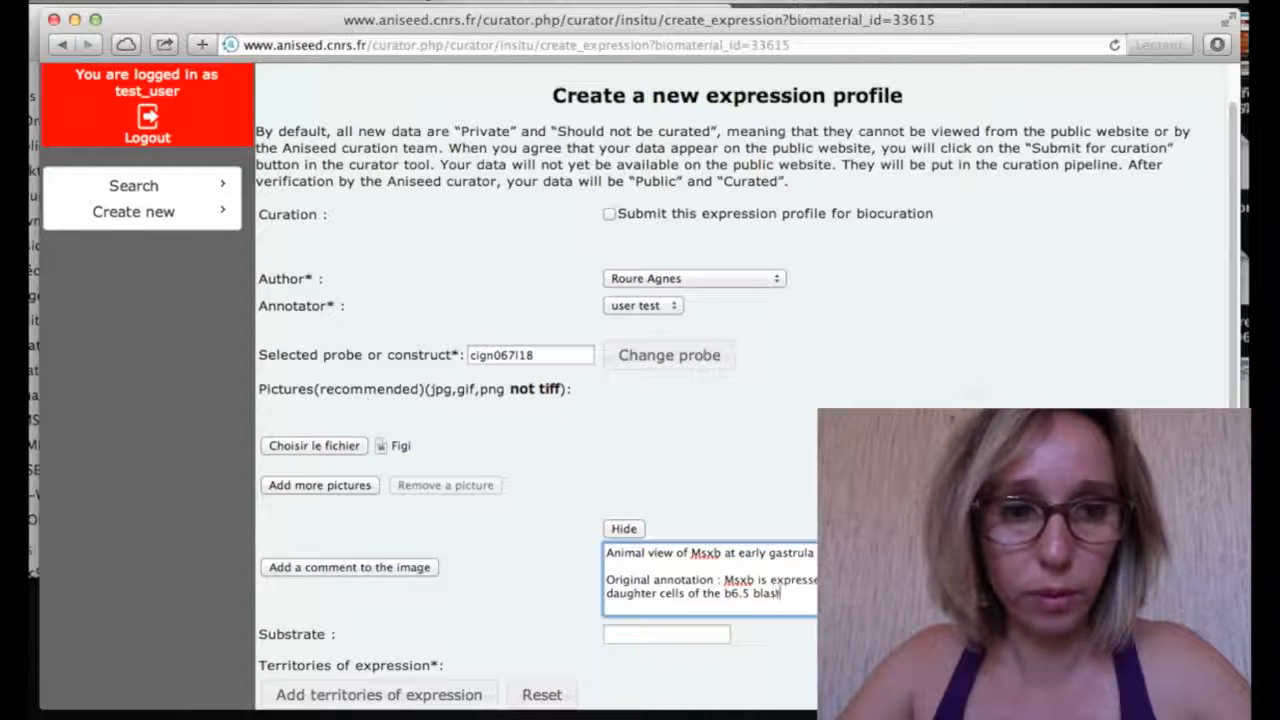
pyautogui.write('omer')
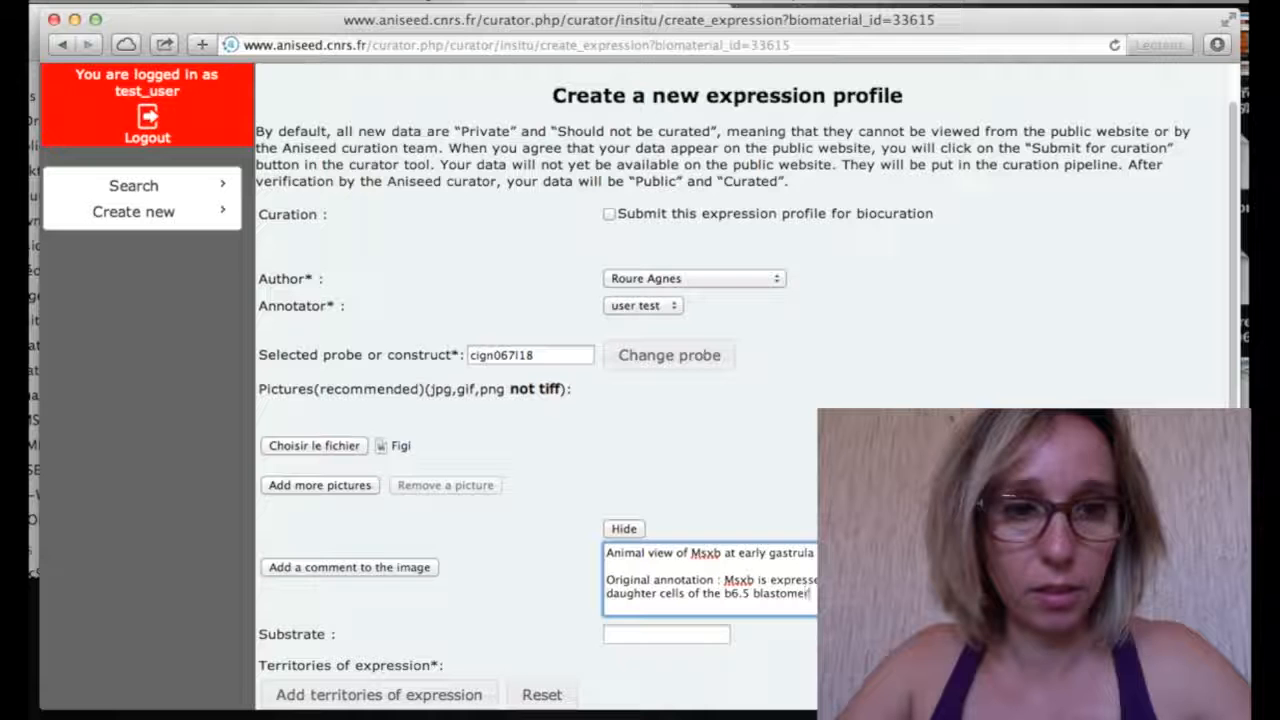
# Set the substrate to NBT-BCIP
pyautogui.scroll(-3, 640, 386)
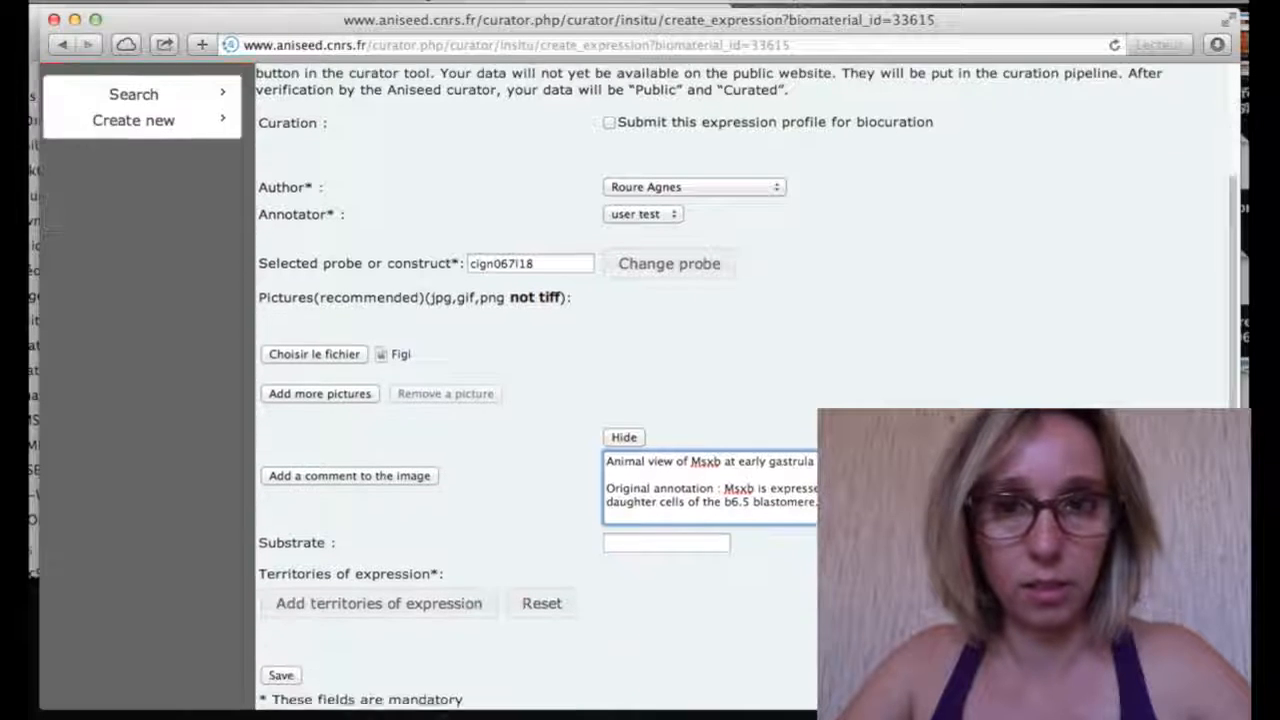
pyautogui.click(700, 532)
pyautogui.write('NBT-BCIP')
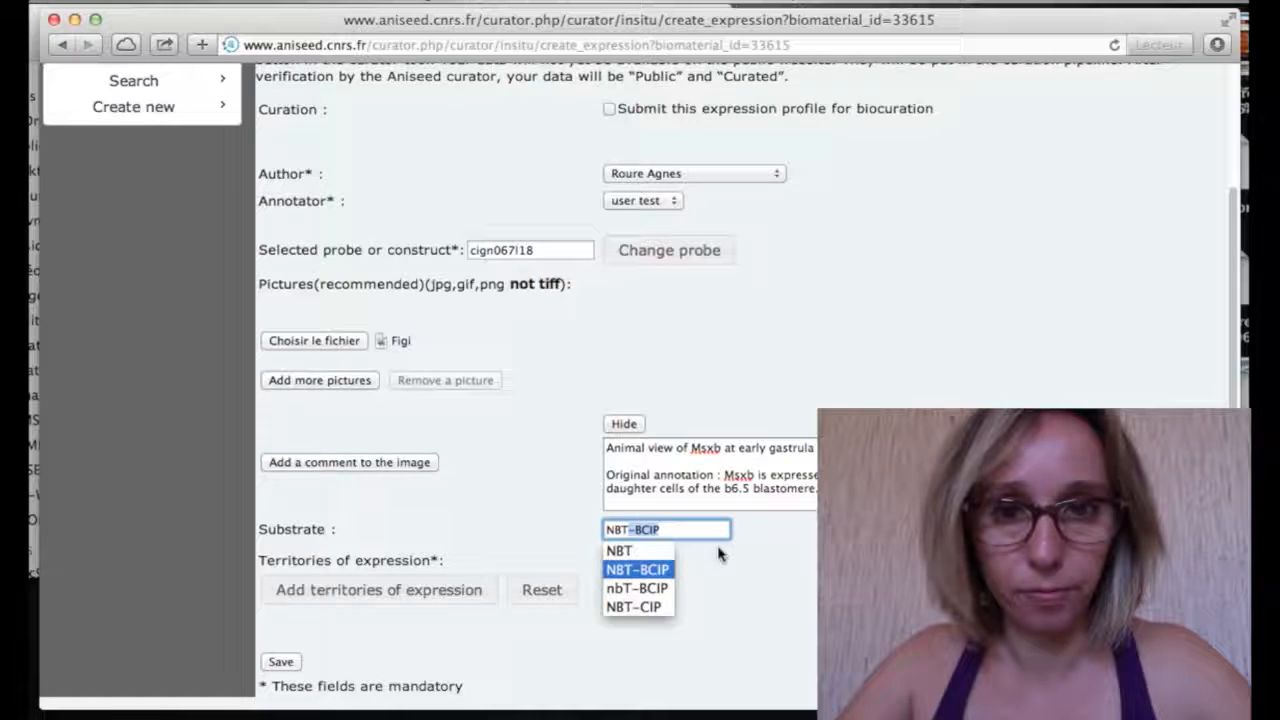
pyautogui.press('Return')
# Expand the full territories-of-expression tree and tick the b8.17 cell pair
pyautogui.click(490, 598)
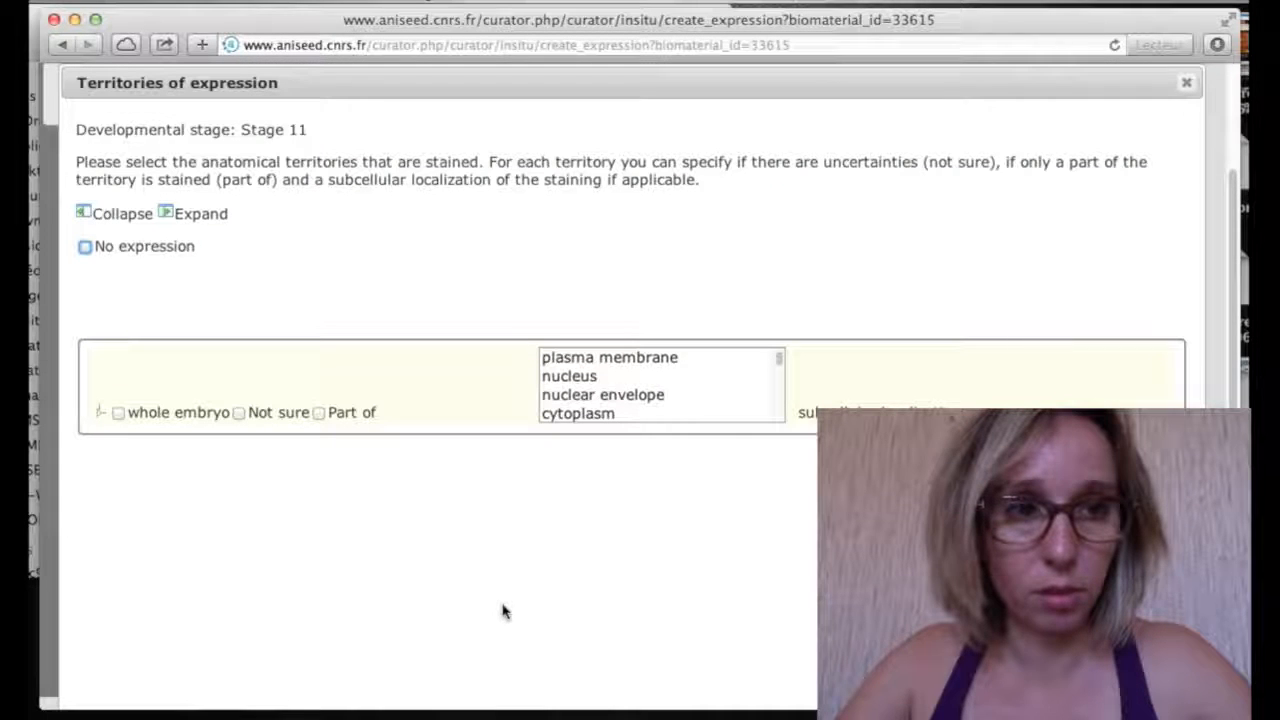
pyautogui.click(184, 216)
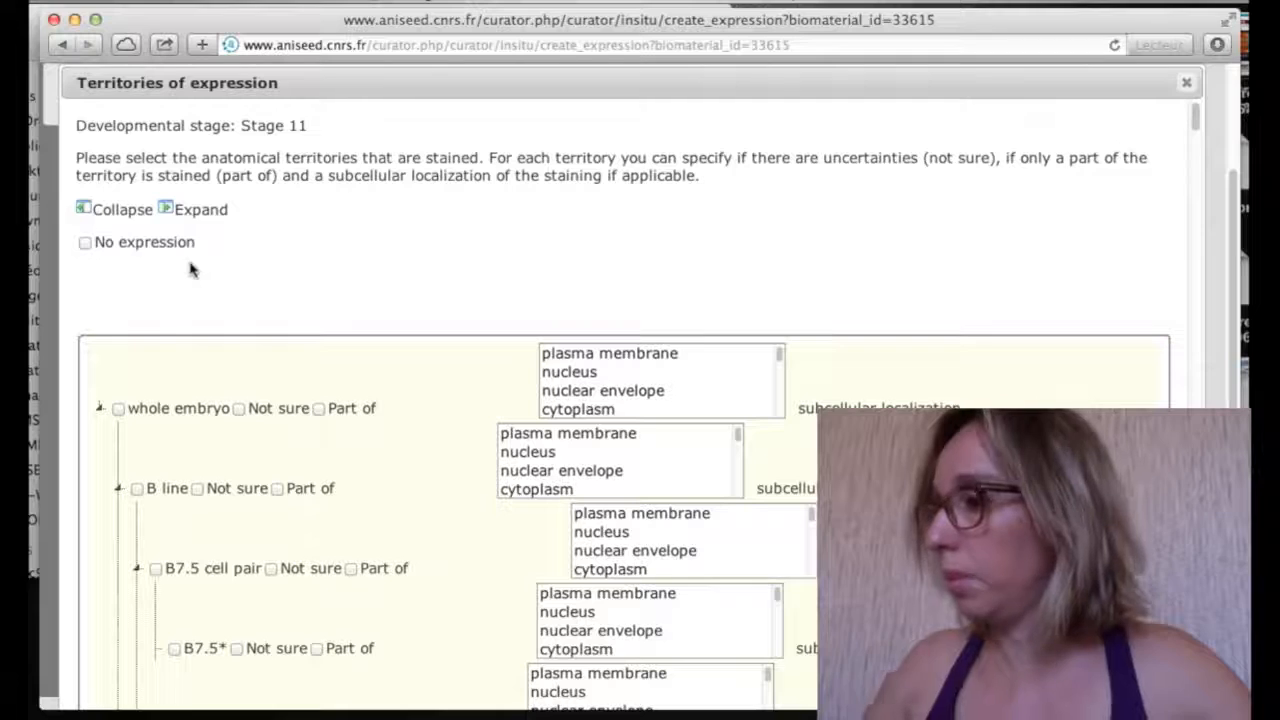
pyautogui.press('super+f')
pyautogui.write('b')
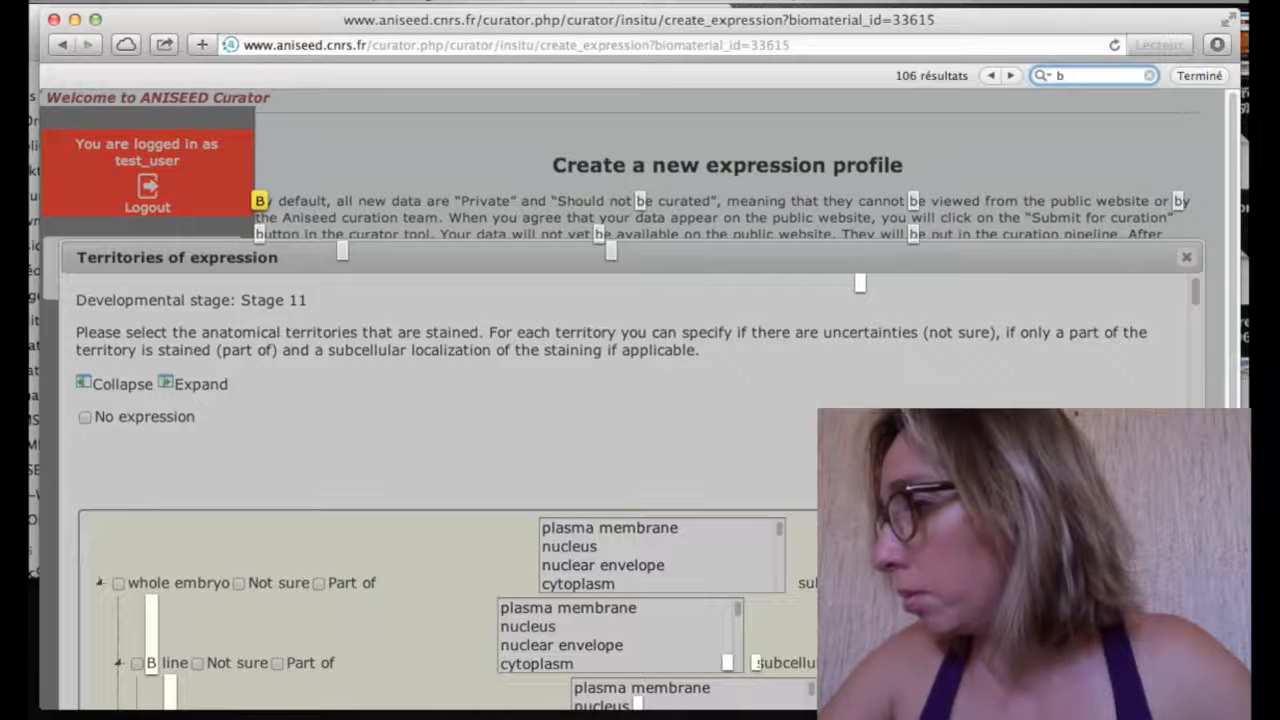
pyautogui.write('8.')
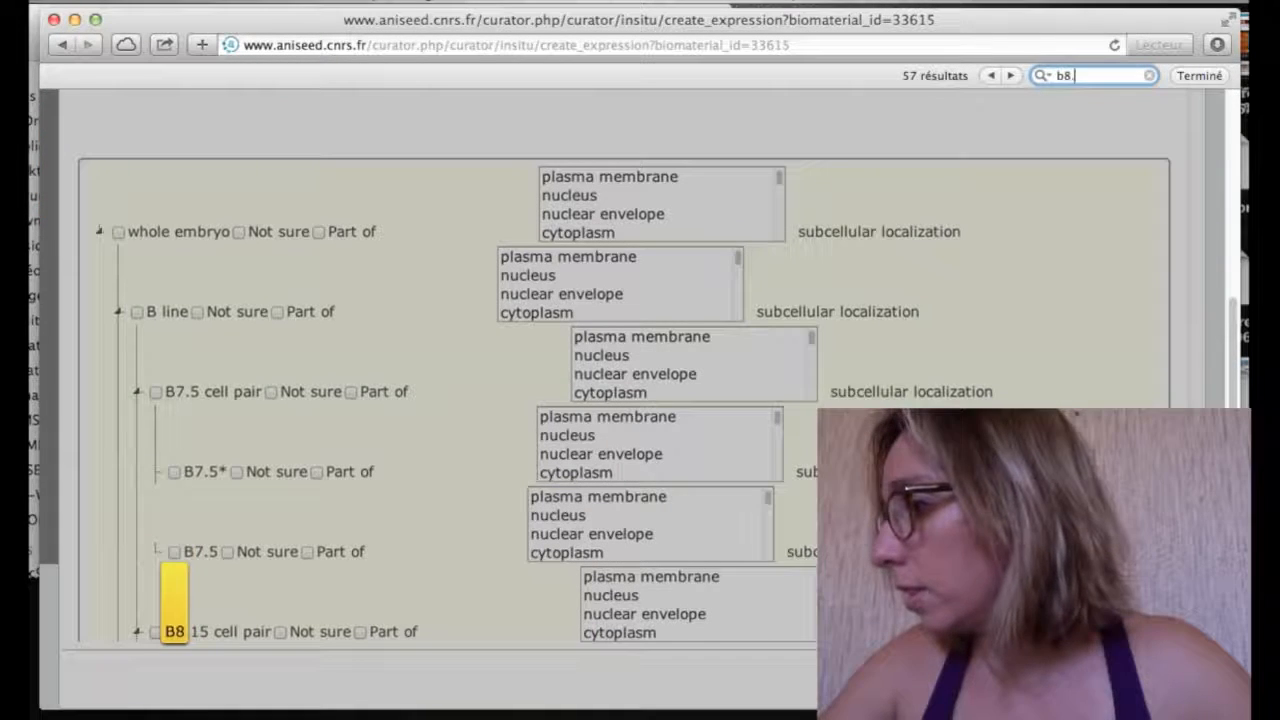
pyautogui.write('17')
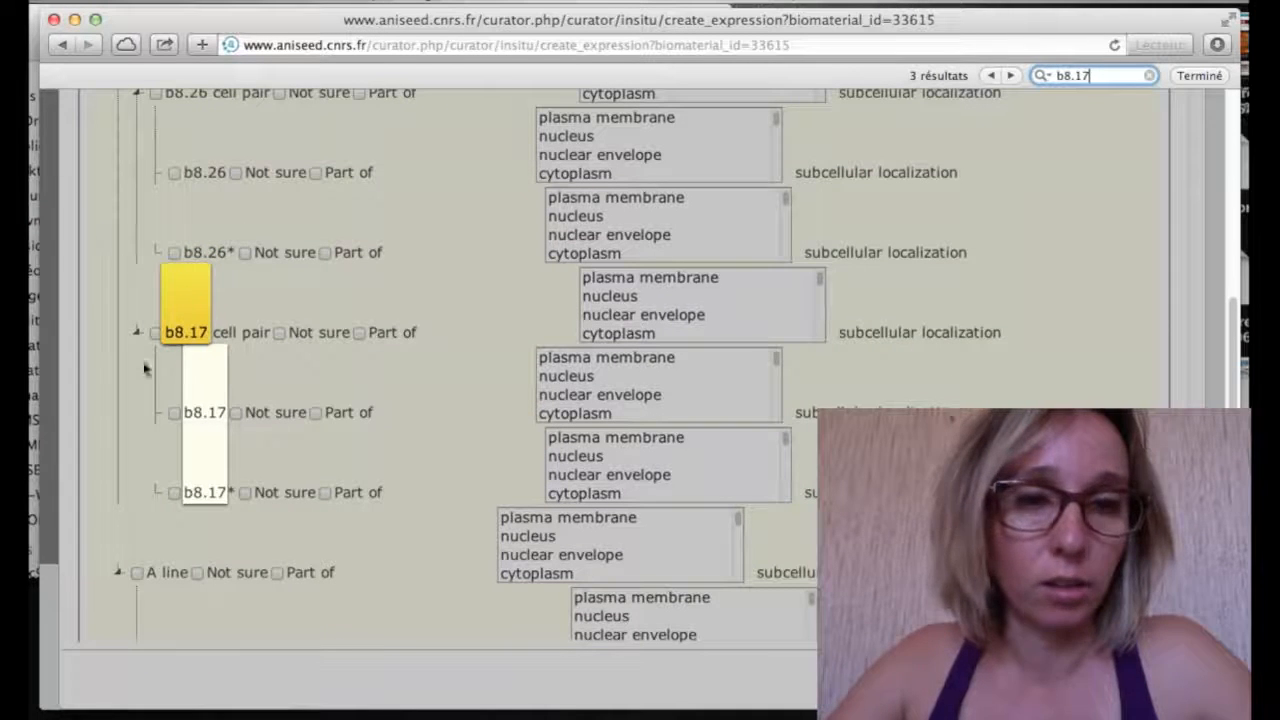
pyautogui.click(160, 337)
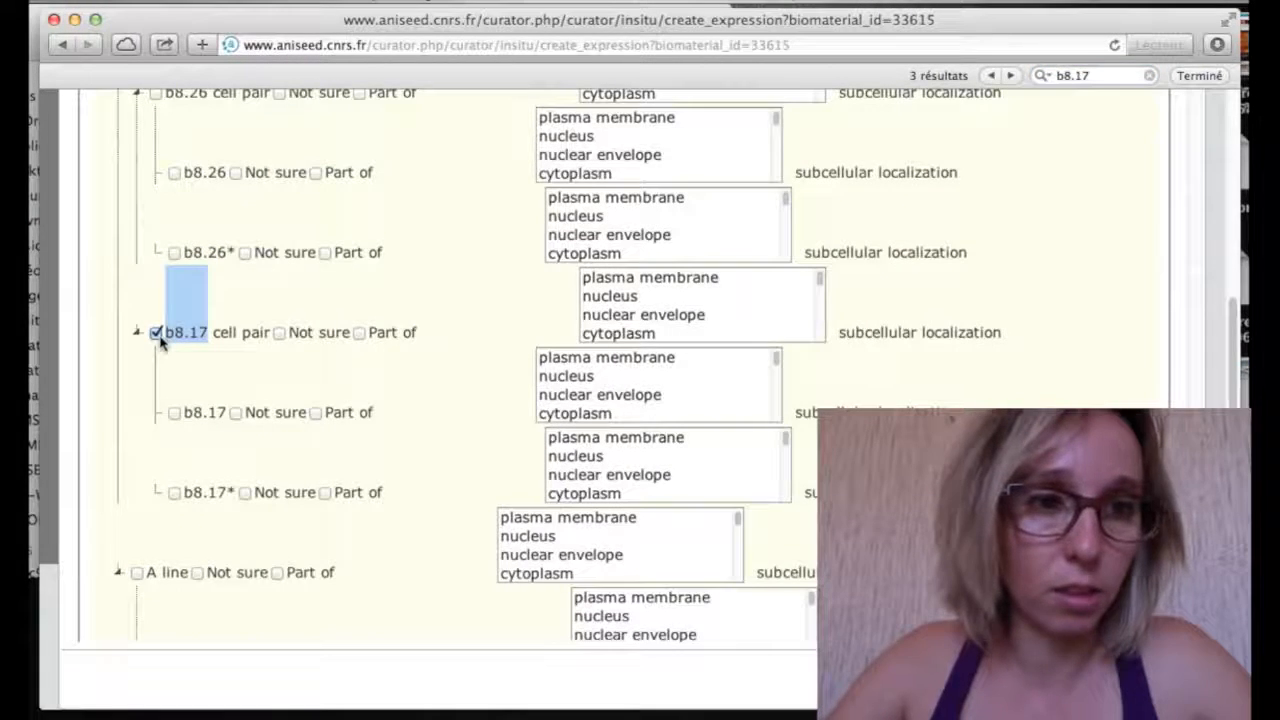
# Find and tick the b8.18, b8.19 and b8.20 cell pairs
pyautogui.press('super+f')
pyautogui.write('b8')
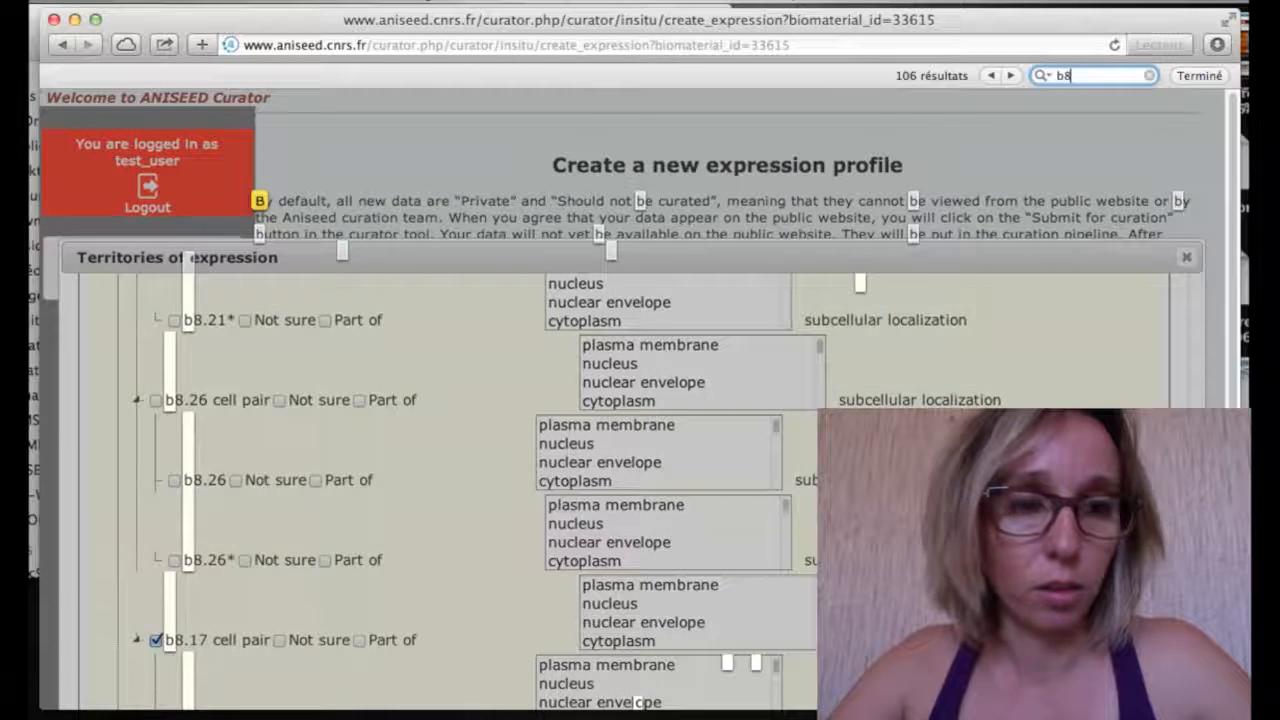
pyautogui.write('.18')
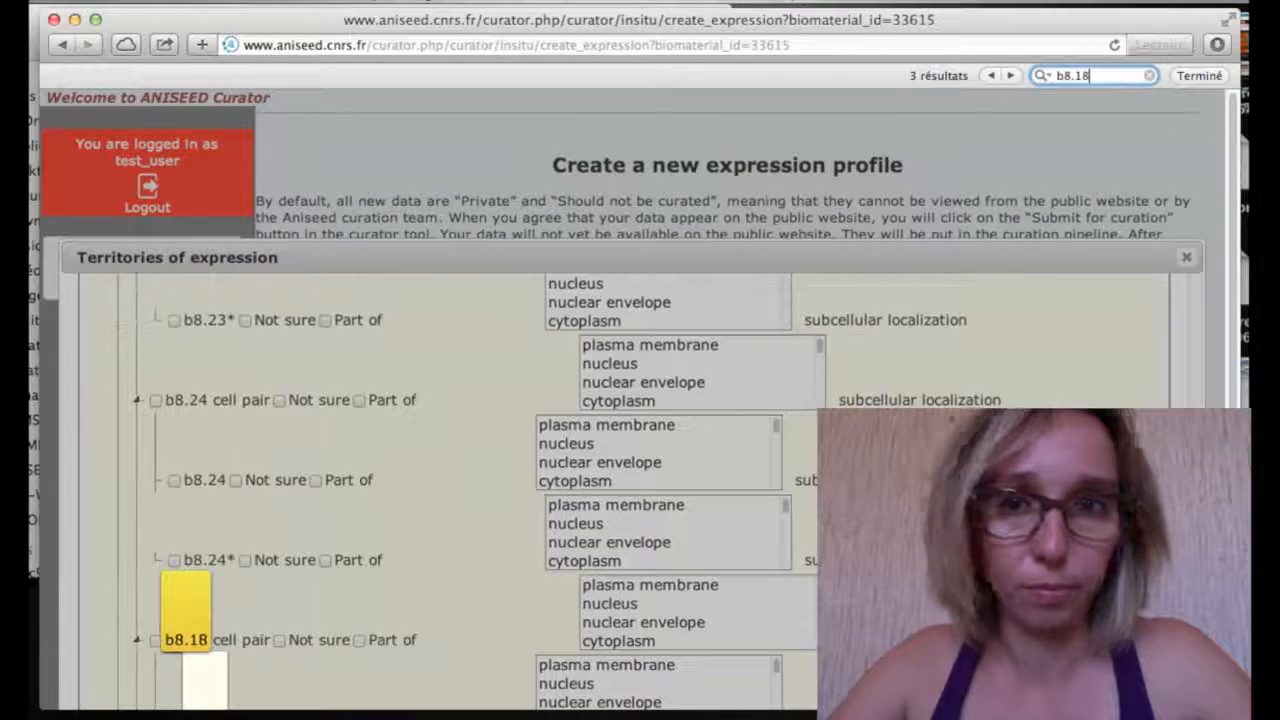
pyautogui.click(162, 650)
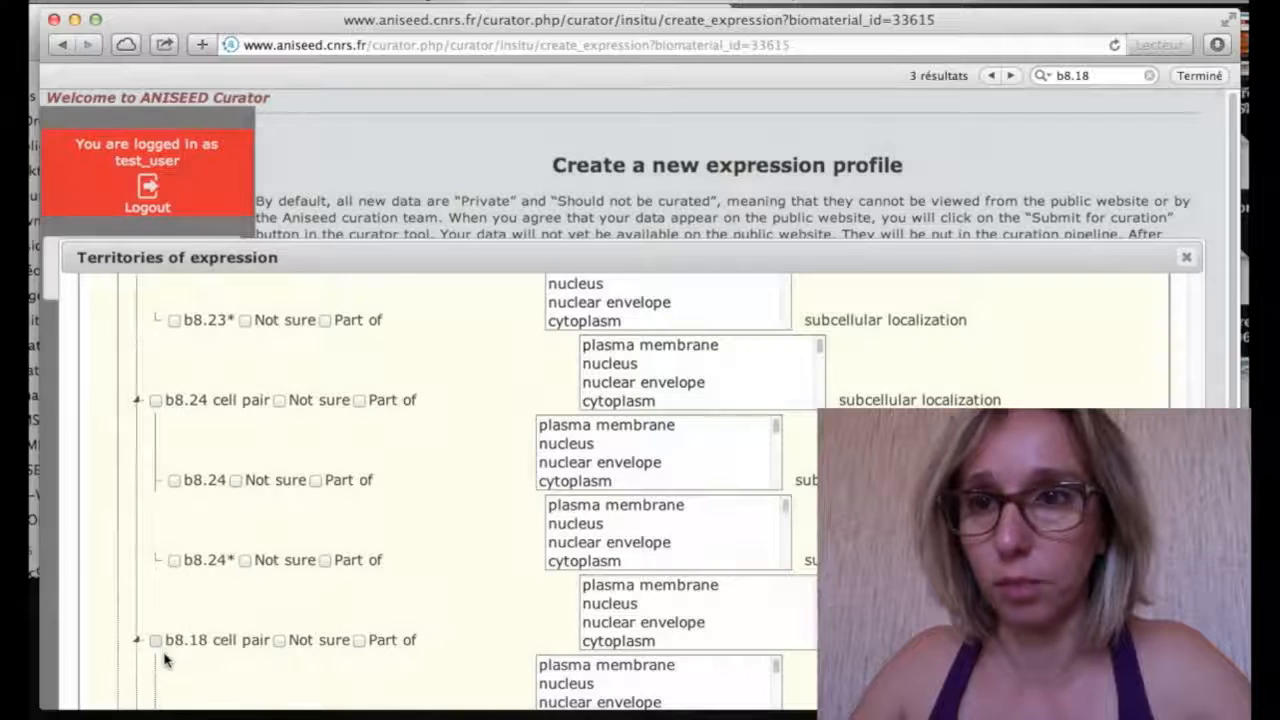
pyautogui.press('super+f')
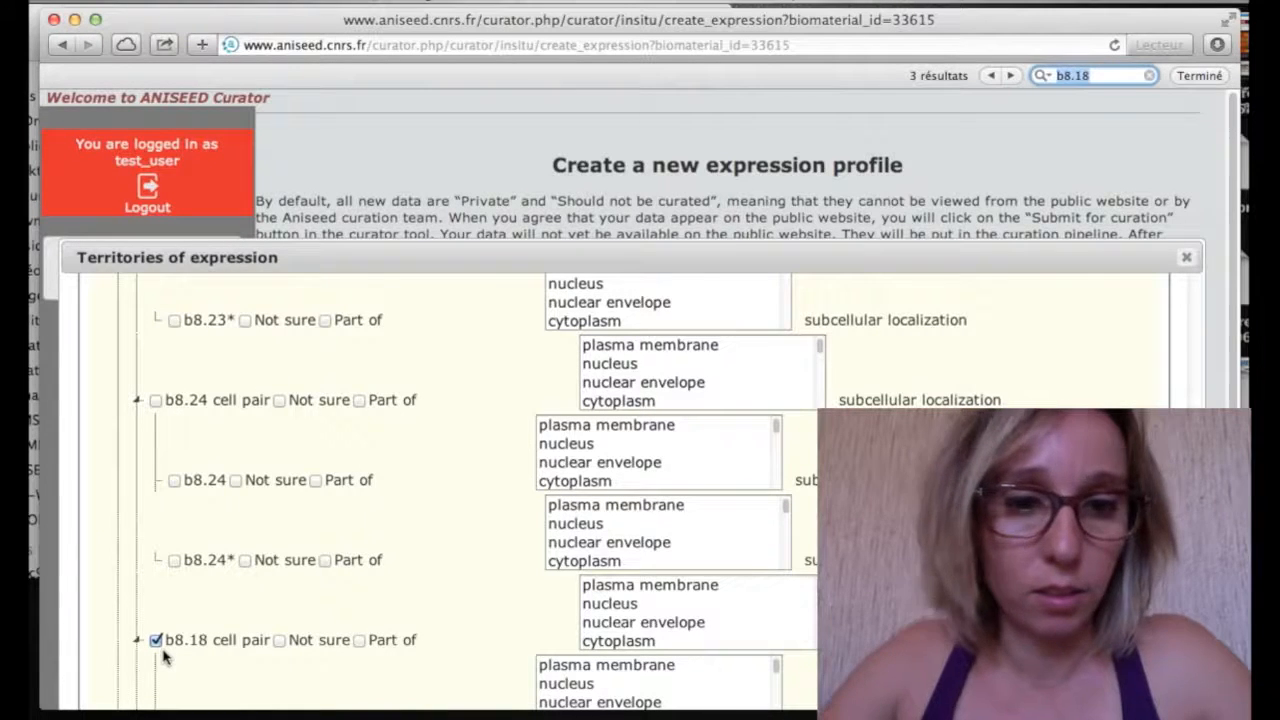
pyautogui.write('b')
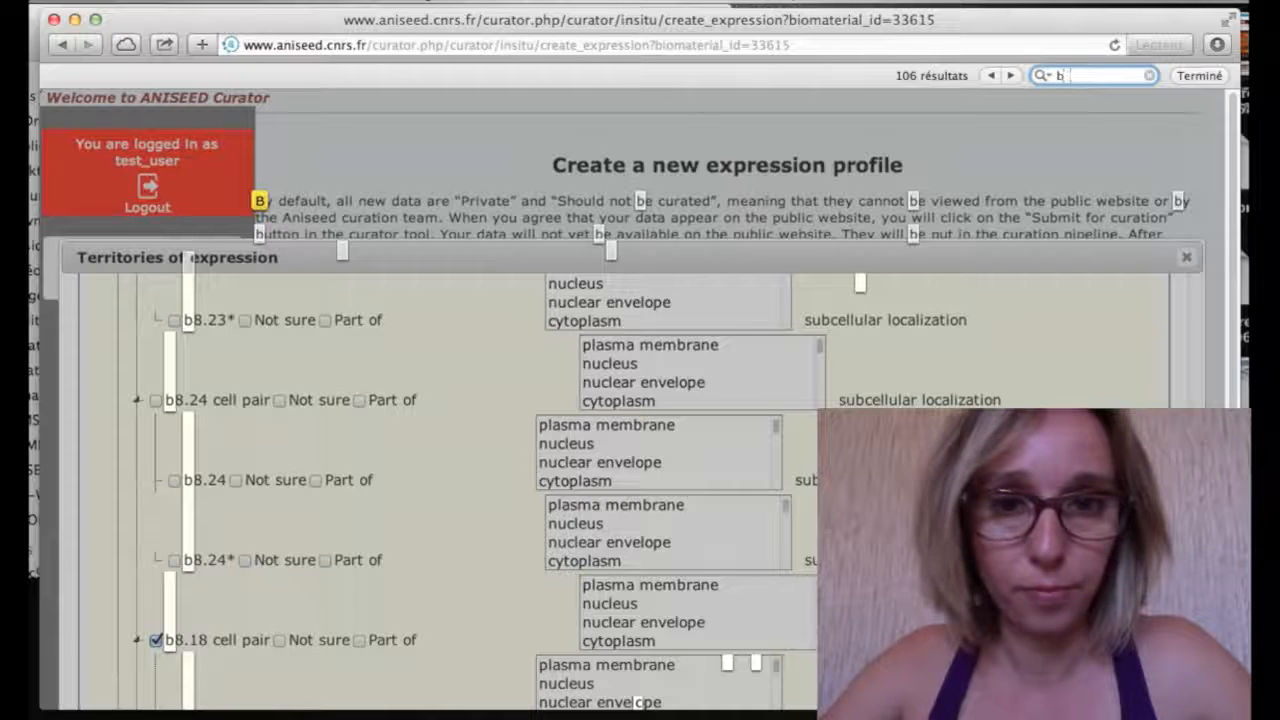
pyautogui.write('8.19')
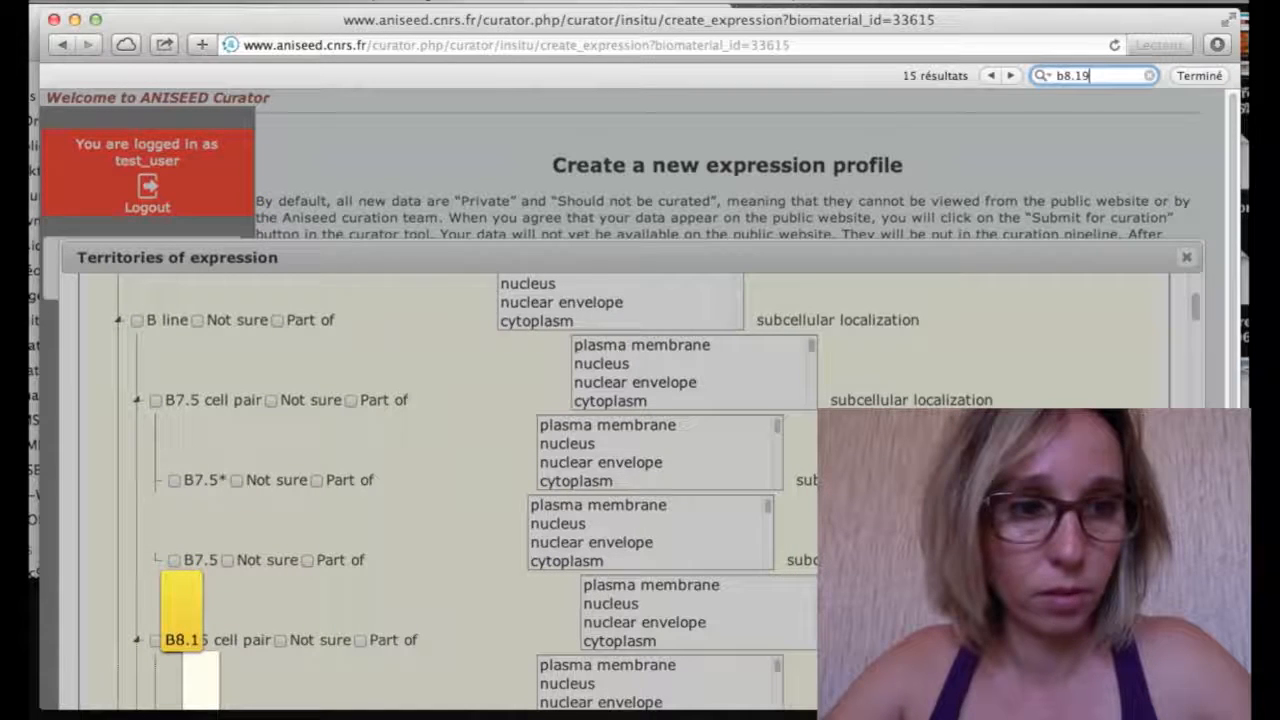
pyautogui.click(157, 641)
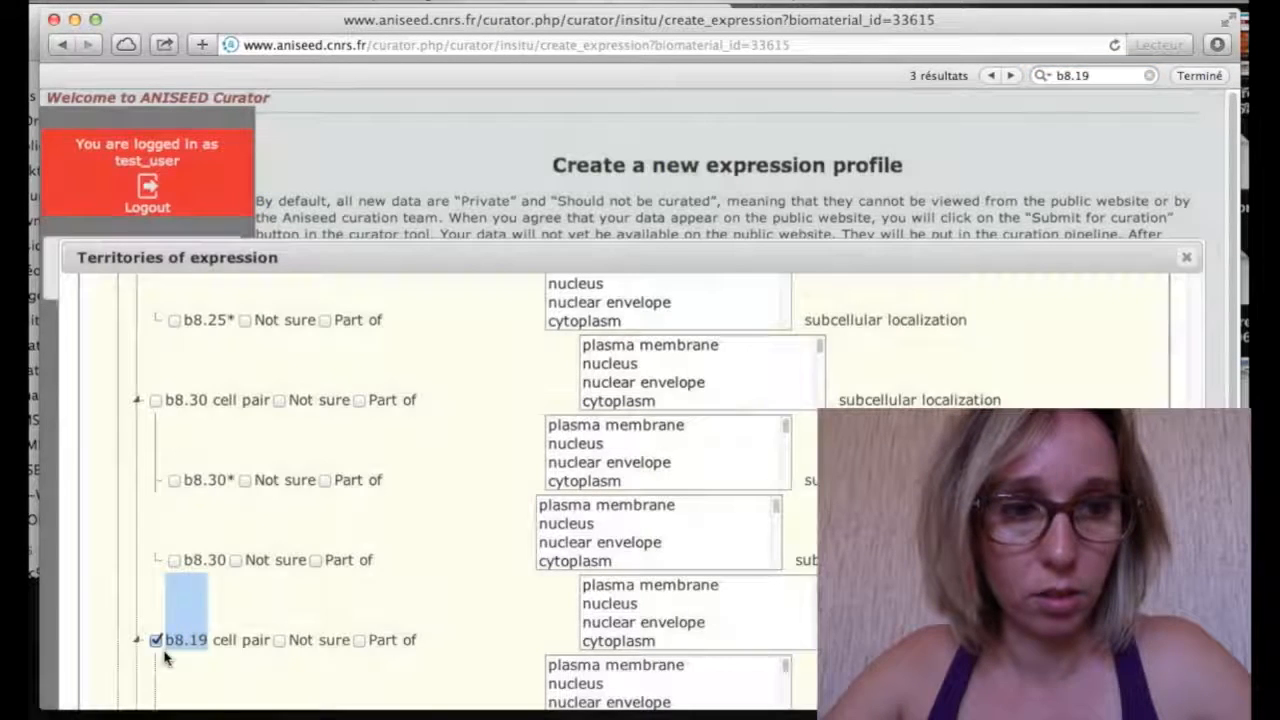
pyautogui.scroll(-5, 165, 657)
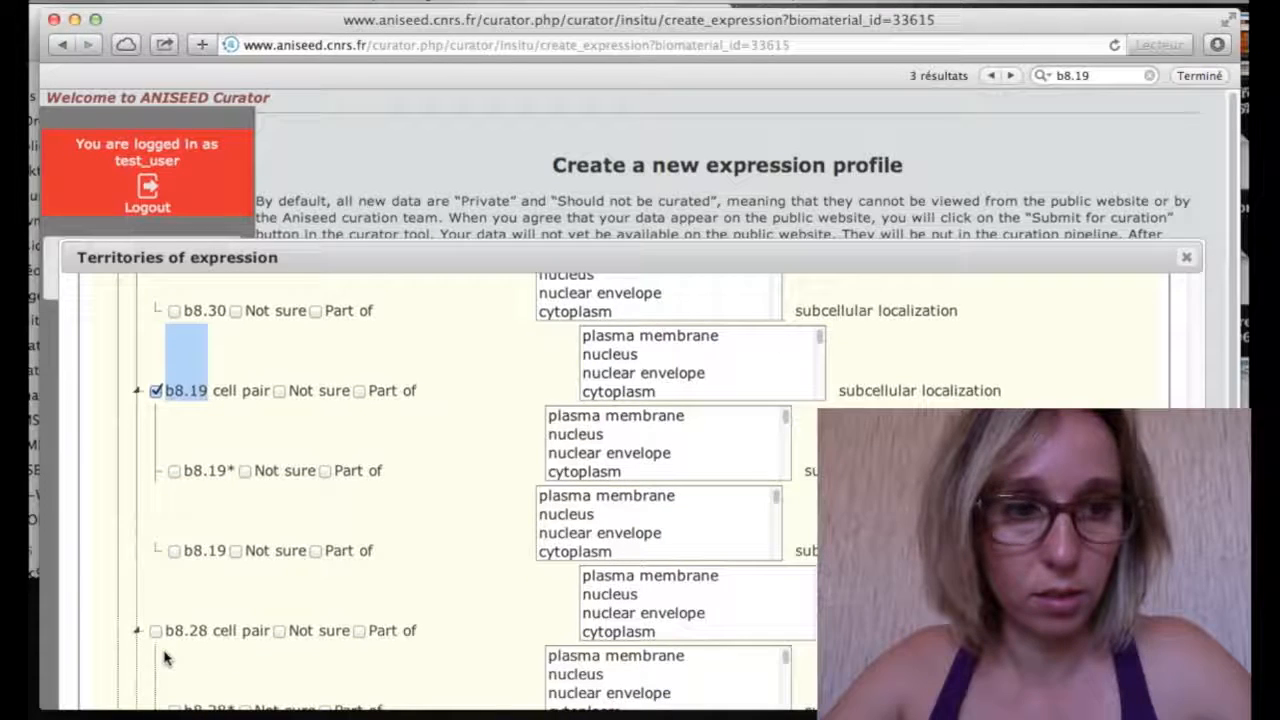
pyautogui.press('super+f')
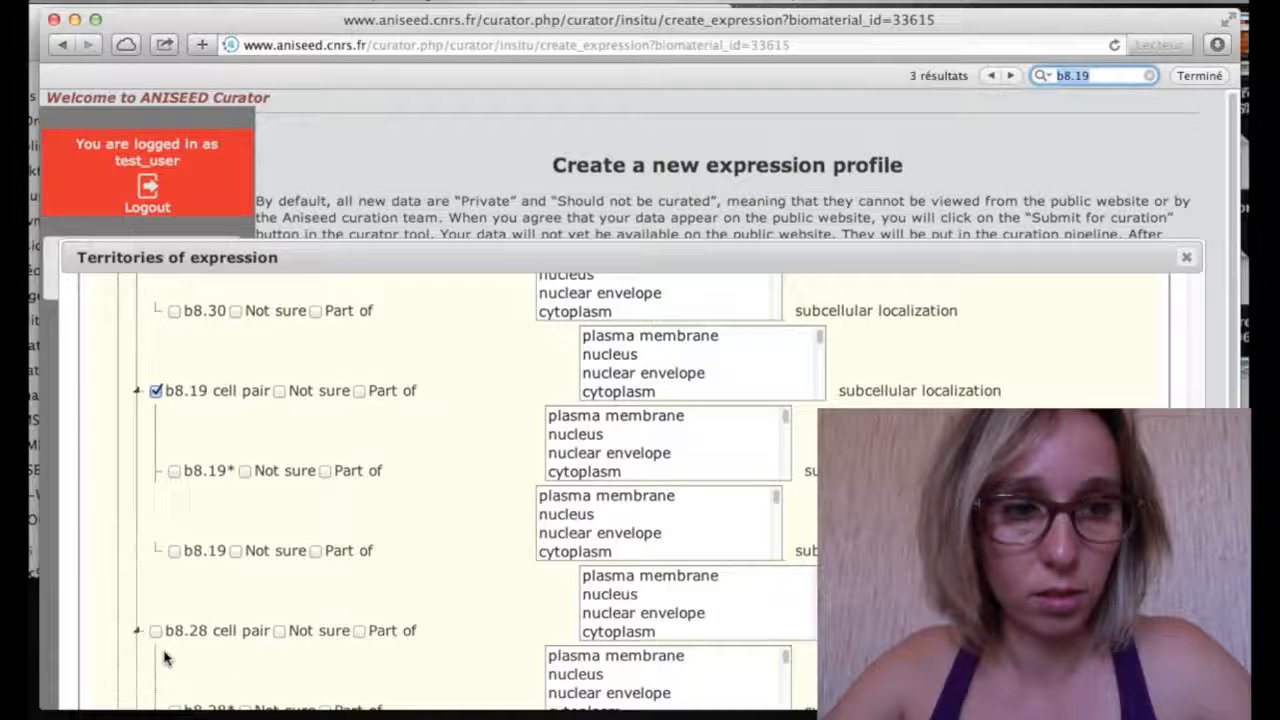
pyautogui.write('b')
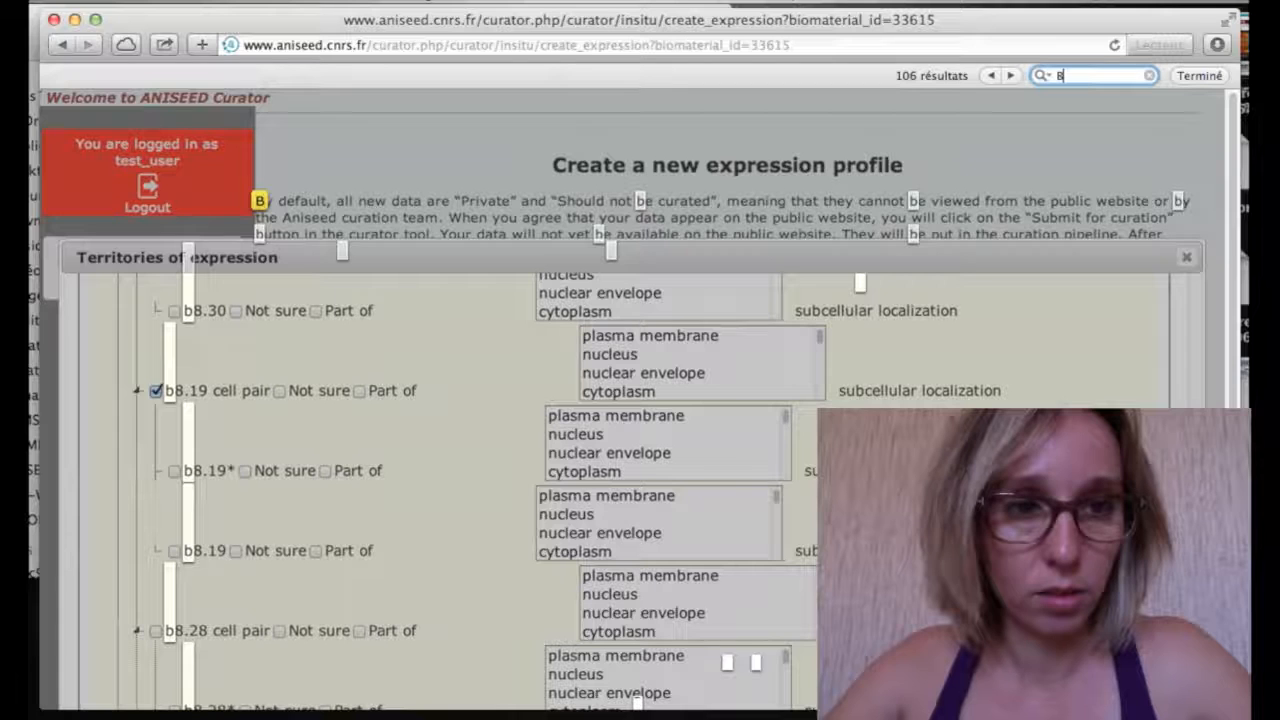
pyautogui.write('8.20')
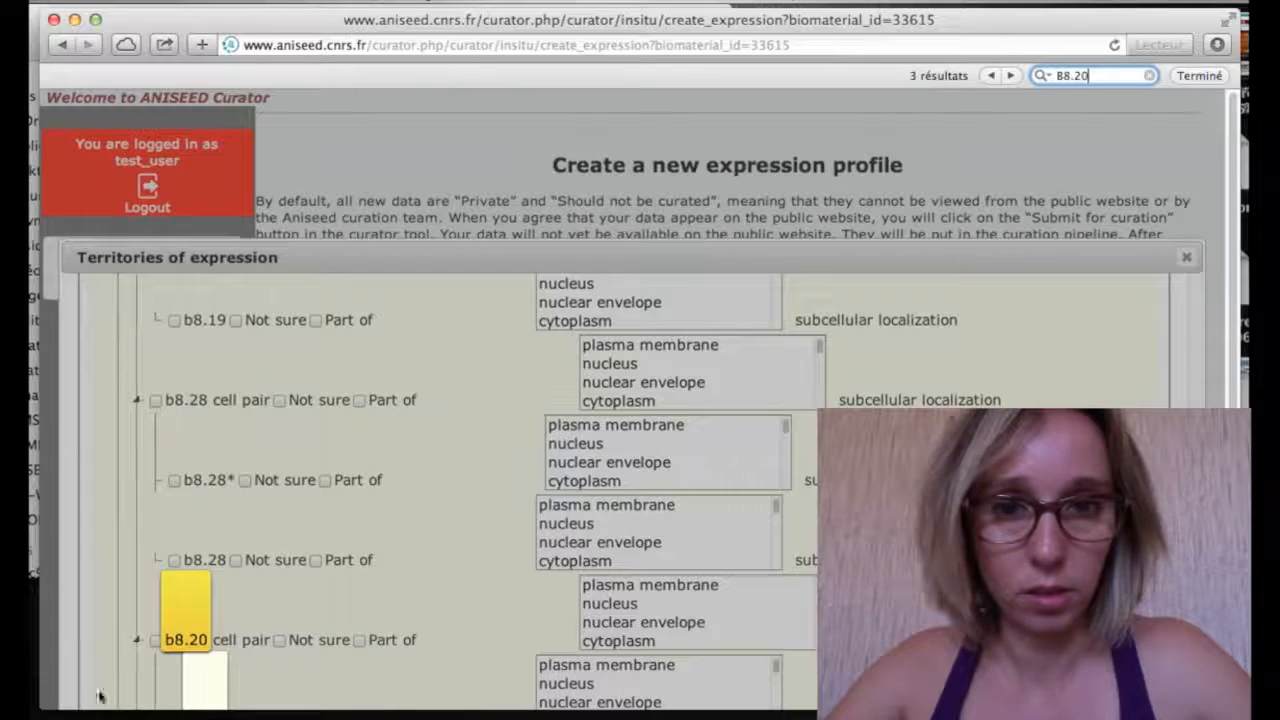
pyautogui.click(154, 643)
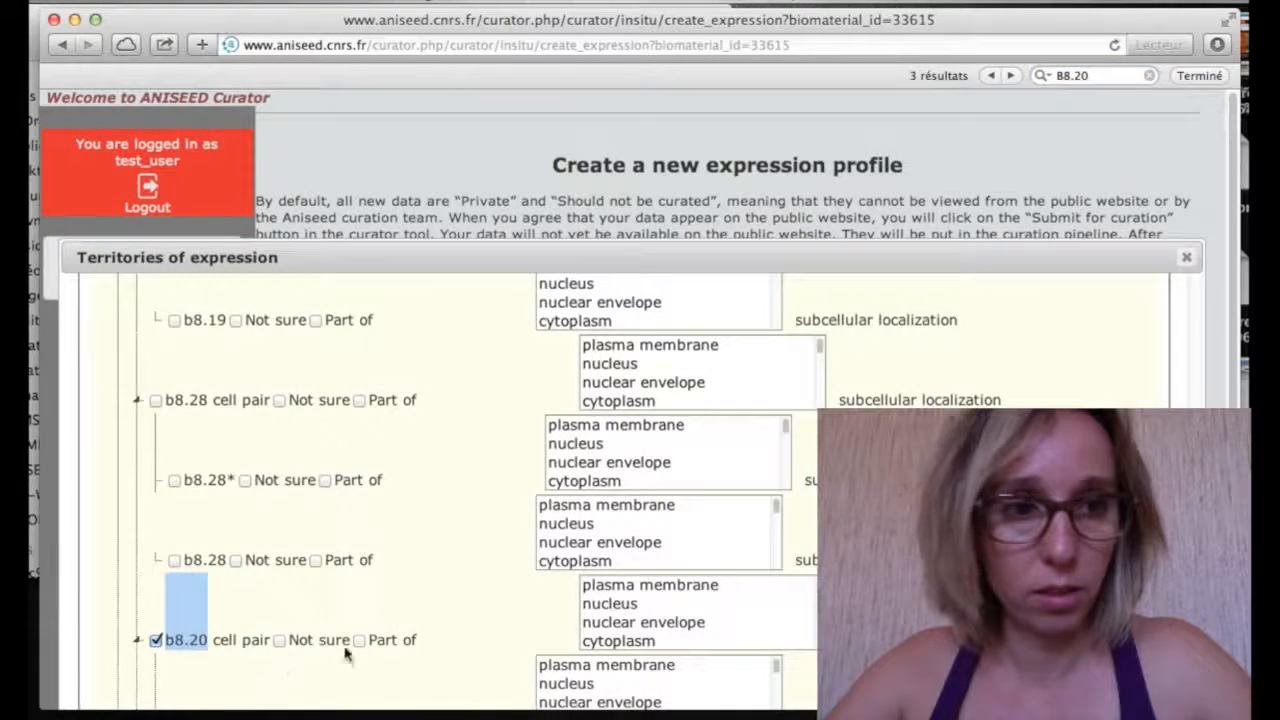
pyautogui.scroll(-5, 346, 651)
pyautogui.scroll(-15, 346, 654)
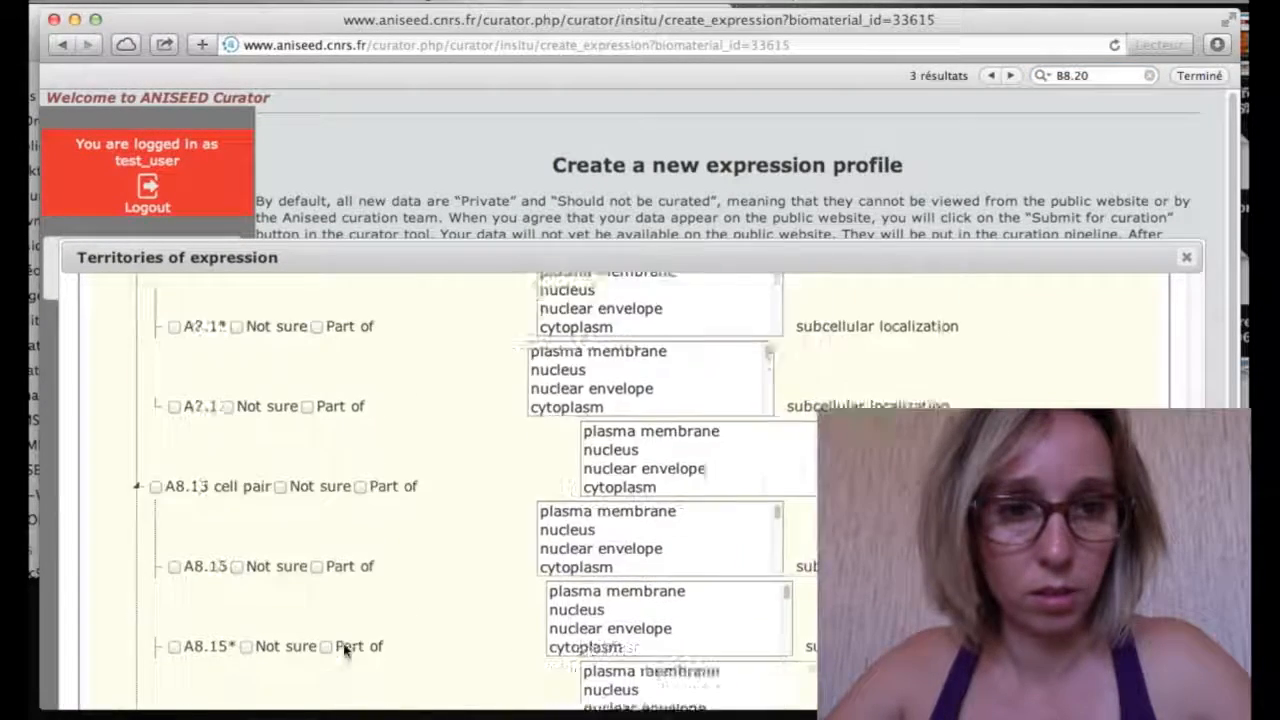
pyautogui.scroll(-10, 380, 521)
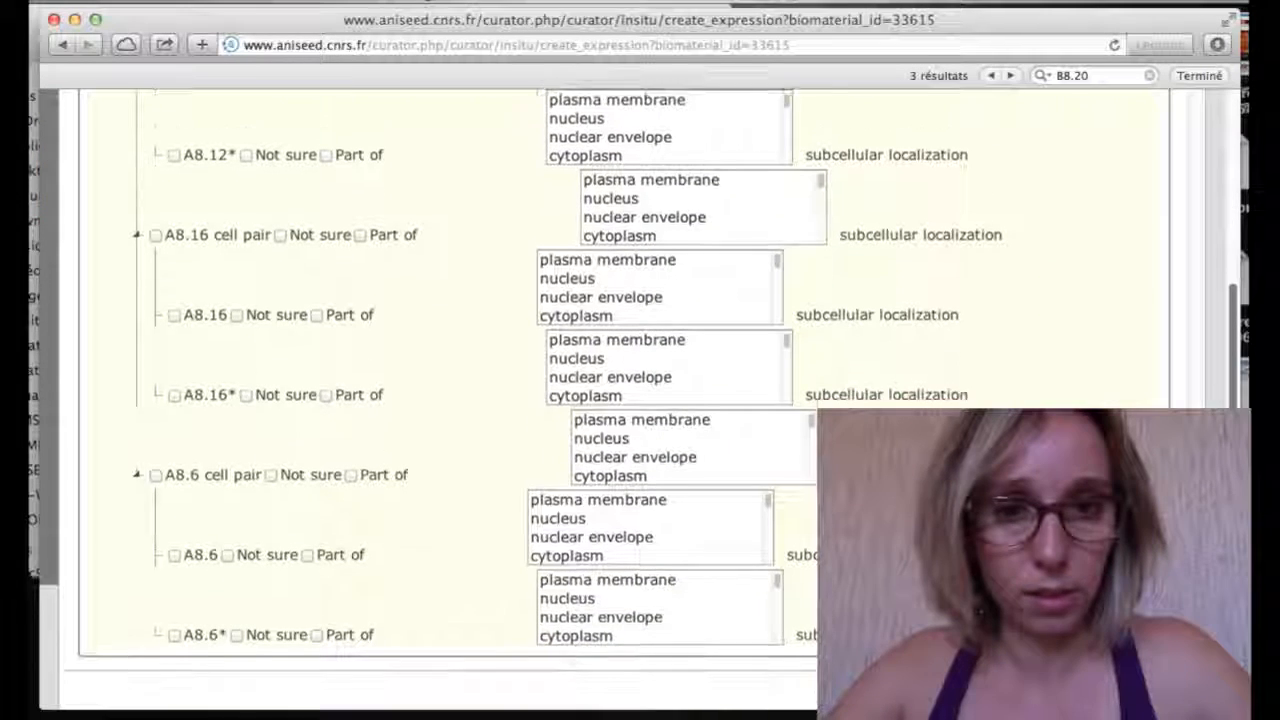
# Save the expression profile as 33318 and begin adding a mutant biomaterial
pyautogui.click(1120, 678)
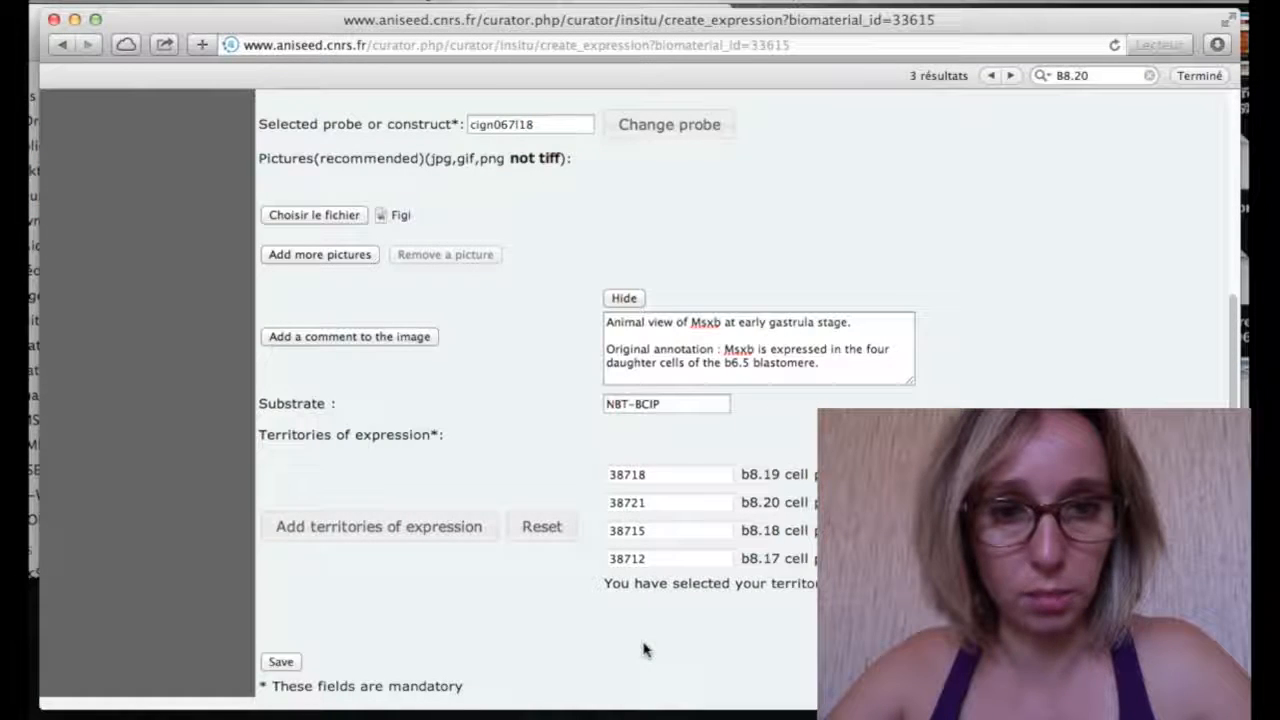
pyautogui.click(293, 668)
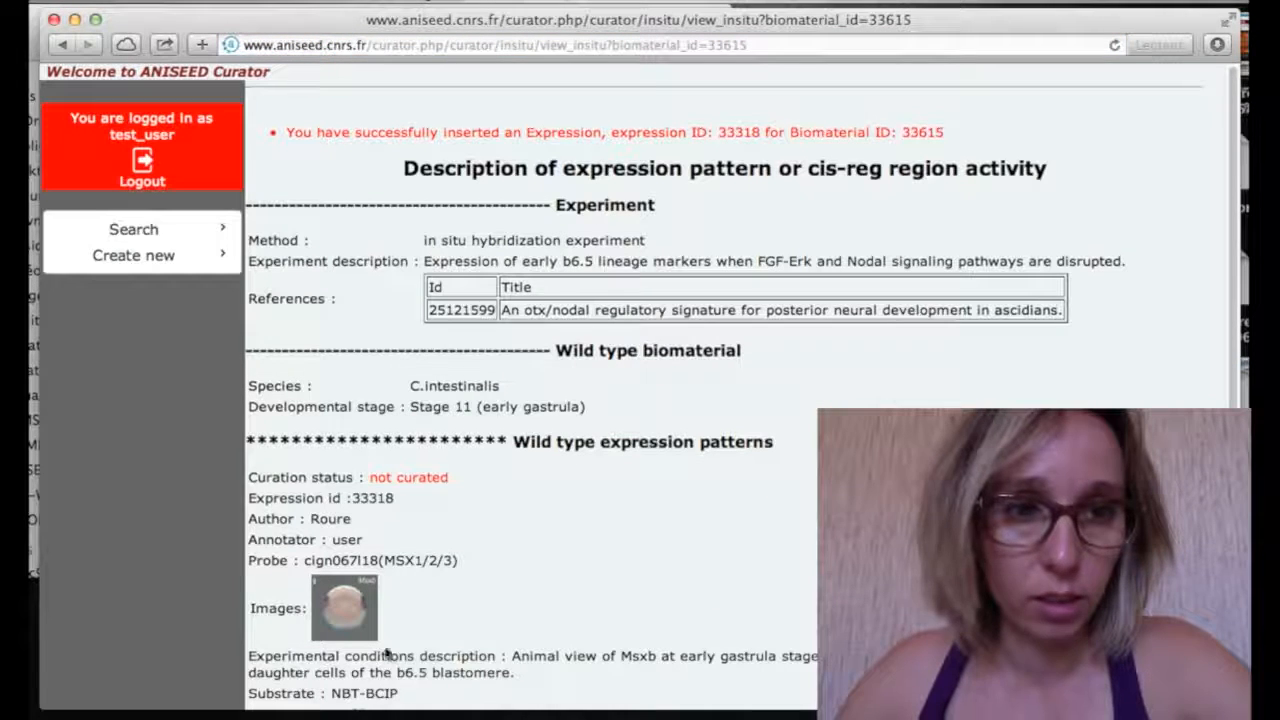
pyautogui.scroll(-5, 494, 630)
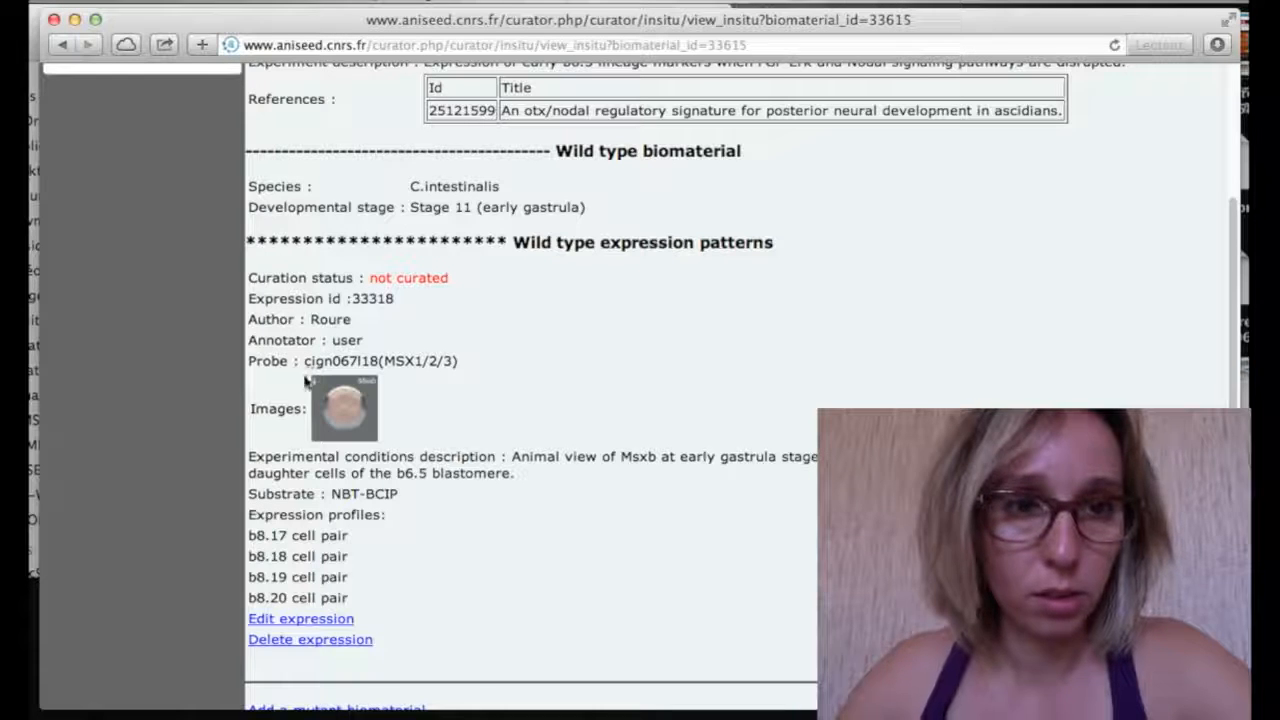
pyautogui.scroll(-3, 390, 618)
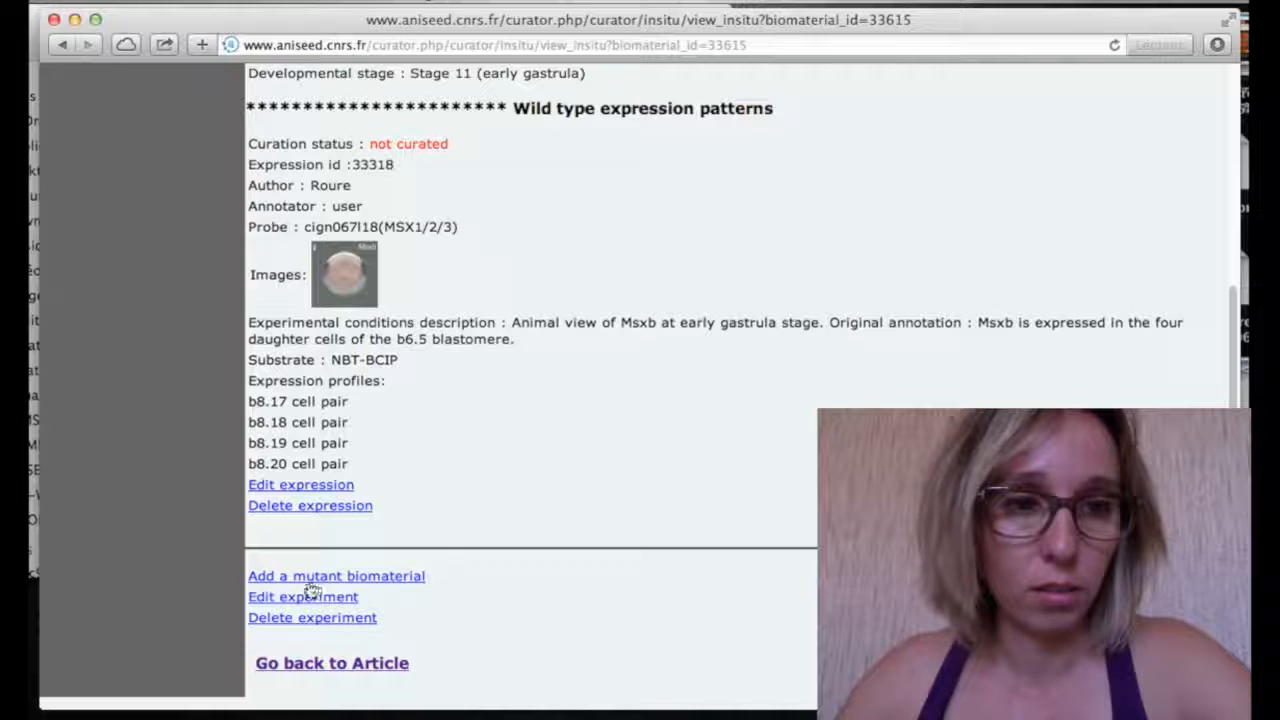
pyautogui.click(415, 590)
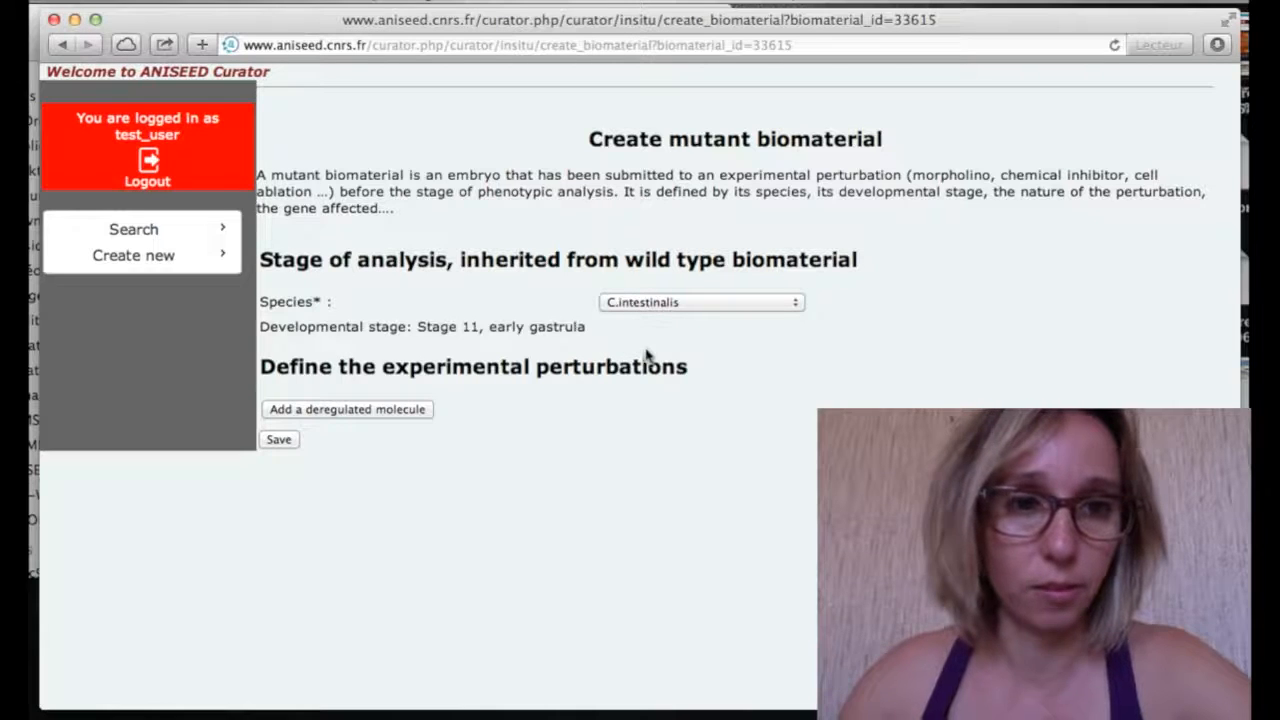
# Keep C.intestinalis as the species and add an empty deregulated molecule entry
pyautogui.click(636, 306)
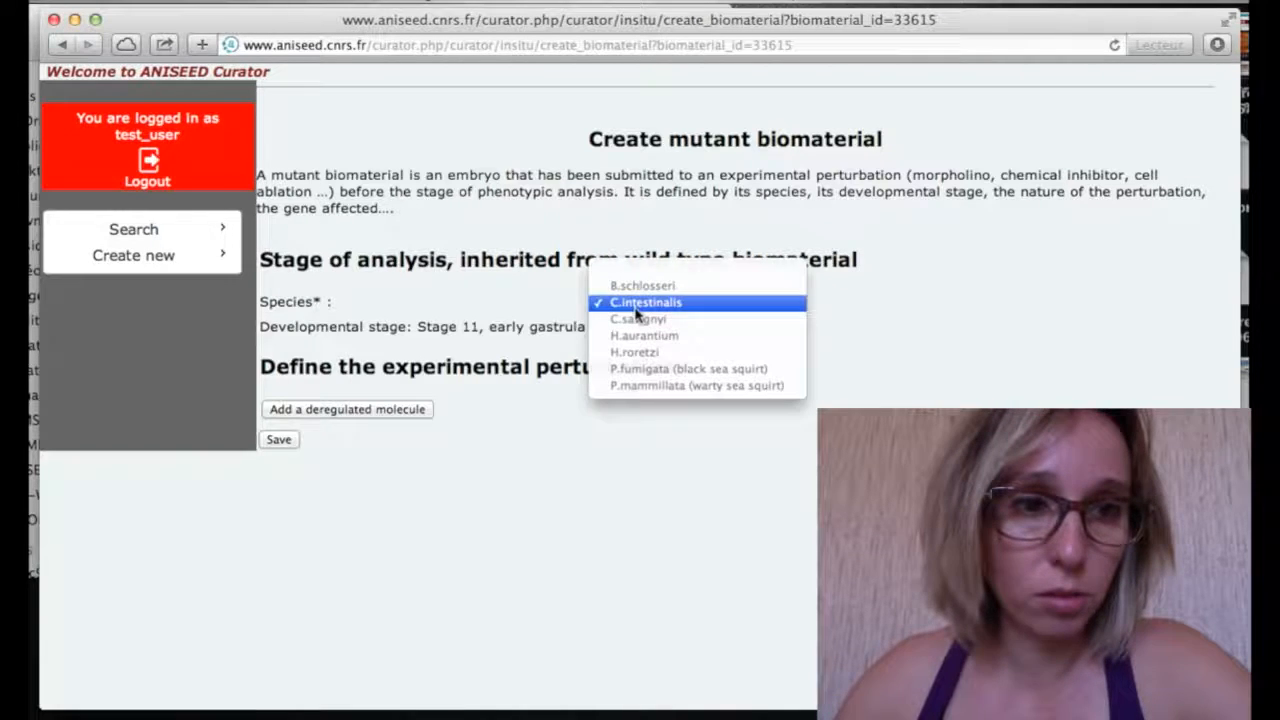
pyautogui.click(636, 310)
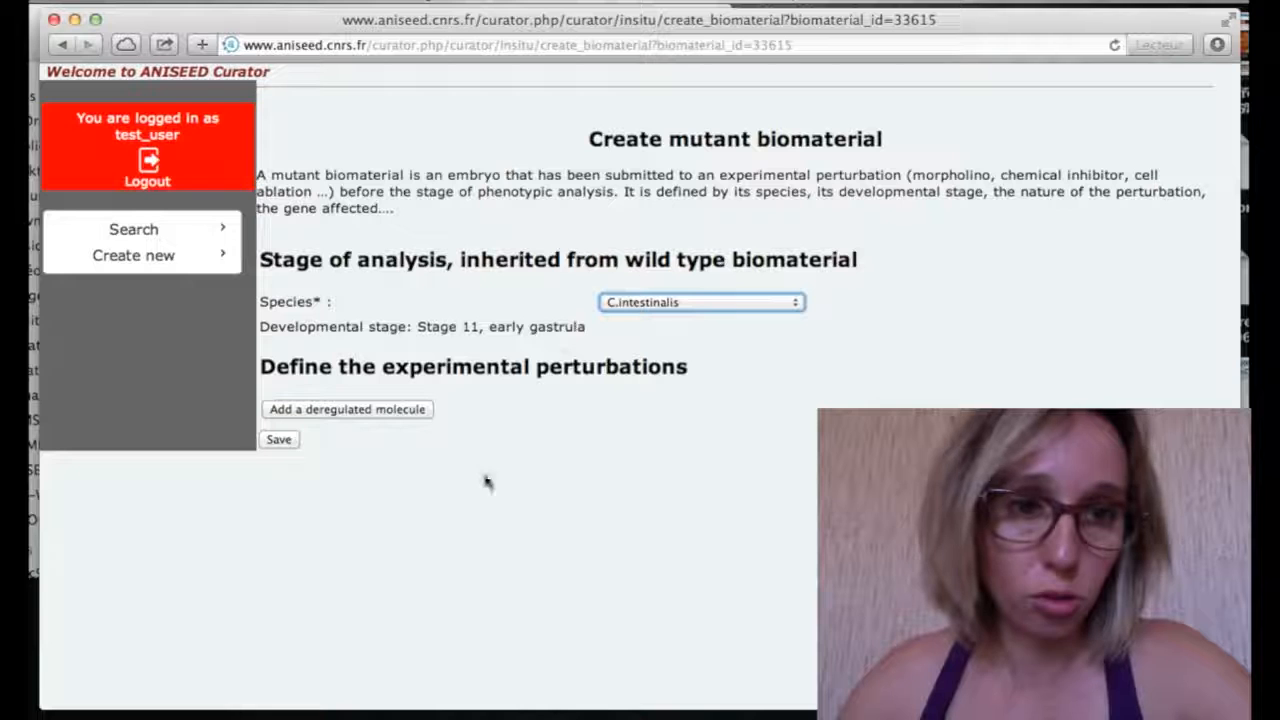
pyautogui.click(390, 411)
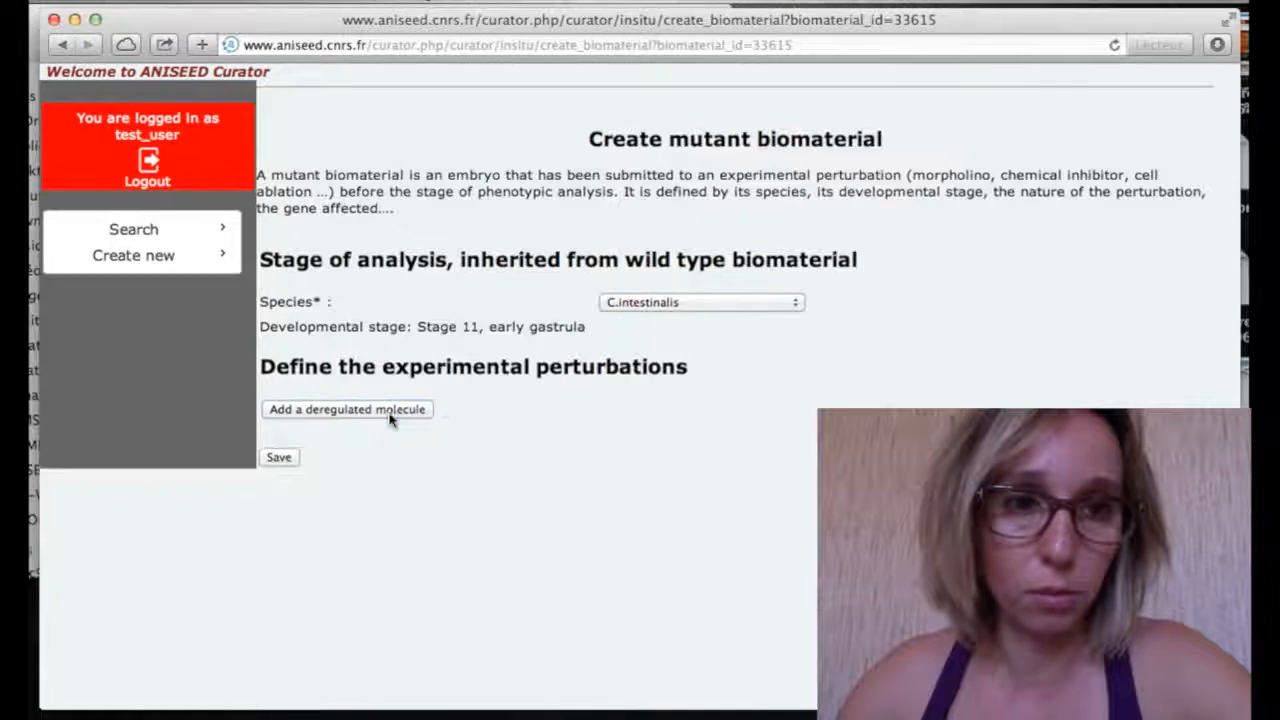
pyautogui.scroll(-5, 470, 490)
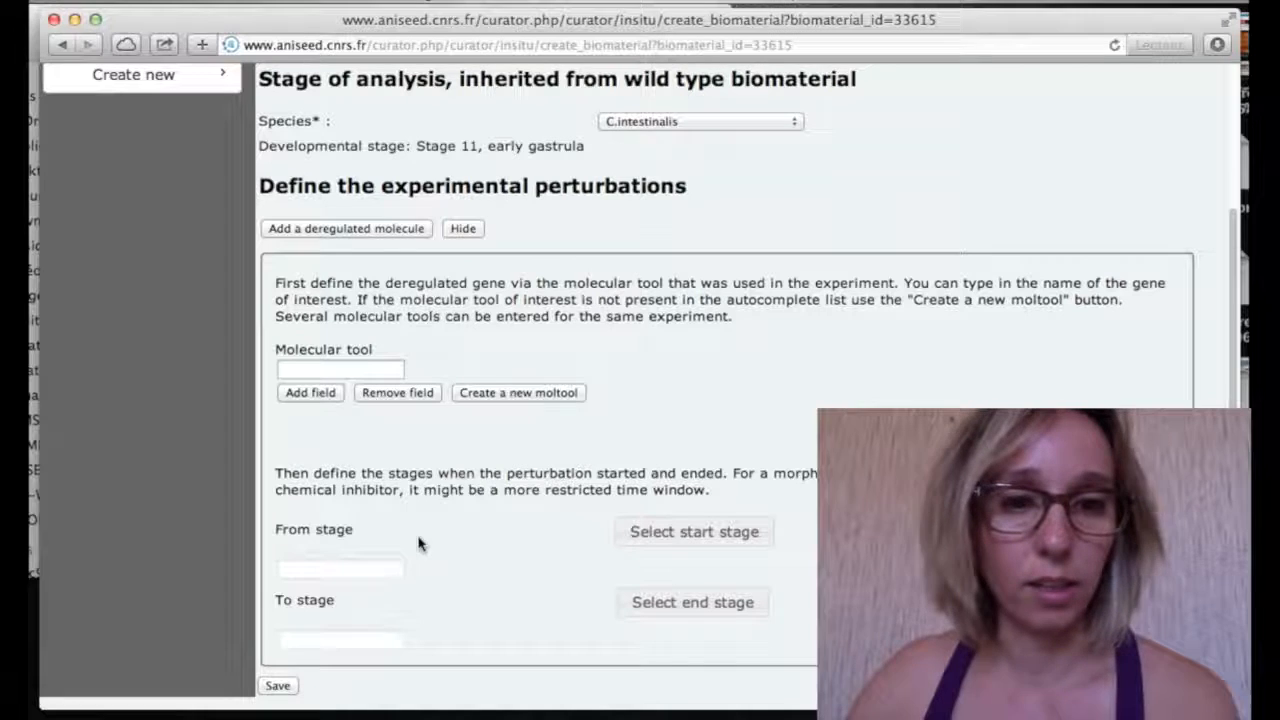
# Pick U0126 from the autocomplete as the deregulated molecular tool
pyautogui.click(320, 372)
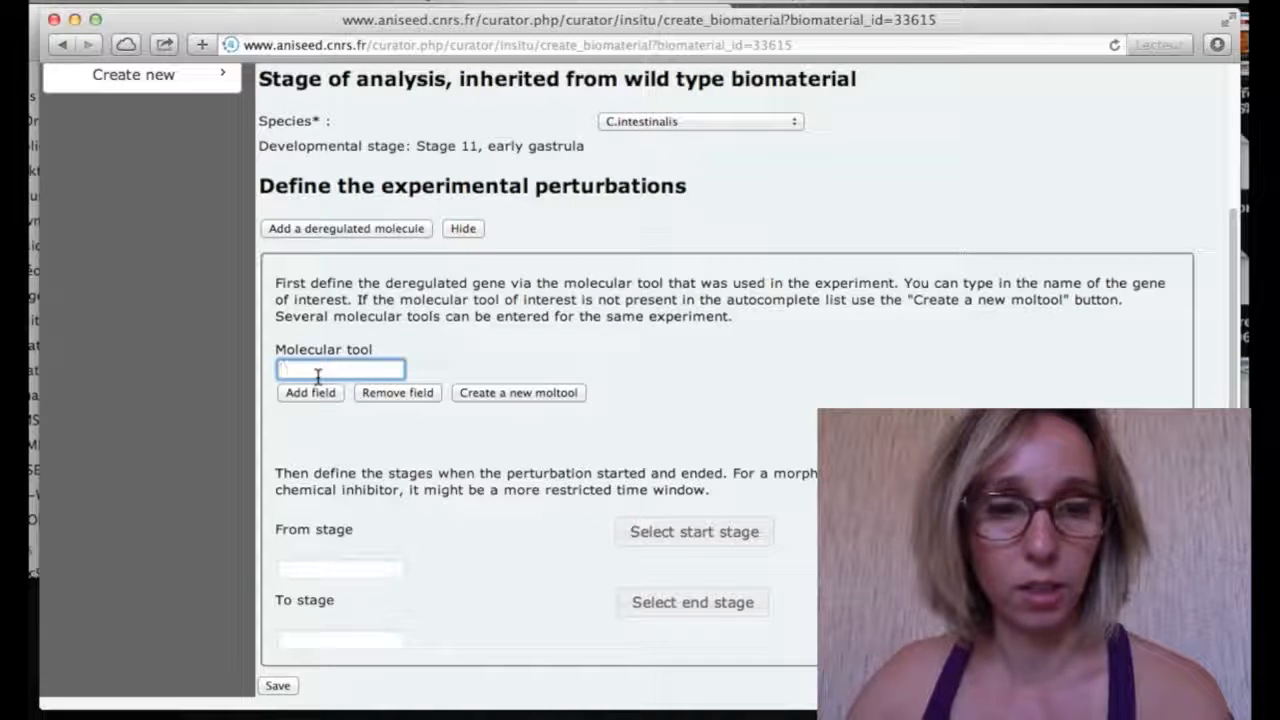
pyautogui.write('U')
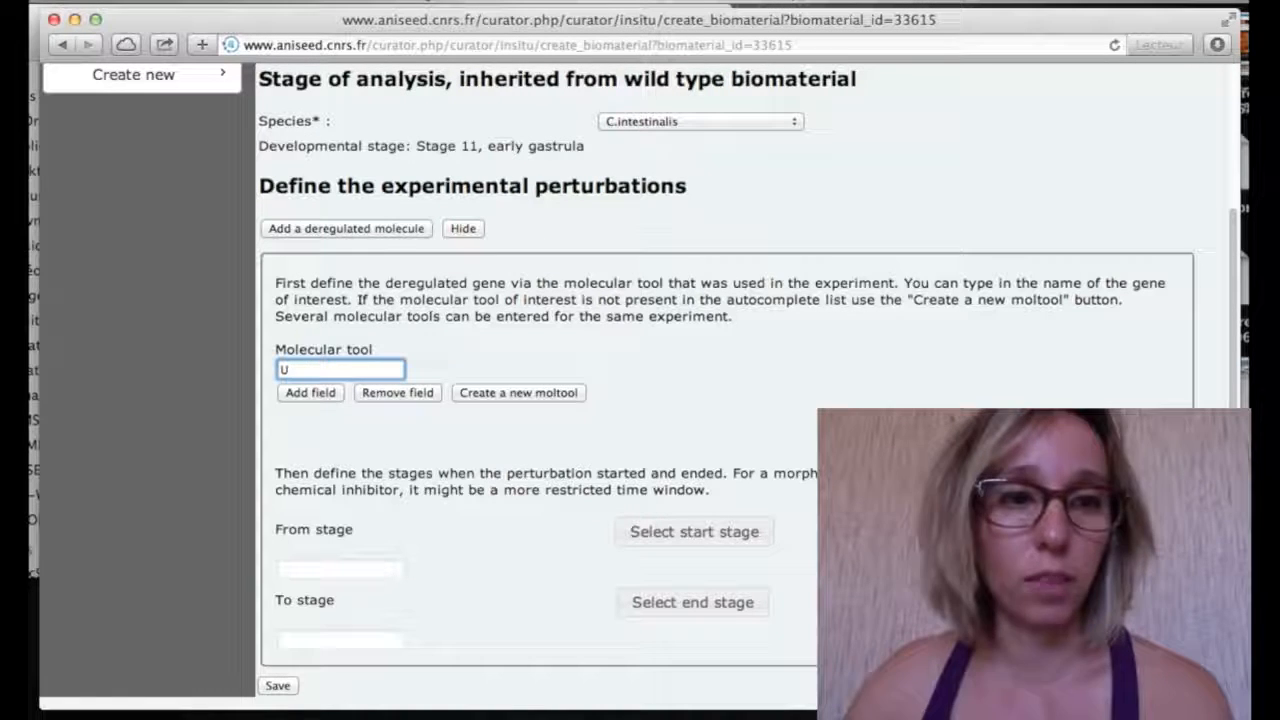
pyautogui.write('0')
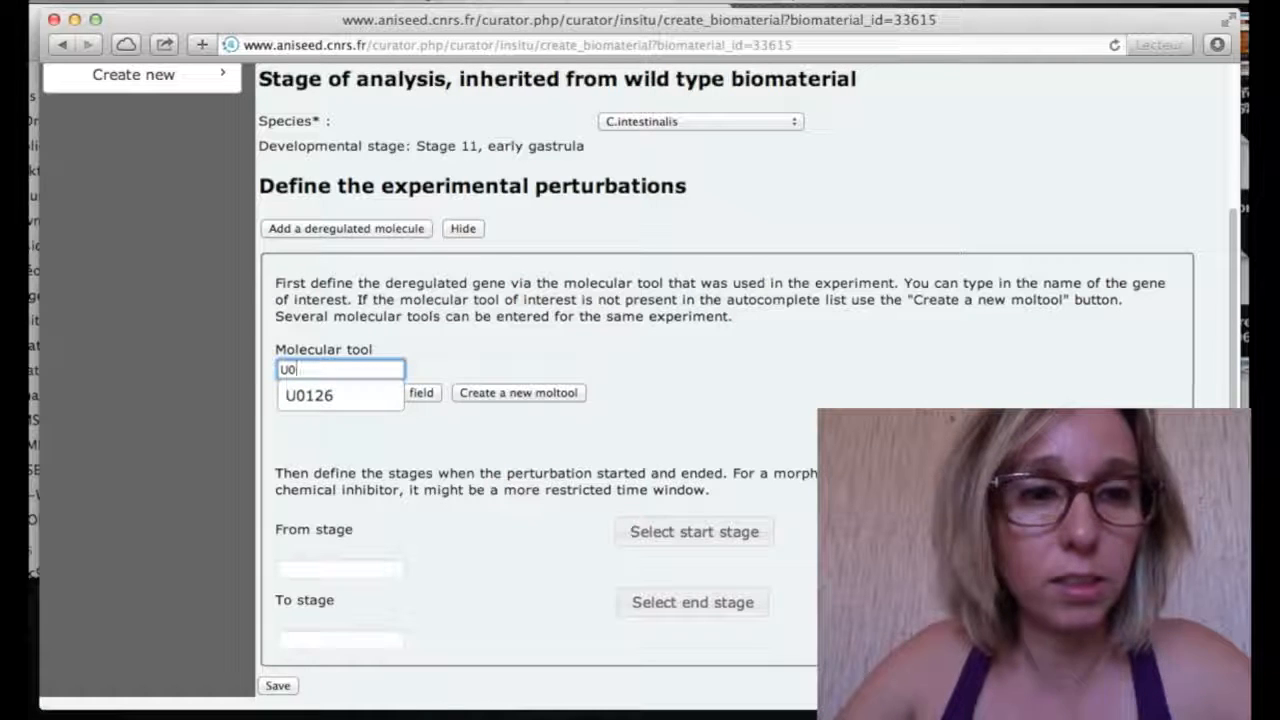
pyautogui.click(322, 402)
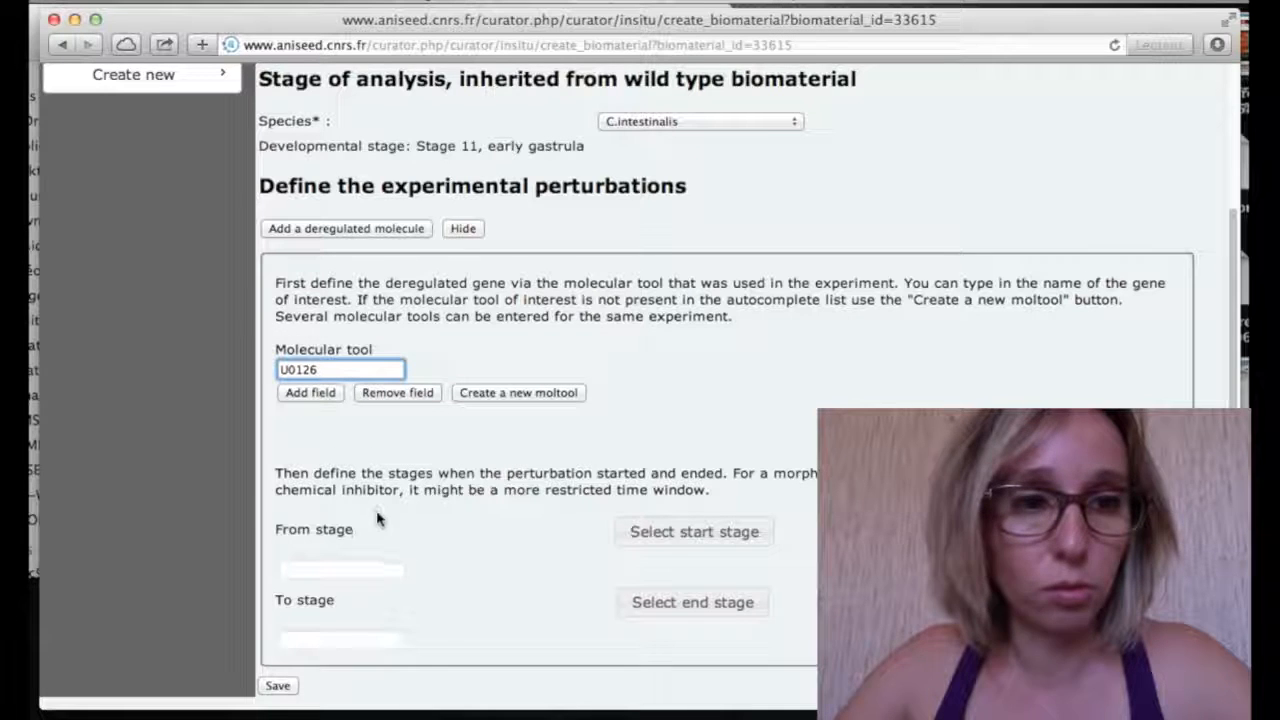
pyautogui.click(370, 575)
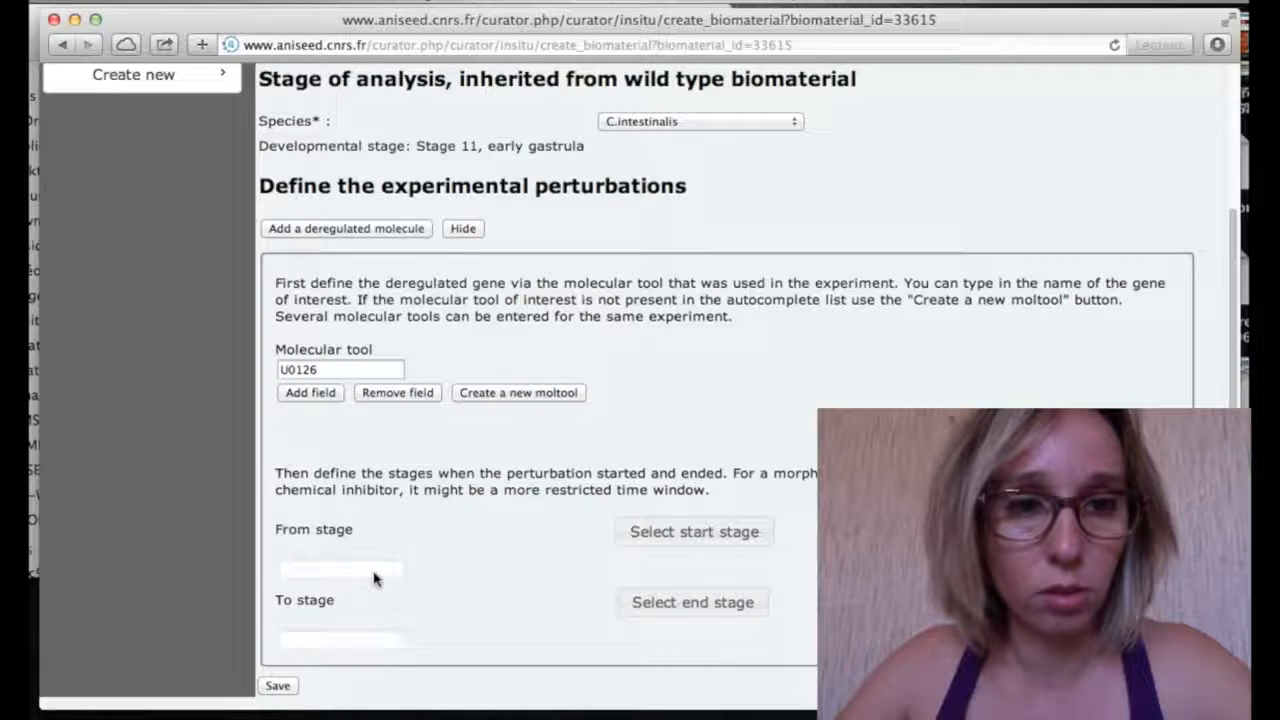
pyautogui.click(613, 540)
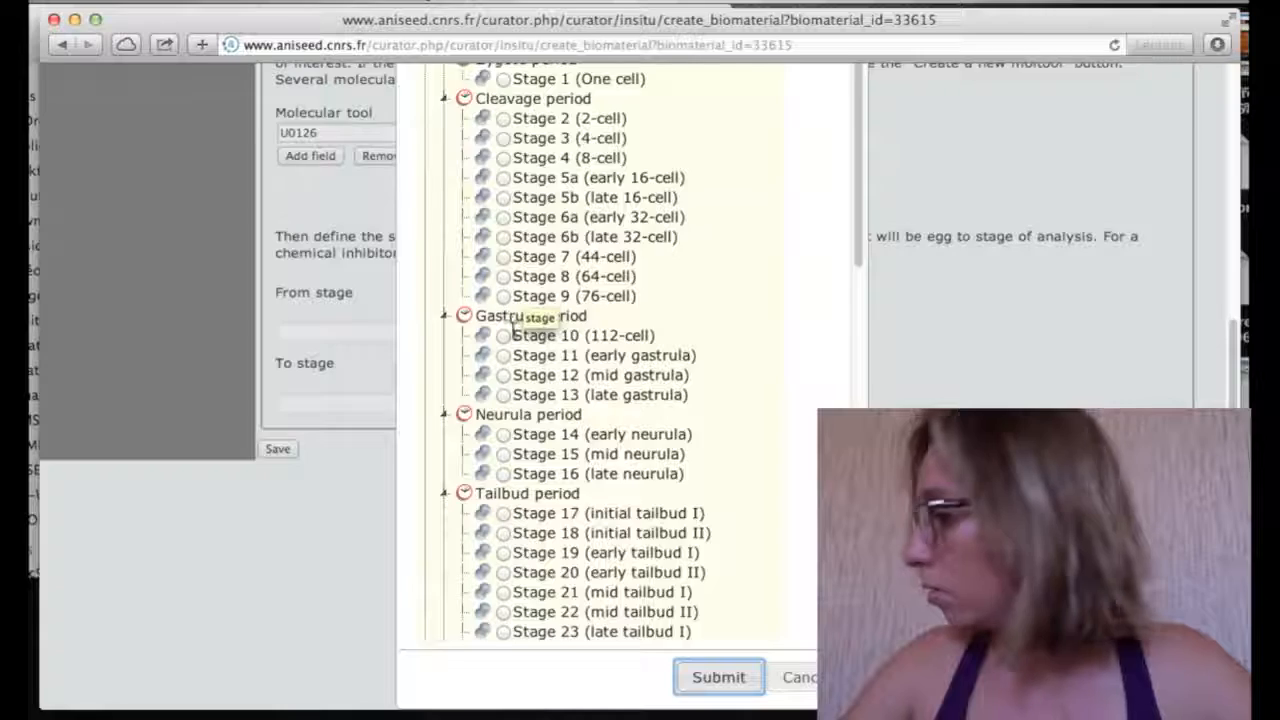
# Set the U0126 treatment from Stage 4 (8-cell) to Stage 11 (early gastrula) and save the biomaterial
pyautogui.scroll(3, 527, 308)
pyautogui.scroll(-10, 520, 420)
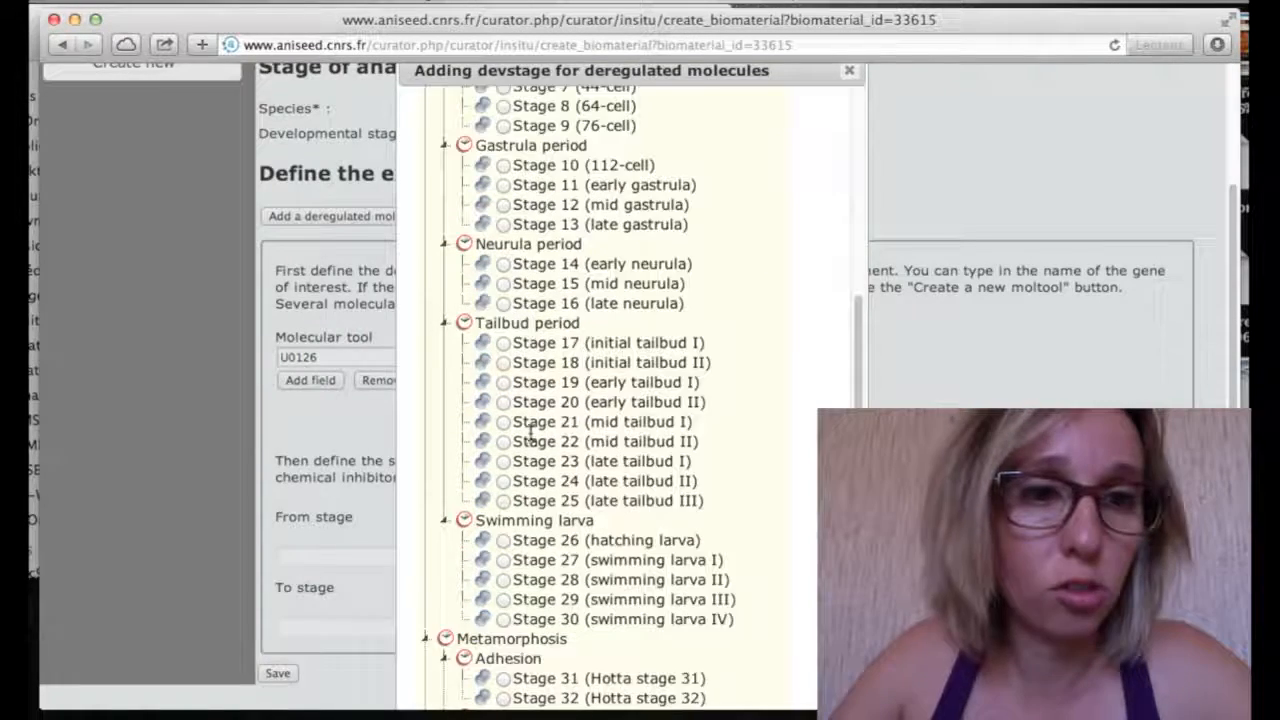
pyautogui.click(710, 688)
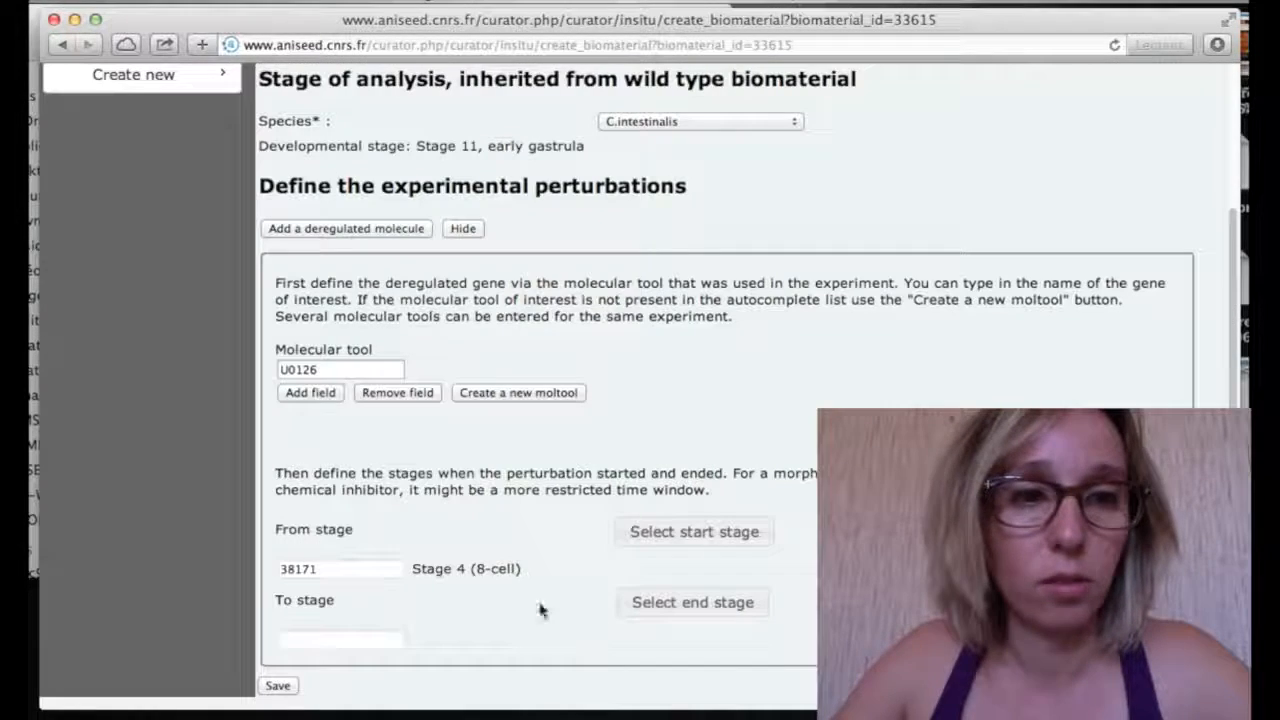
pyautogui.click(691, 606)
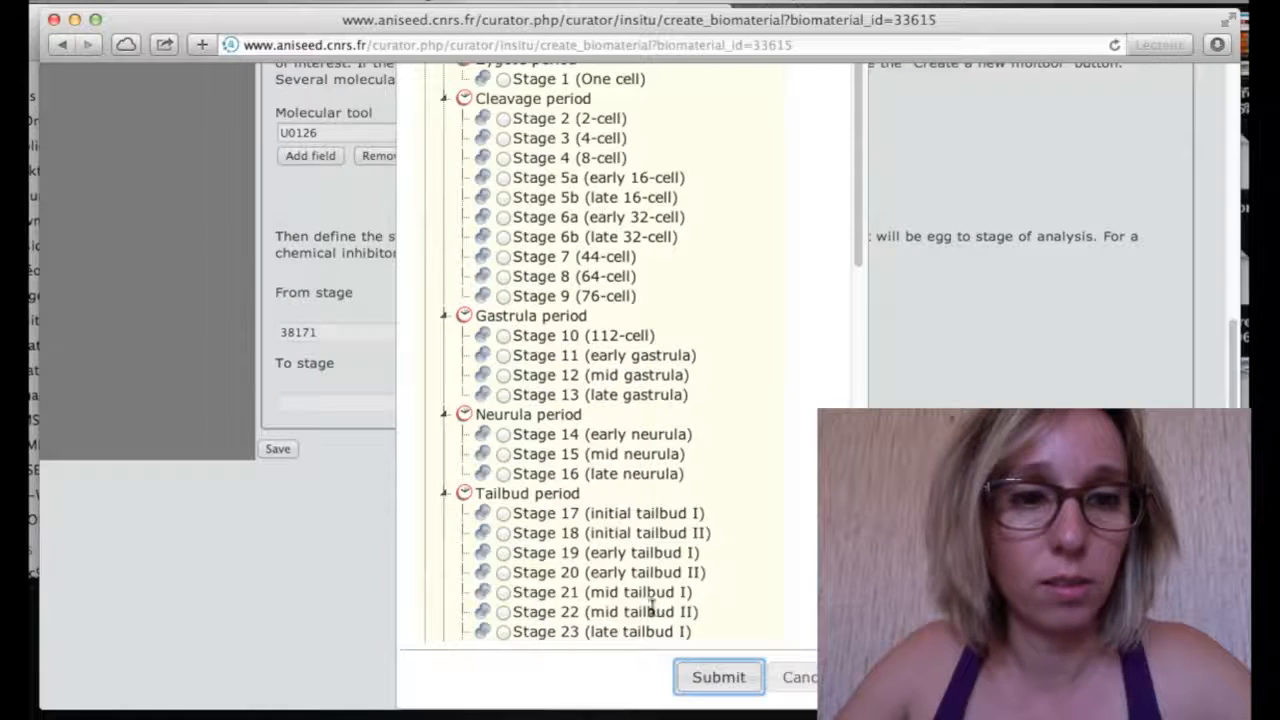
pyautogui.click(503, 356)
pyautogui.click(716, 678)
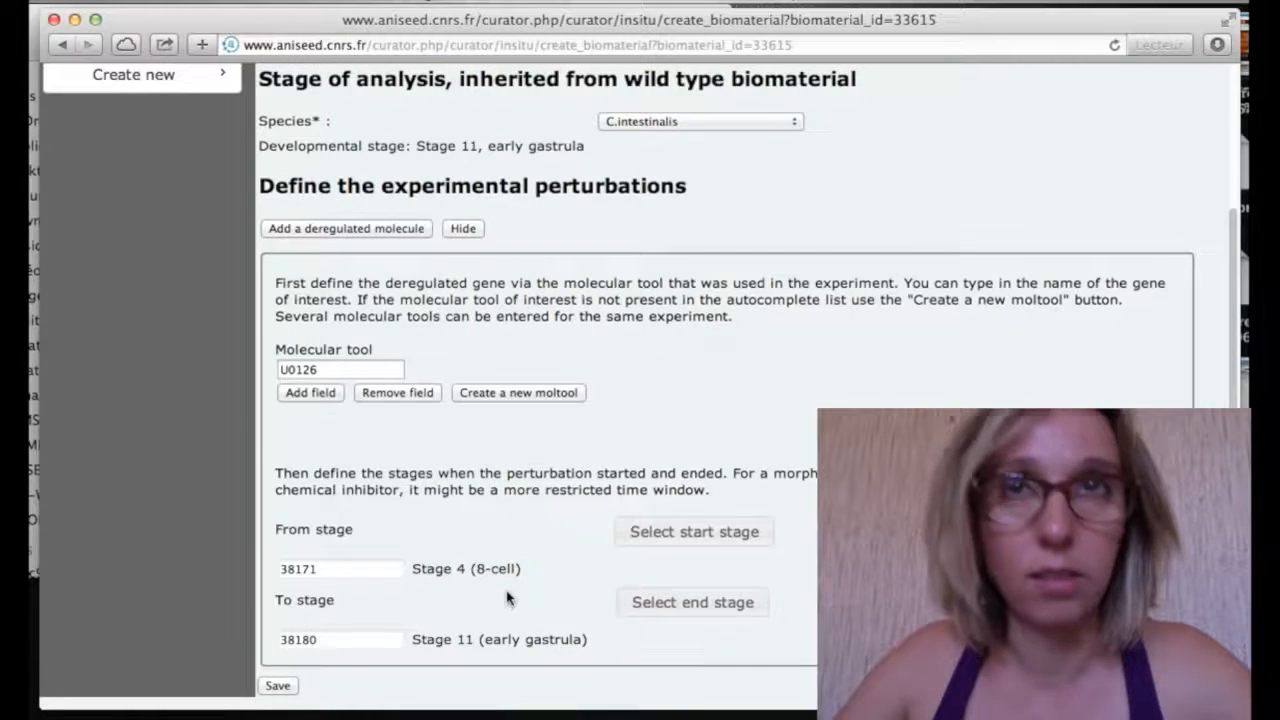
pyautogui.click(280, 687)
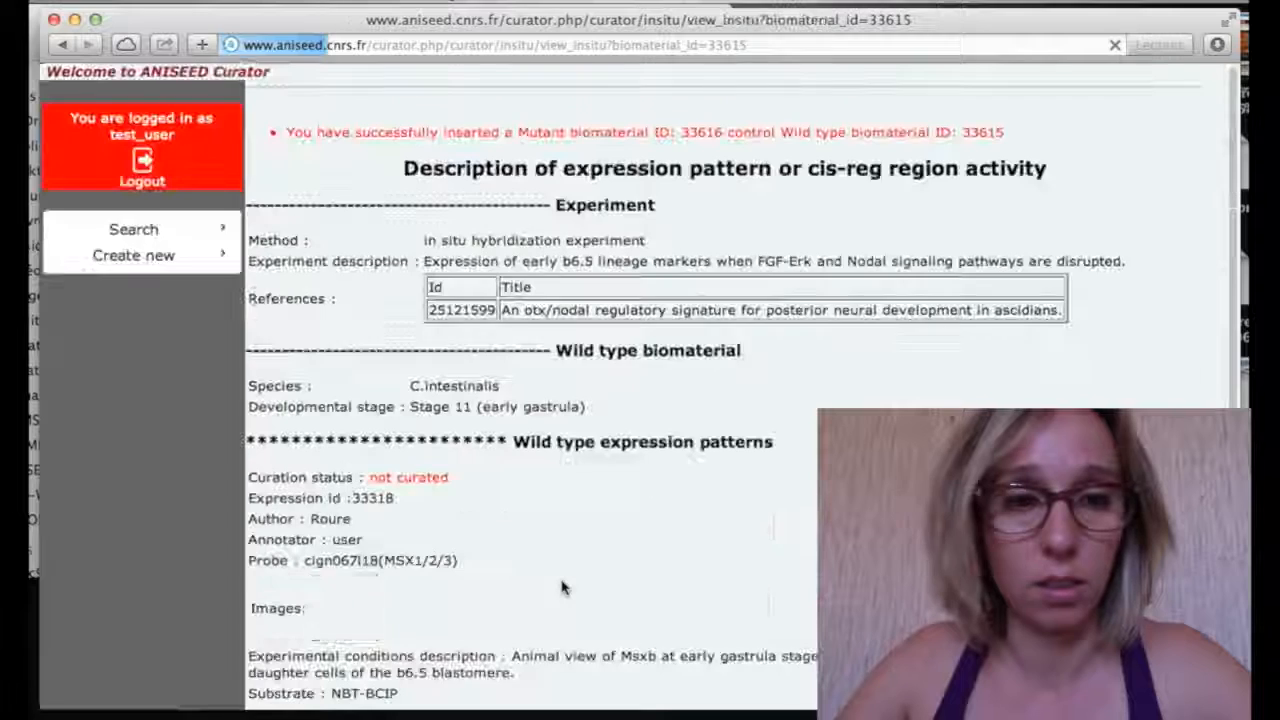
# Start a new expression profile for Mutant biomaterial 1 (33616)
pyautogui.scroll(-10, 562, 588)
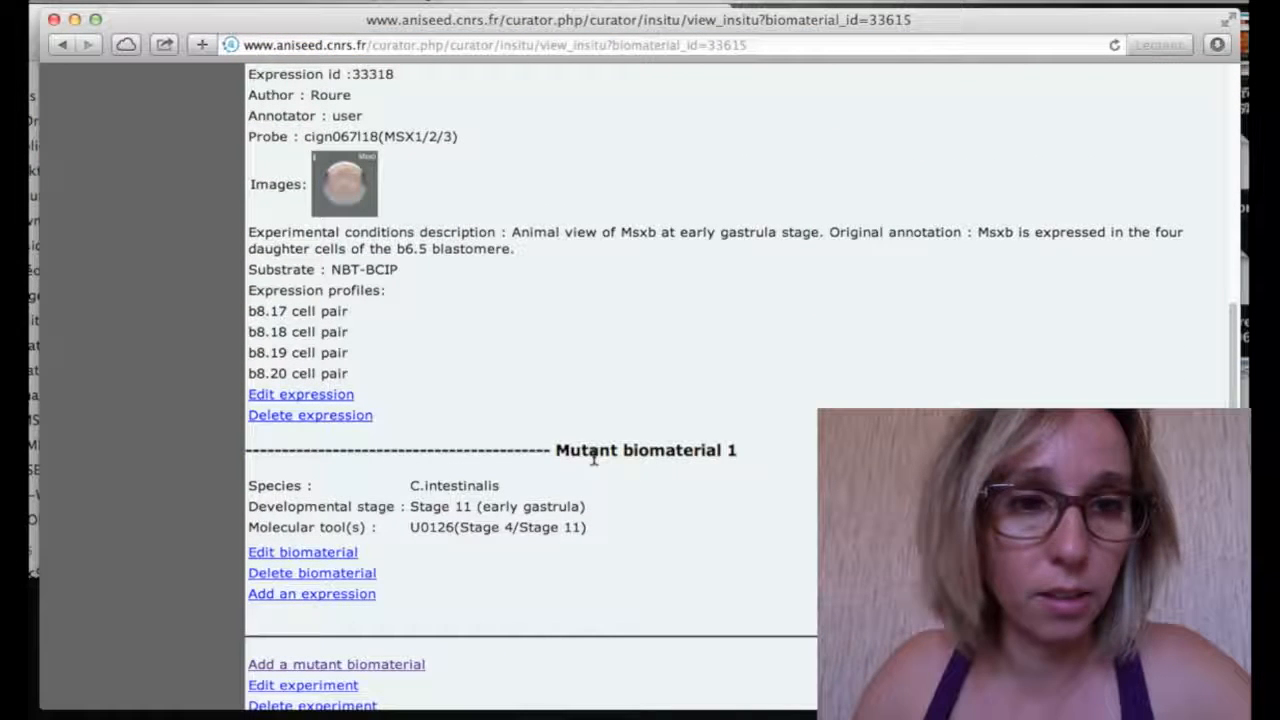
pyautogui.scroll(-1, 412, 567)
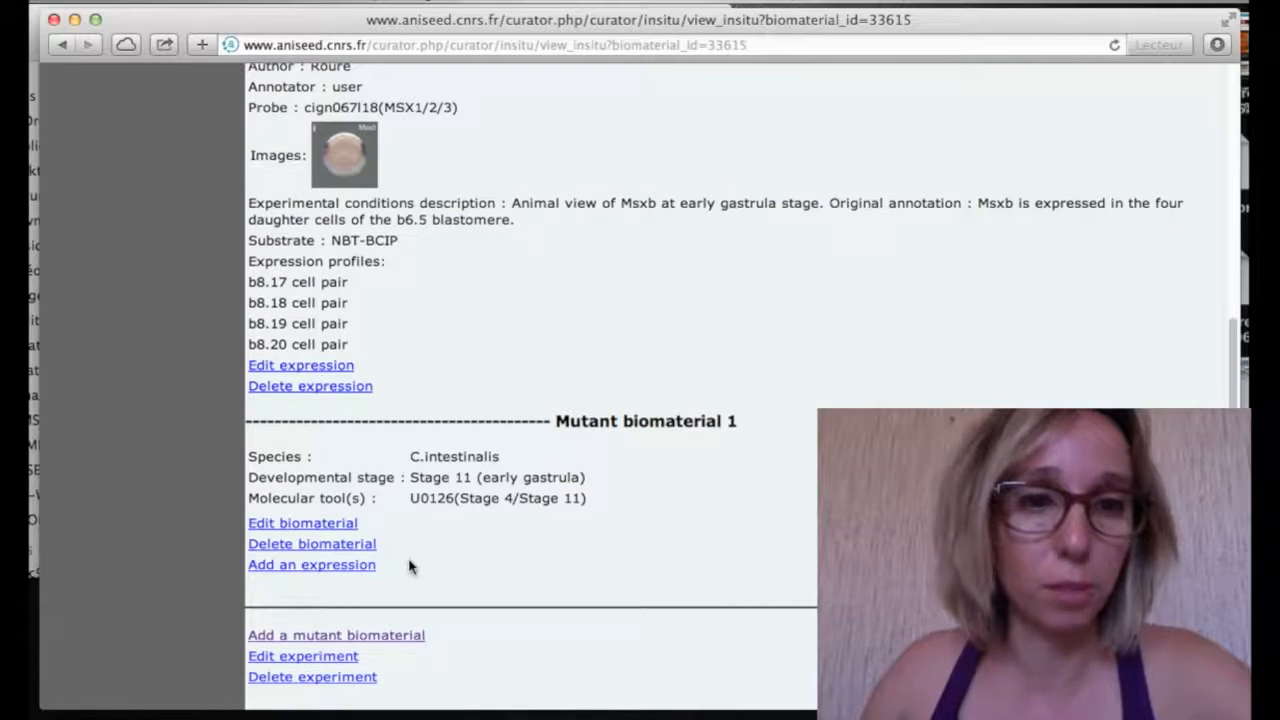
pyautogui.click(337, 580)
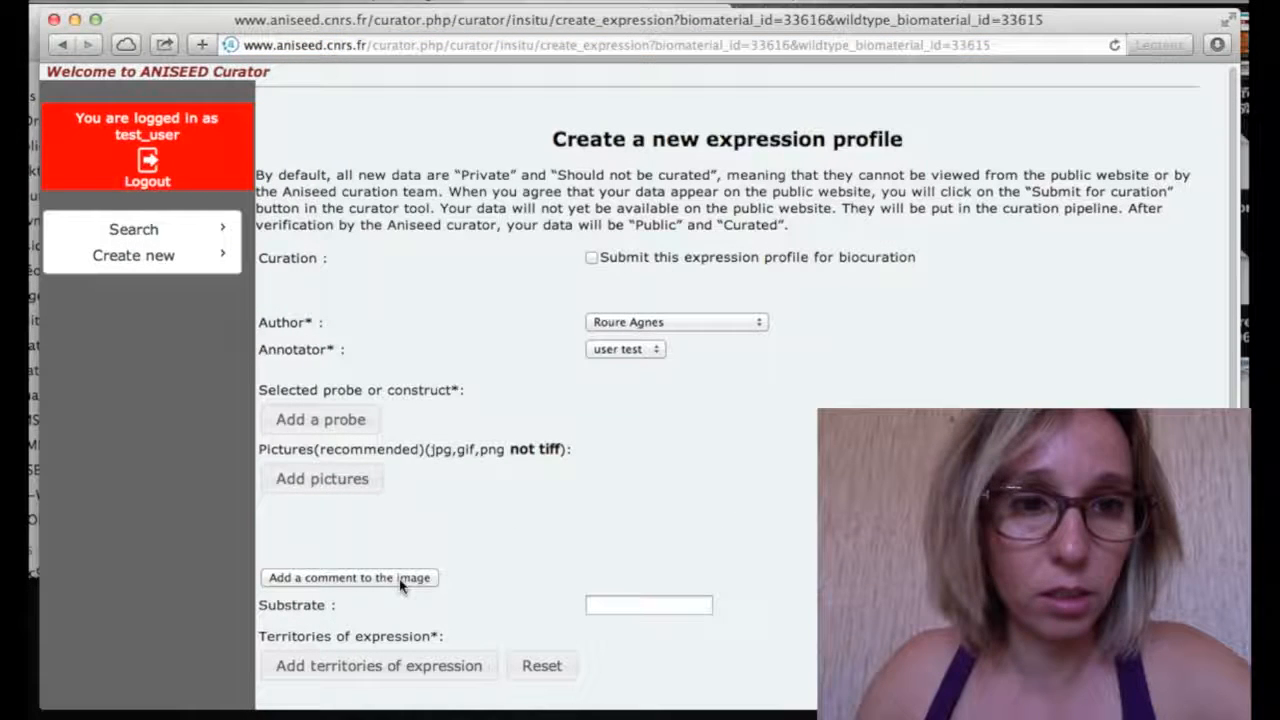
# Choose clone cign067l18 from the gene's clone list as the expression profile's probe
pyautogui.click(368, 428)
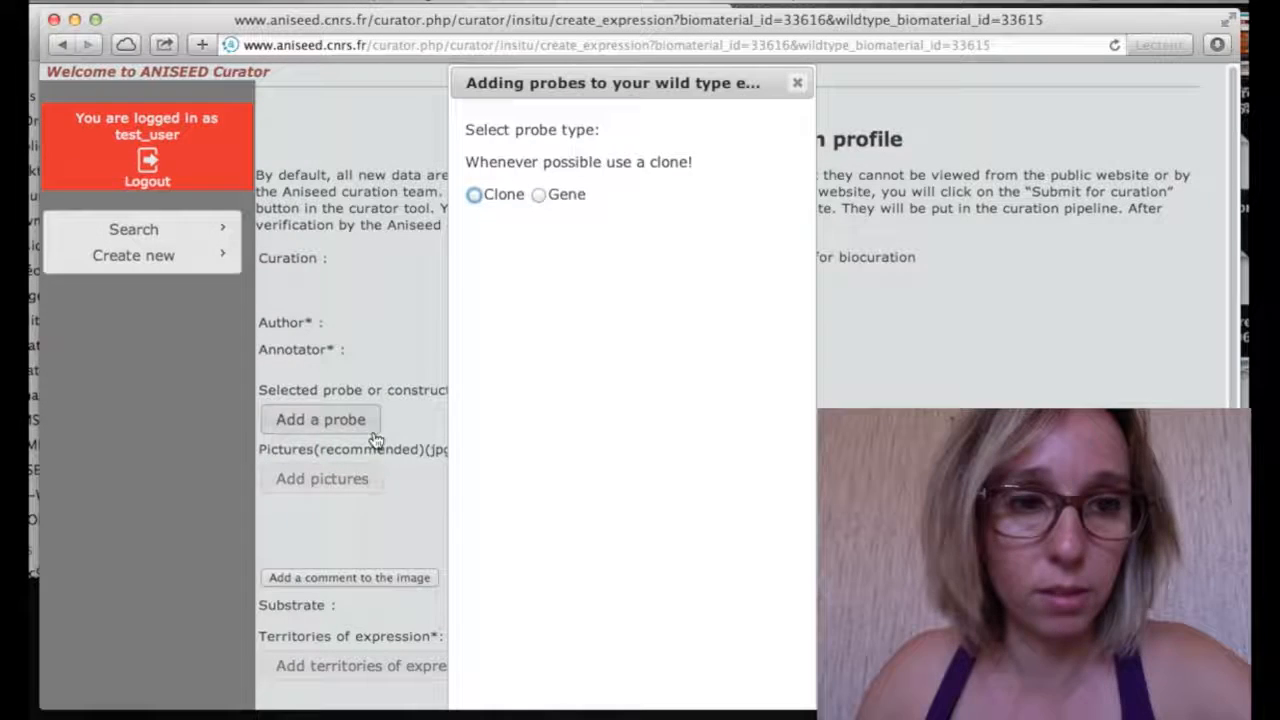
pyautogui.click(475, 196)
pyautogui.click(530, 310)
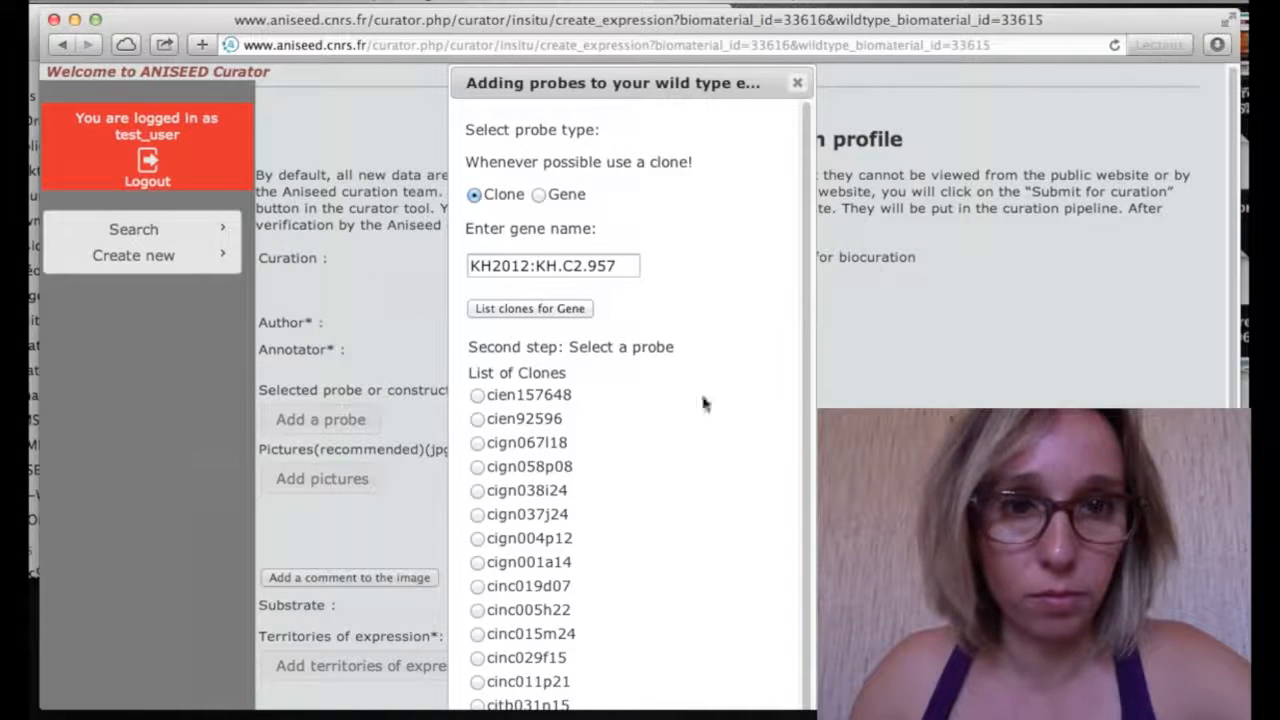
pyautogui.click(477, 443)
pyautogui.scroll(-3, 585, 515)
pyautogui.click(666, 677)
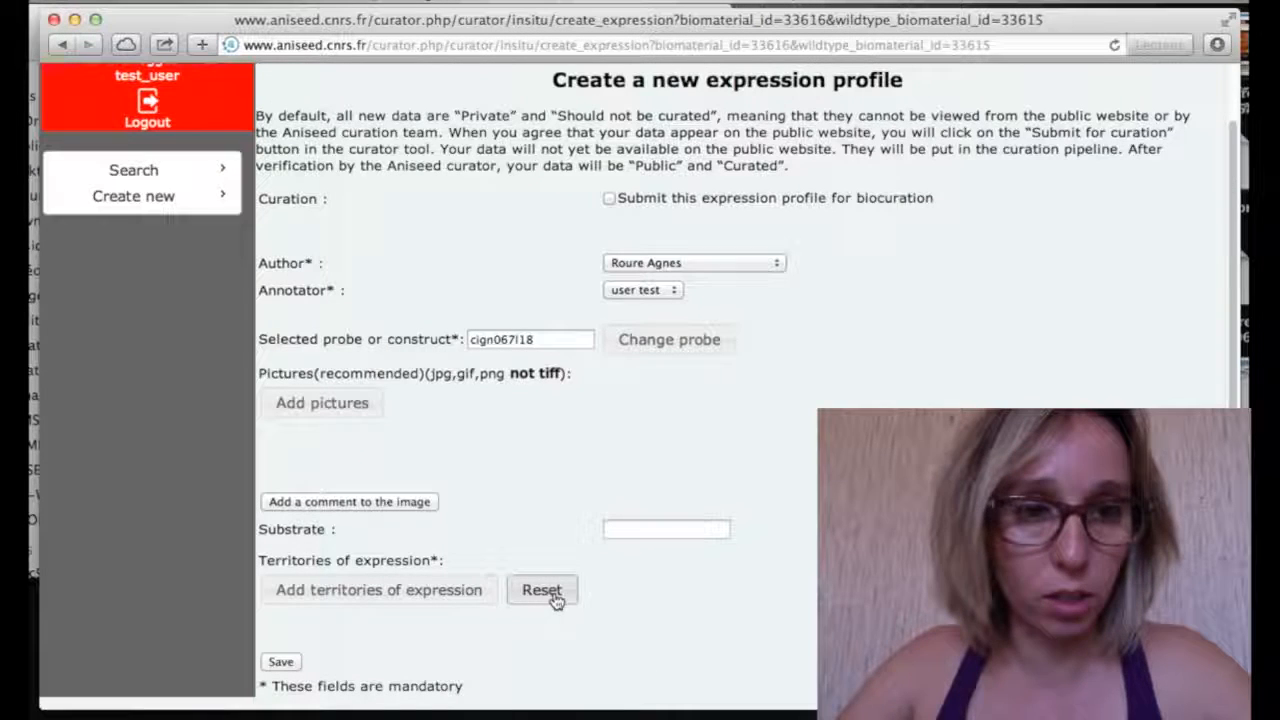
pyautogui.click(345, 406)
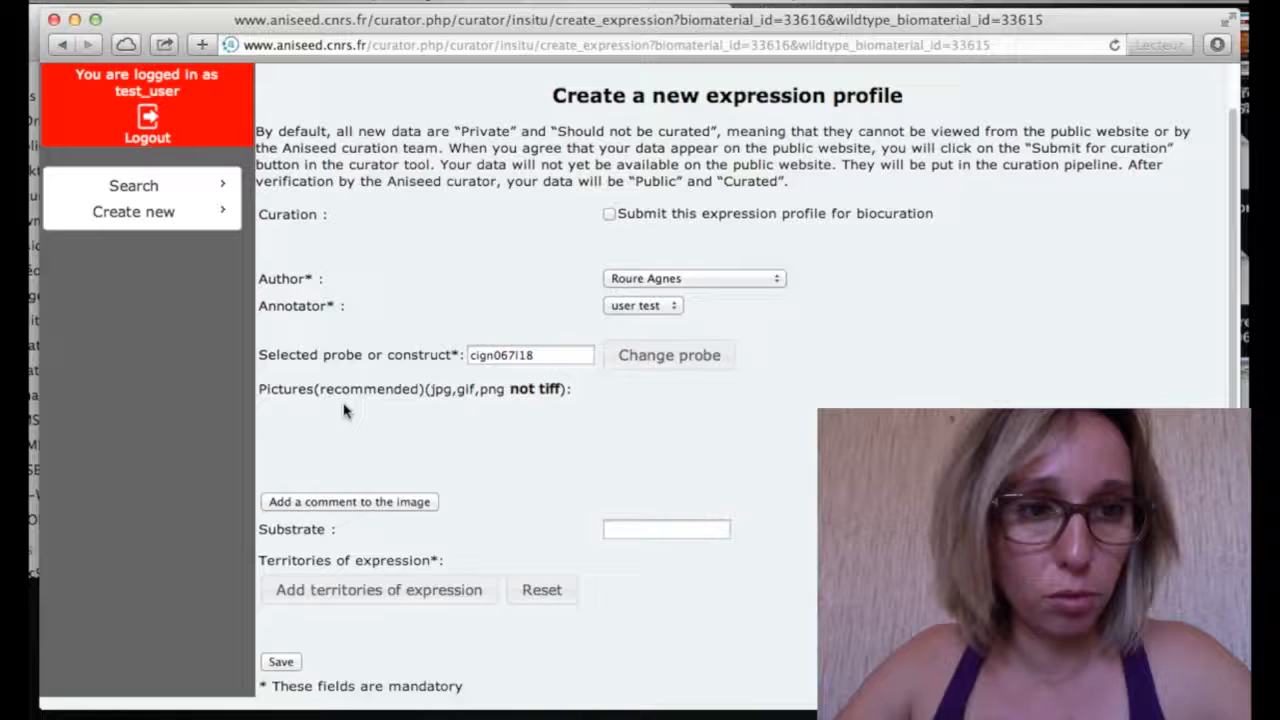
# Attach the picture Figiv to the expression profile
pyautogui.click(348, 446)
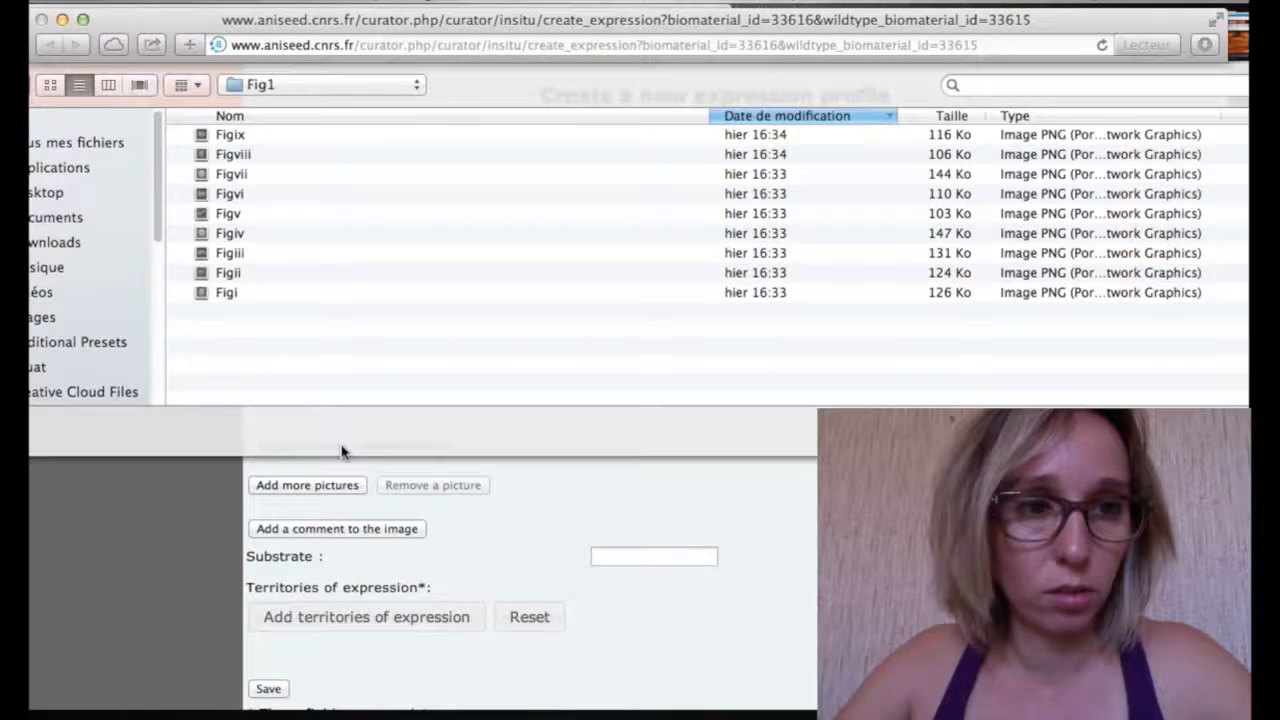
pyautogui.click(263, 240)
pyautogui.click(1194, 432)
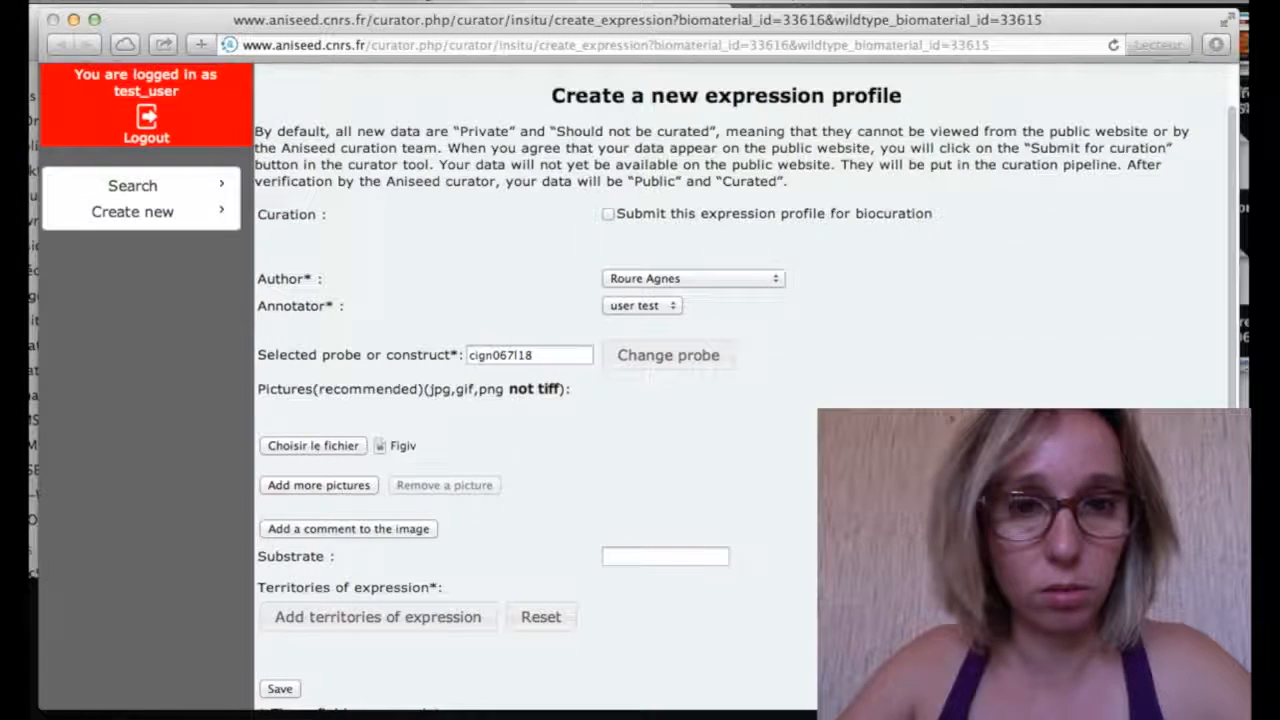
# Comment the image: animal view of Msxb at early gastrula, MEK-inhibitor treated from the 8-cell stage
pyautogui.click(402, 528)
pyautogui.click(664, 580)
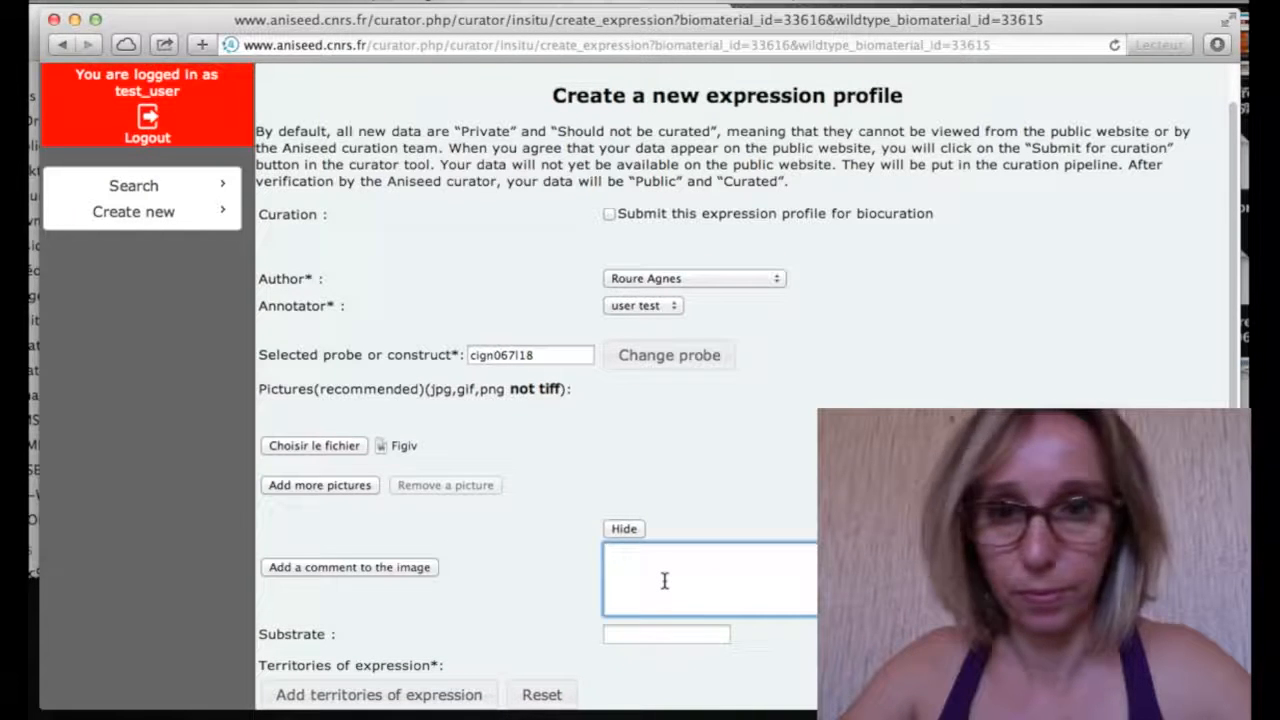
pyautogui.write('A')
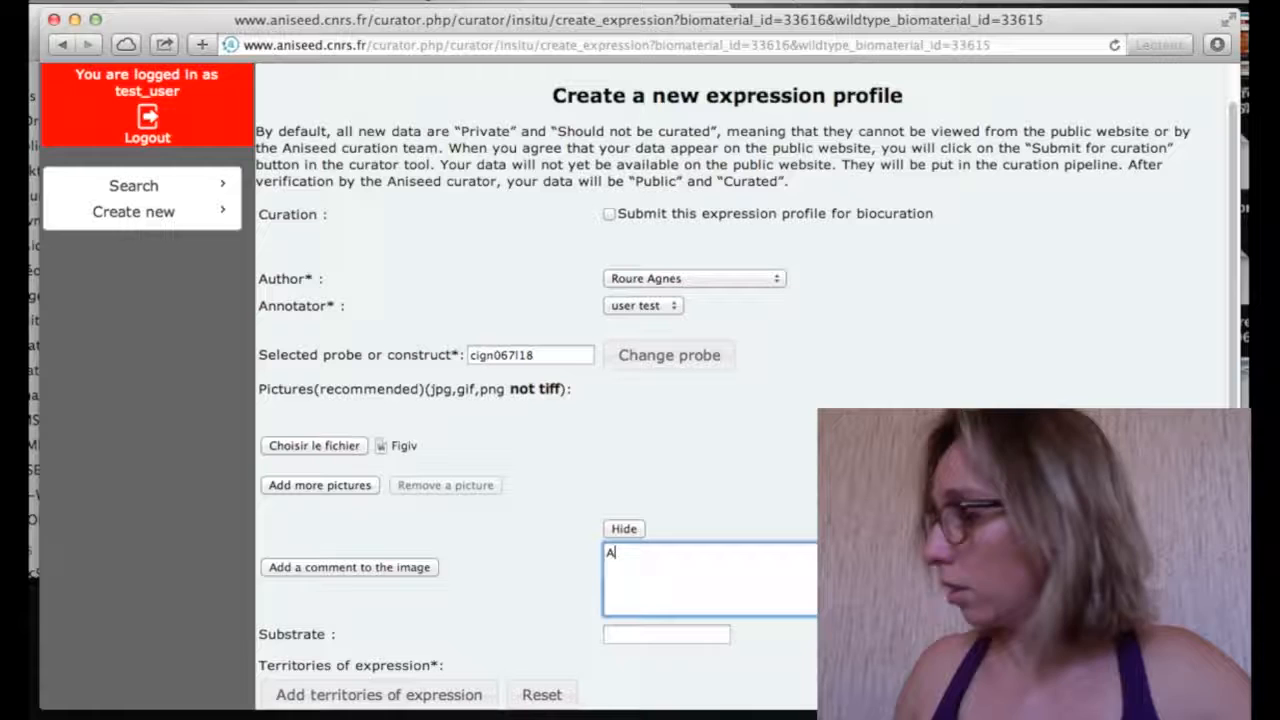
pyautogui.write('nimal vie')
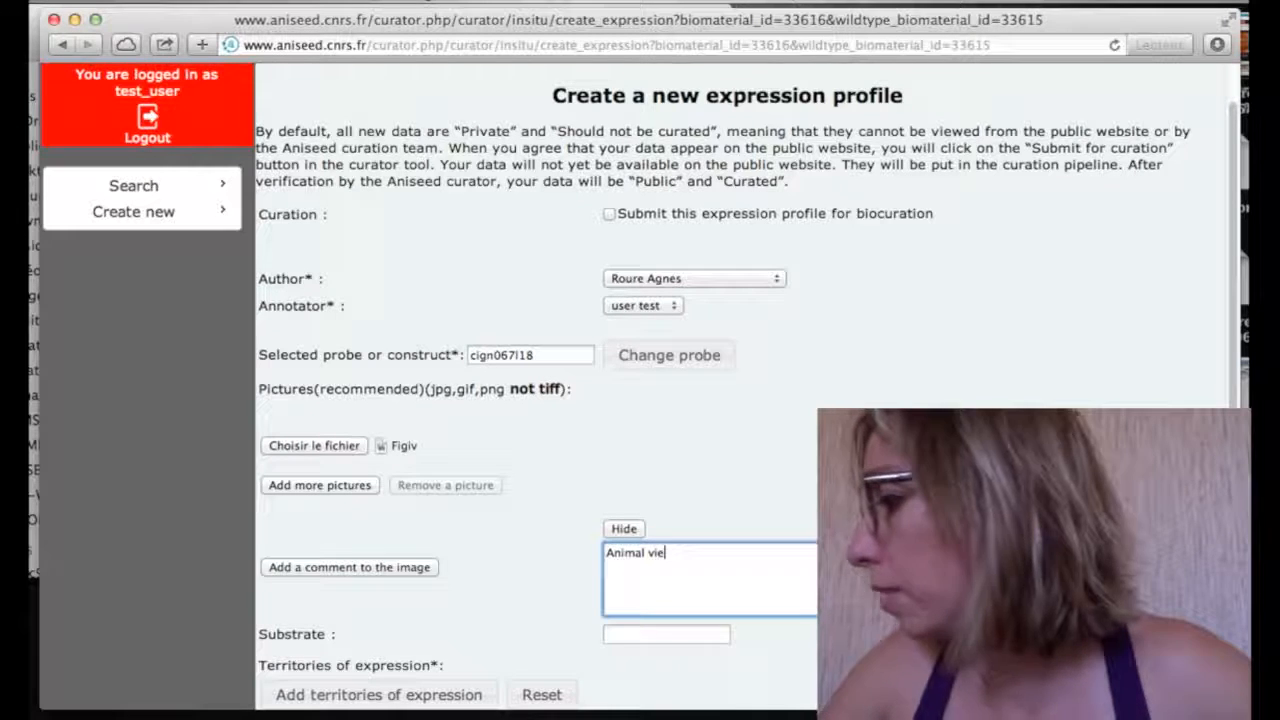
pyautogui.write('w of Msxb')
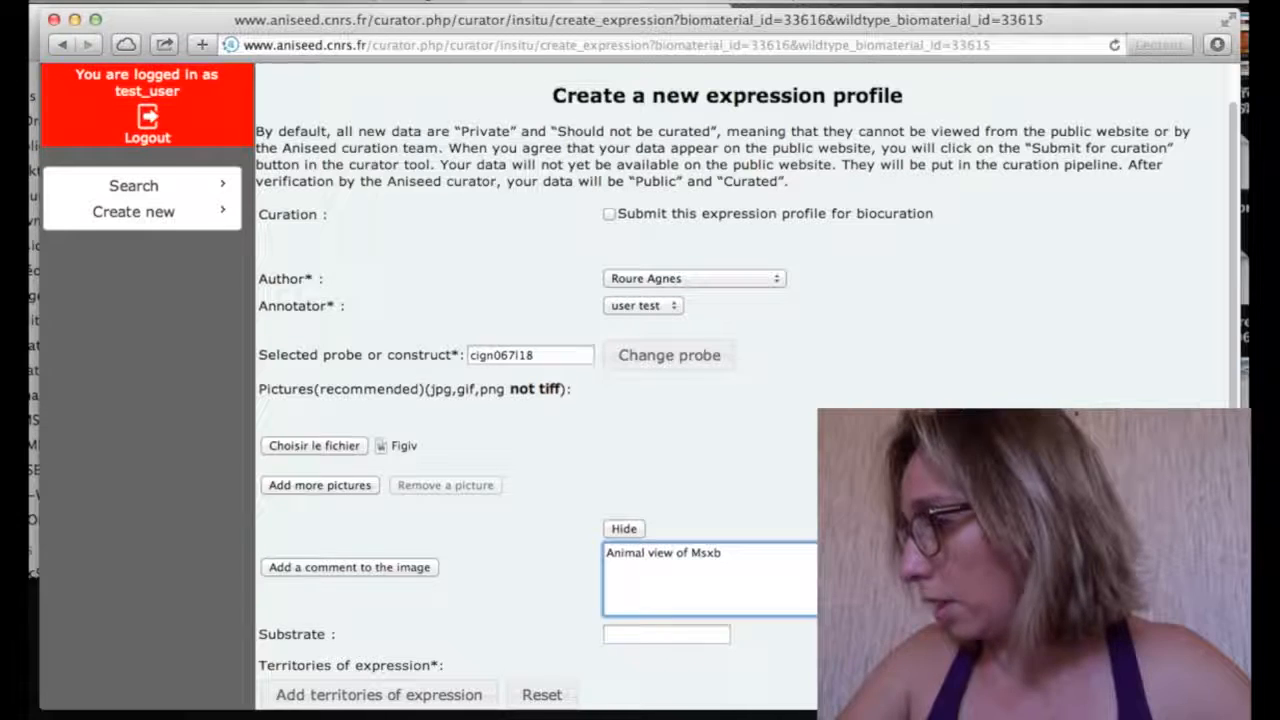
pyautogui.write(' at ea')
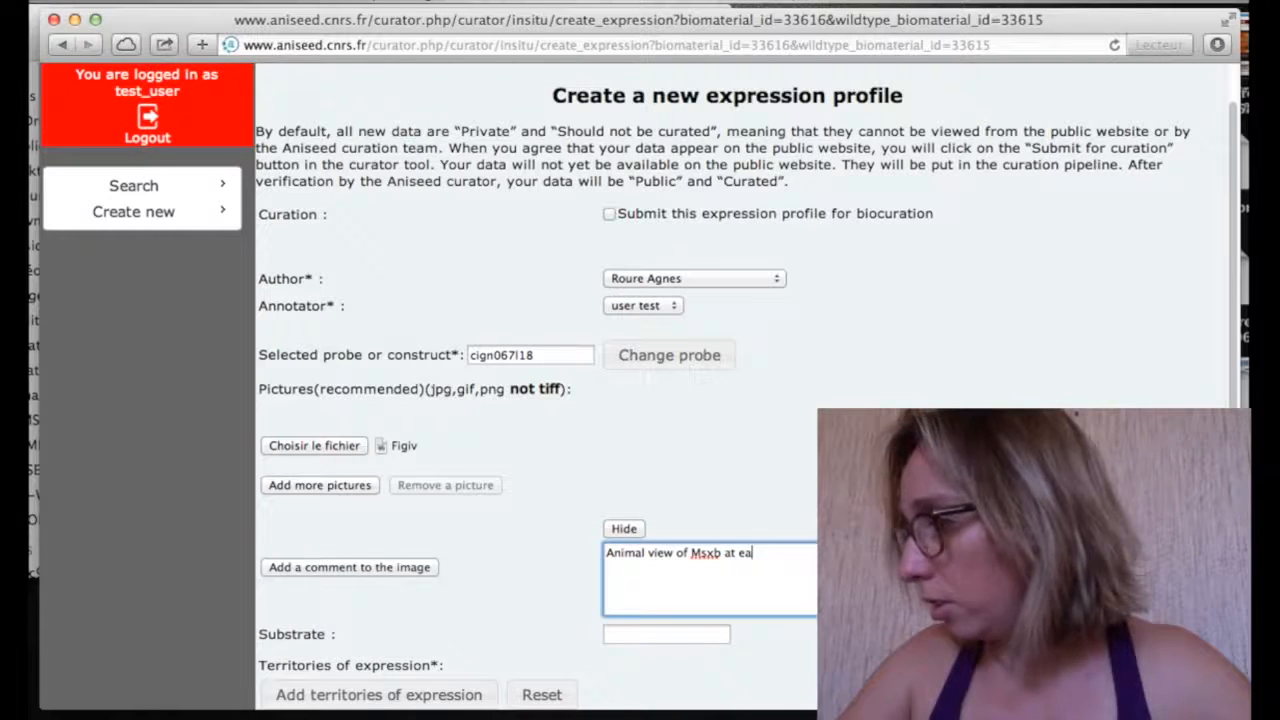
pyautogui.write('rly gastr')
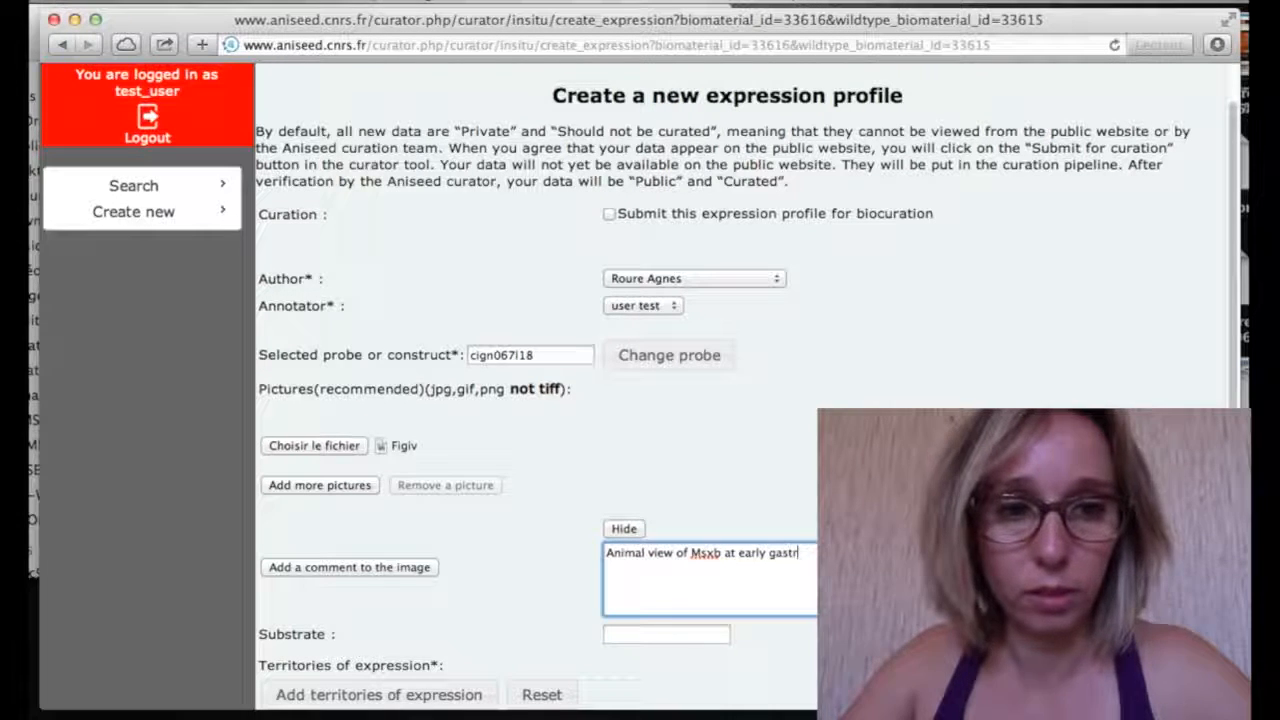
pyautogui.write('ula')
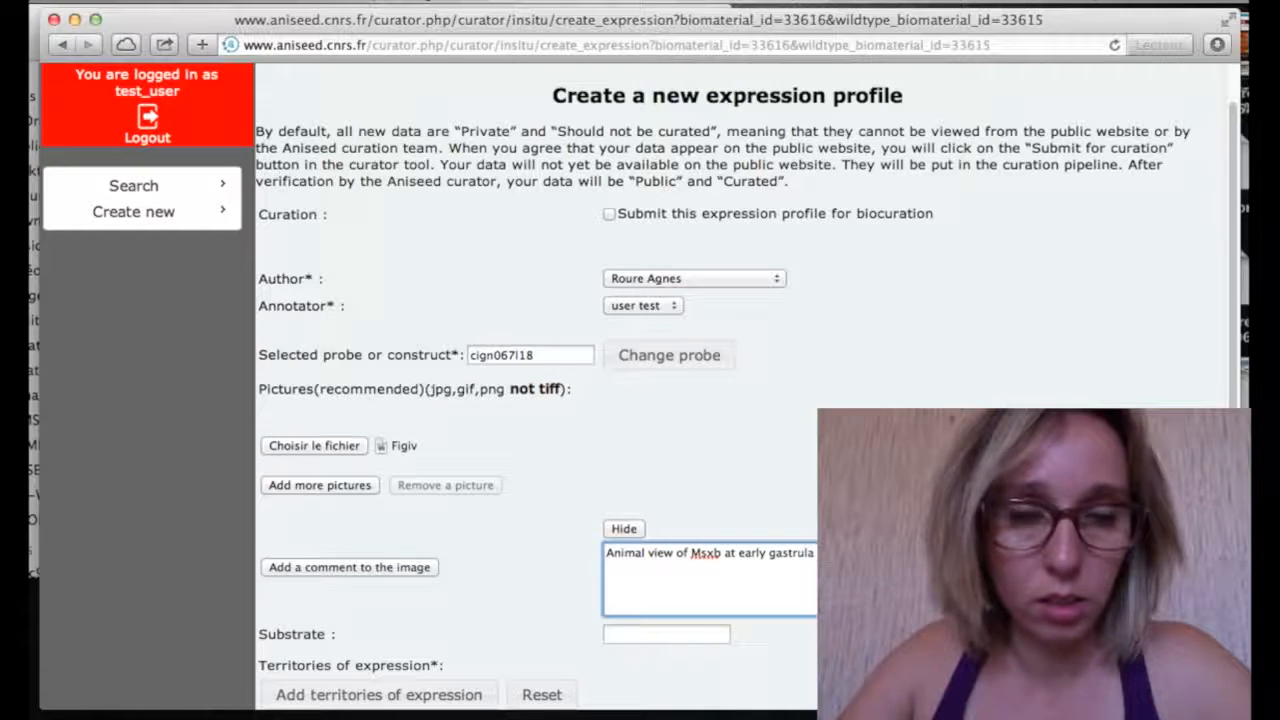
pyautogui.write('embryo was treated with t')
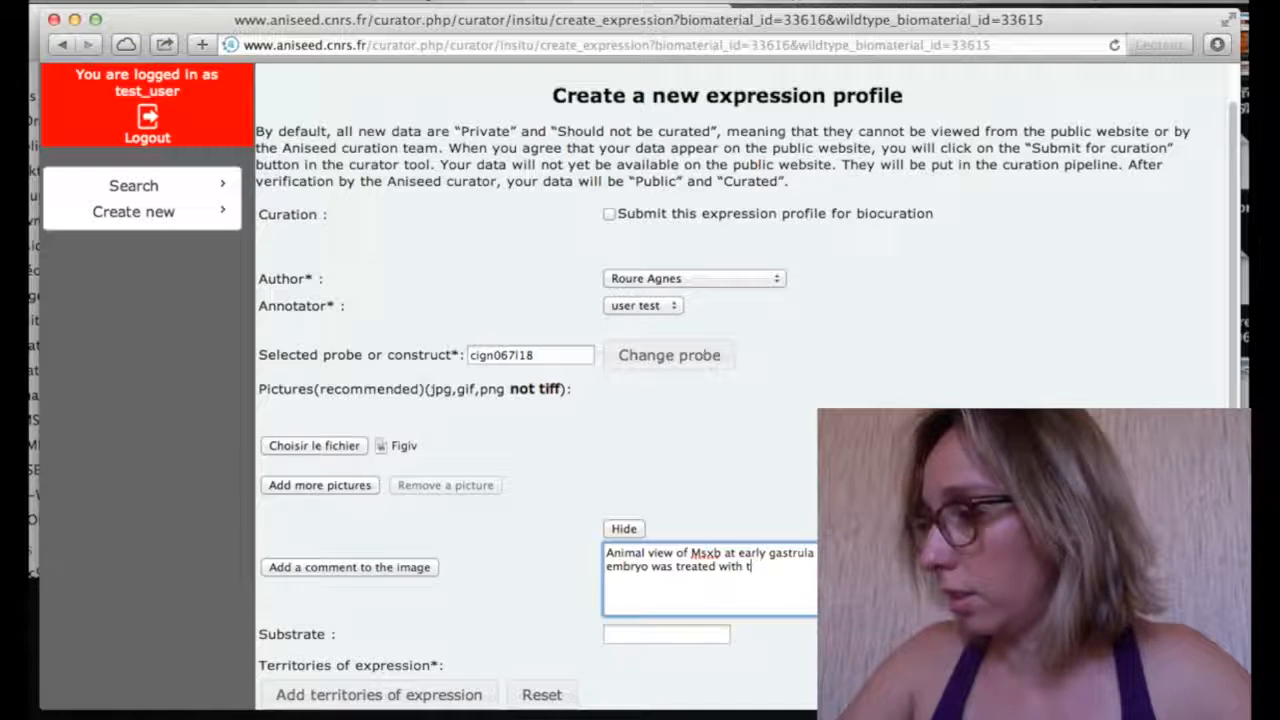
pyautogui.write('he MEK in')
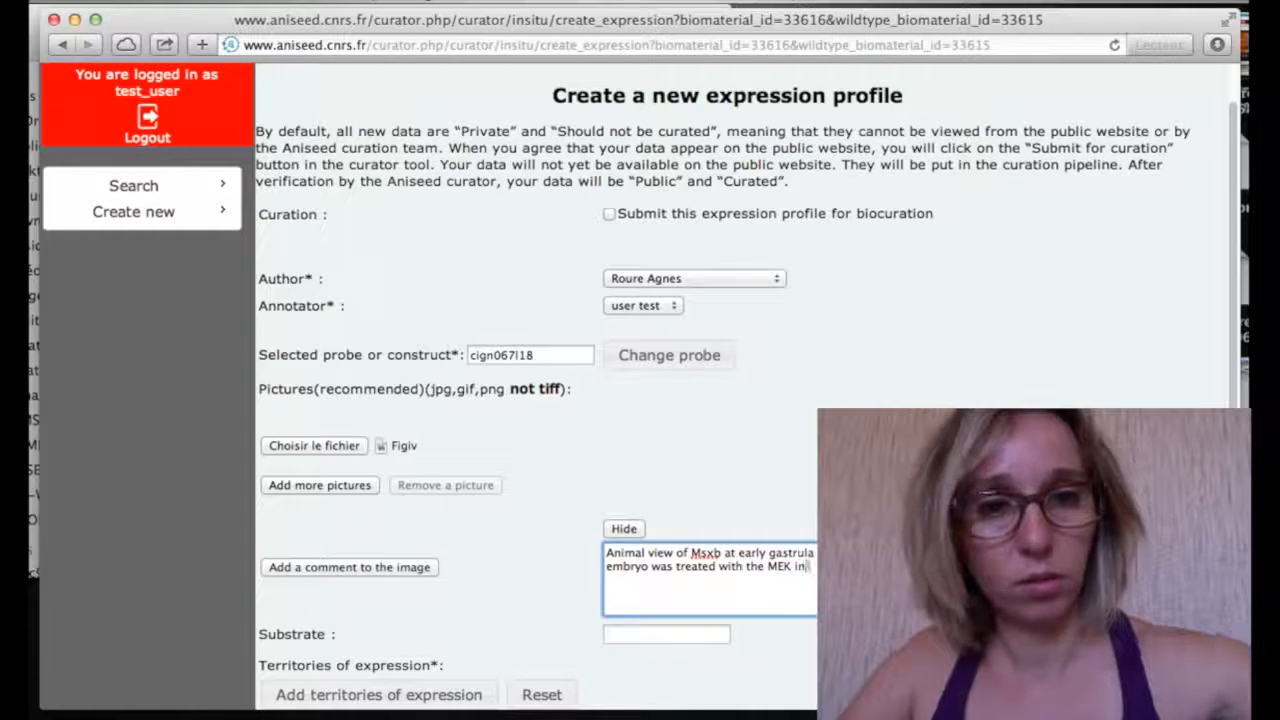
pyautogui.write('ii')
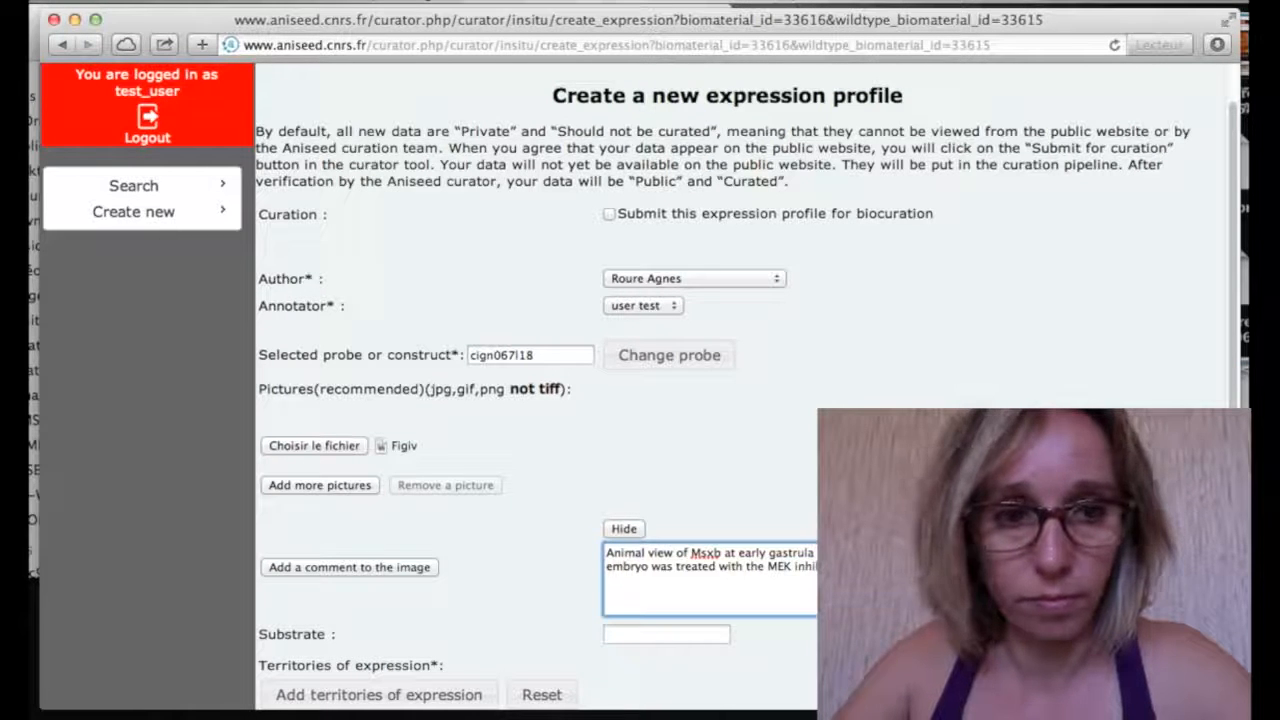
pyautogui.write('from the 8')
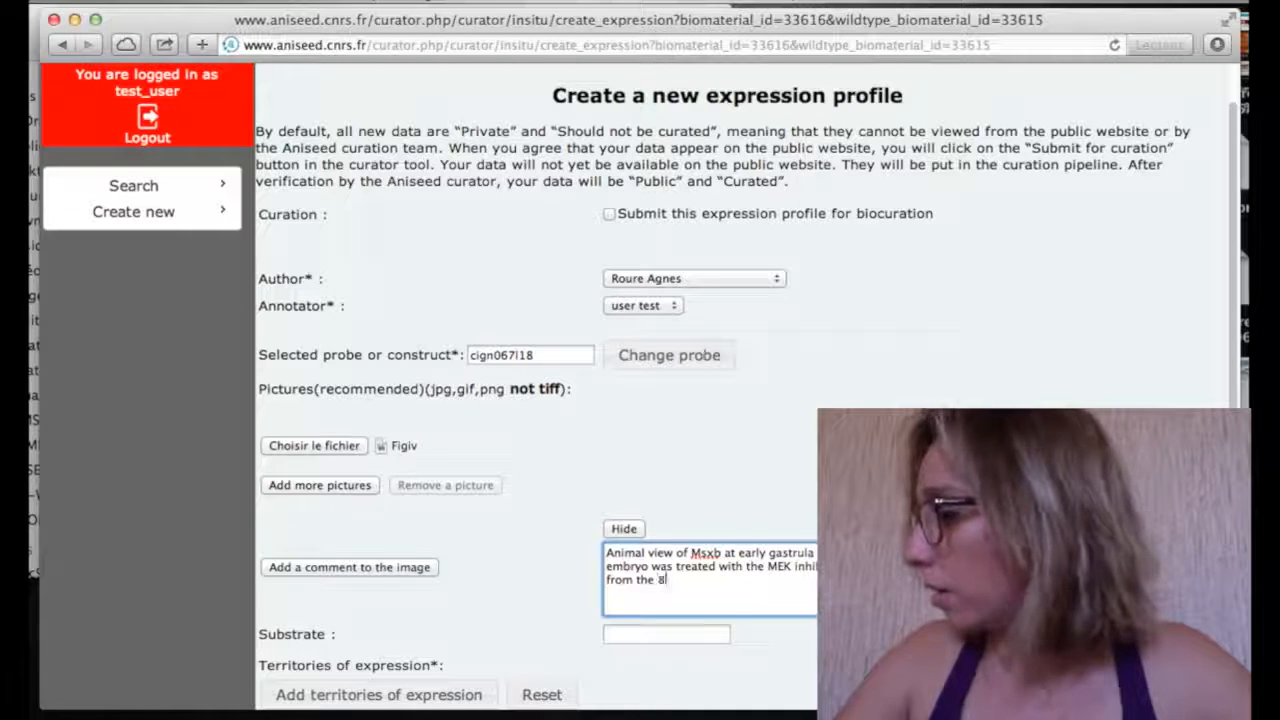
pyautogui.write('-cell stage.')
pyautogui.press('Return')
pyautogui.write('O')
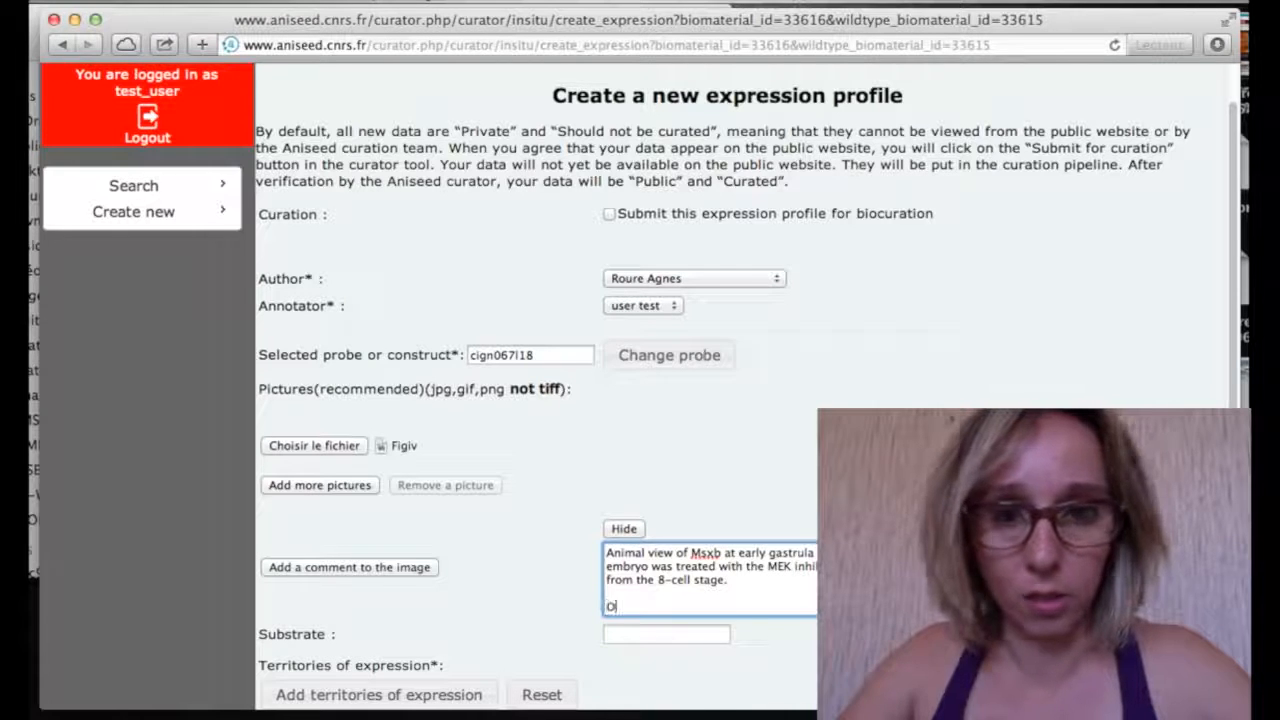
pyautogui.write('riginal annotation :')
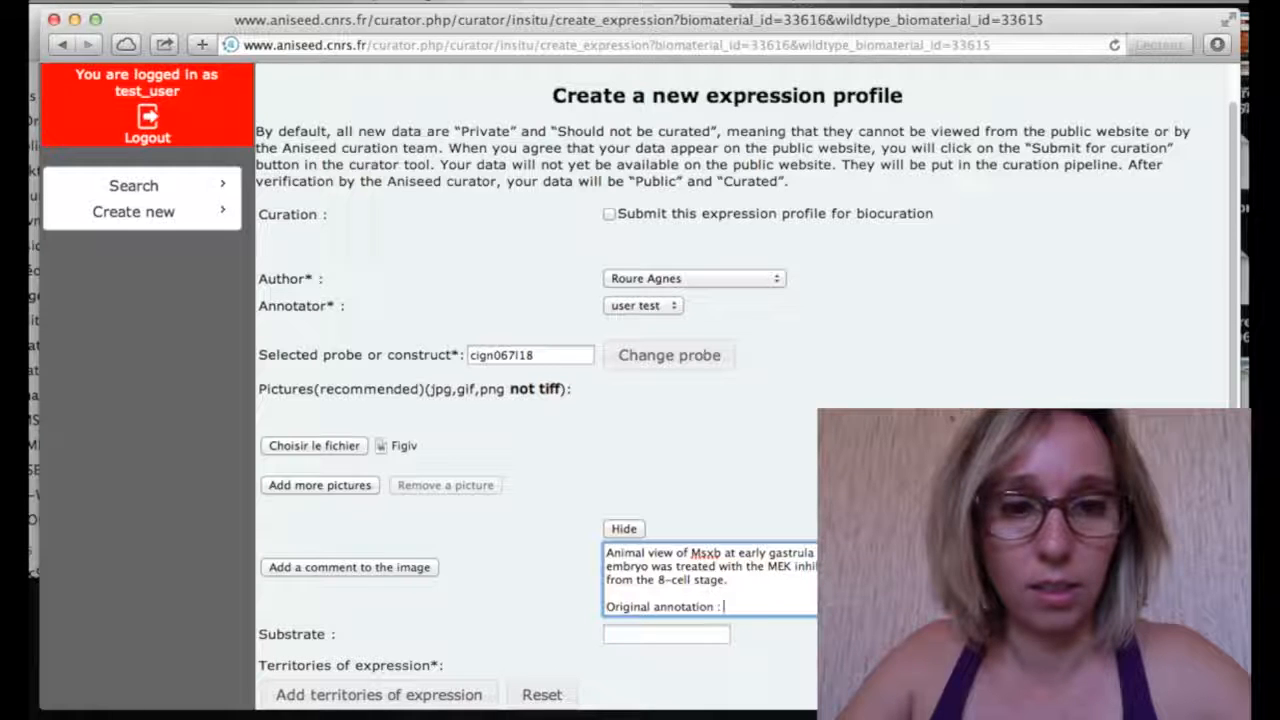
pyautogui.write('M')
pyautogui.write('sxb w')
pyautogui.write('i')
pyautogui.write('h')
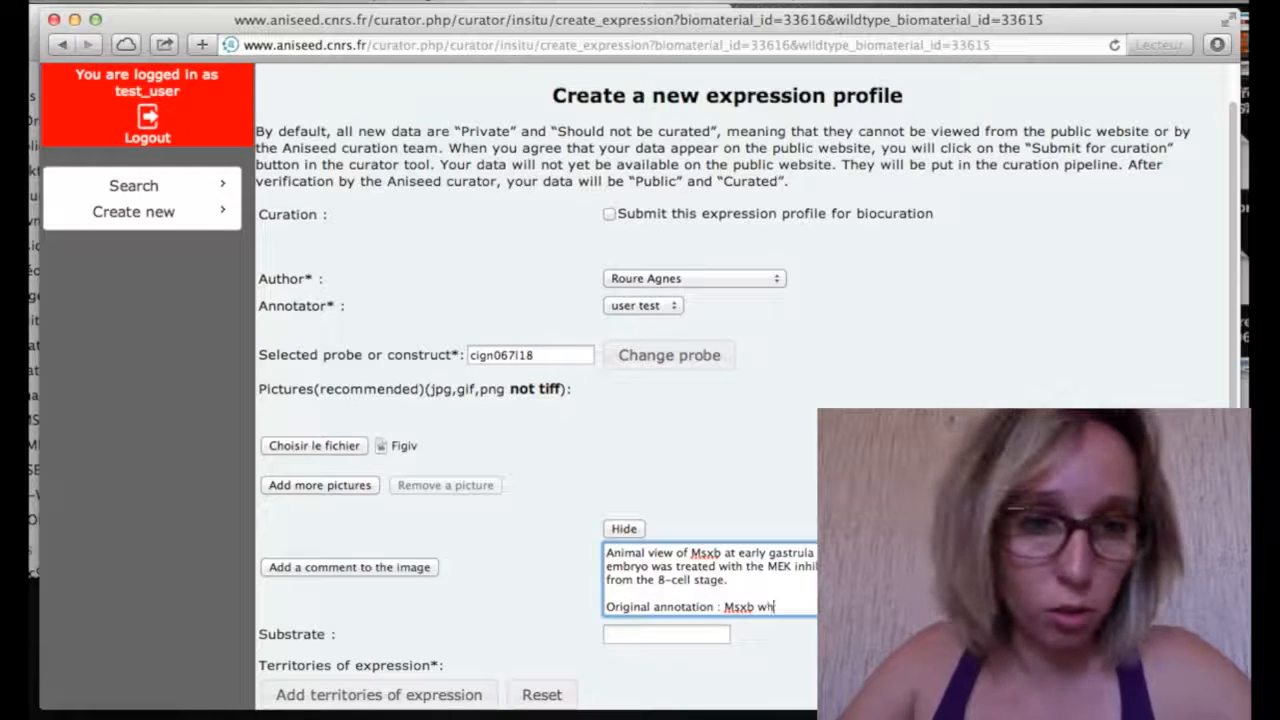
pyautogui.write('ich is no')
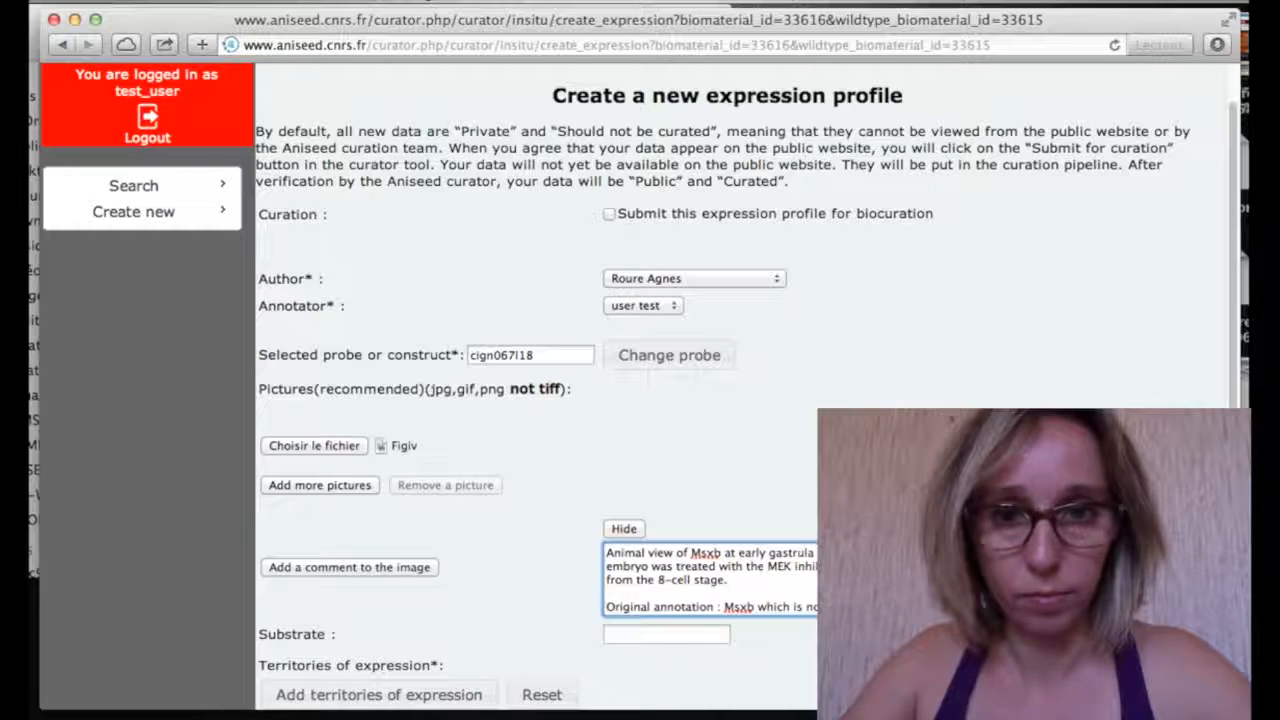
# Complete the comment: Msxb, expressed in the four daughter blastomeres, is not expressed in U0126 embryos
pyautogui.write('expressed in')
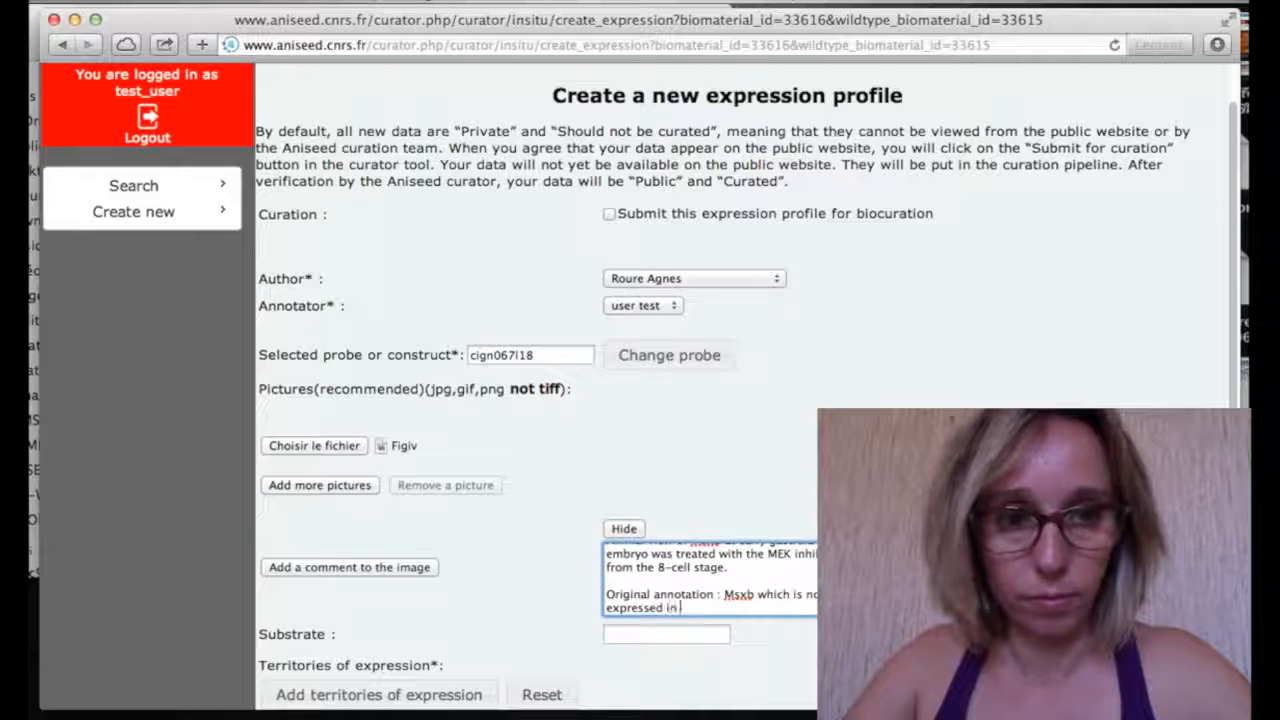
pyautogui.write(' the four')
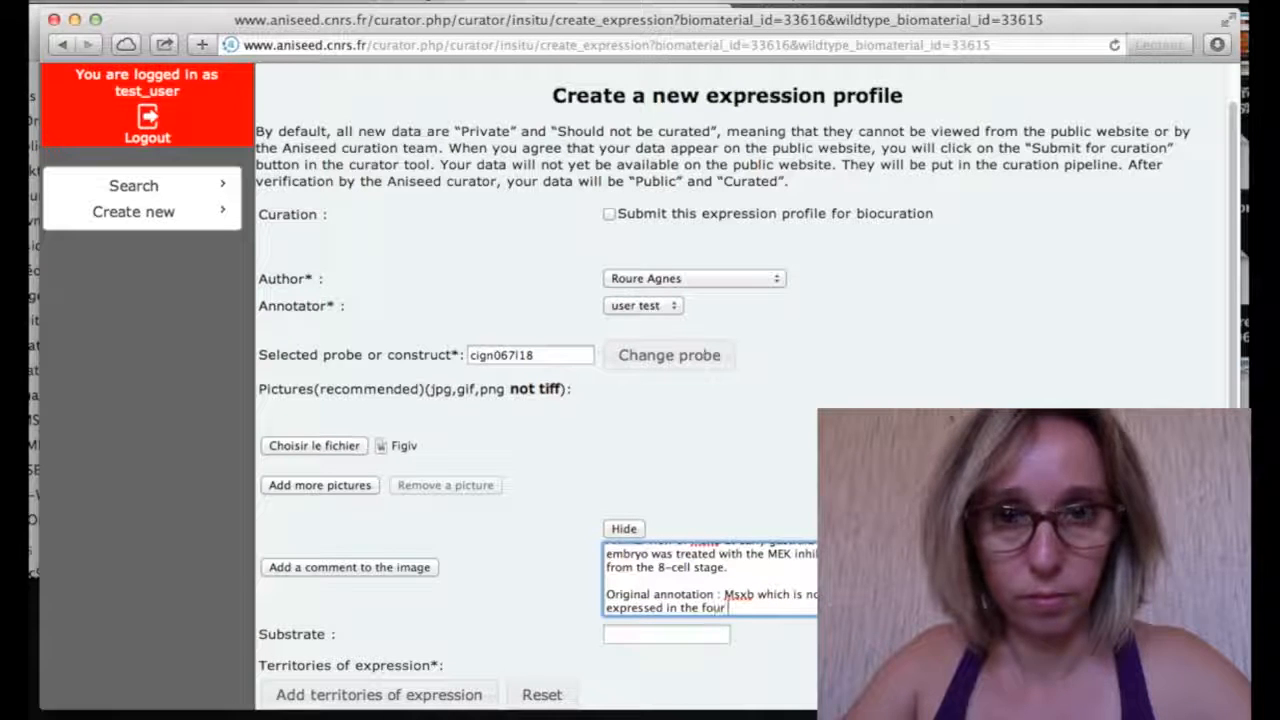
pyautogui.write(' daug')
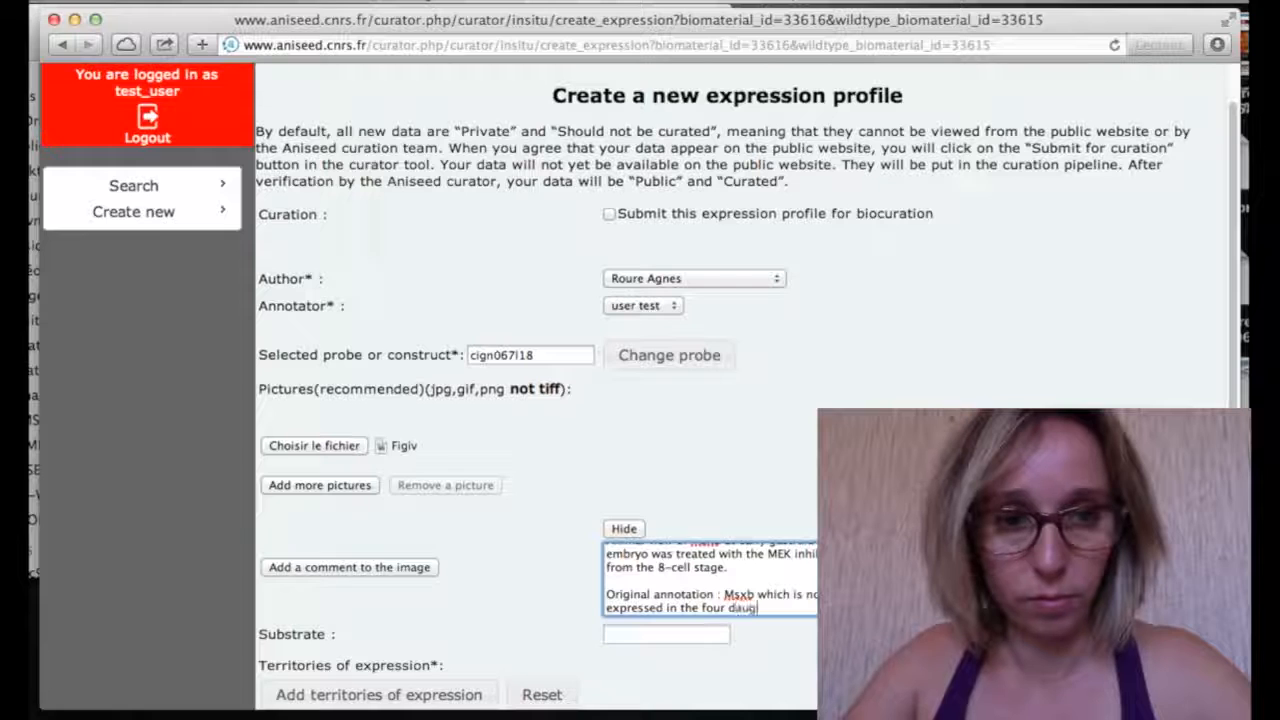
pyautogui.write('hter cells o')
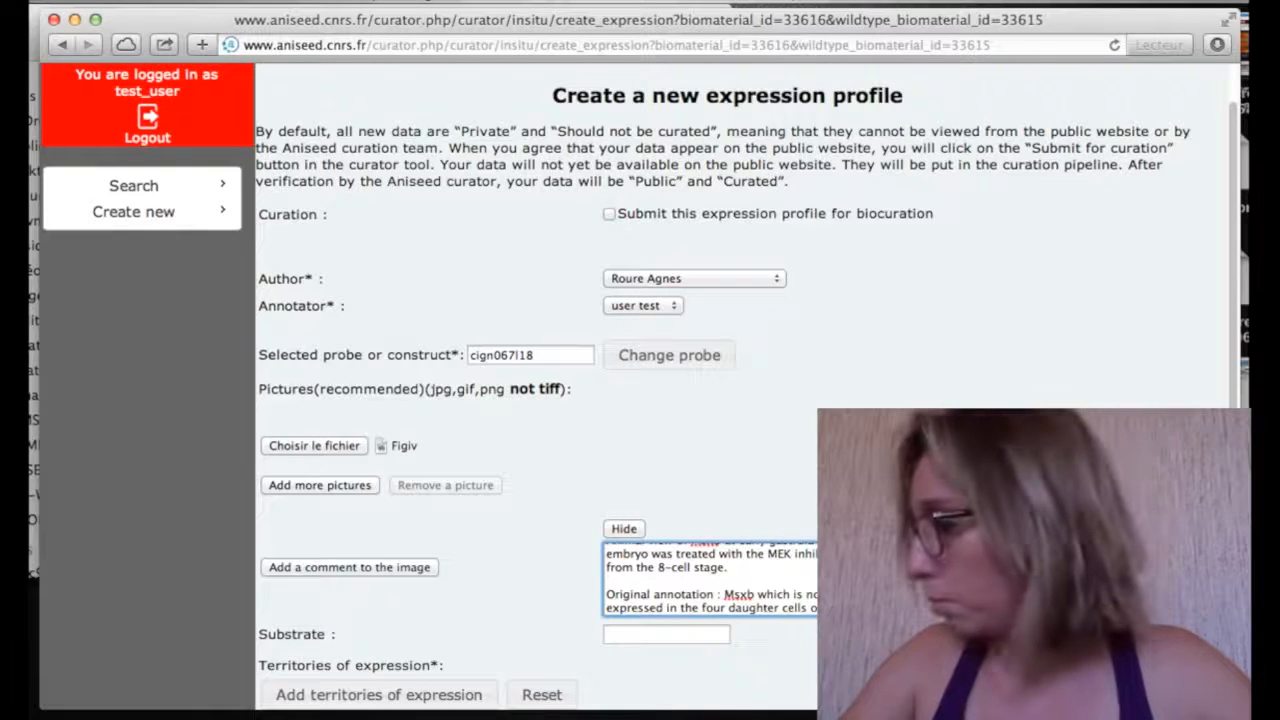
pyautogui.write('lineage')
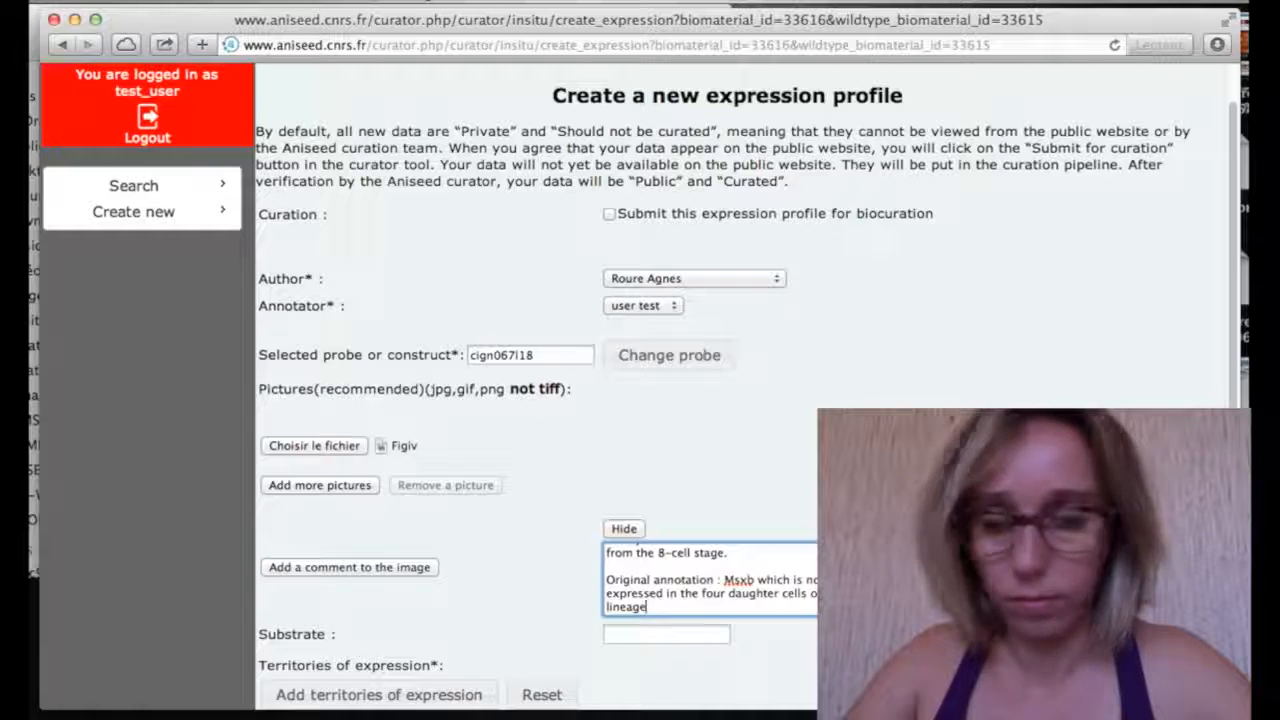
pyautogui.press('BackSpace')
pyautogui.press('BackSpace')
pyautogui.press('BackSpace')
pyautogui.press('BackSpace')
pyautogui.press('BackSpace')
pyautogui.press('BackSpace')
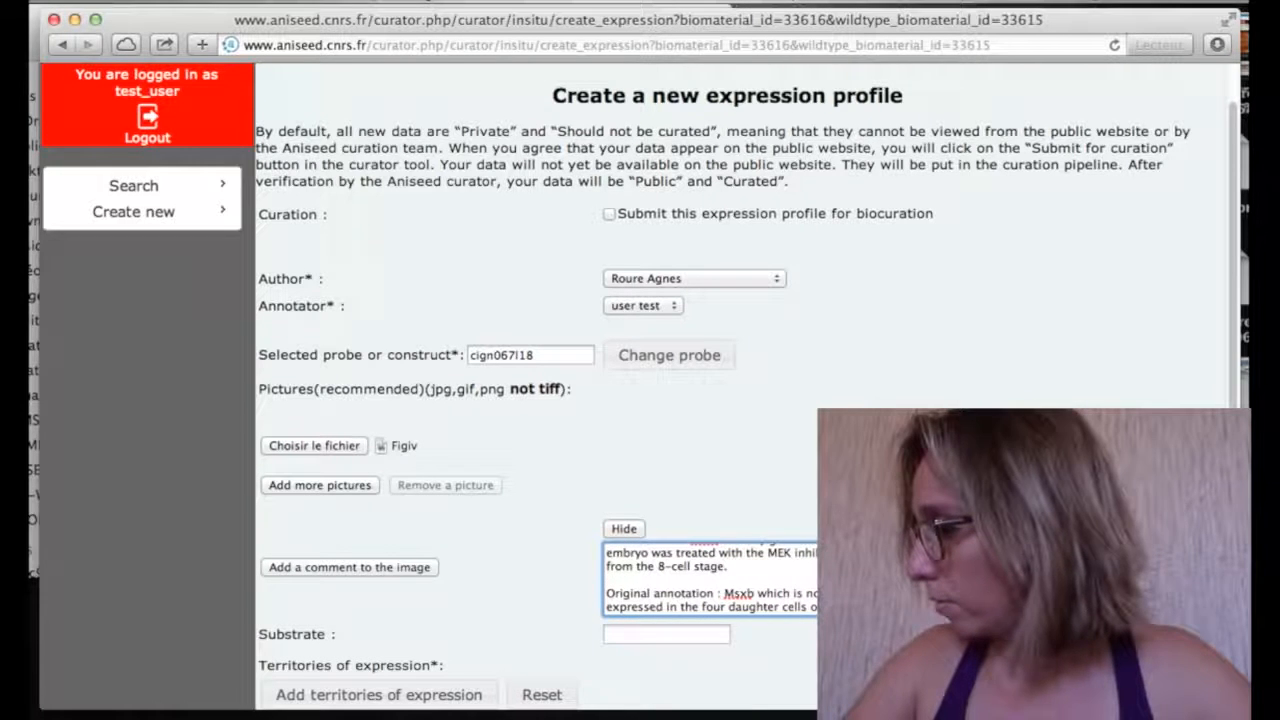
pyautogui.write('blas')
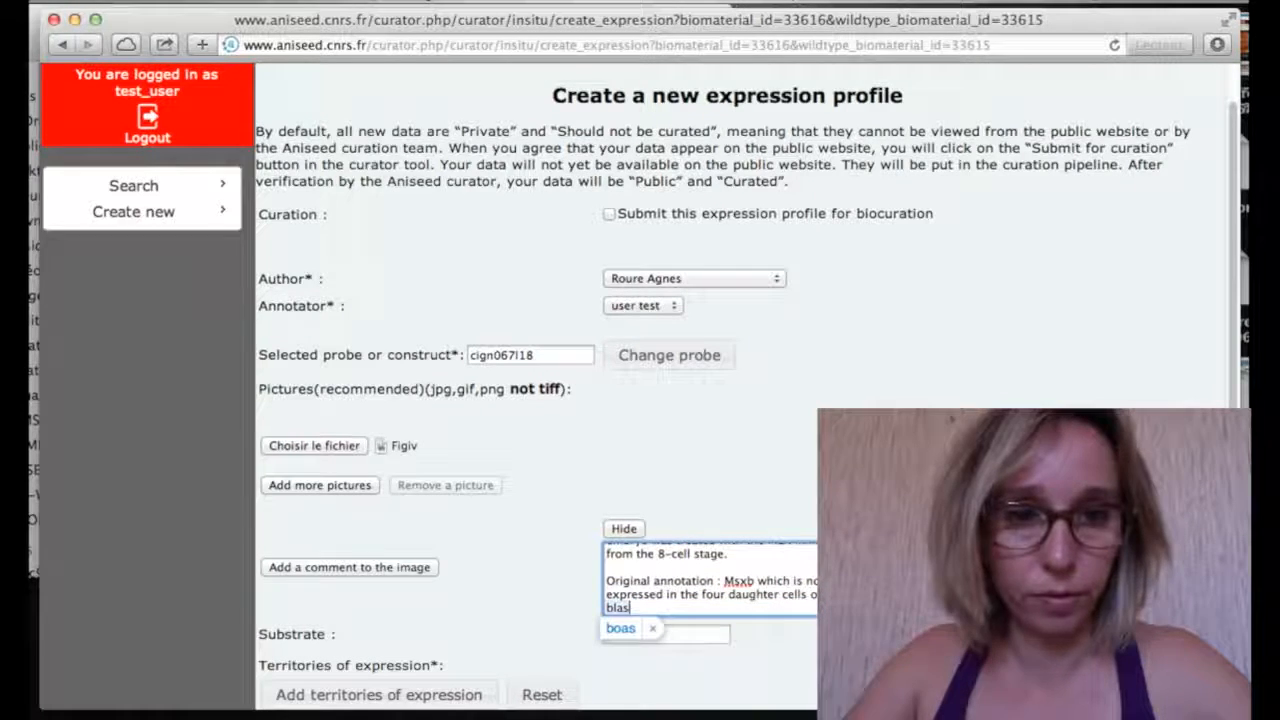
pyautogui.write('tomere')
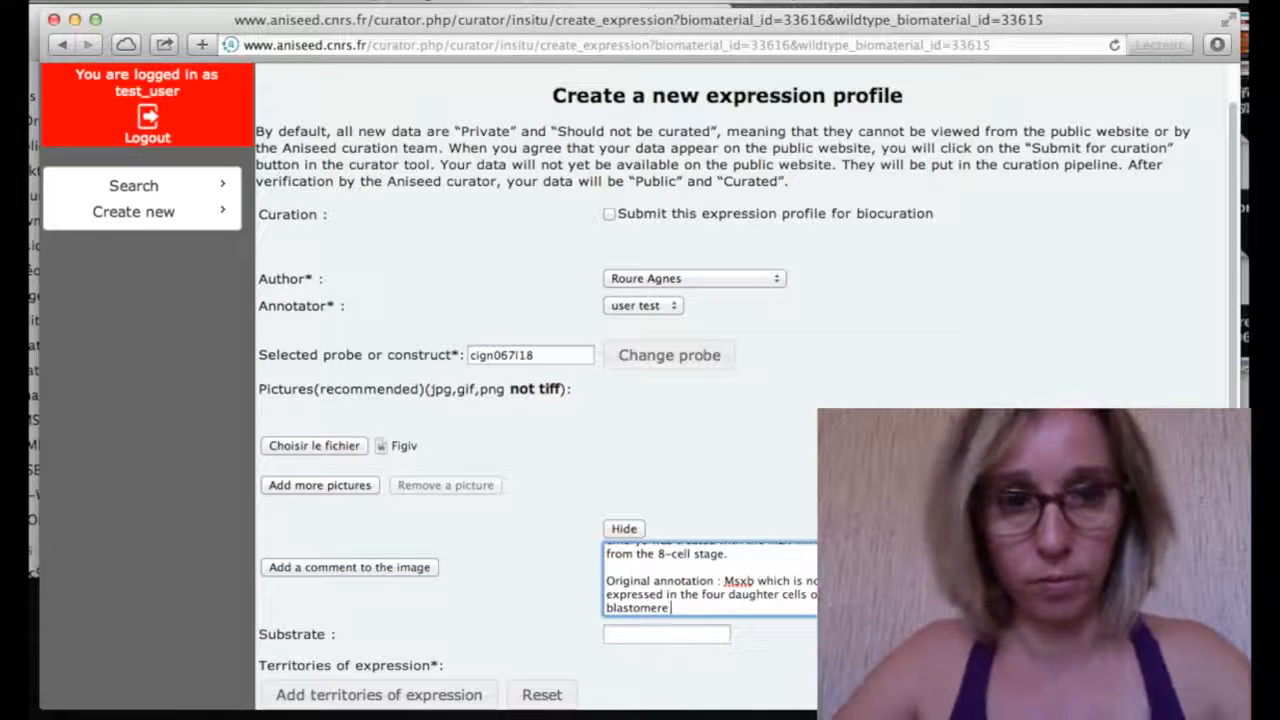
pyautogui.write(' is not e')
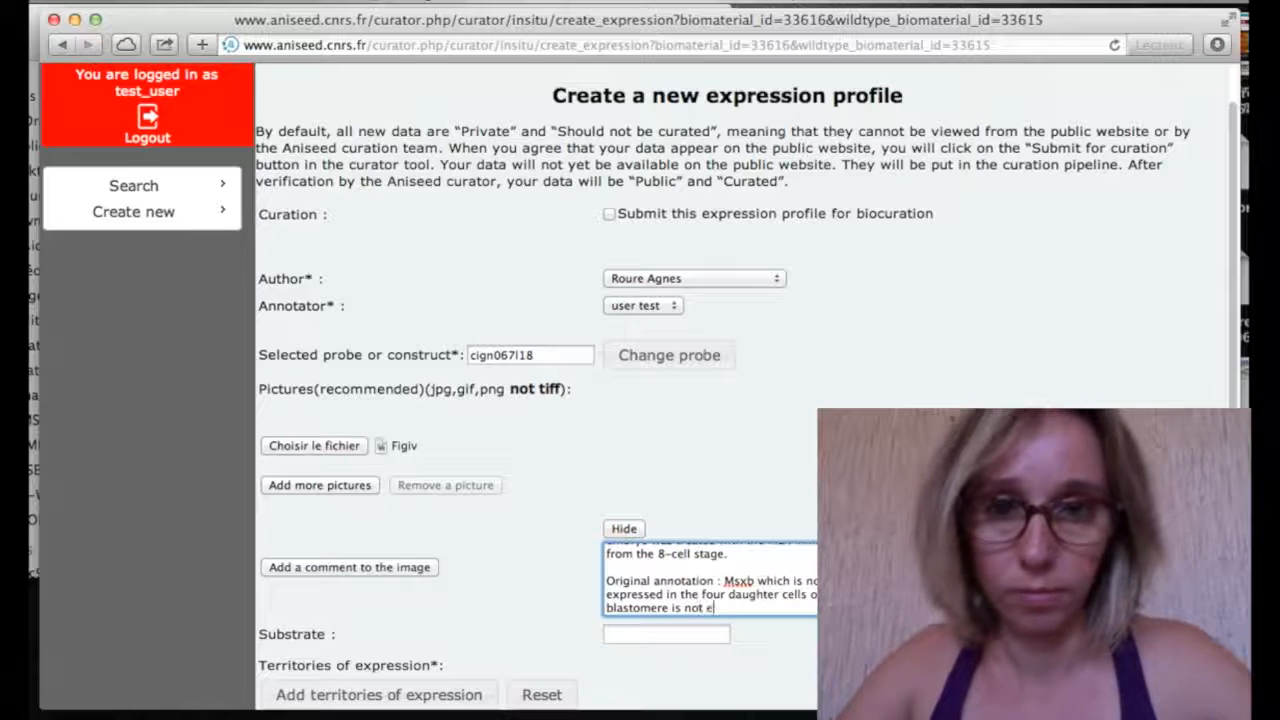
pyautogui.write('xpress')
pyautogui.write('ed')
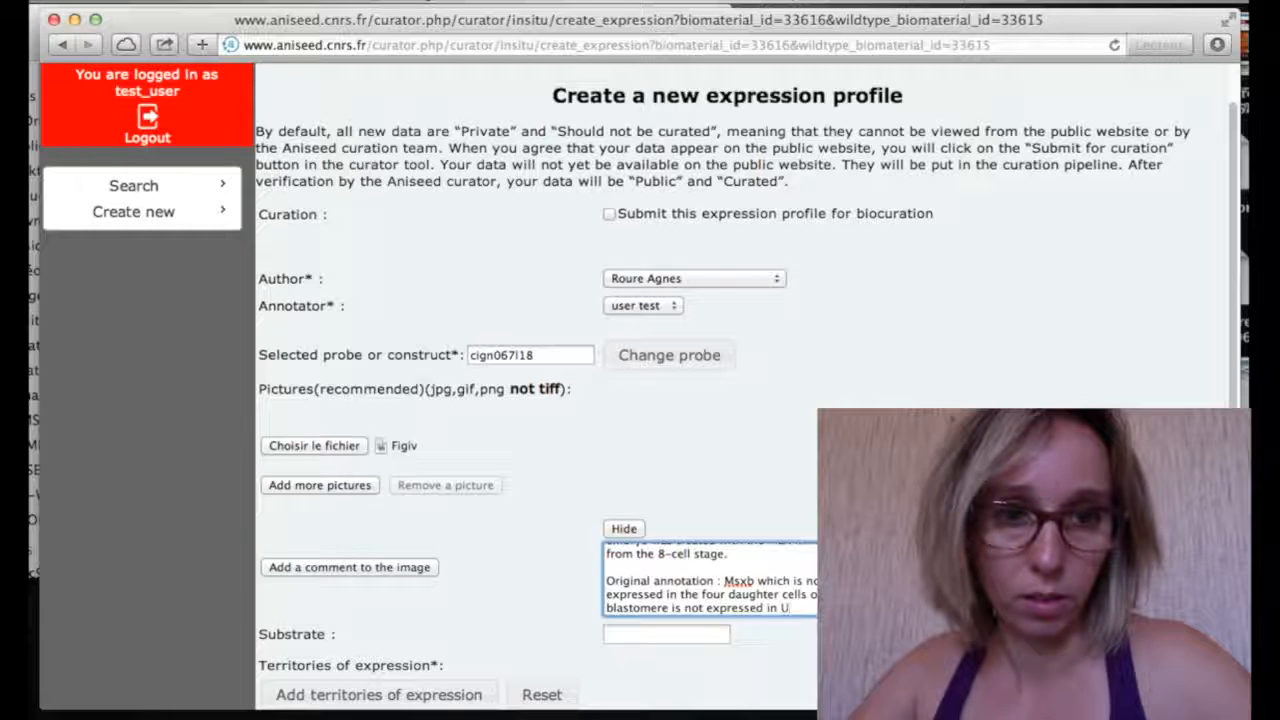
pyautogui.write('in U0126')
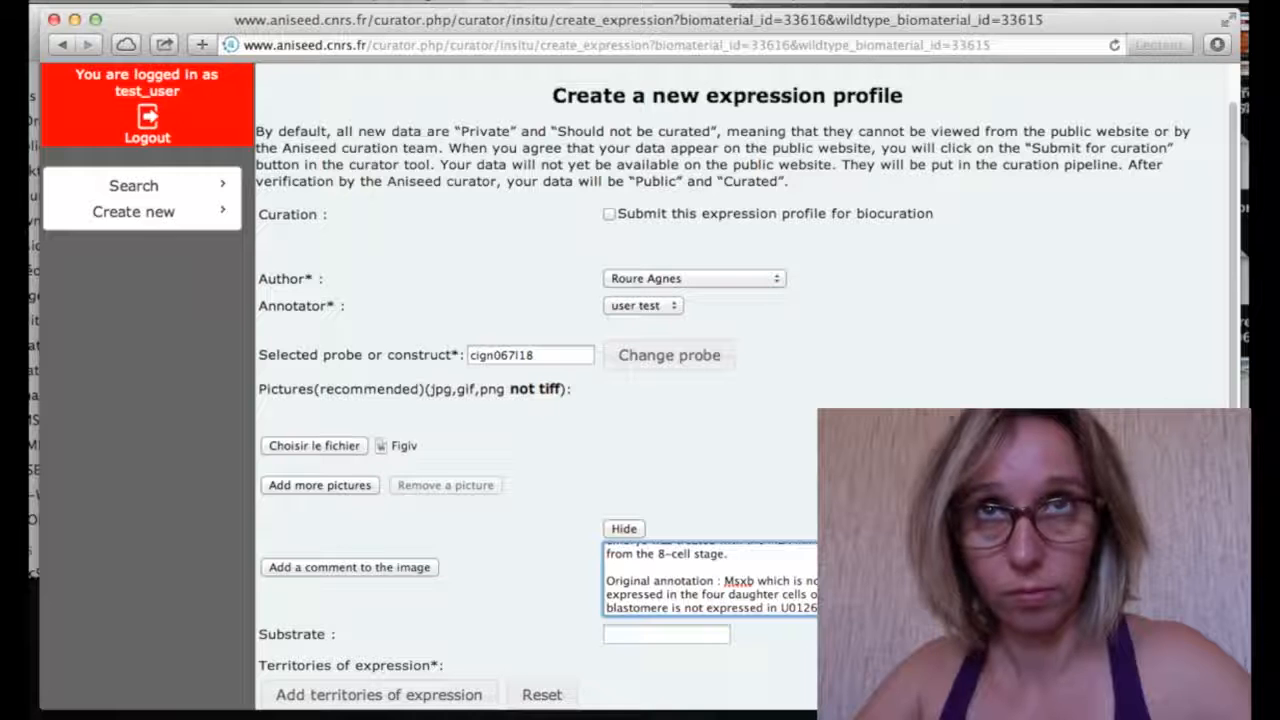
pyautogui.write('embryos.')
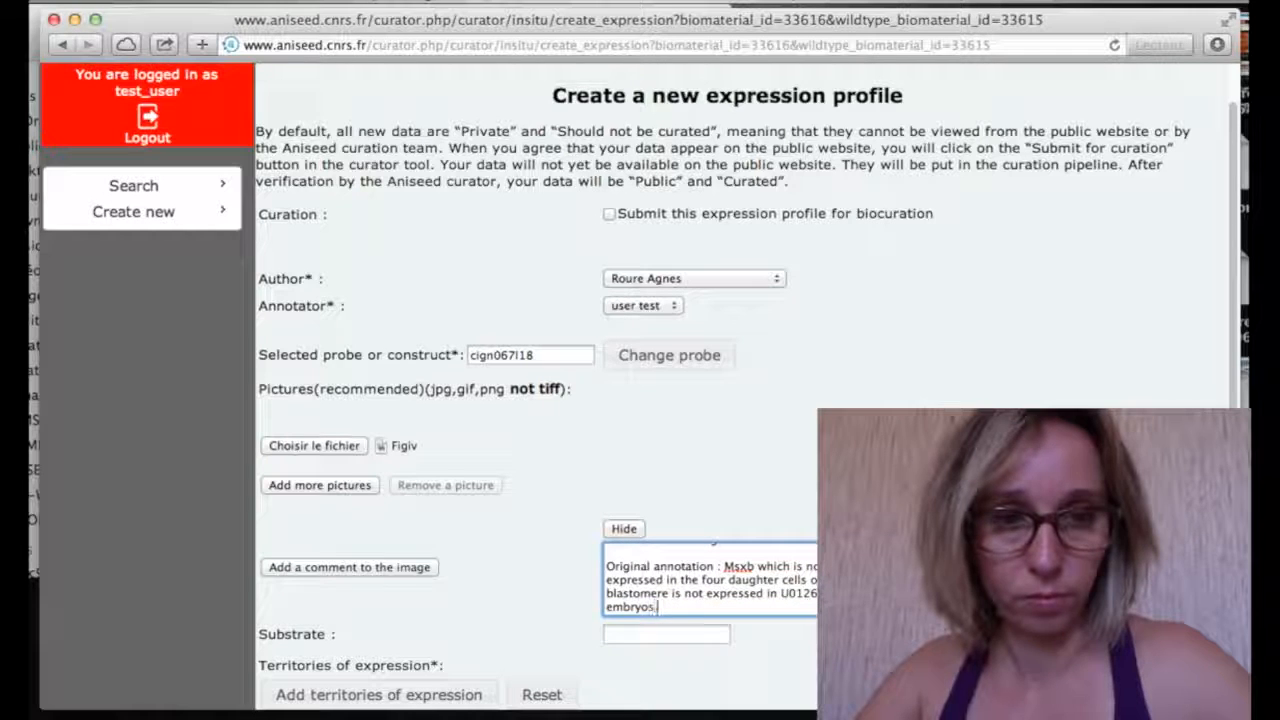
pyautogui.scroll(-2, 731, 583)
# Set the expression profile's substrate to NBT-BCIP
pyautogui.click(677, 546)
pyautogui.write('NBT-BCIP')
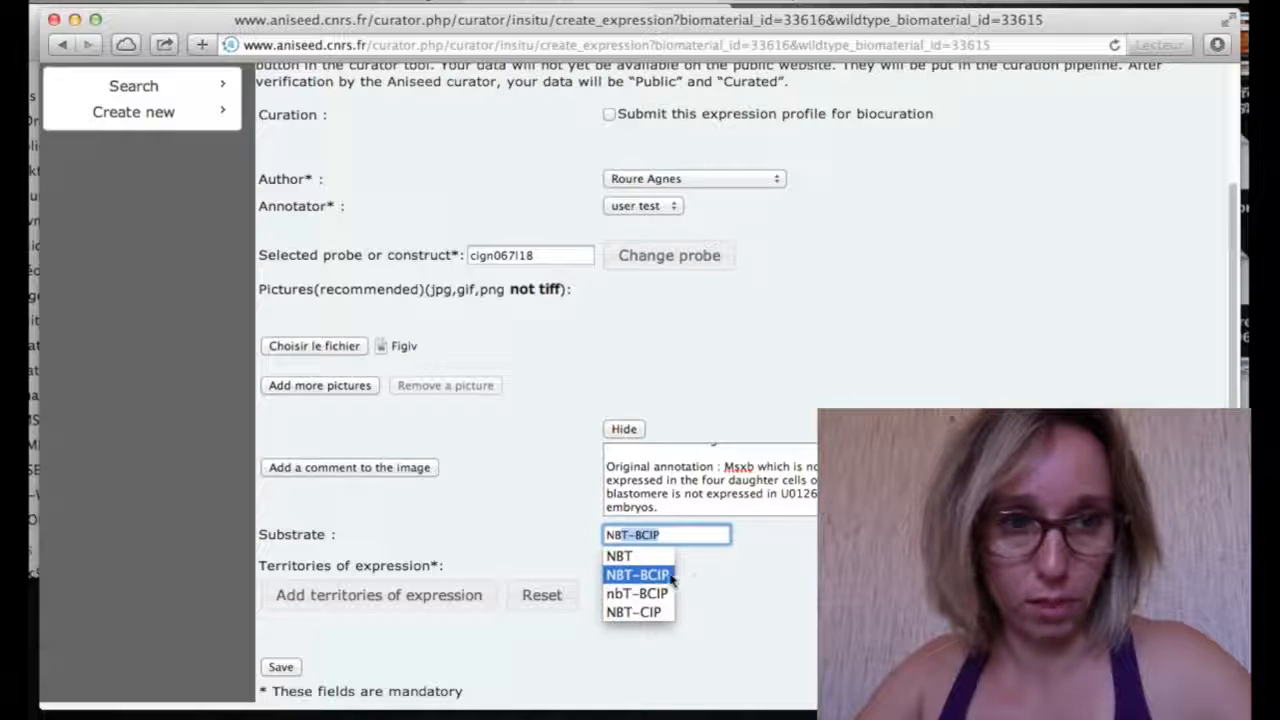
pyautogui.press('Return')
# Mark the territory as No expression and save the expression profile
pyautogui.click(482, 604)
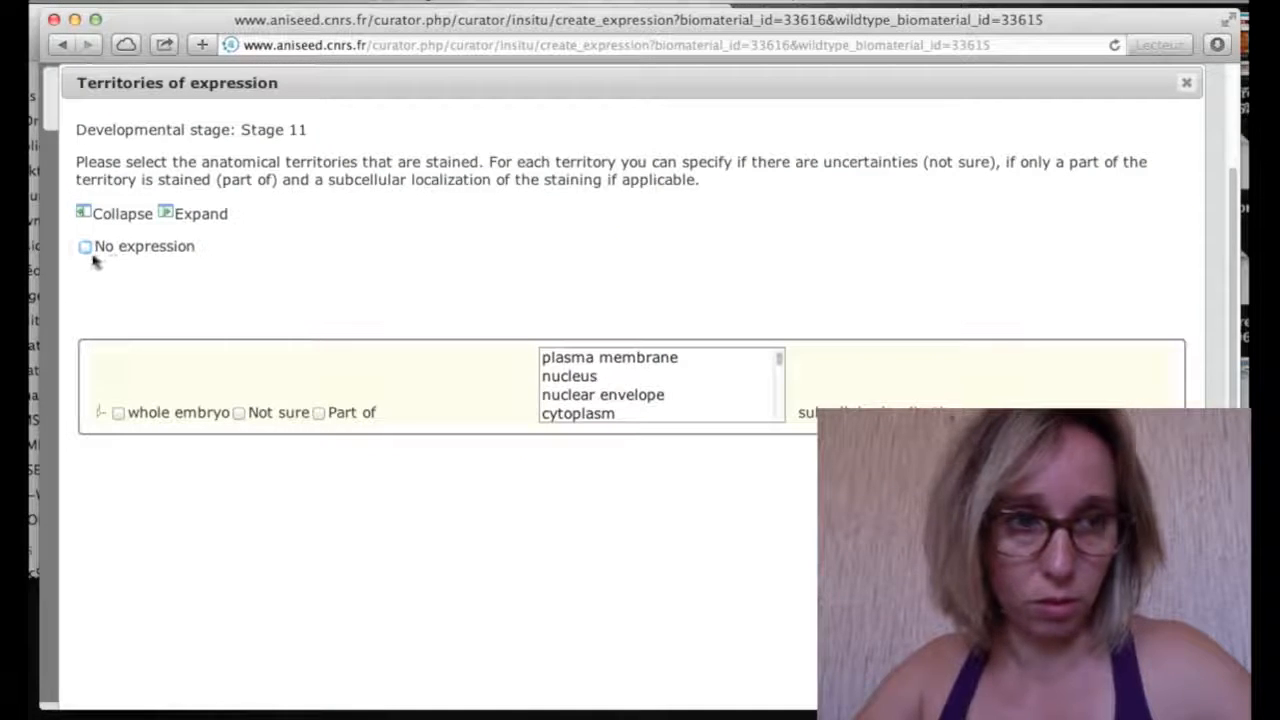
pyautogui.click(86, 247)
pyautogui.scroll(-3, 634, 503)
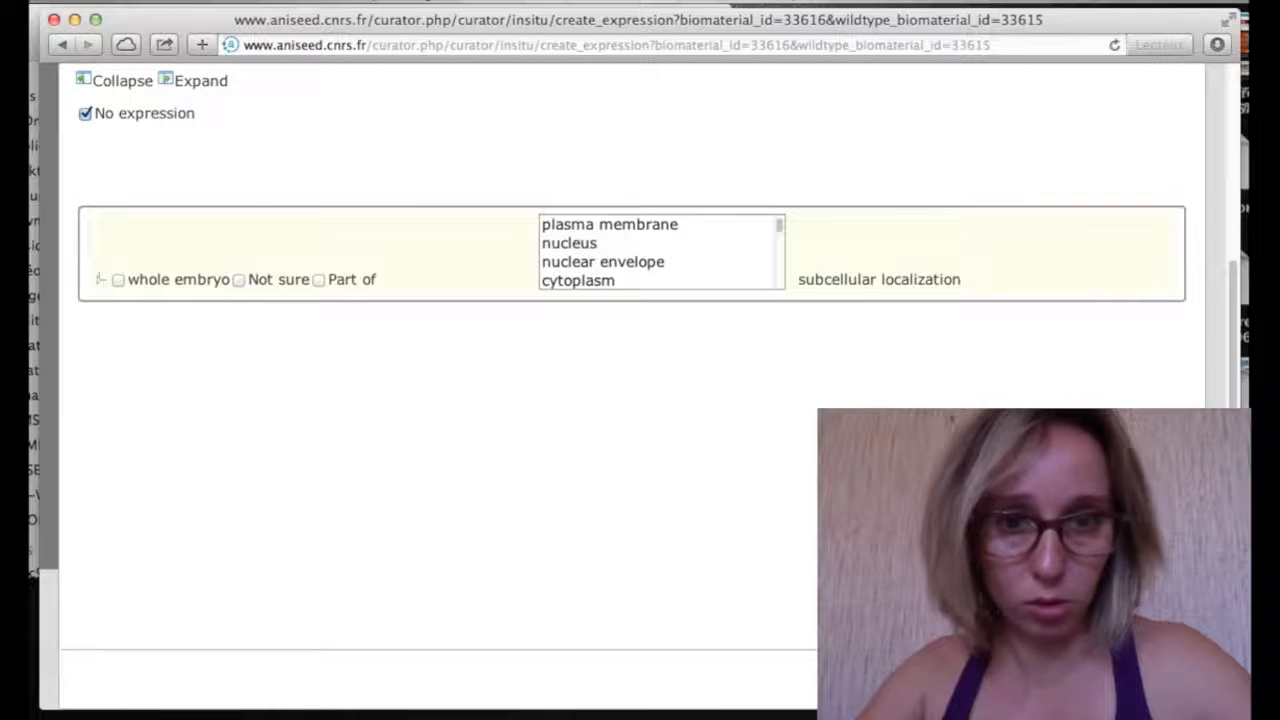
pyautogui.click(1100, 681)
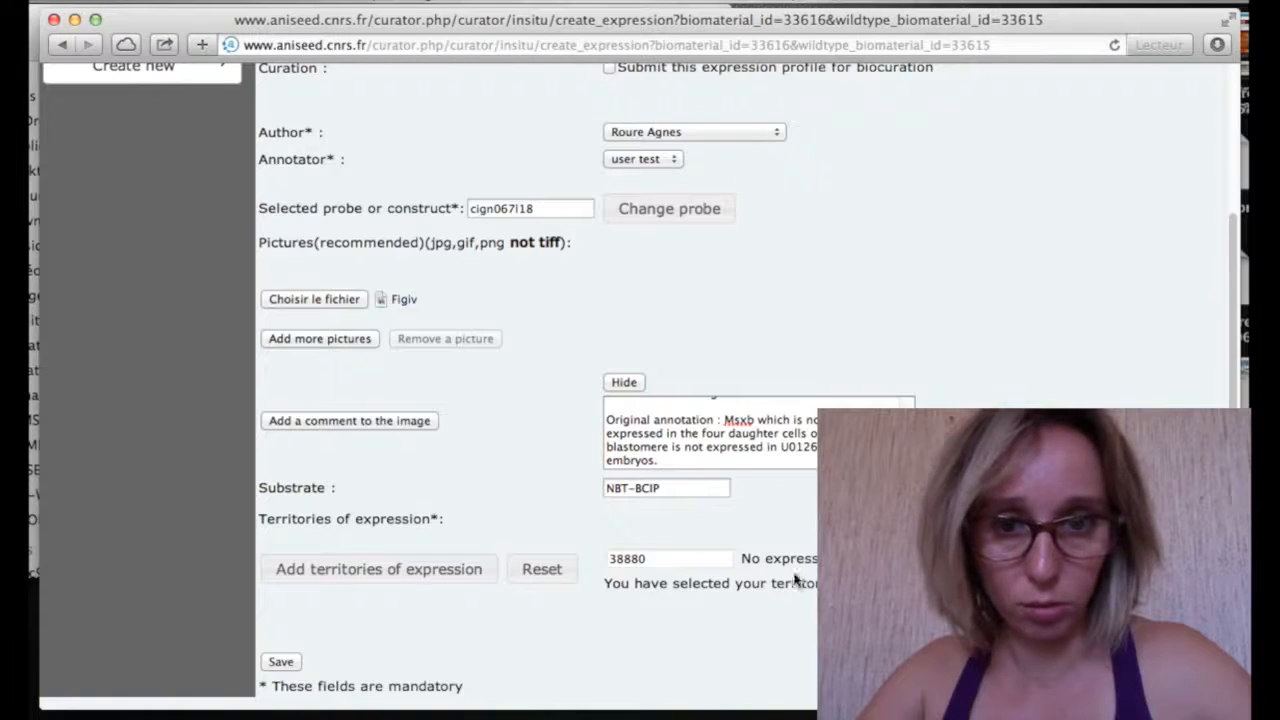
pyautogui.click(288, 664)
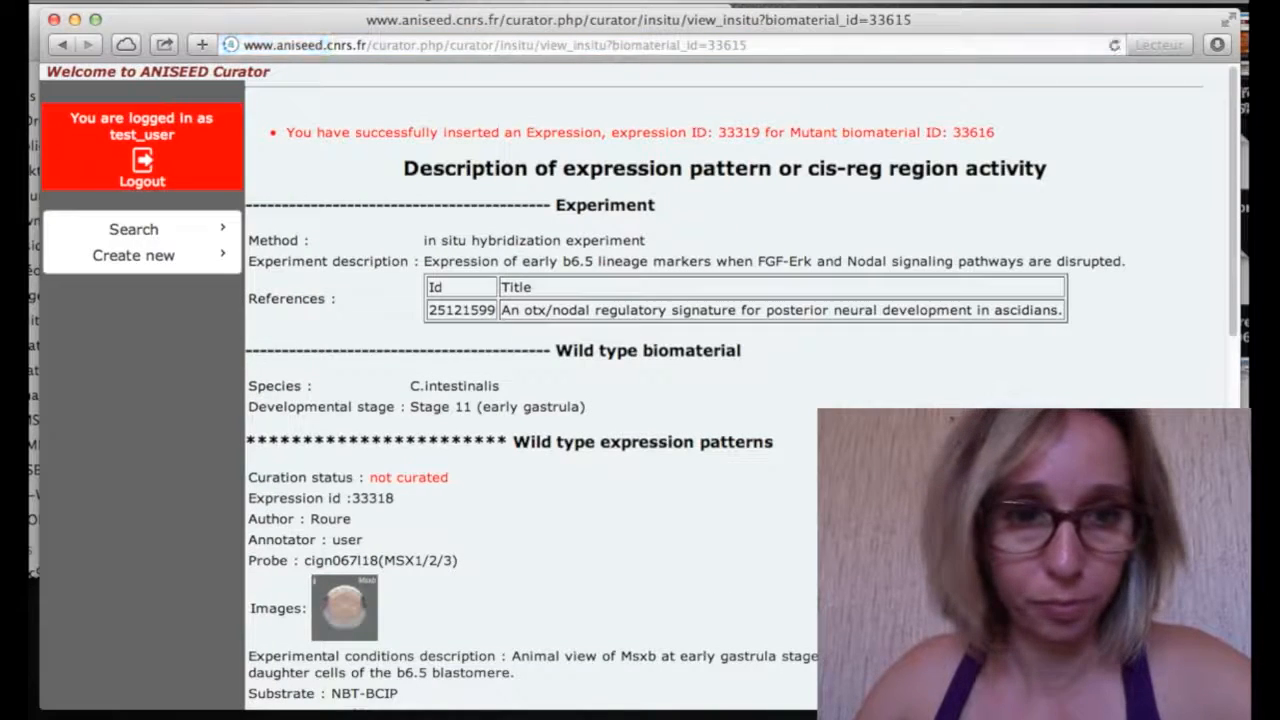
# Reread saved profile 33319's experimental conditions text, then begin another mutant biomaterial
pyautogui.scroll(-10, 640, 400)
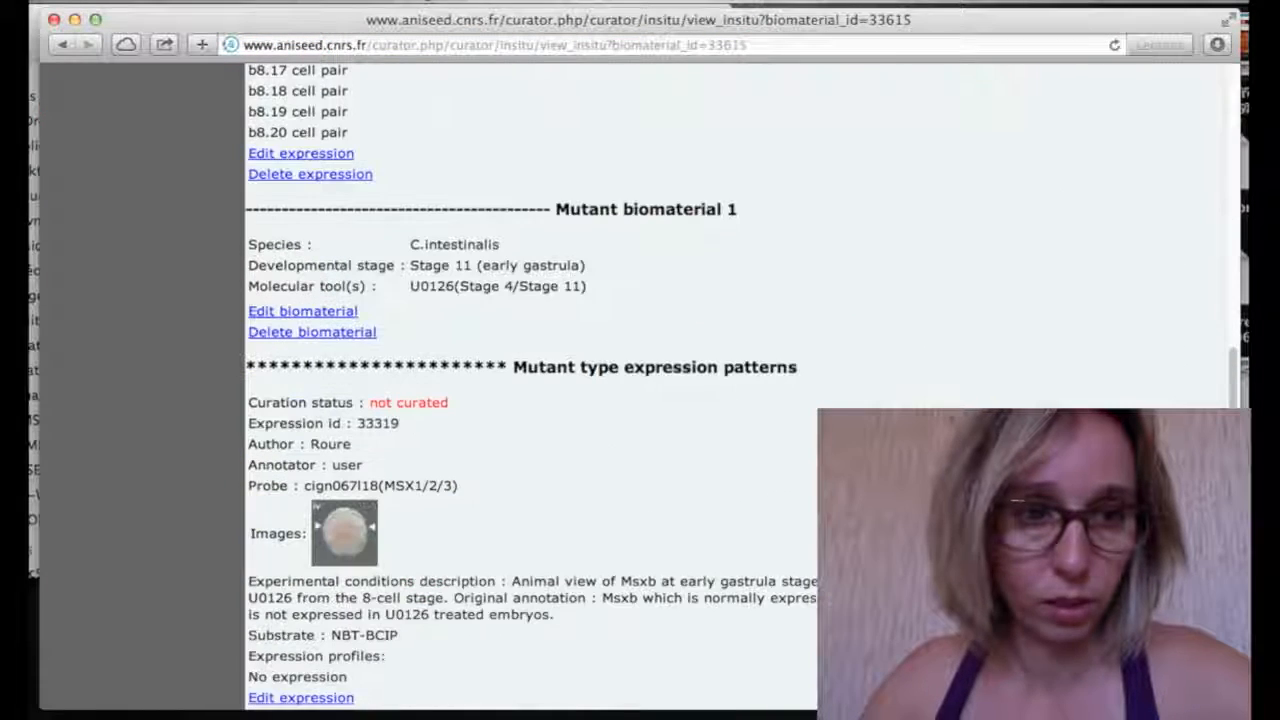
pyautogui.scroll(-3, 430, 614)
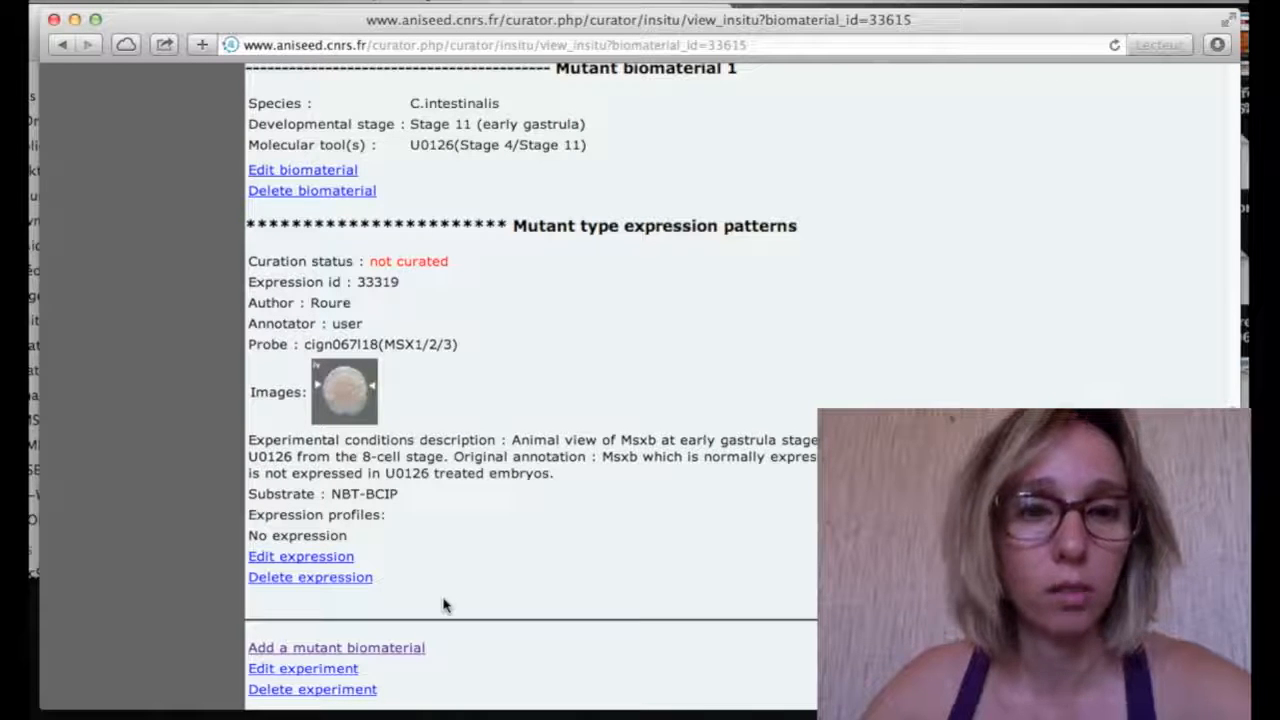
pyautogui.scroll(-2, 445, 606)
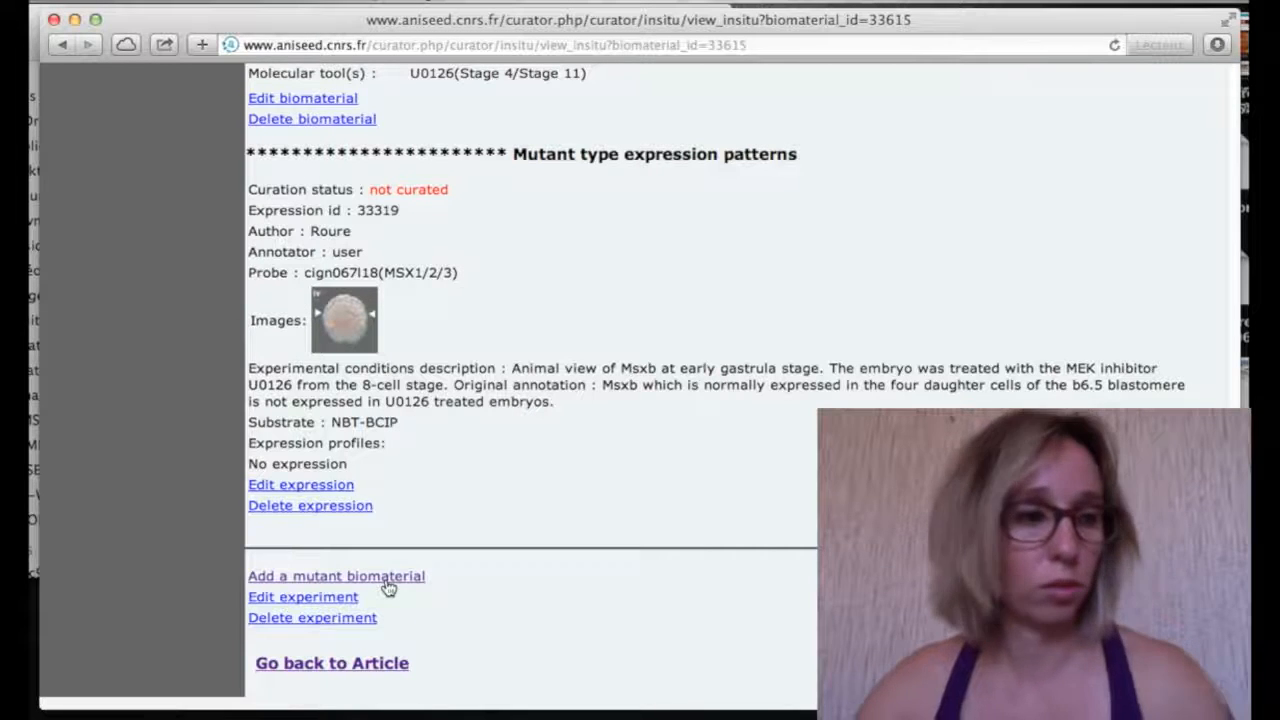
pyautogui.moveTo(256, 374); pyautogui.dragTo(569, 417)
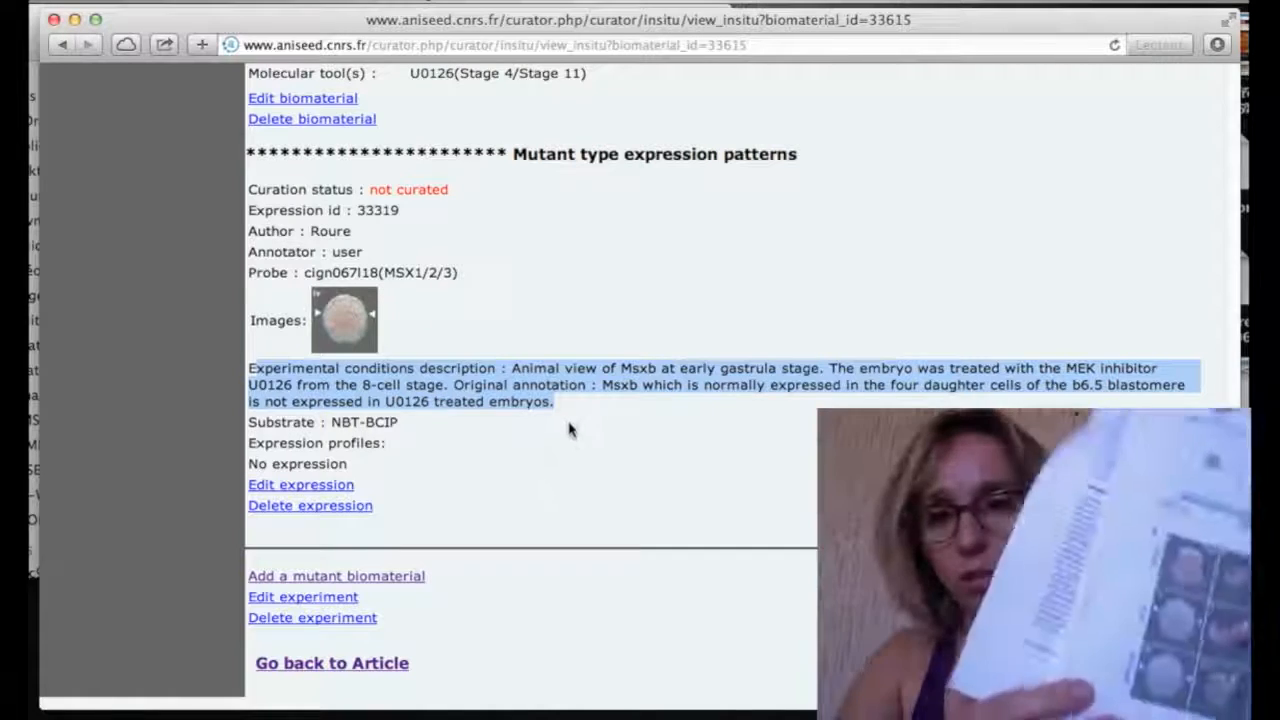
pyautogui.click(569, 418)
pyautogui.moveTo(574, 413); pyautogui.dragTo(512, 369)
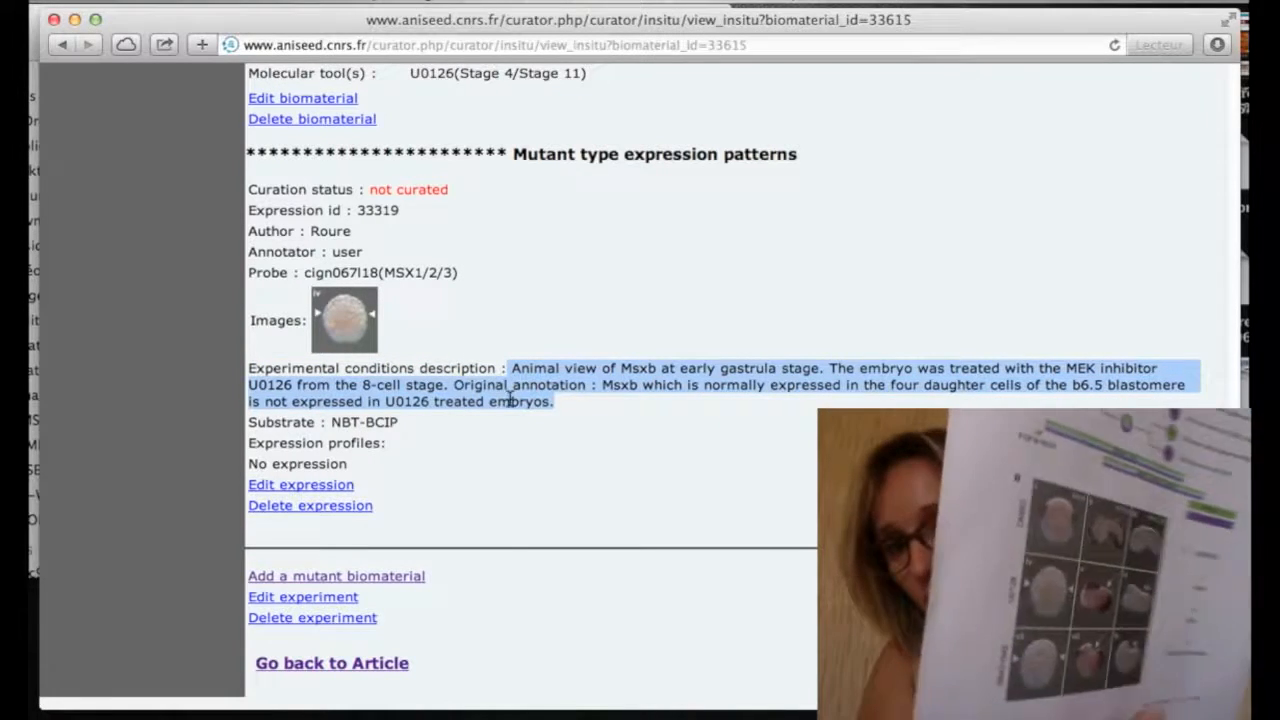
pyautogui.click(426, 618)
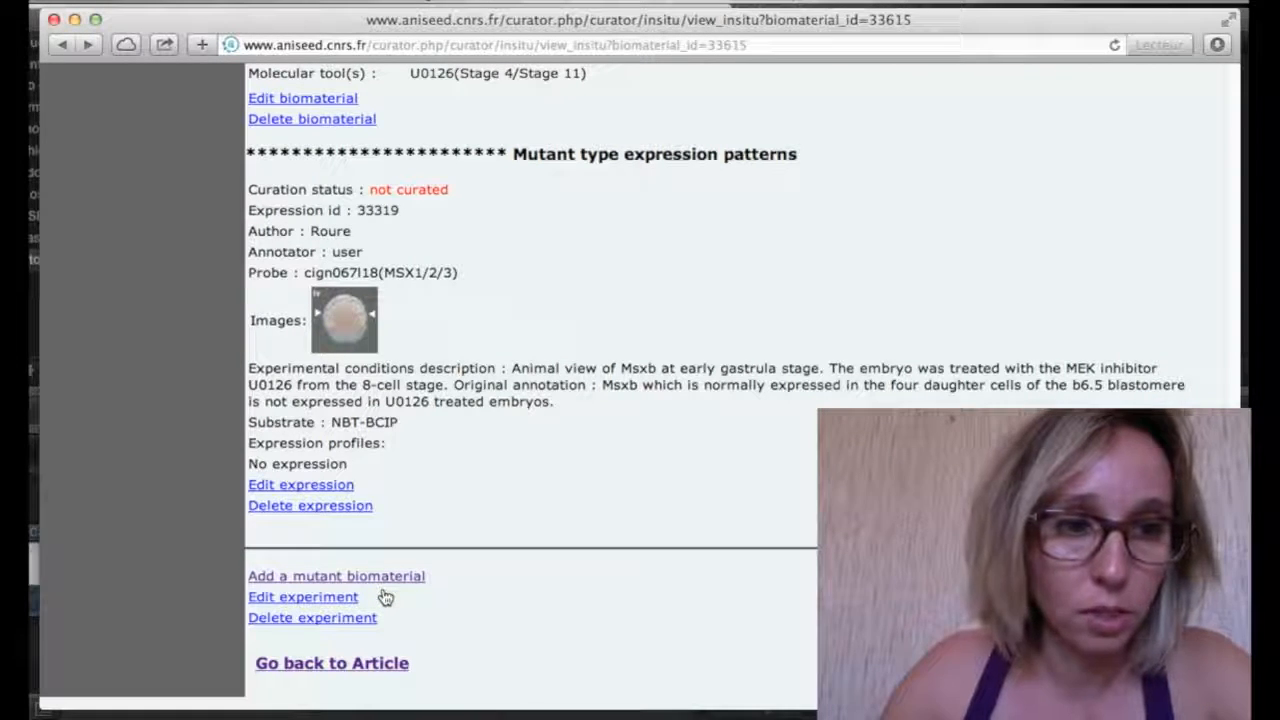
pyautogui.click(383, 584)
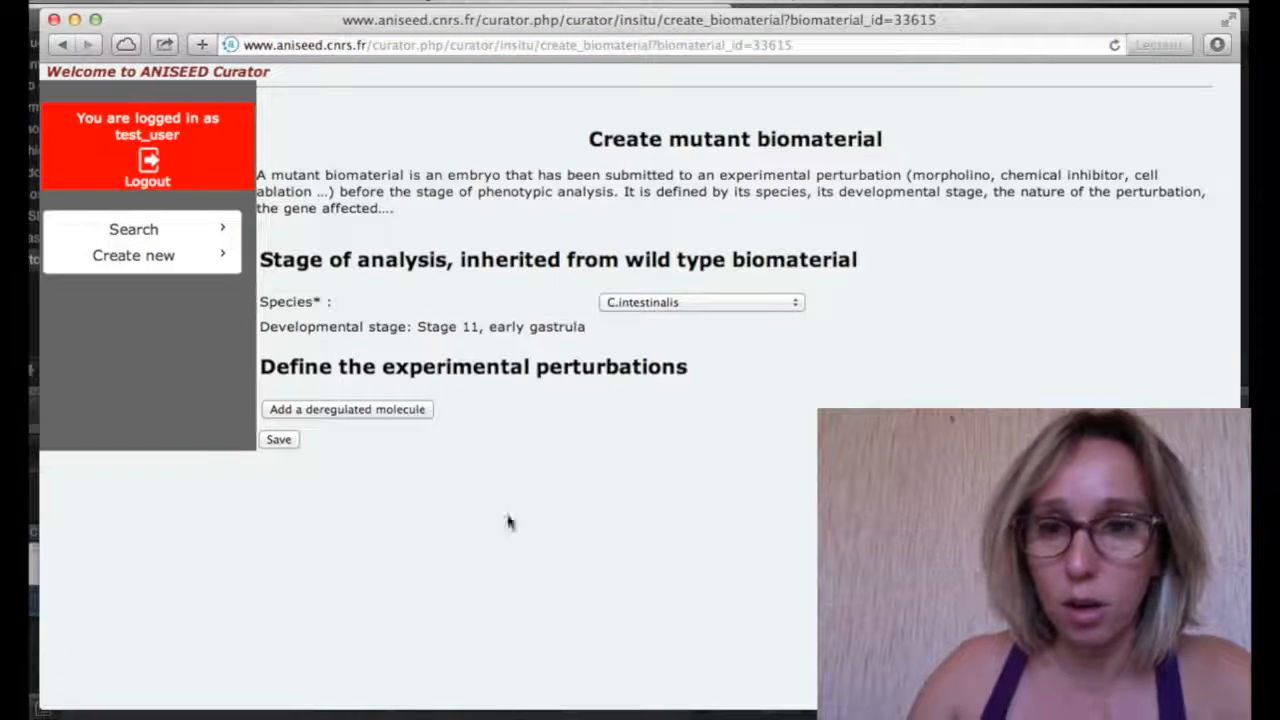
# Keep C.intestinalis as species and add SB431542 as the deregulated molecular tool
pyautogui.click(761, 308)
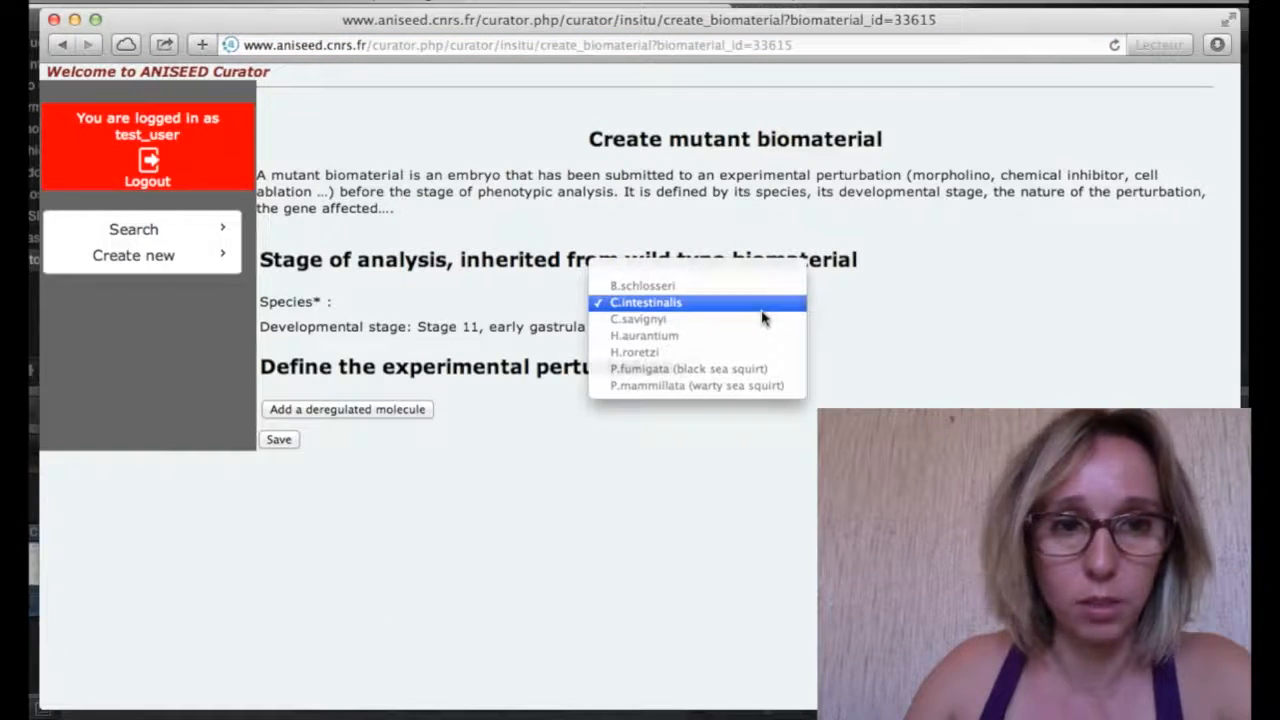
pyautogui.click(752, 304)
pyautogui.click(391, 416)
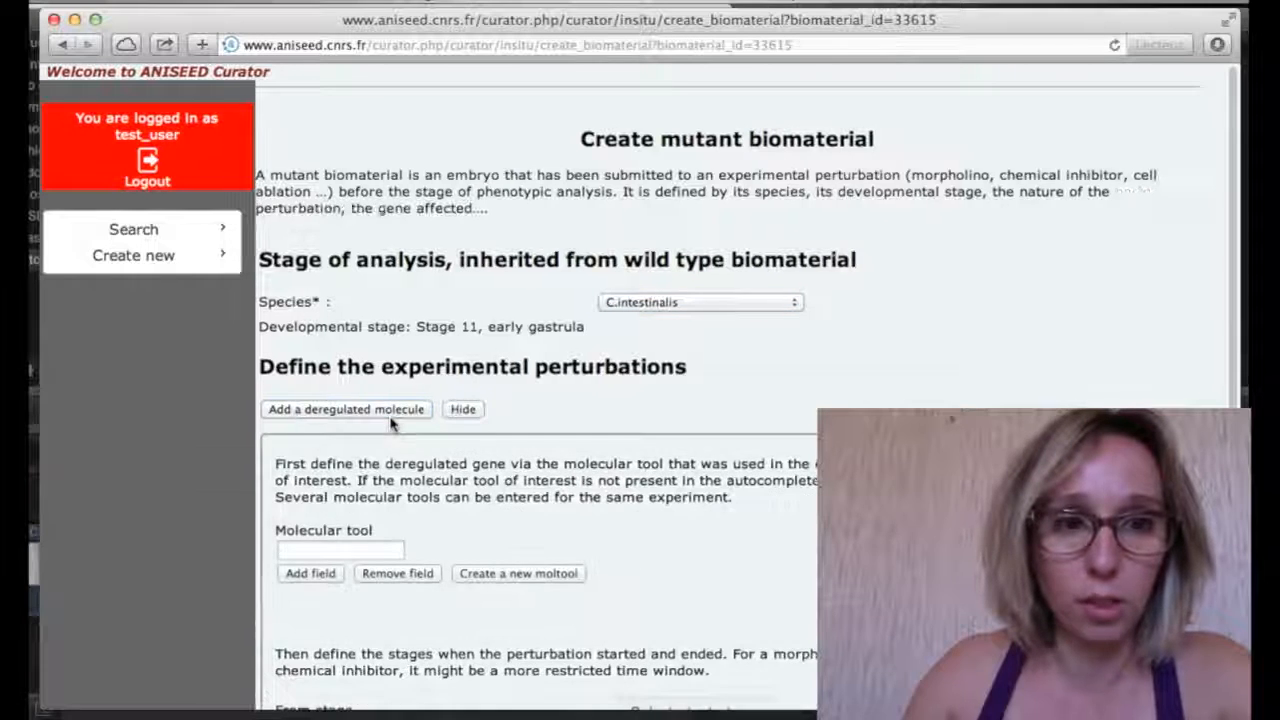
pyautogui.scroll(-4, 391, 423)
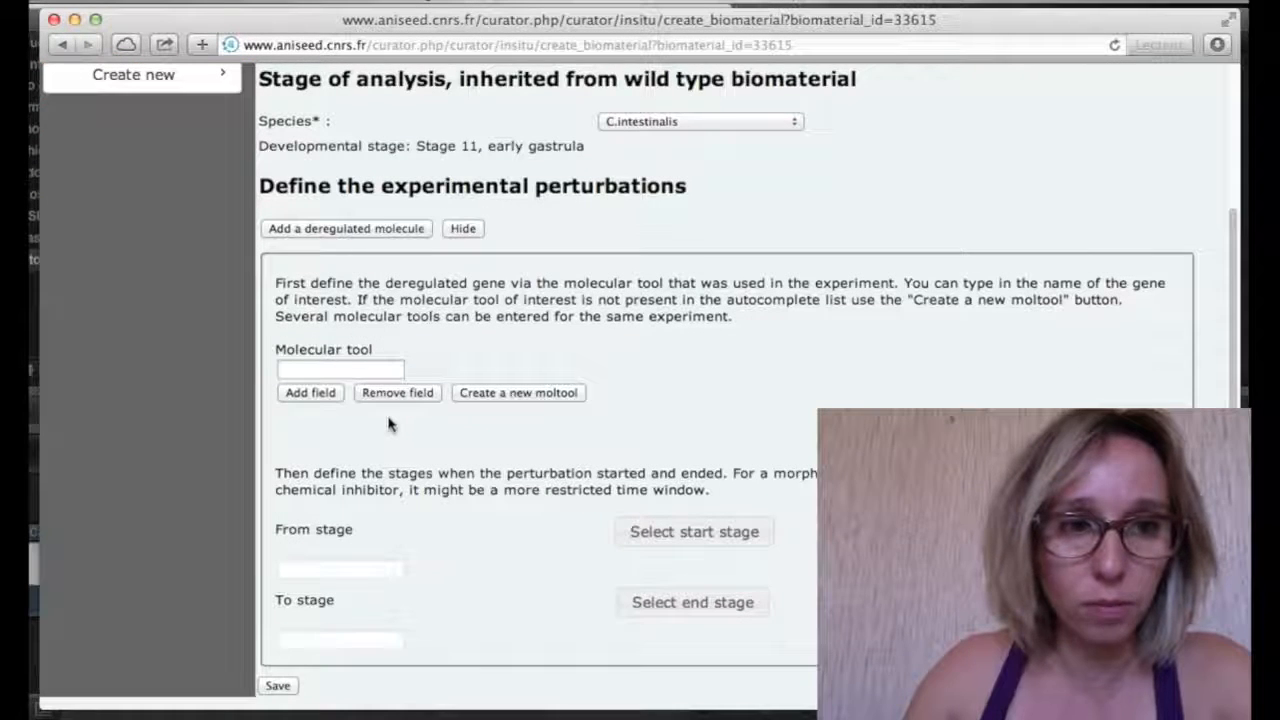
pyautogui.click(363, 373)
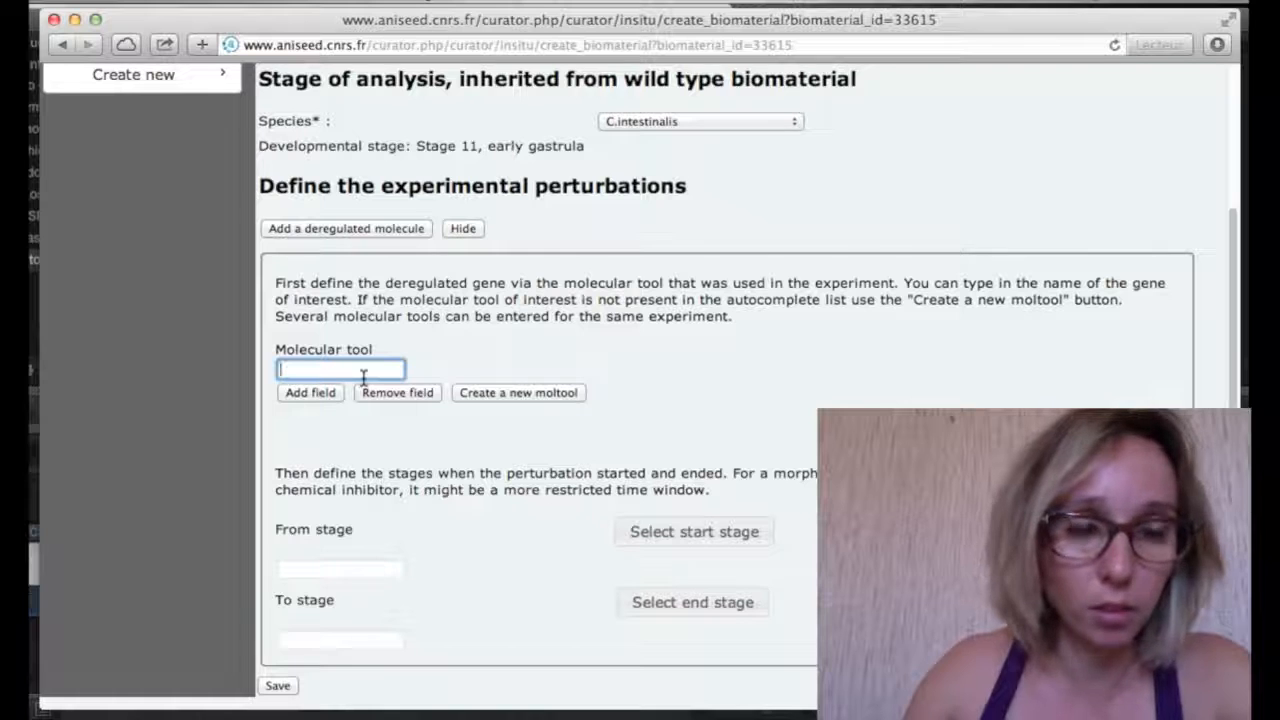
pyautogui.write('SB4')
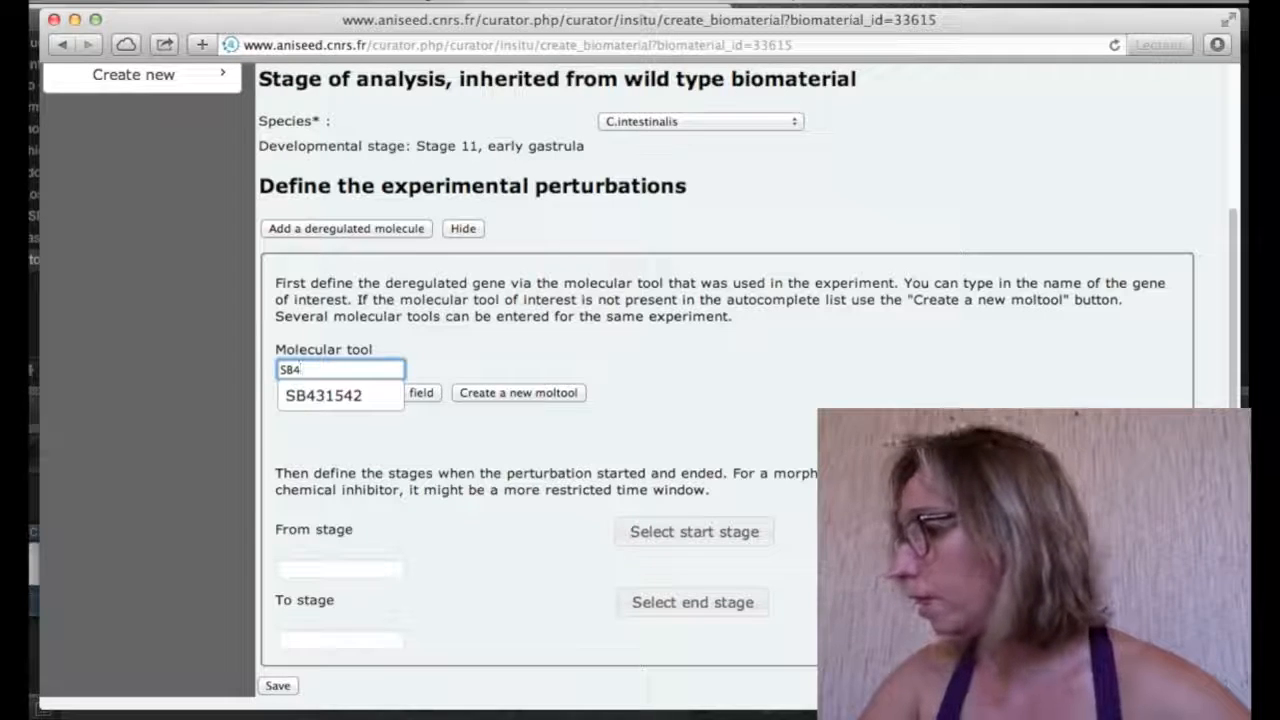
pyautogui.click(378, 395)
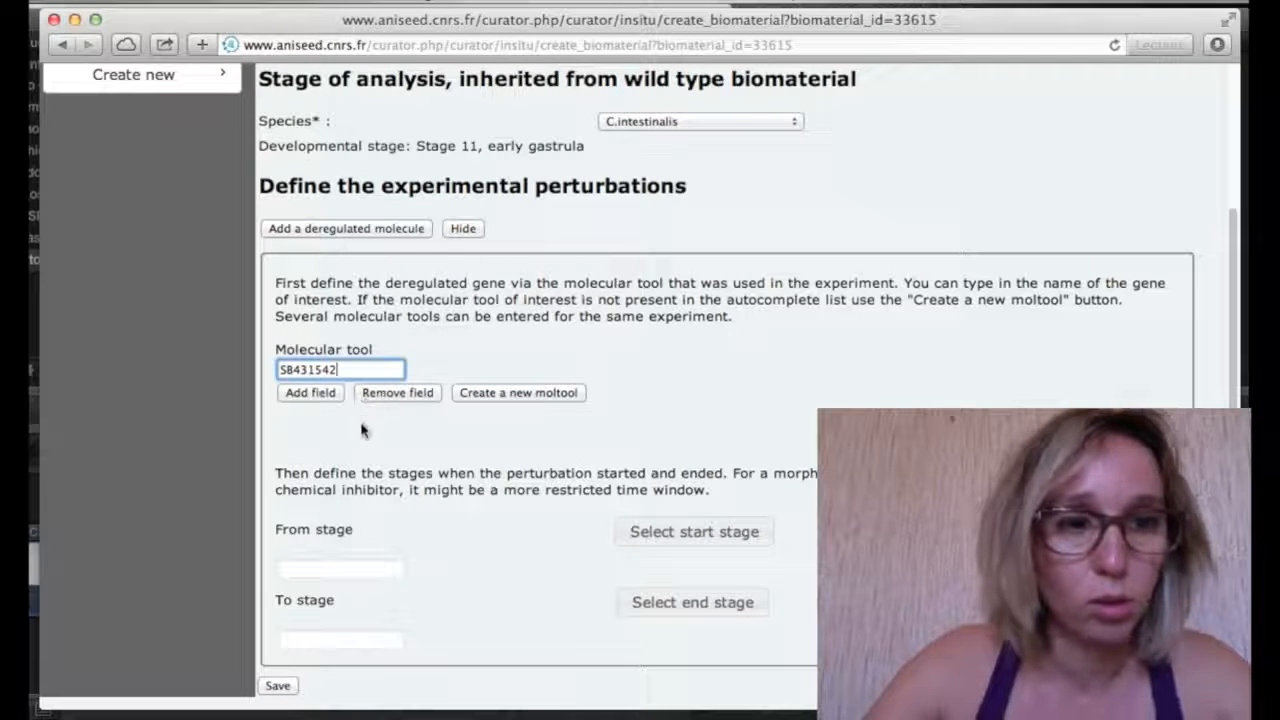
# Set the treatment from Stage 5a (early 16-cell) to Stage 11 (early gastrula) and save
pyautogui.click(702, 540)
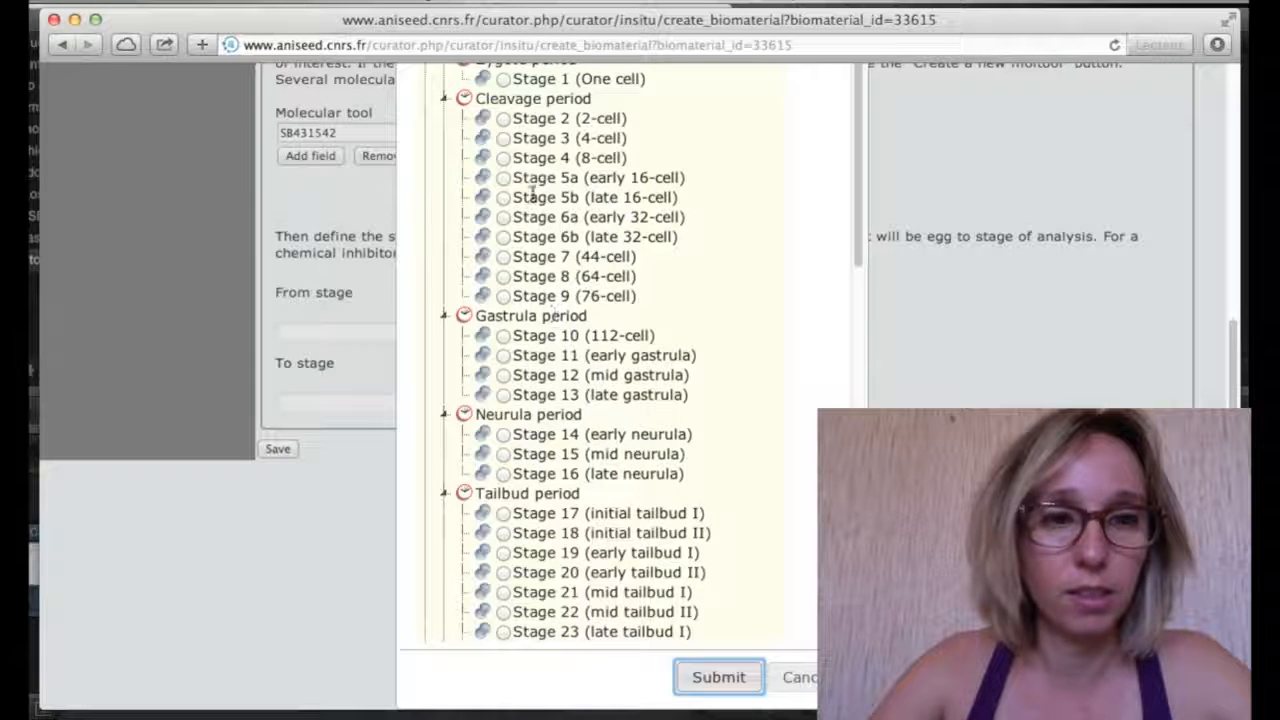
pyautogui.click(503, 177)
pyautogui.click(720, 682)
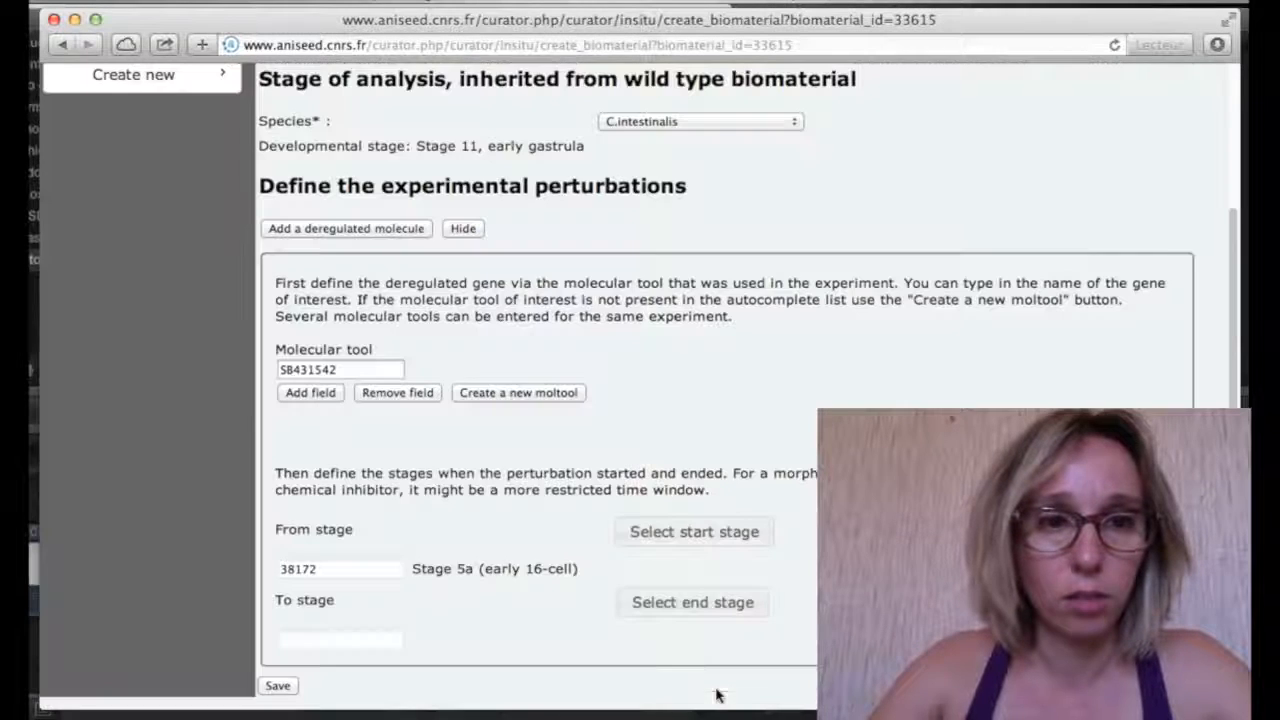
pyautogui.click(655, 608)
pyautogui.scroll(-3, 628, 567)
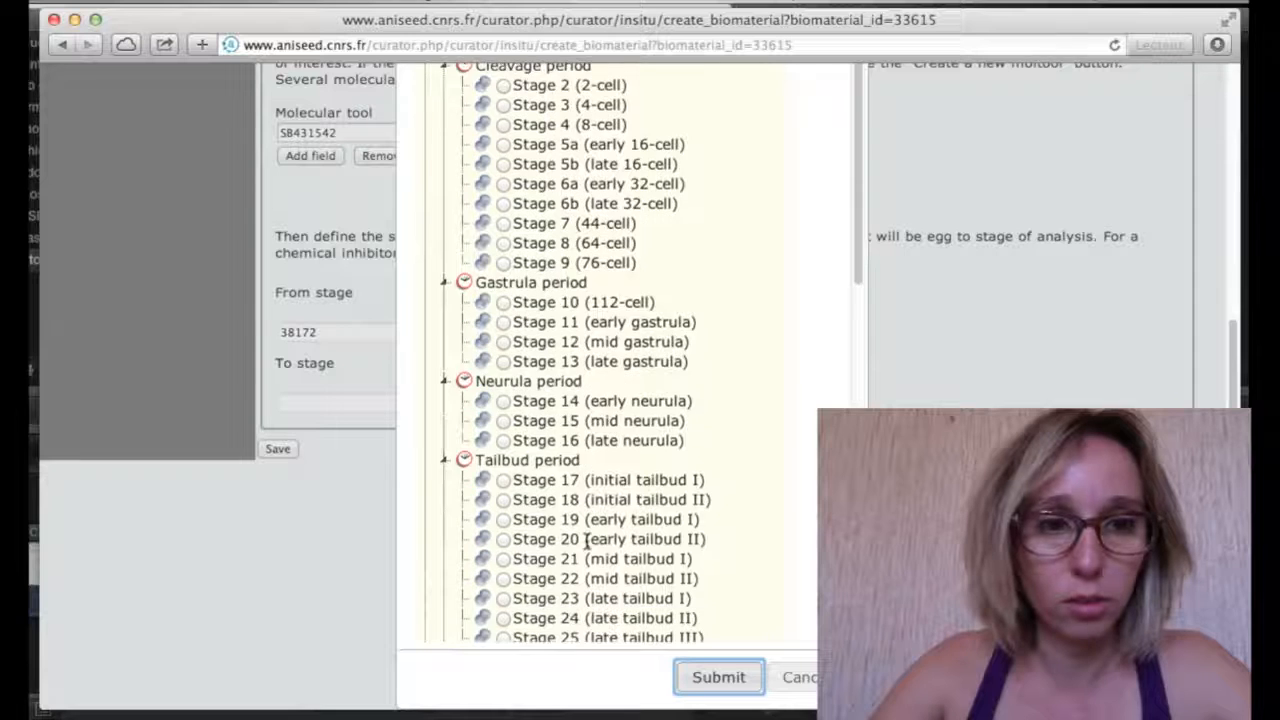
pyautogui.click(503, 284)
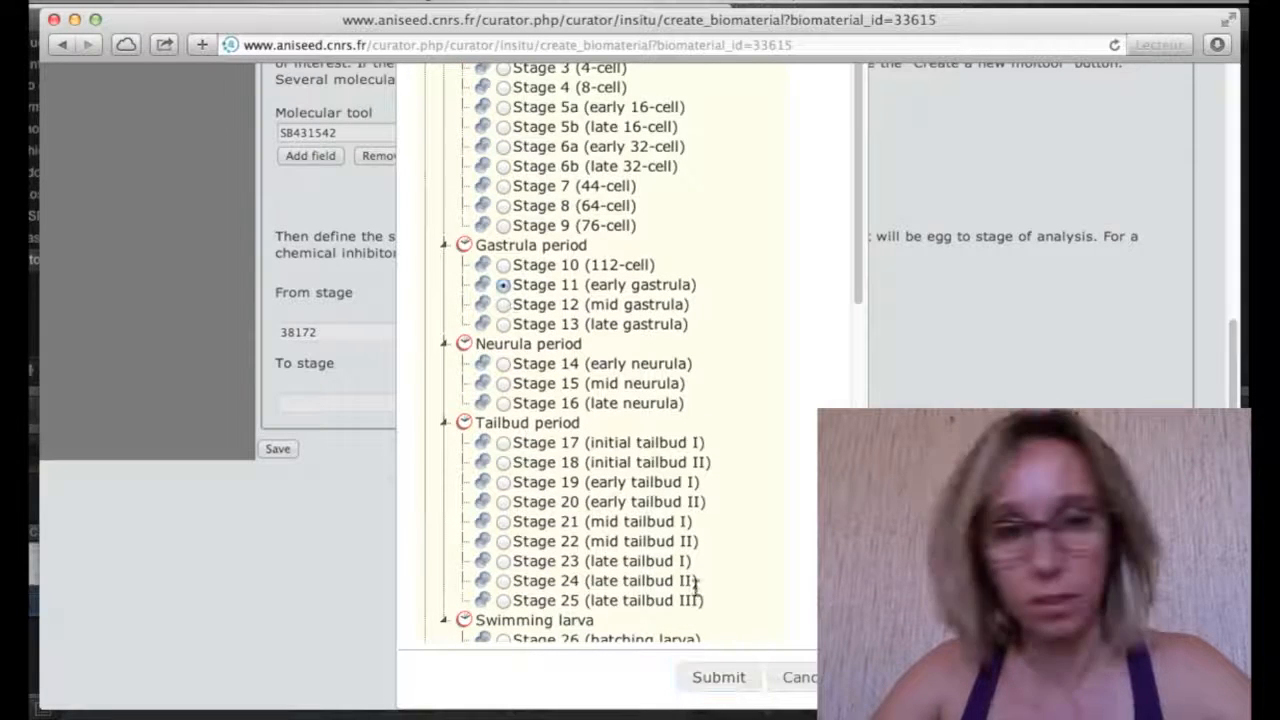
pyautogui.click(719, 677)
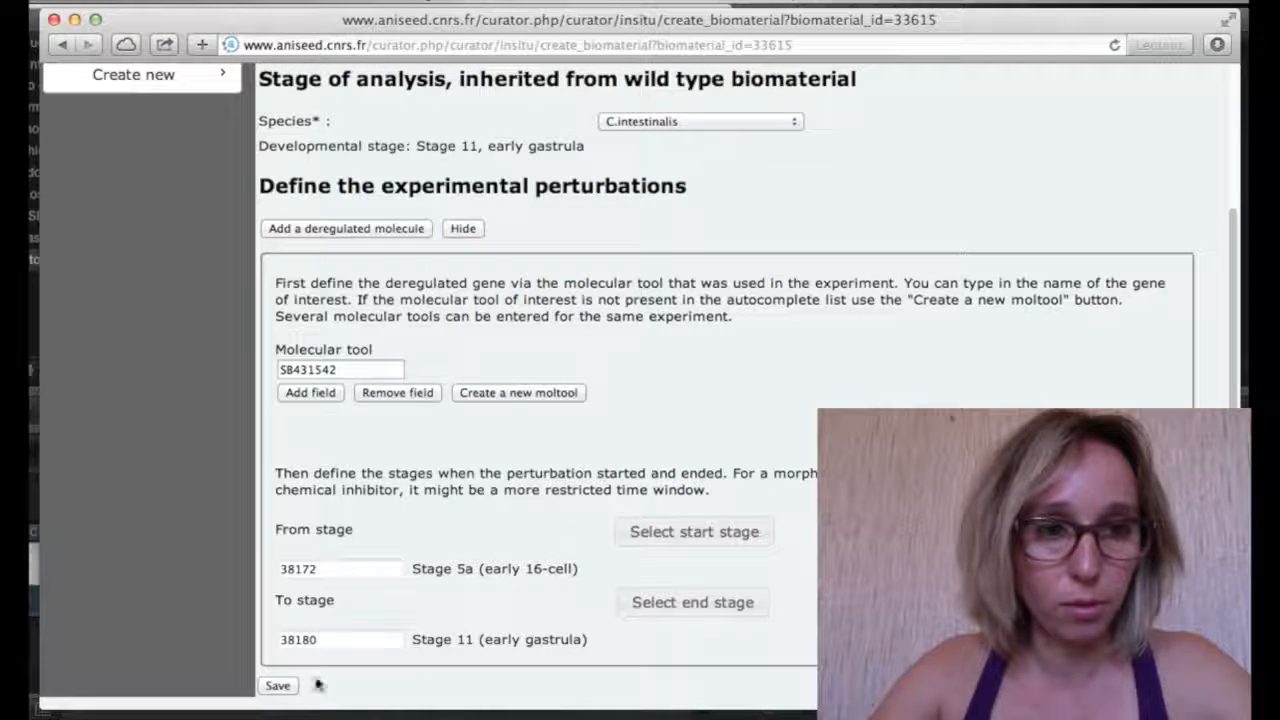
pyautogui.click(277, 686)
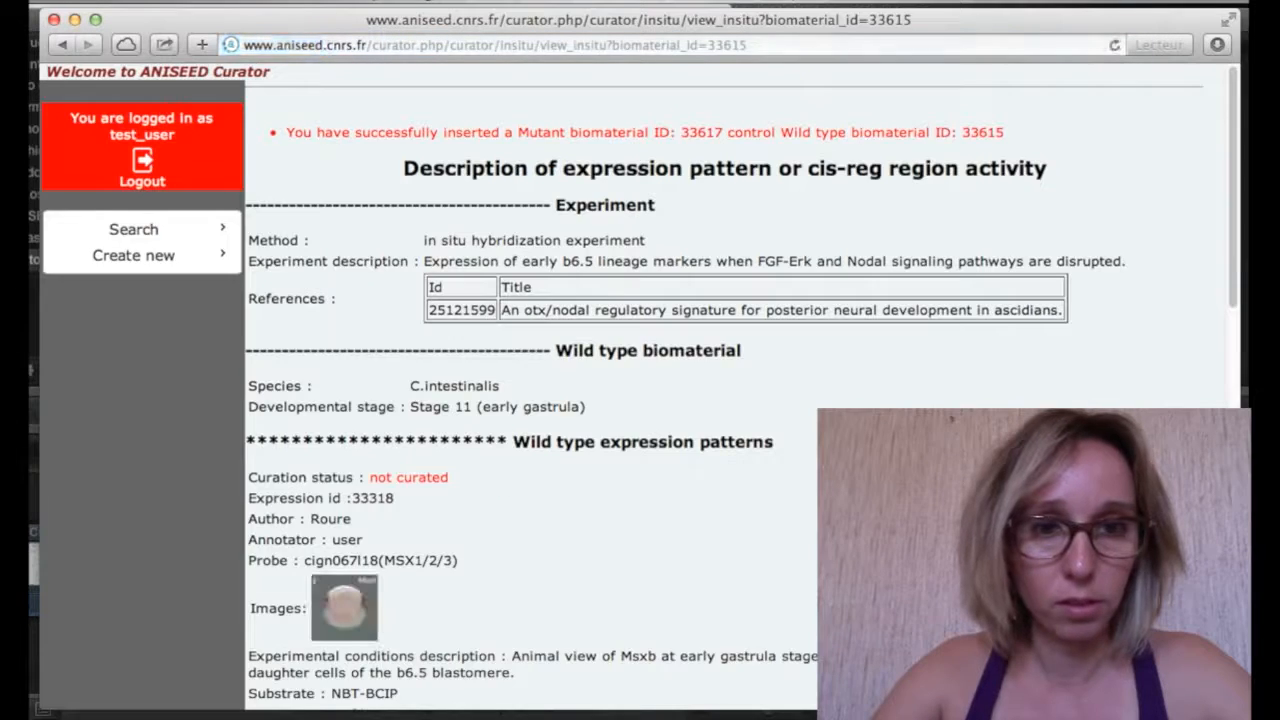
pyautogui.scroll(-10, 640, 380)
pyautogui.scroll(-2, 640, 380)
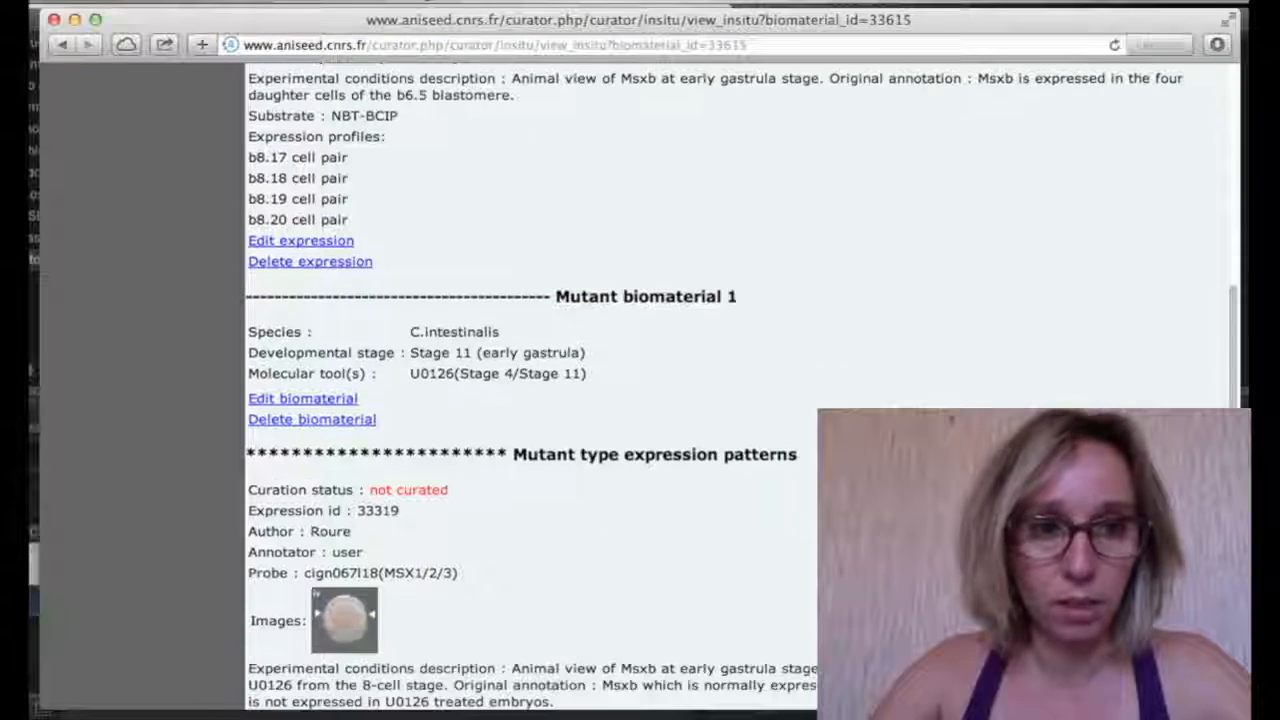
pyautogui.scroll(-8, 640, 380)
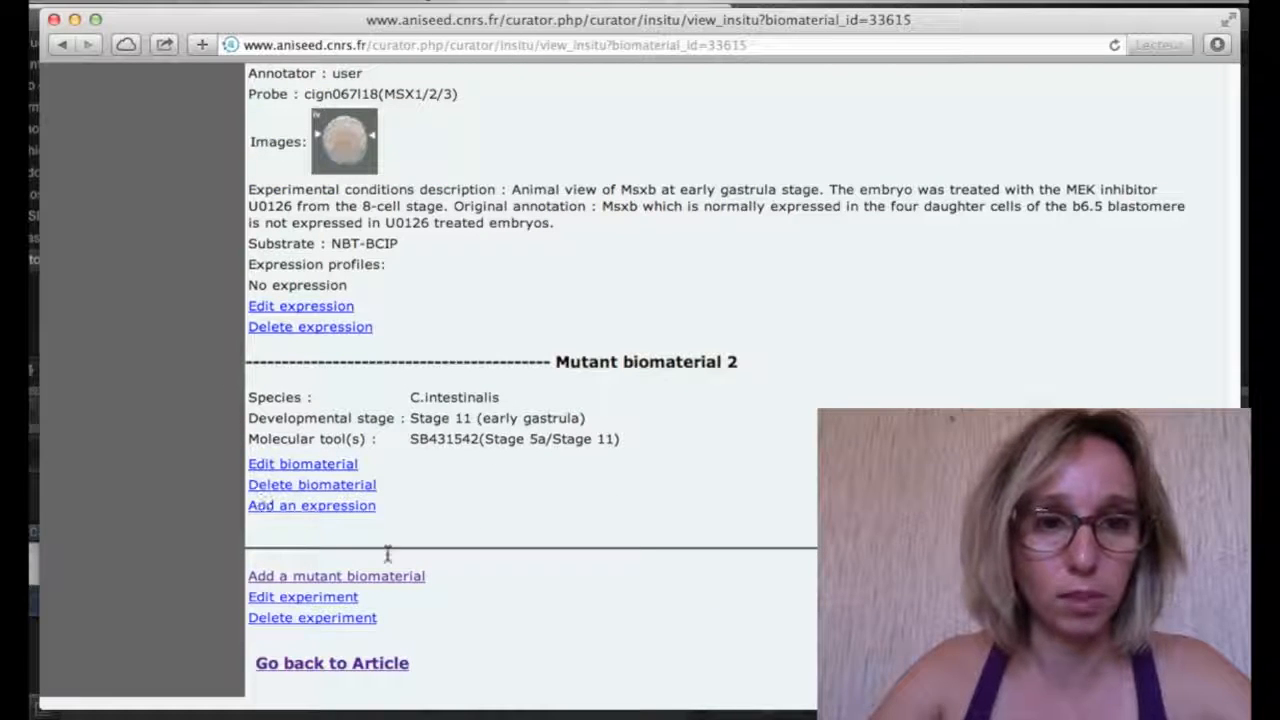
# Start an expression profile for Mutant biomaterial 2 with clone cign067l18 as its probe
pyautogui.click(328, 510)
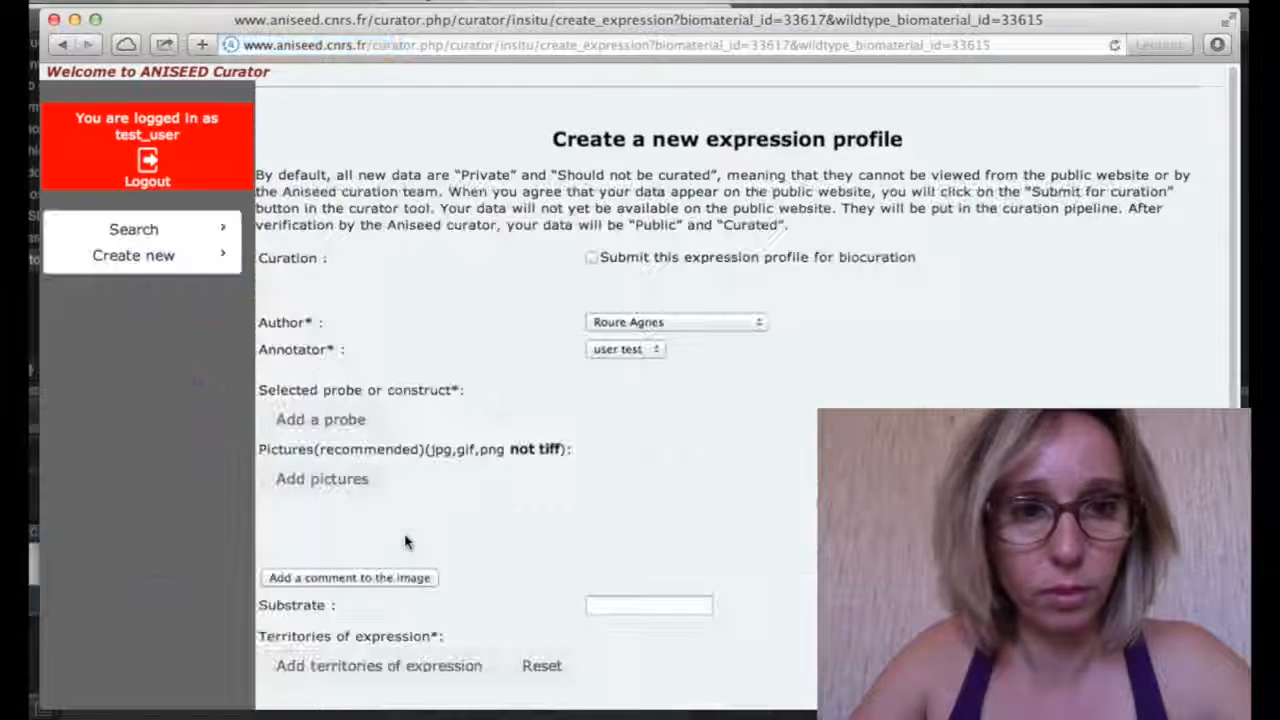
pyautogui.scroll(-2, 405, 542)
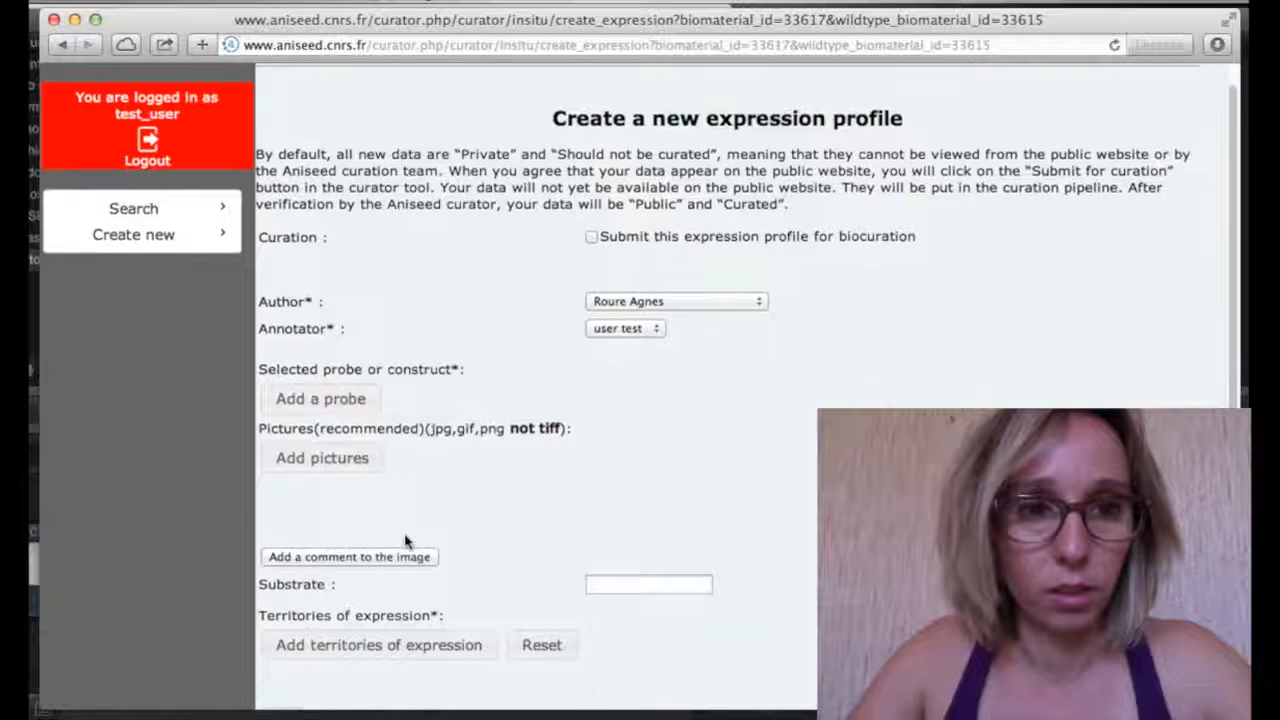
pyautogui.click(366, 402)
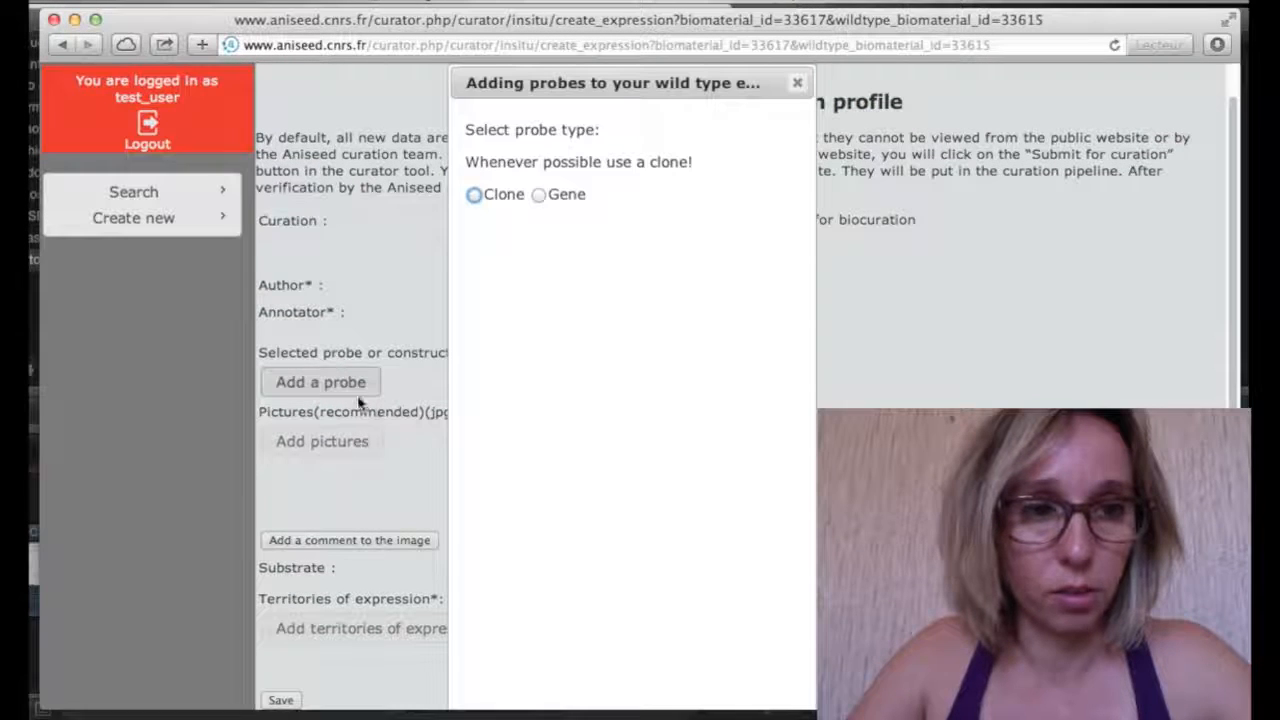
pyautogui.click(474, 196)
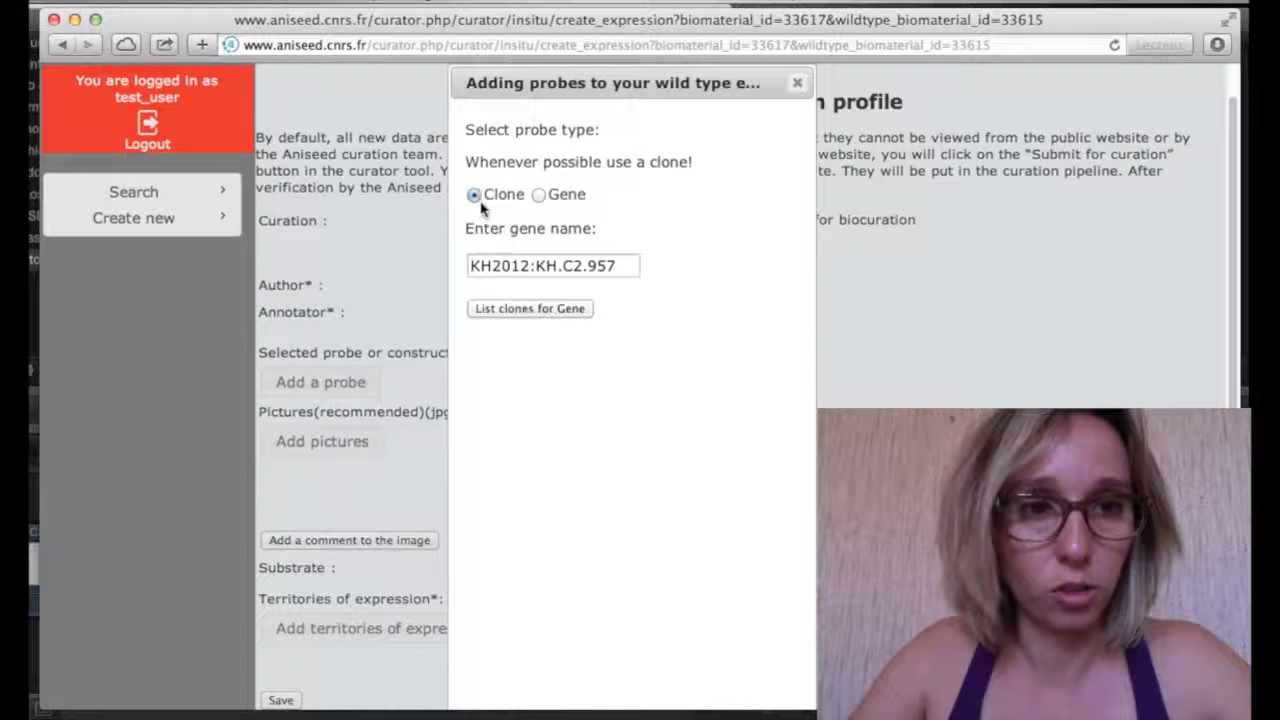
pyautogui.click(532, 310)
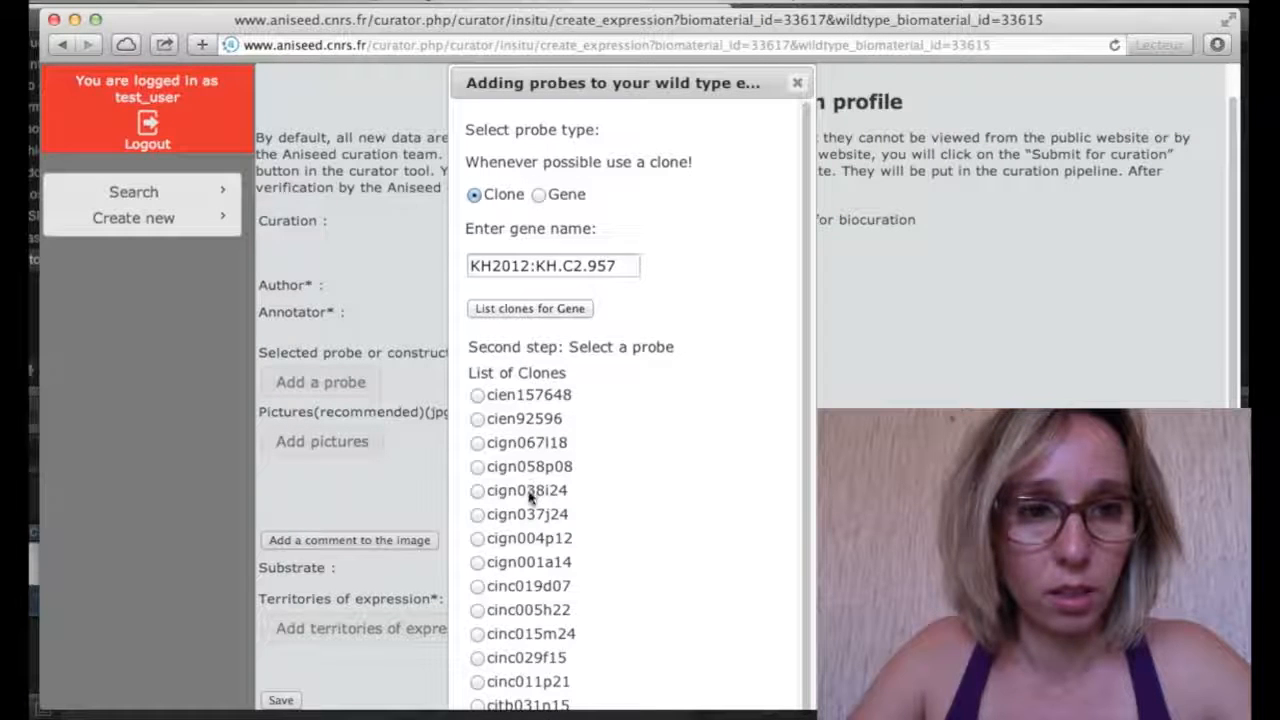
pyautogui.click(480, 444)
pyautogui.scroll(-3, 634, 517)
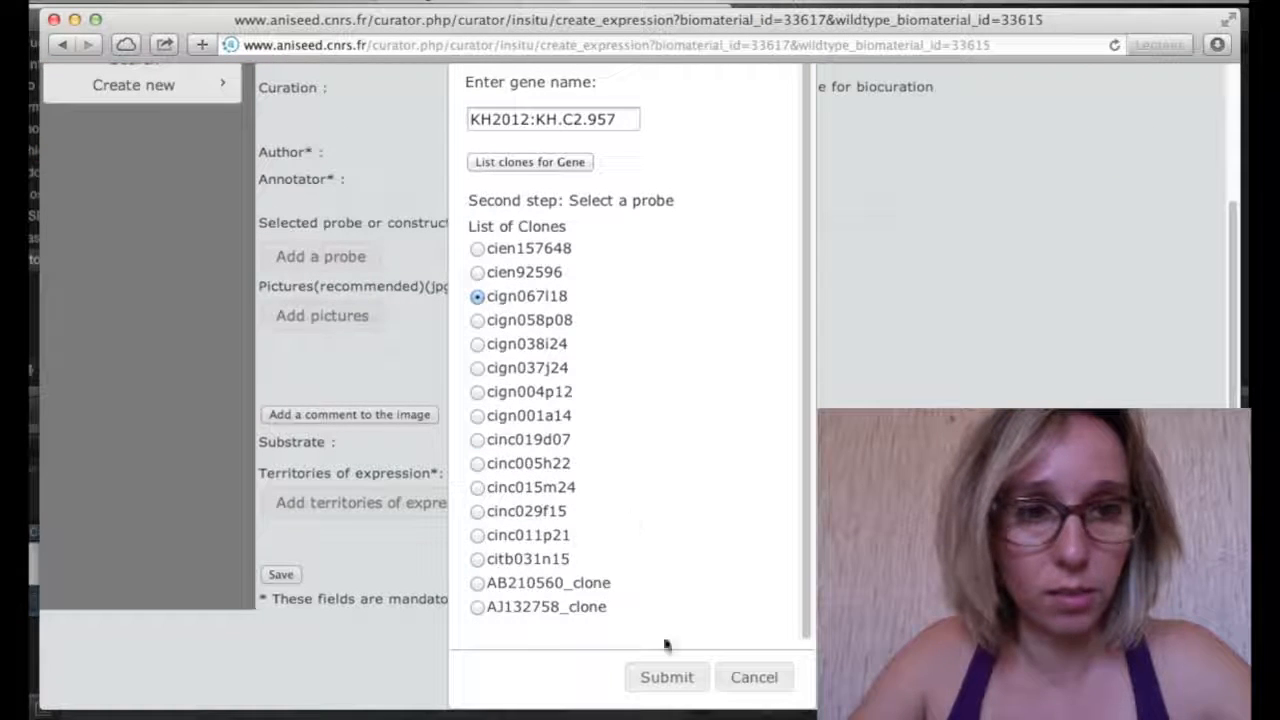
pyautogui.click(682, 692)
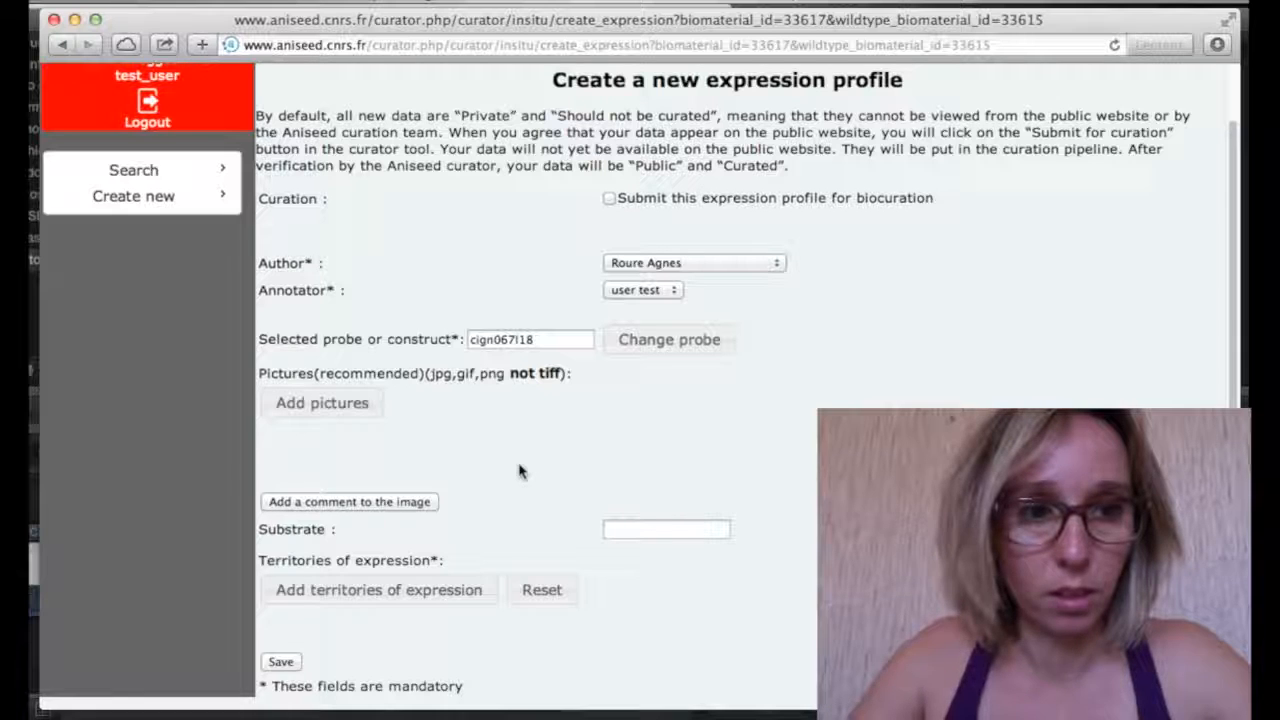
# Attach the image Figvii to the profile and open its comment box
pyautogui.click(371, 412)
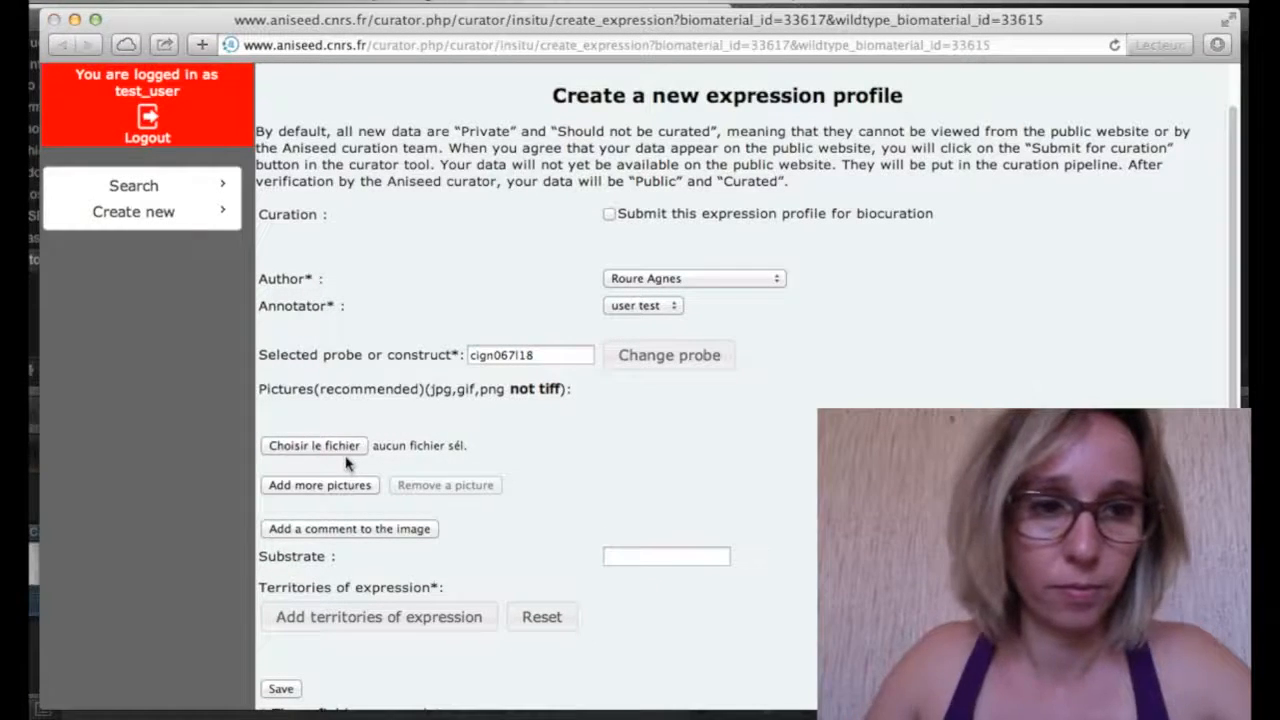
pyautogui.click(348, 452)
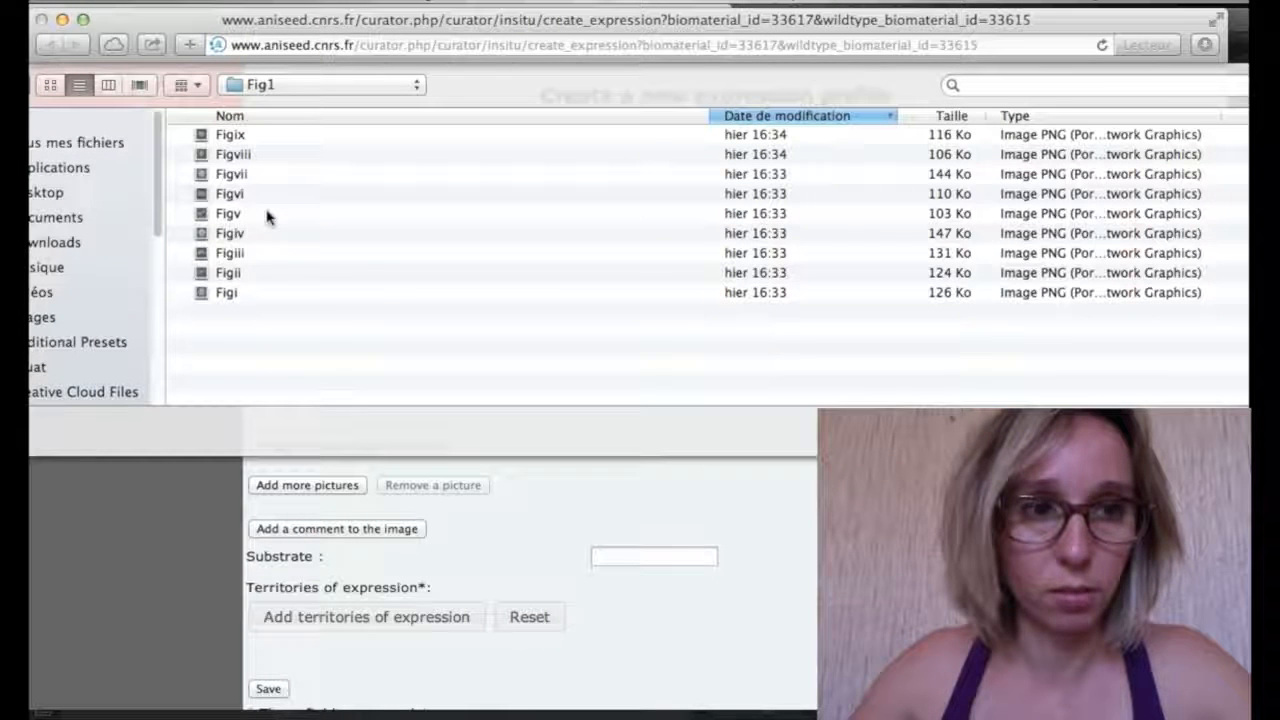
pyautogui.click(254, 179)
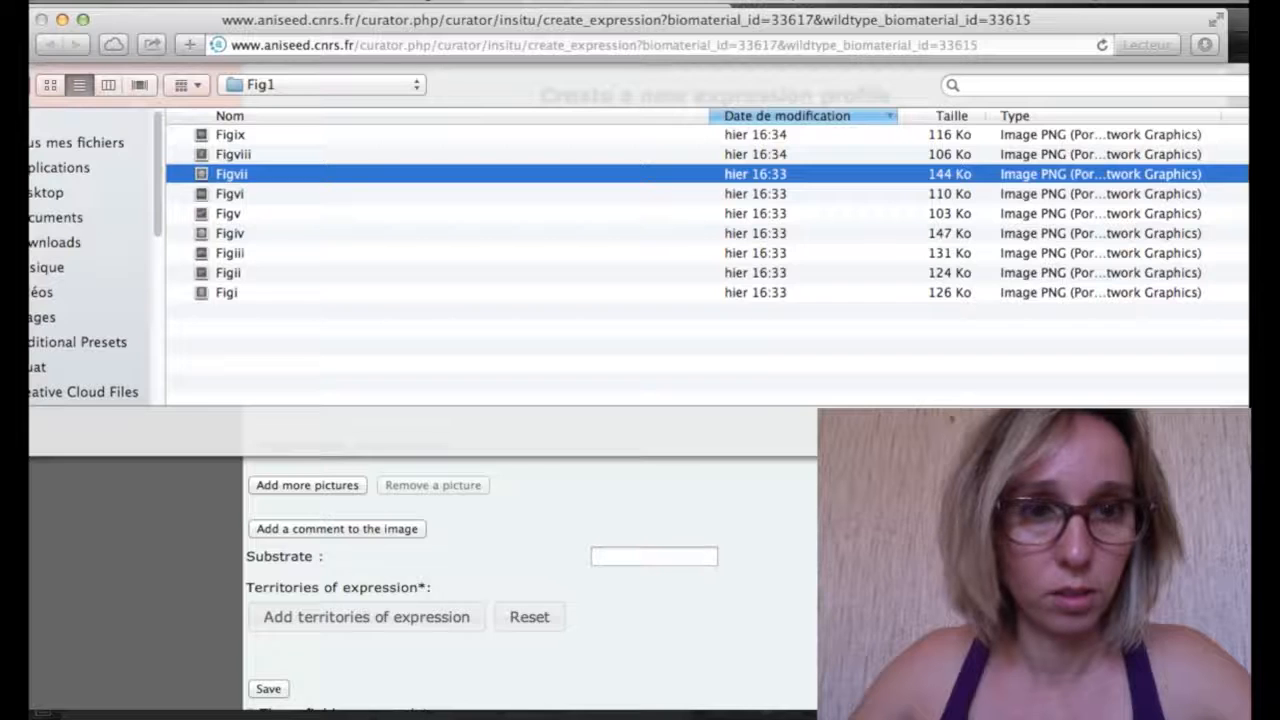
pyautogui.click(1196, 432)
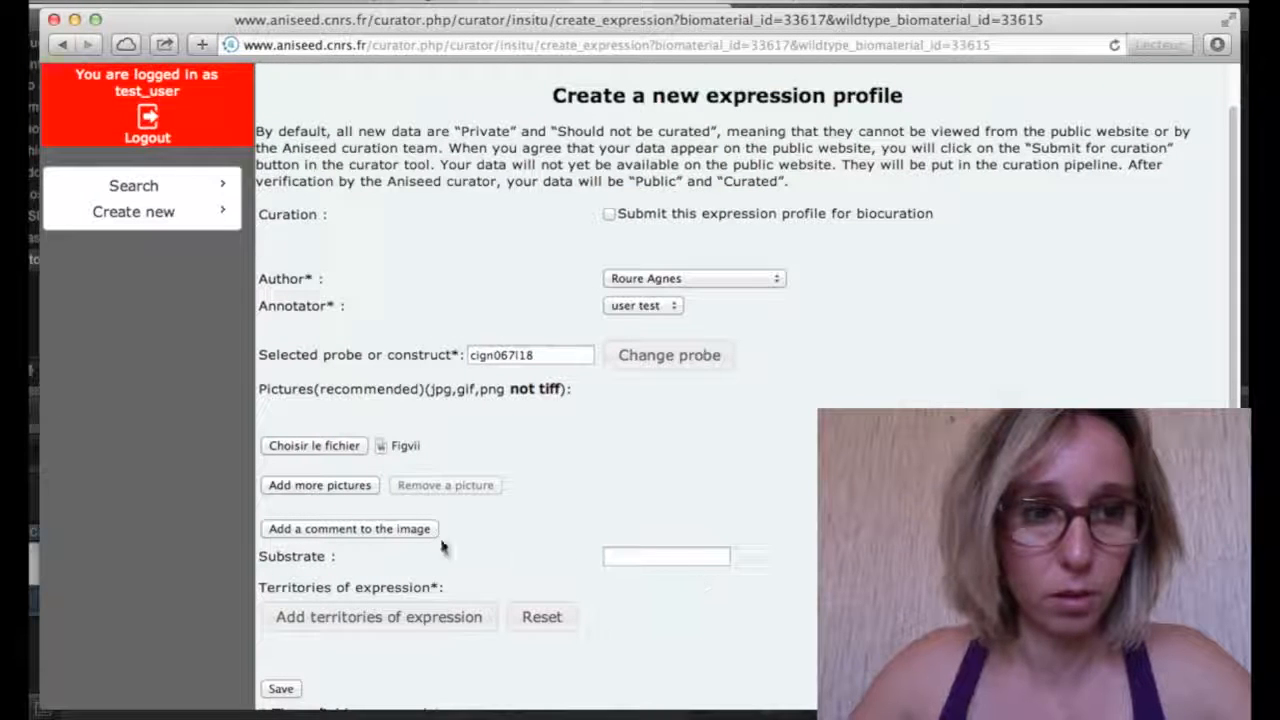
pyautogui.click(362, 530)
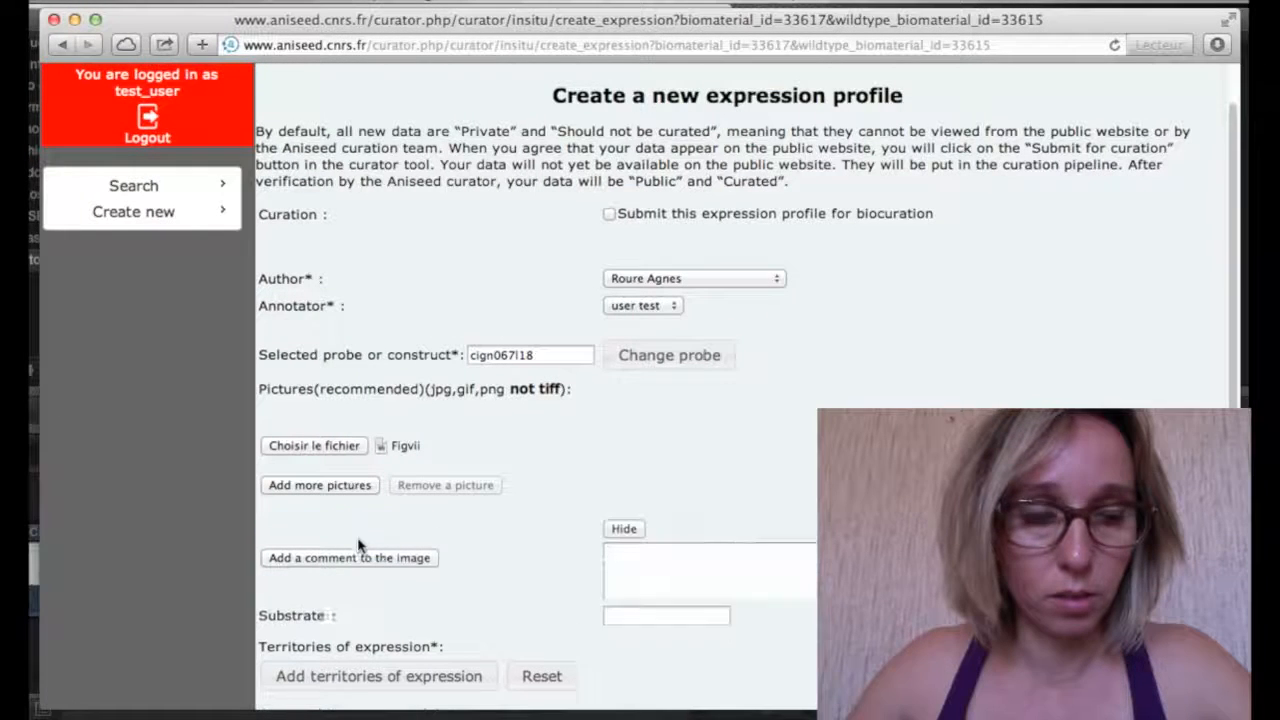
# Write the Figvii image comment 'Animal view of Msxb at early gastrula with SB431542 (Nodal signaling…'
pyautogui.click(662, 598)
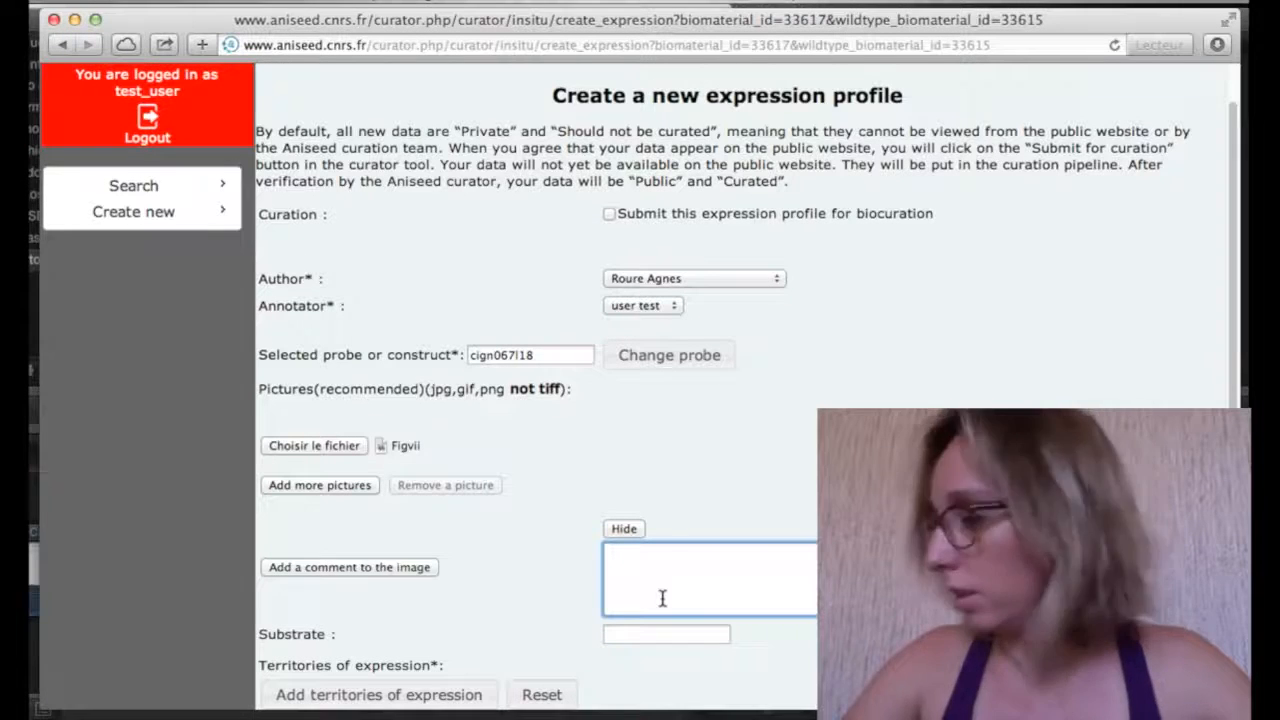
pyautogui.write('Animal view ')
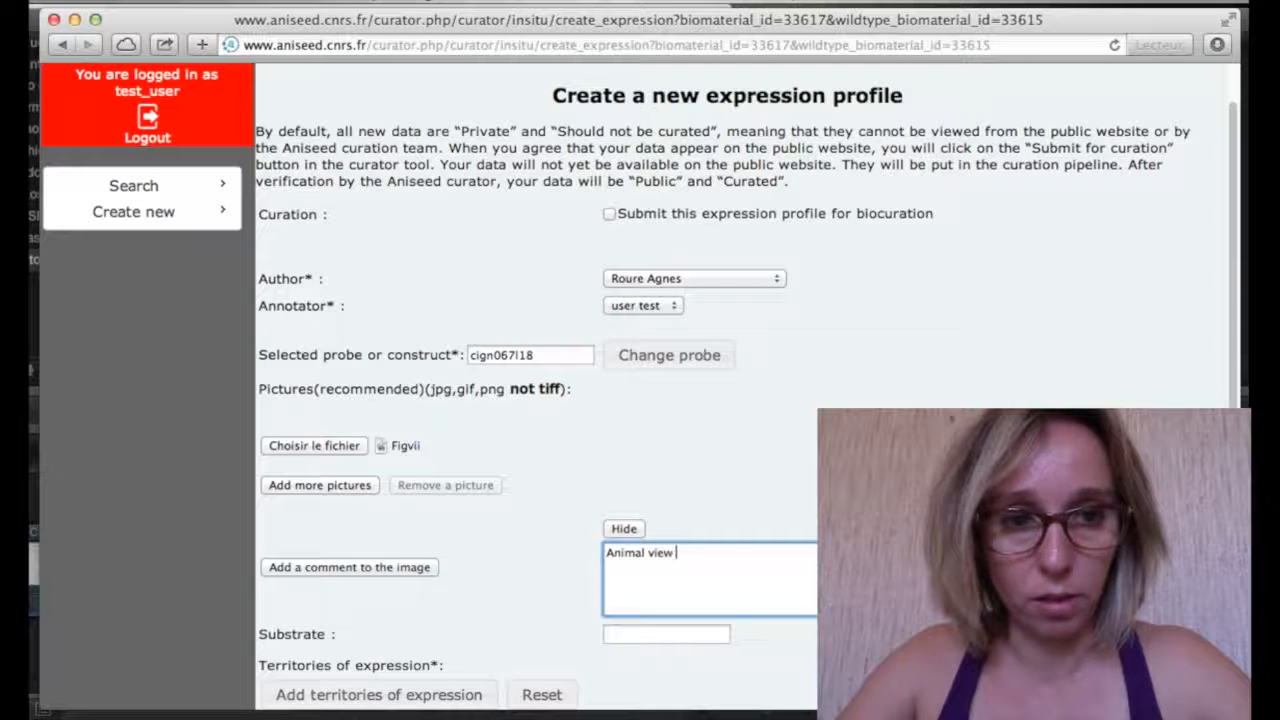
pyautogui.write('of')
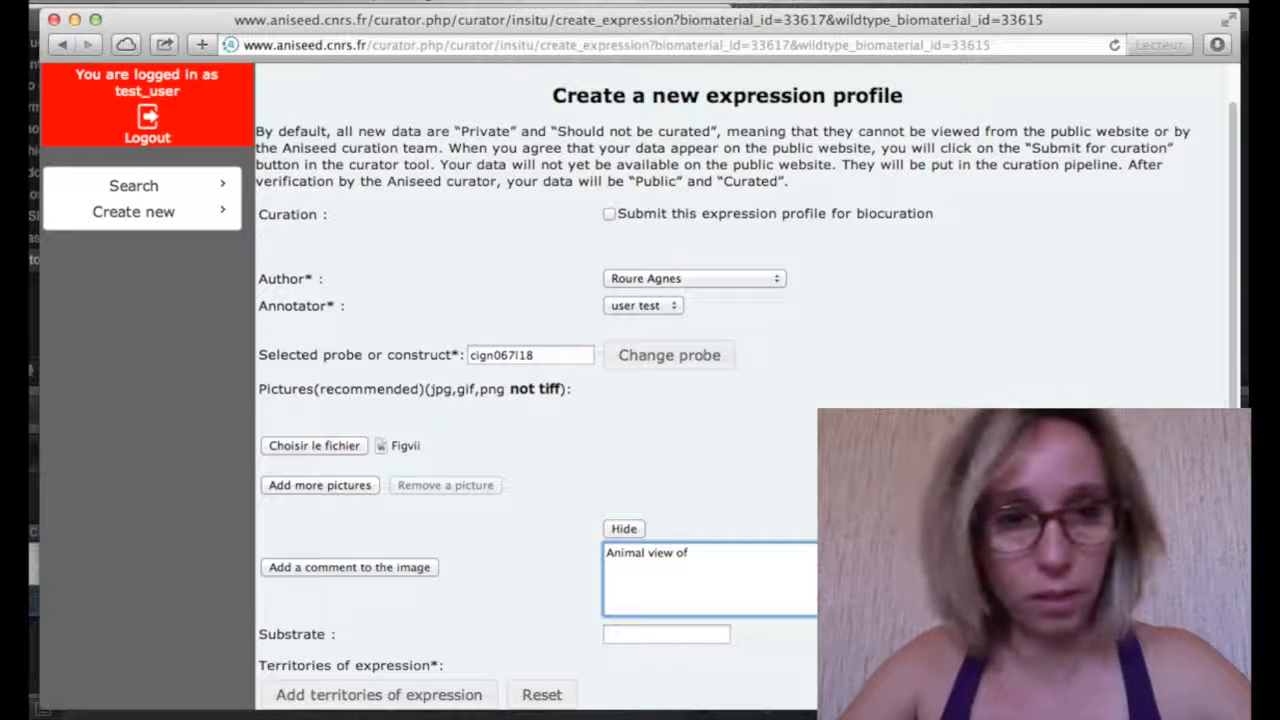
pyautogui.write(' Msxb at early gastrula with SB431')
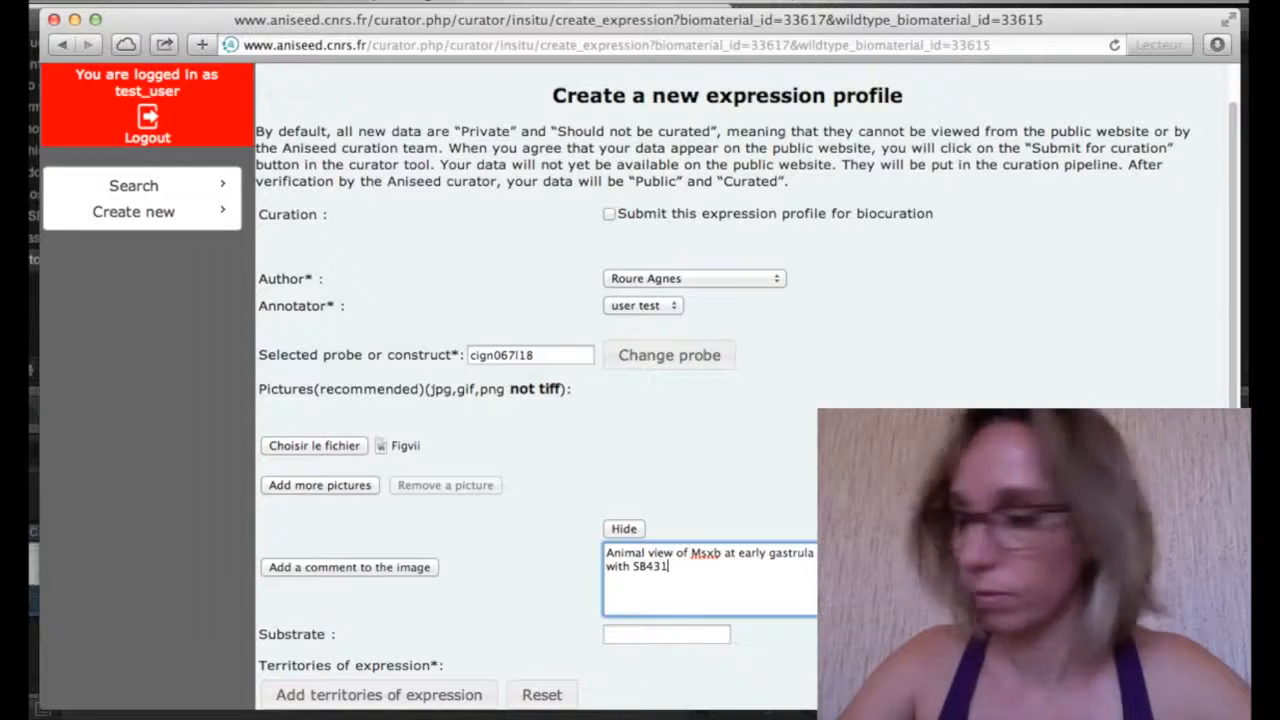
pyautogui.write('42 (Noda')
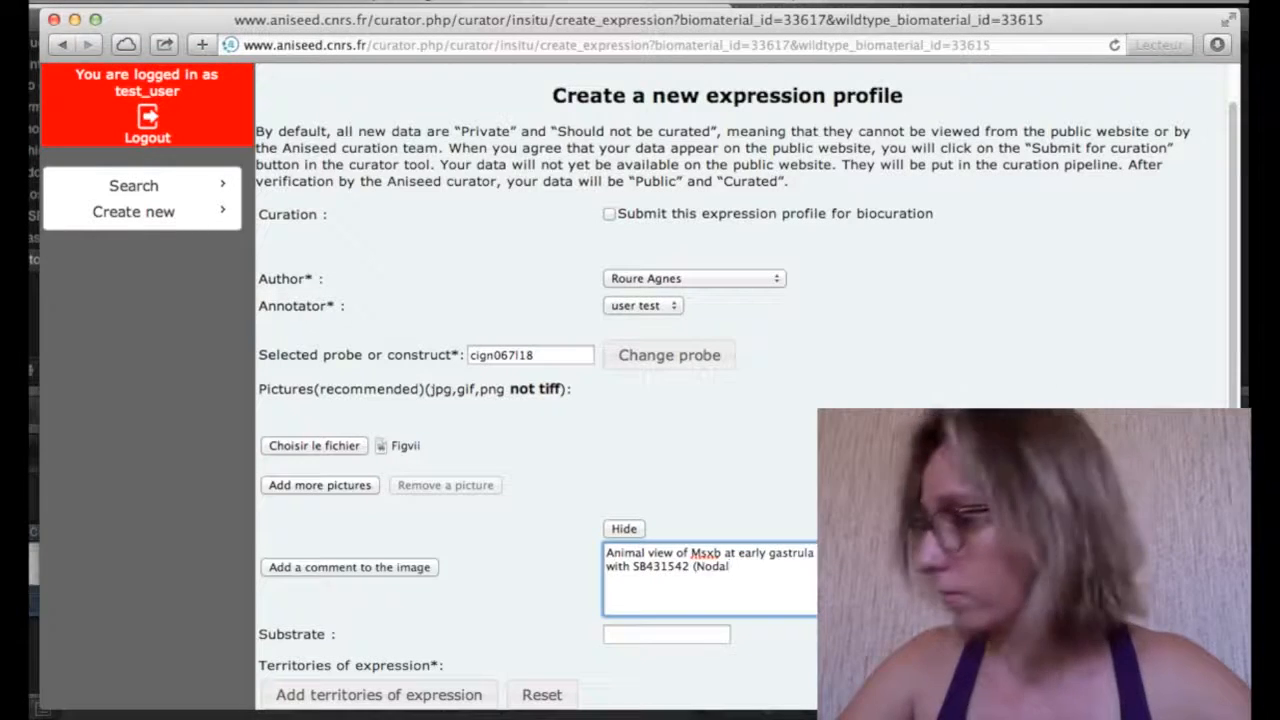
pyautogui.write('l')
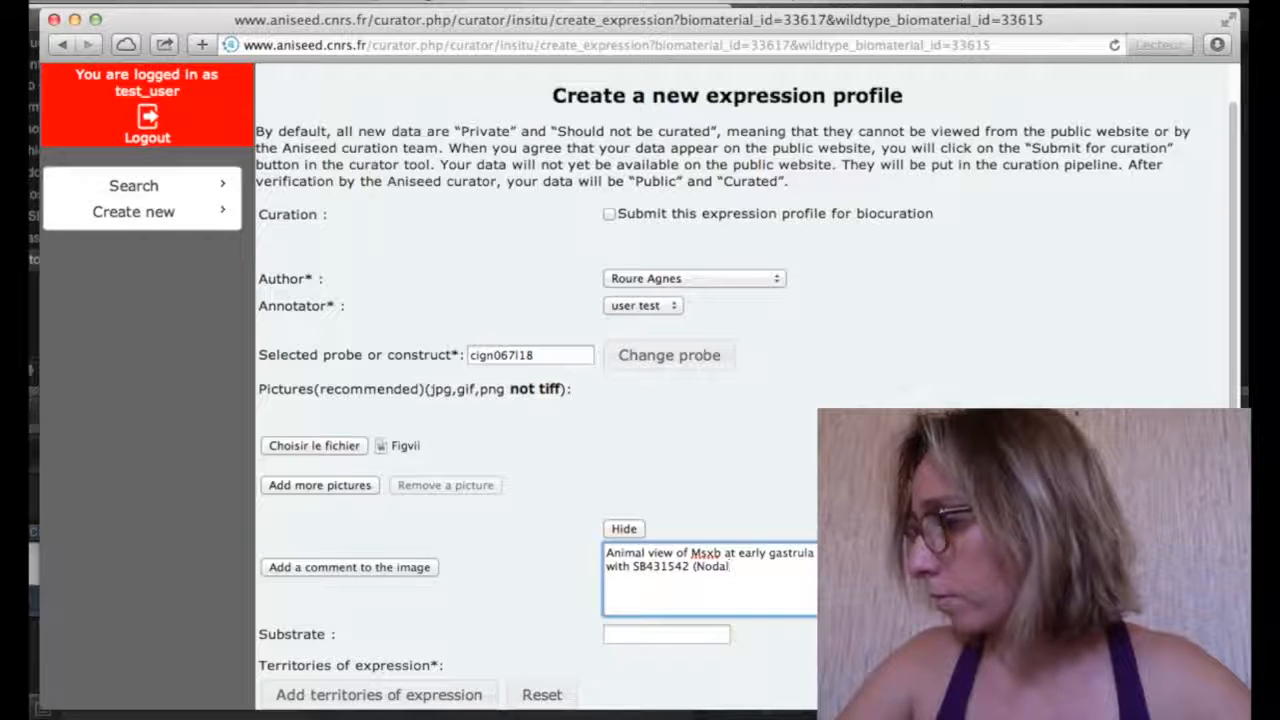
pyautogui.write(' i')
pyautogui.write('ignaling pathw')
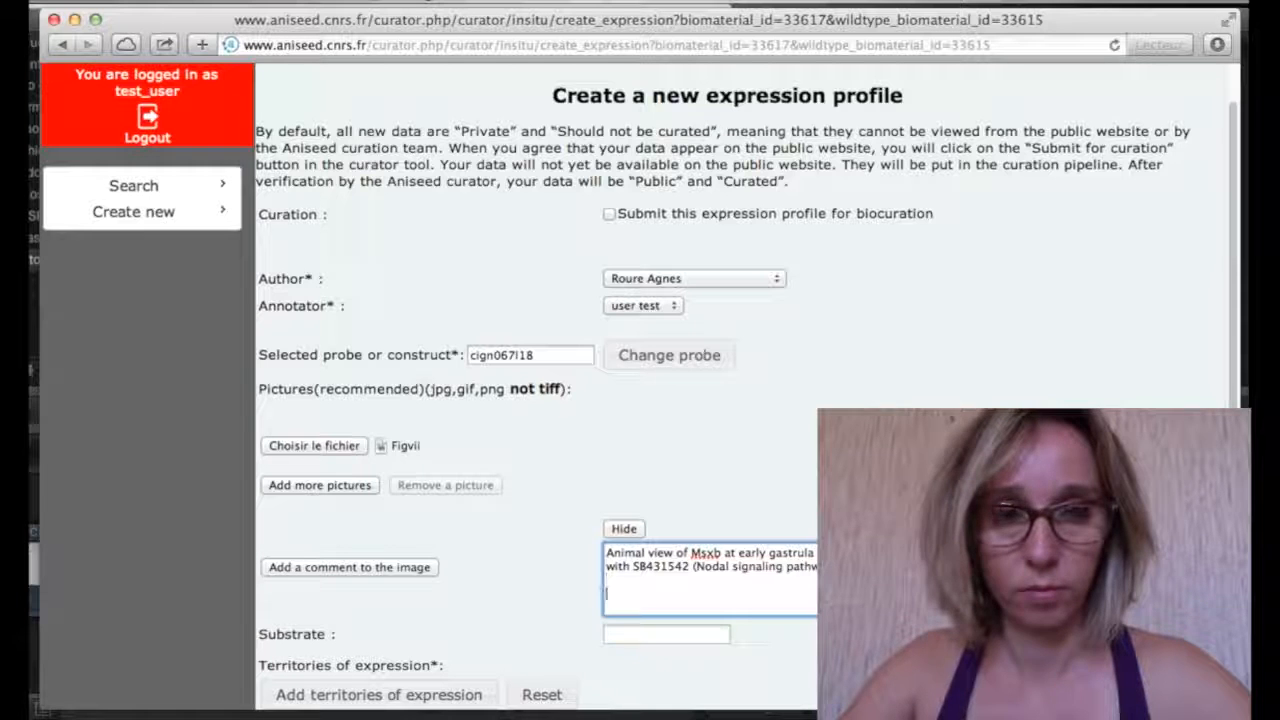
# Add 'Original annotation : Msxb which is no expressed in the four daughter cells…' ending 'blastomere is not expressed.'
pyautogui.write('Original')
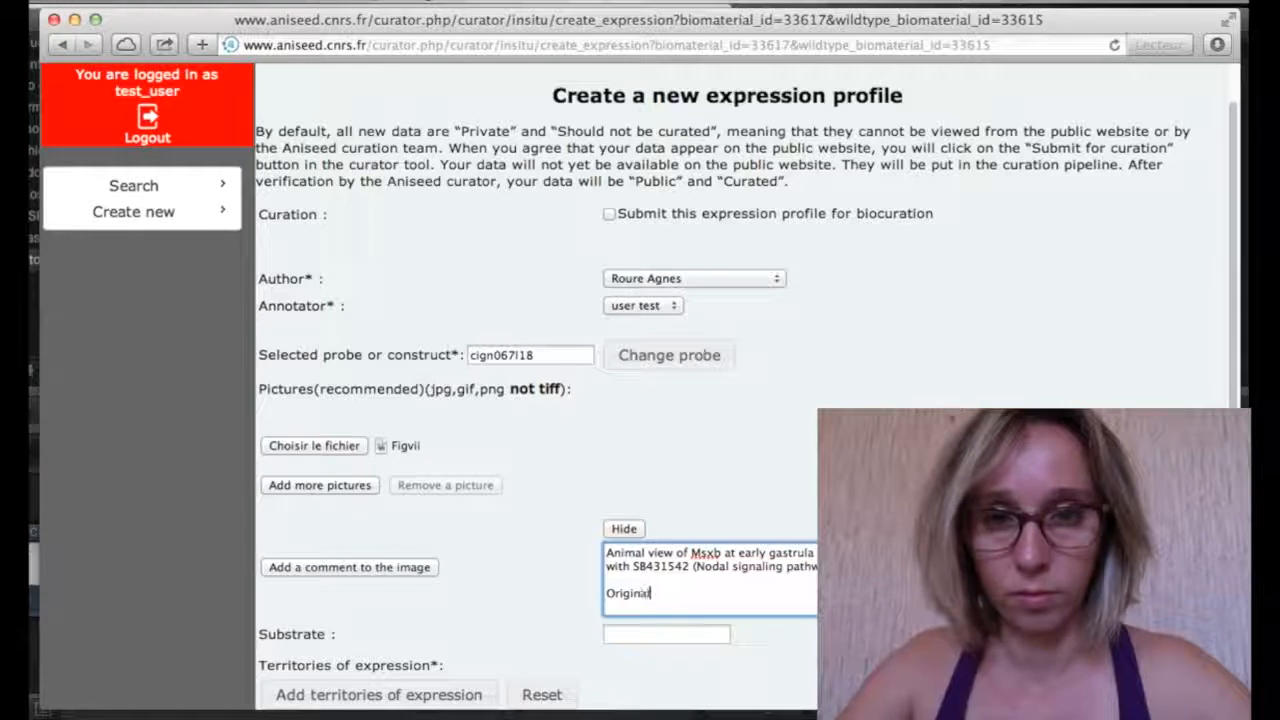
pyautogui.write(' annotation')
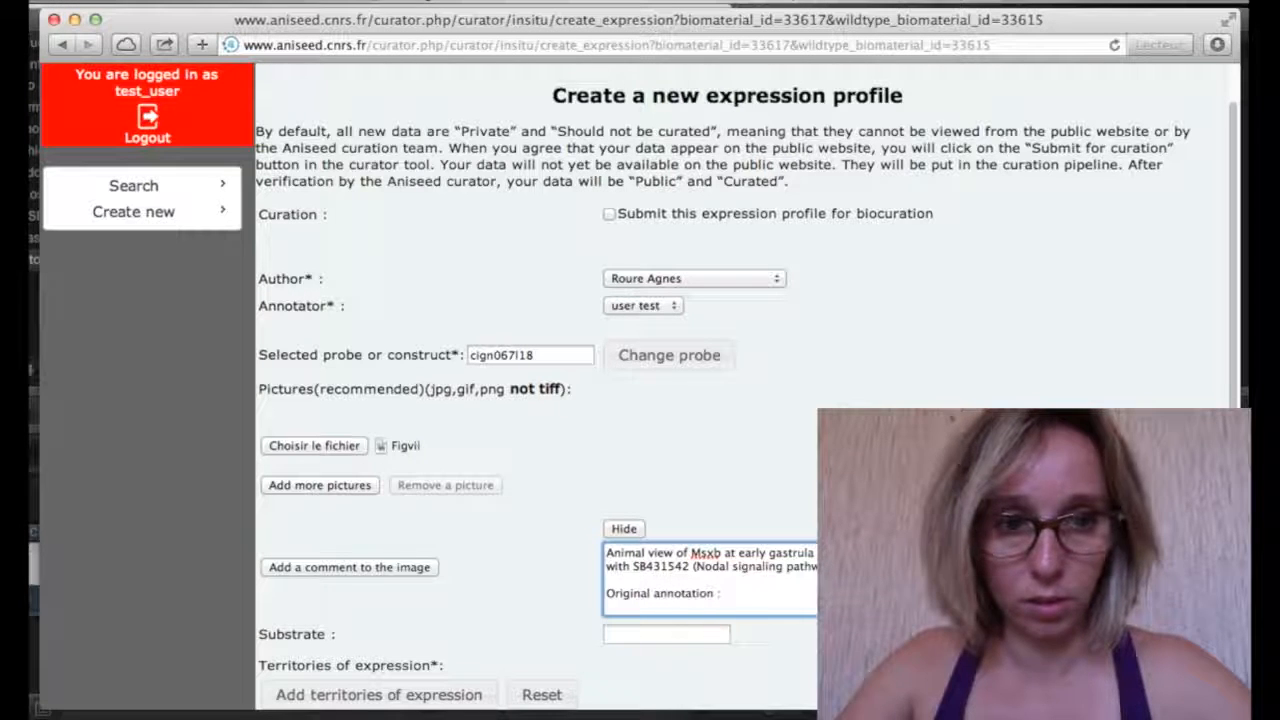
pyautogui.write(' : ')
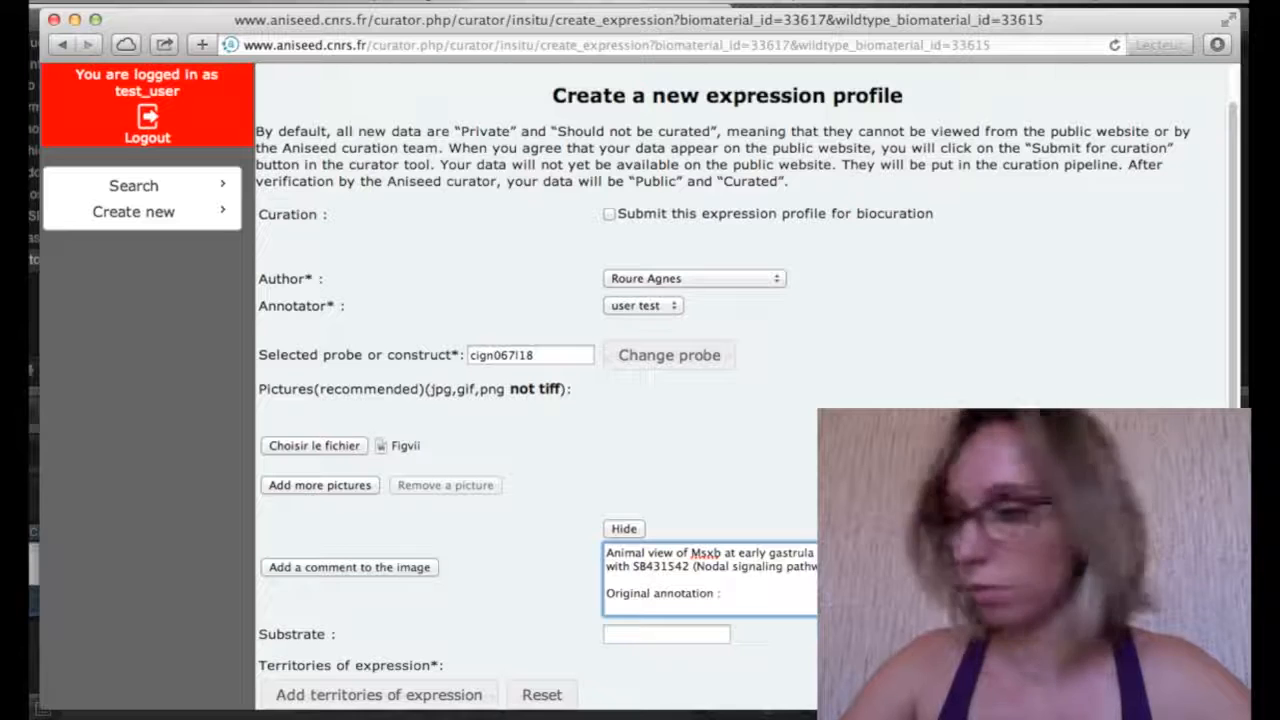
pyautogui.write('Msx')
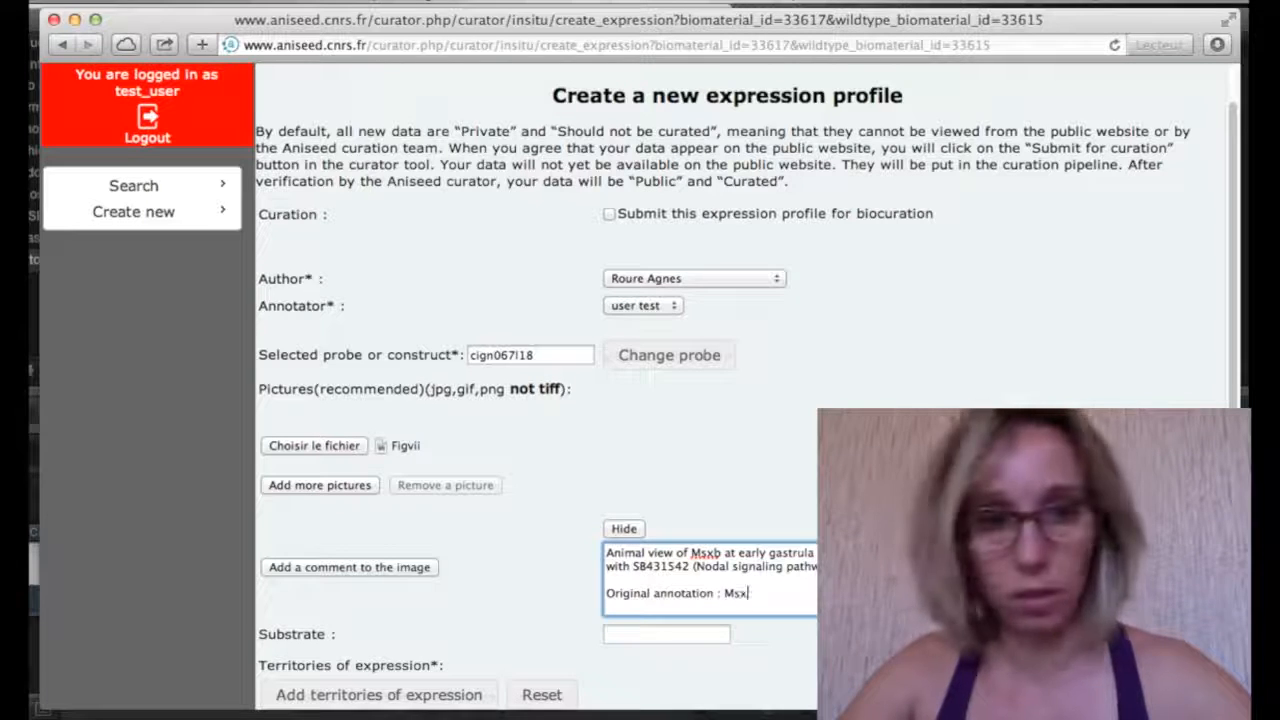
pyautogui.write('b which is no ')
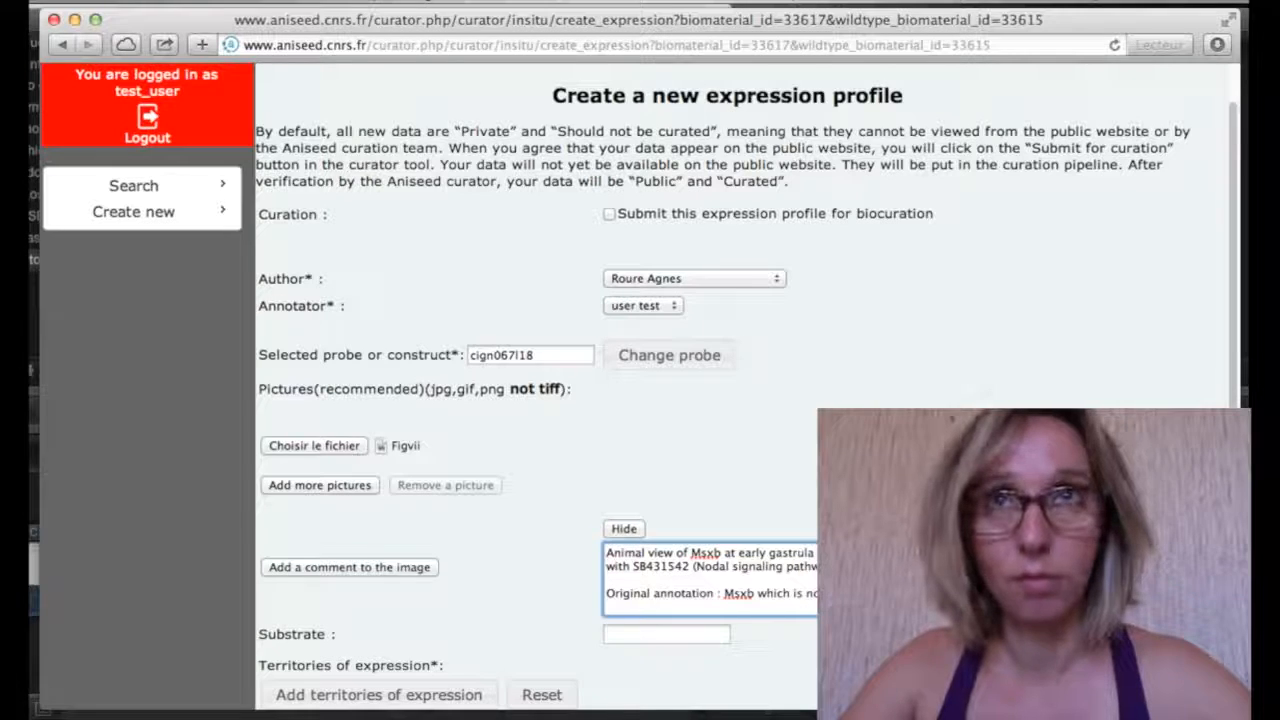
pyautogui.write('expressed in')
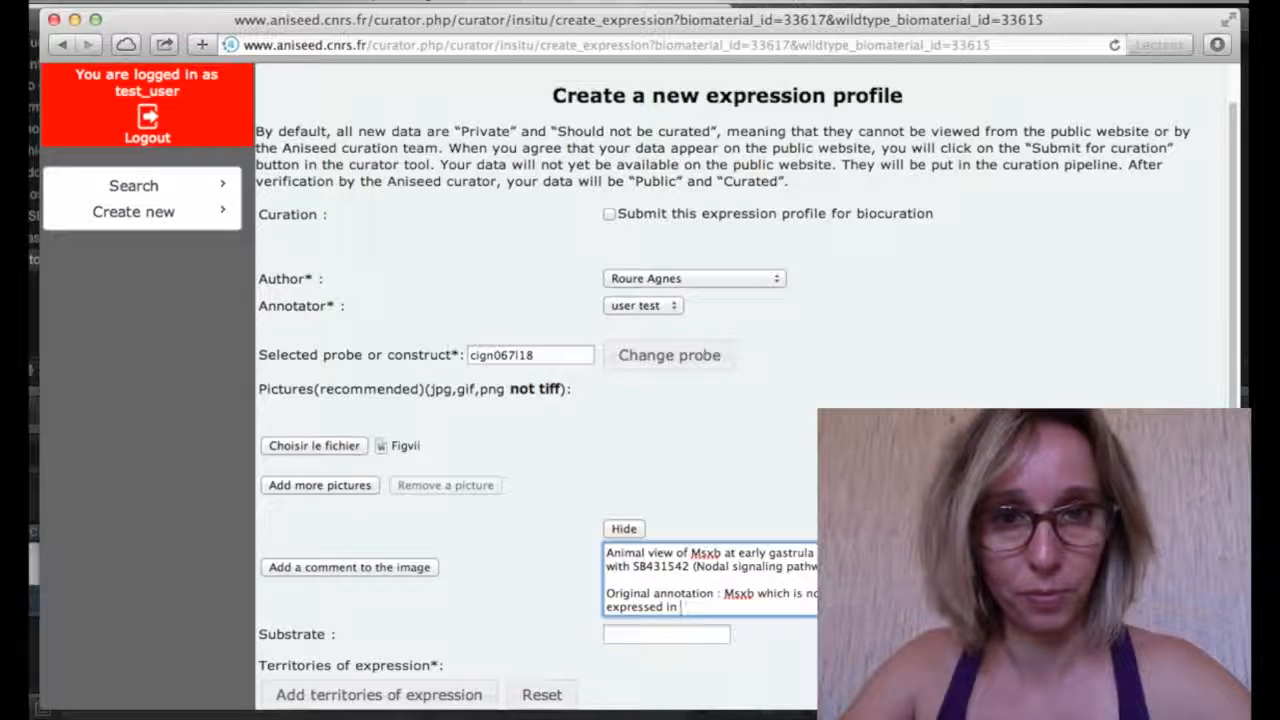
pyautogui.write(' the f')
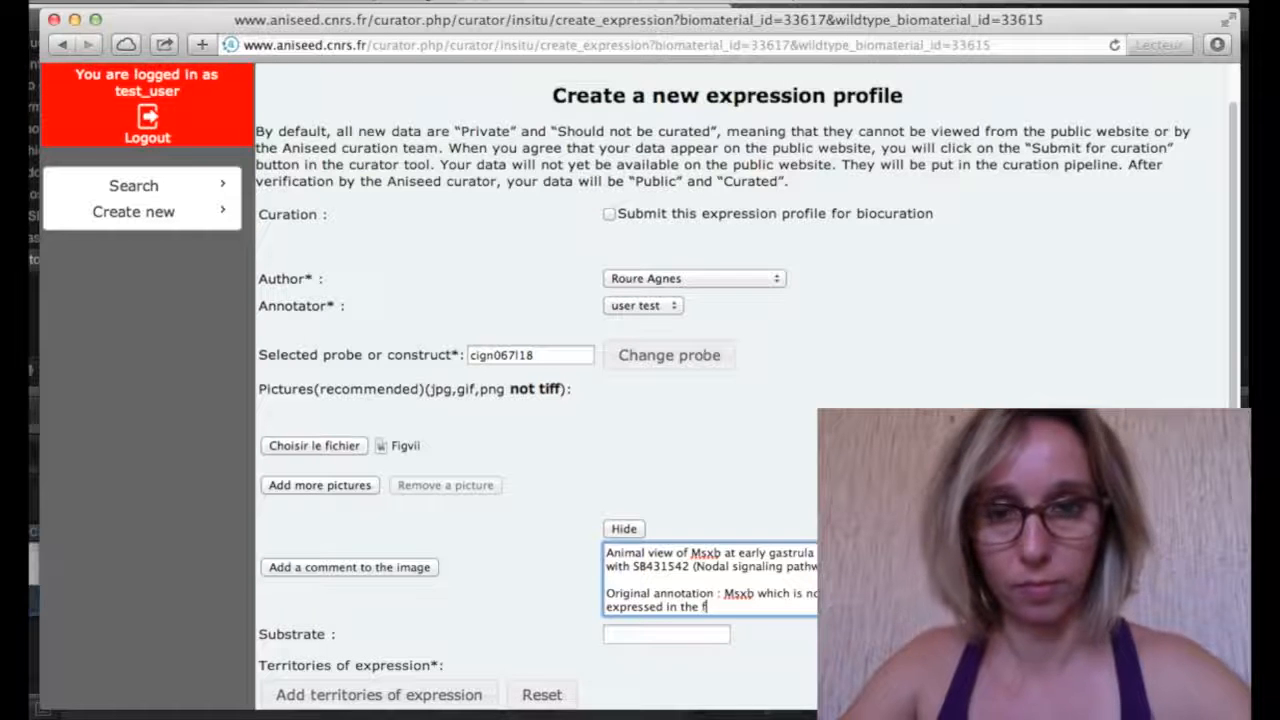
pyautogui.write('our daughter')
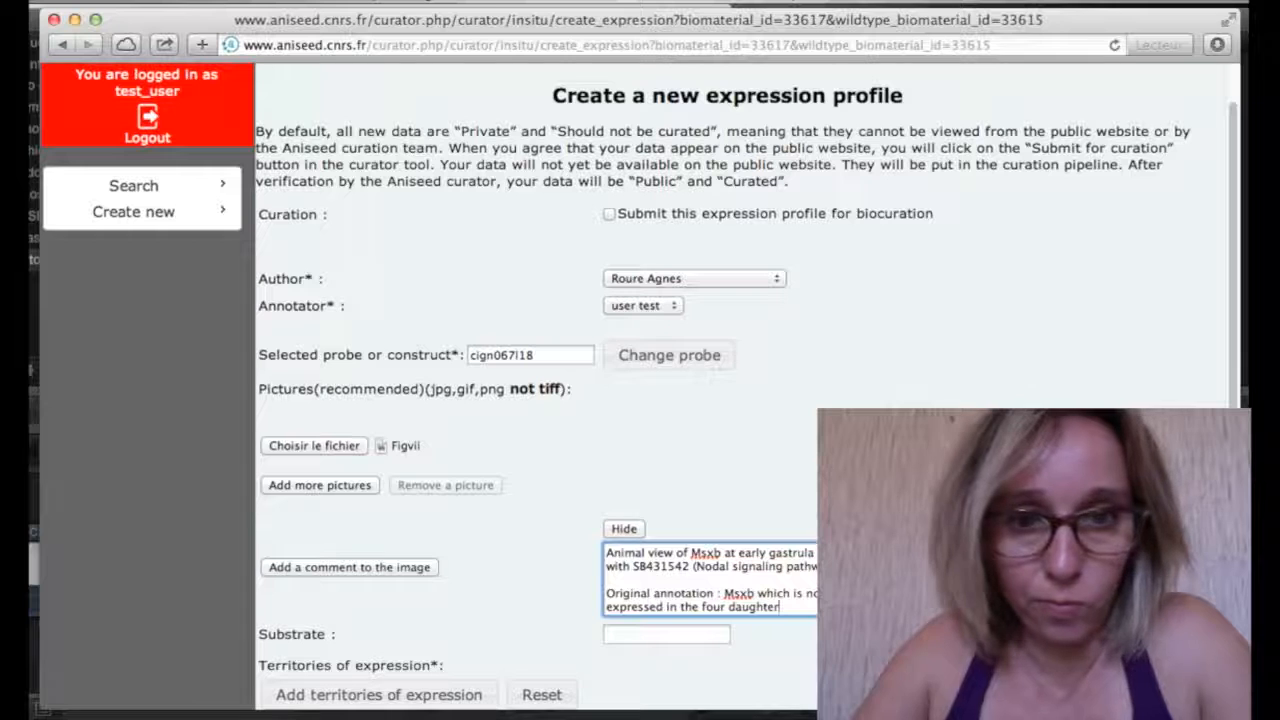
pyautogui.write(' cells ')
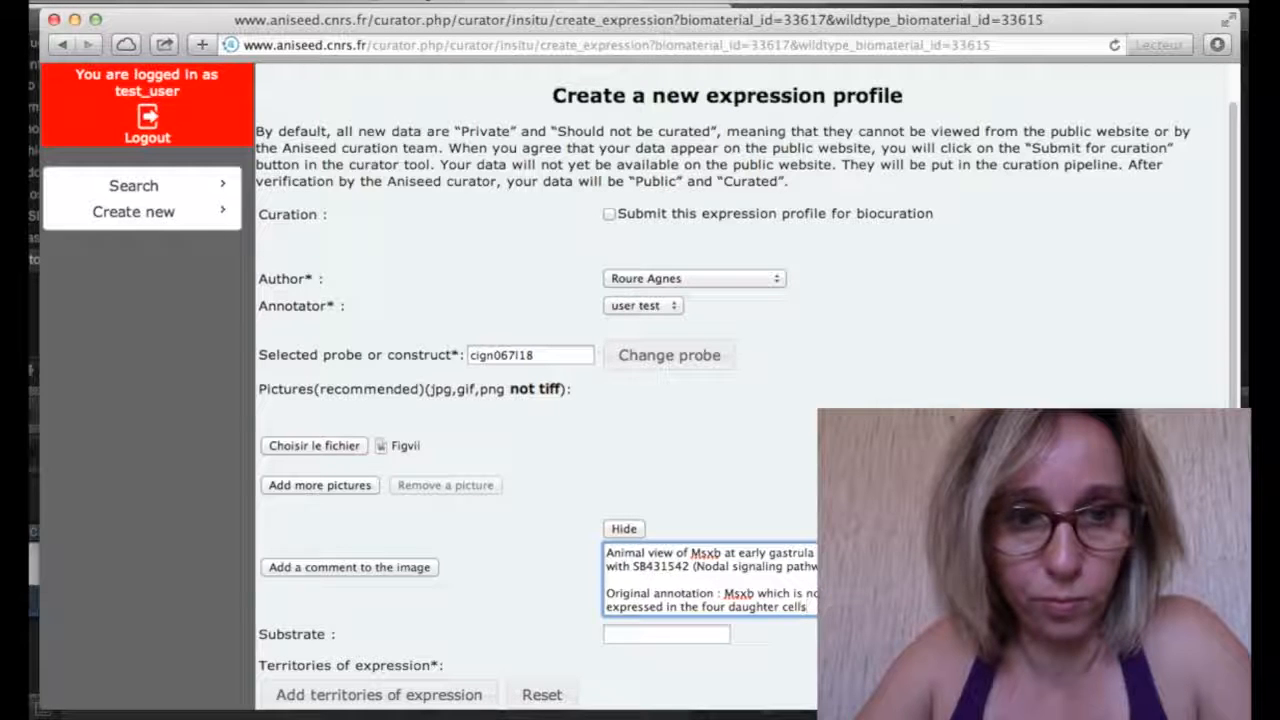
pyautogui.write('o')
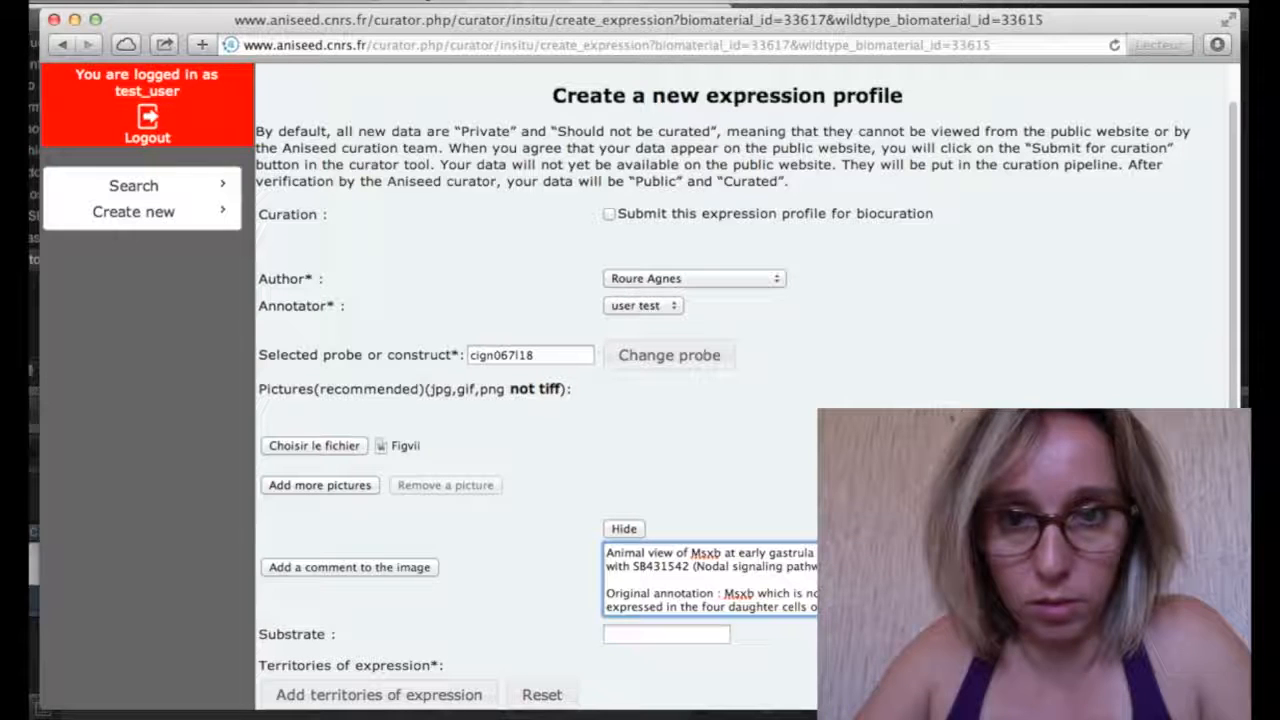
pyautogui.write('blastomere i')
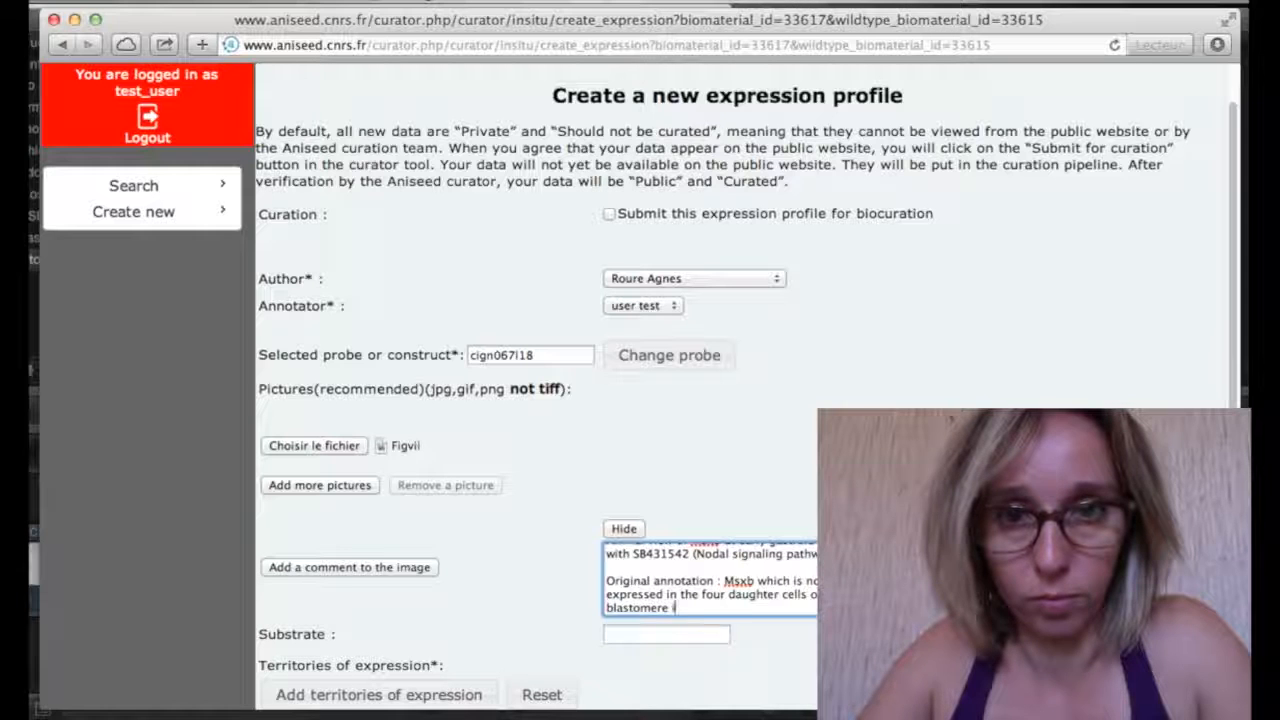
pyautogui.write('s not express')
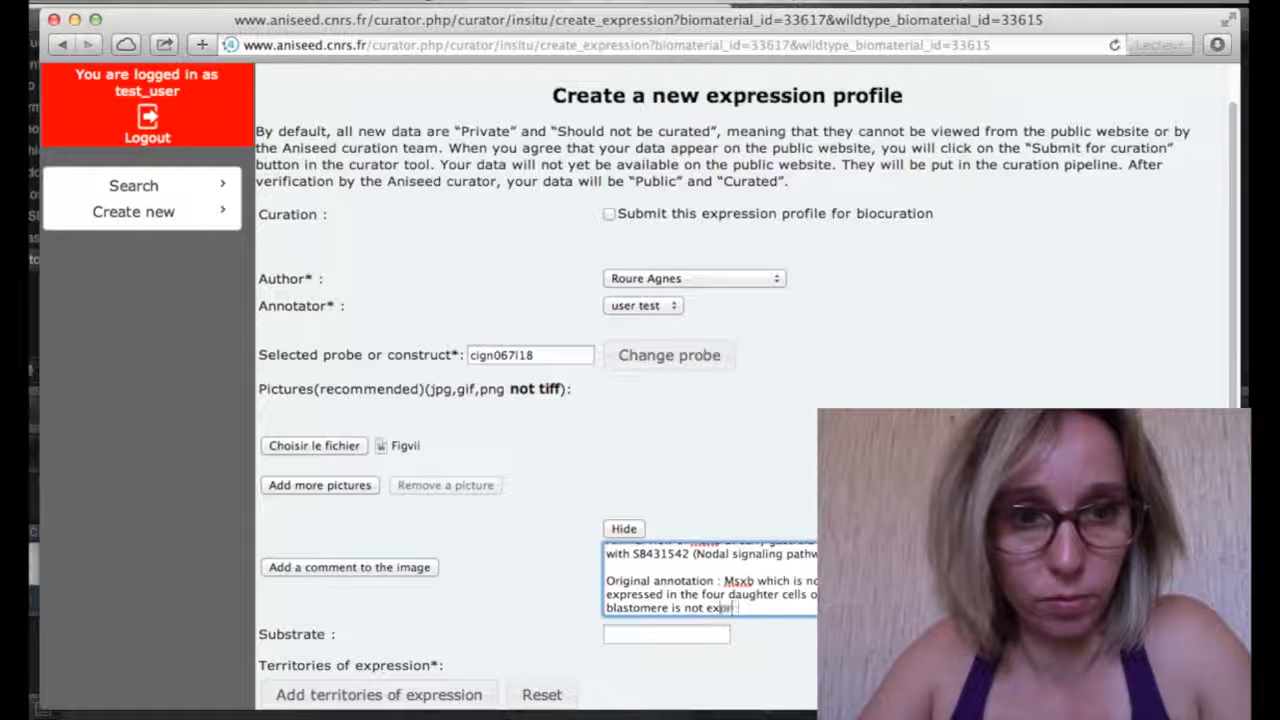
pyautogui.write('ed.')
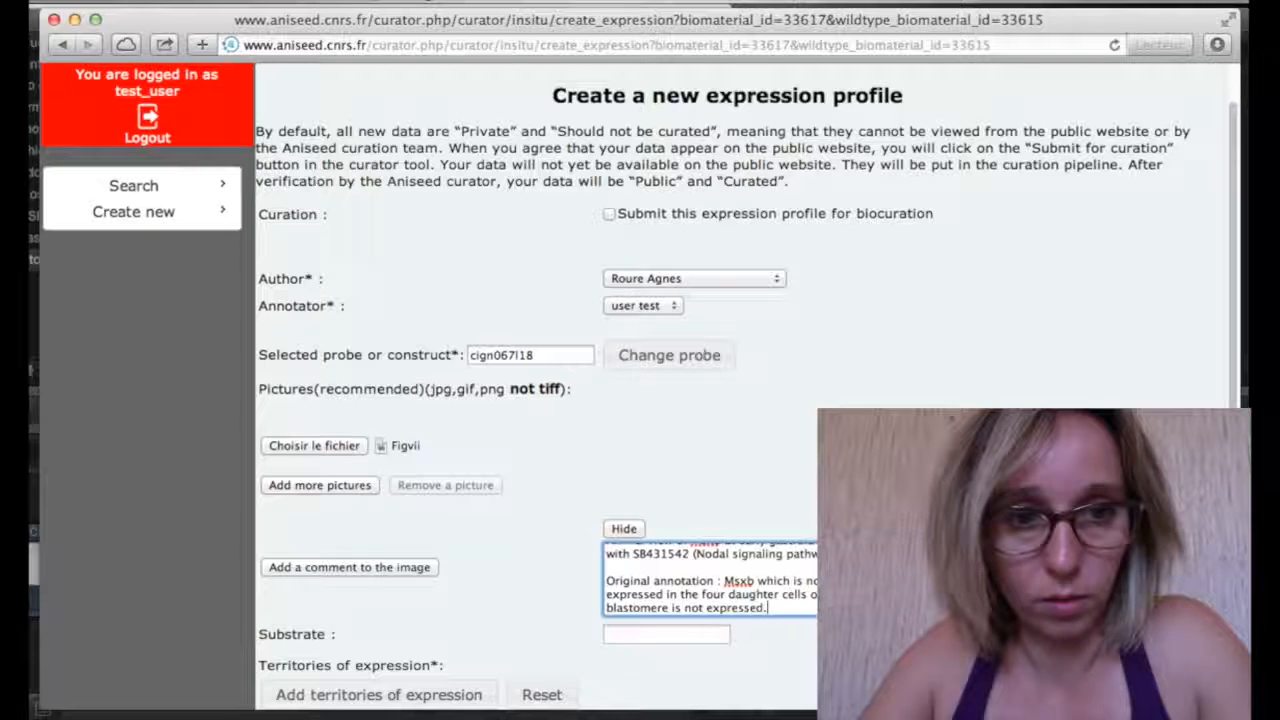
pyautogui.scroll(-3, 640, 388)
# Set the substrate to NBT-BCIP
pyautogui.click(646, 568)
pyautogui.write('NBT-BCIP')
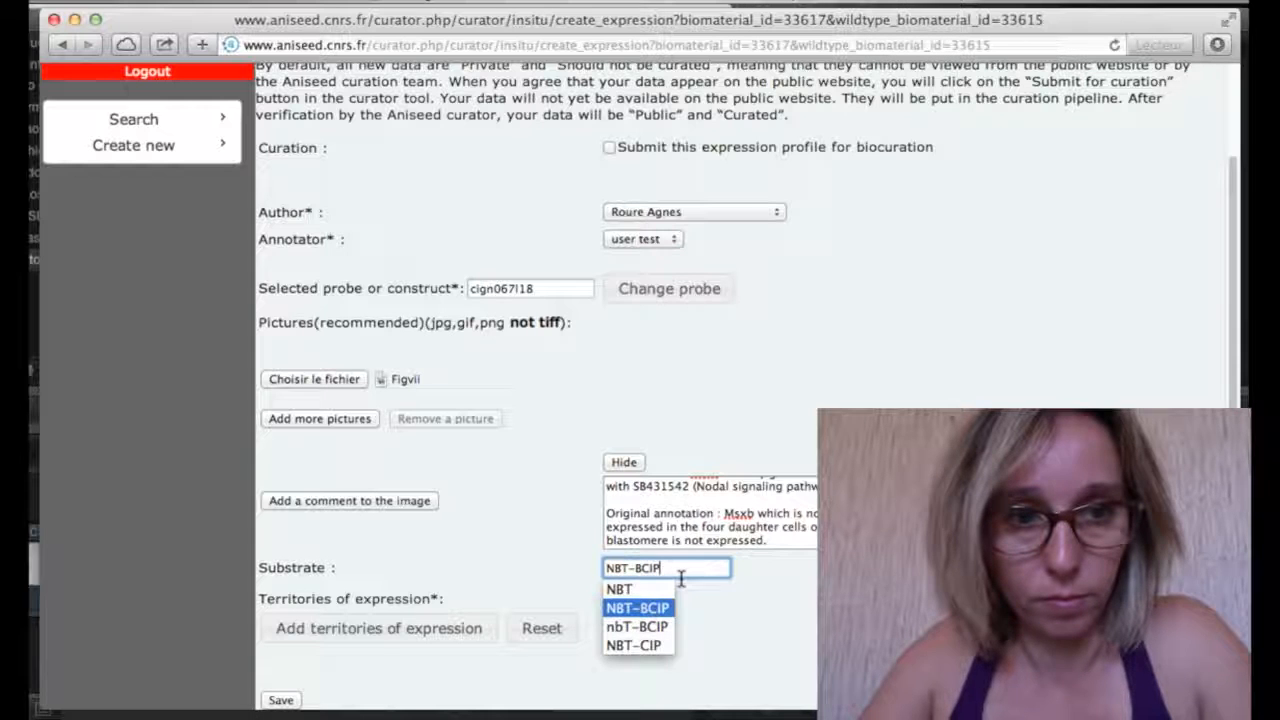
pyautogui.press('Return')
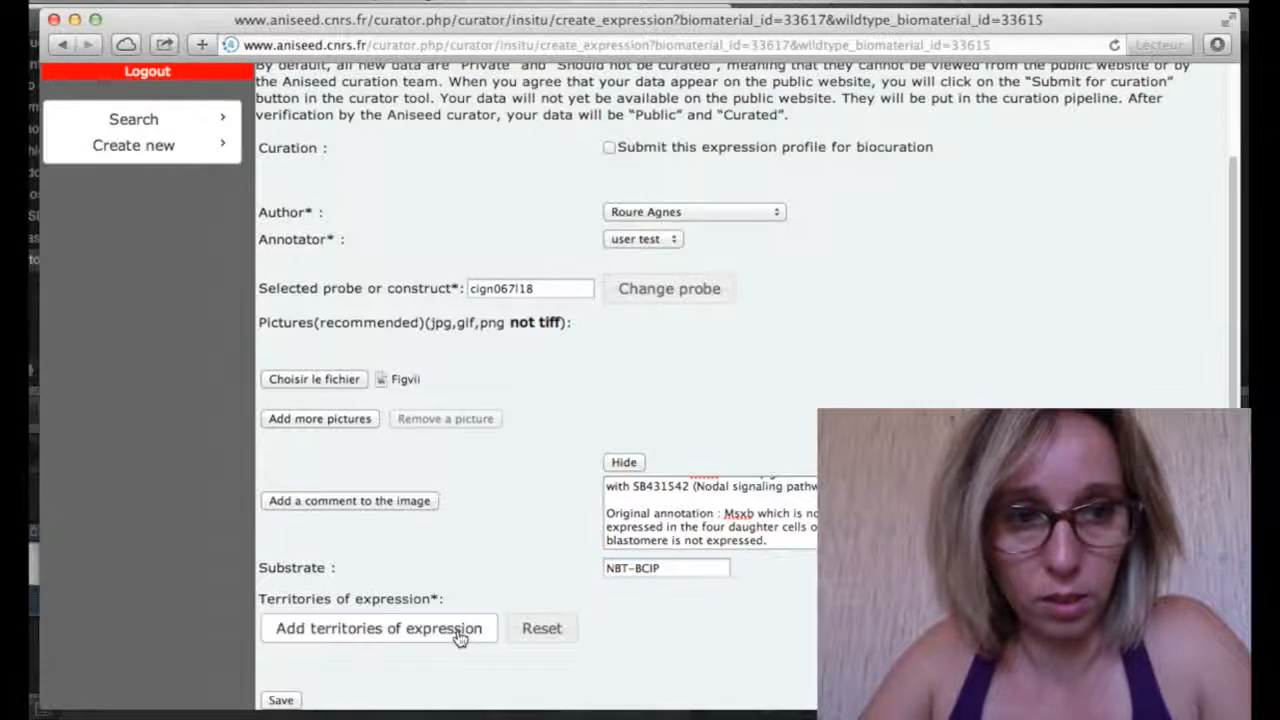
# Mark the territory as 'No expression' and save the mutant expression profile
pyautogui.click(460, 628)
pyautogui.click(85, 247)
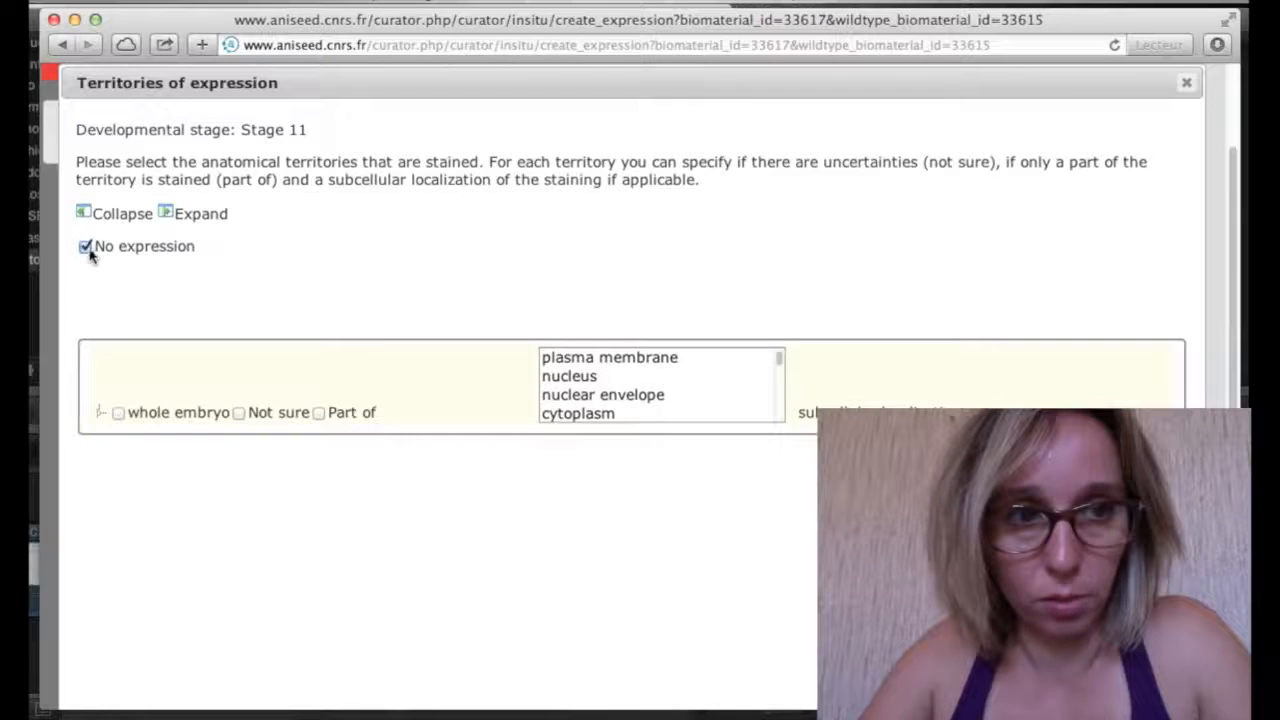
pyautogui.scroll(-3, 432, 370)
pyautogui.click(1150, 681)
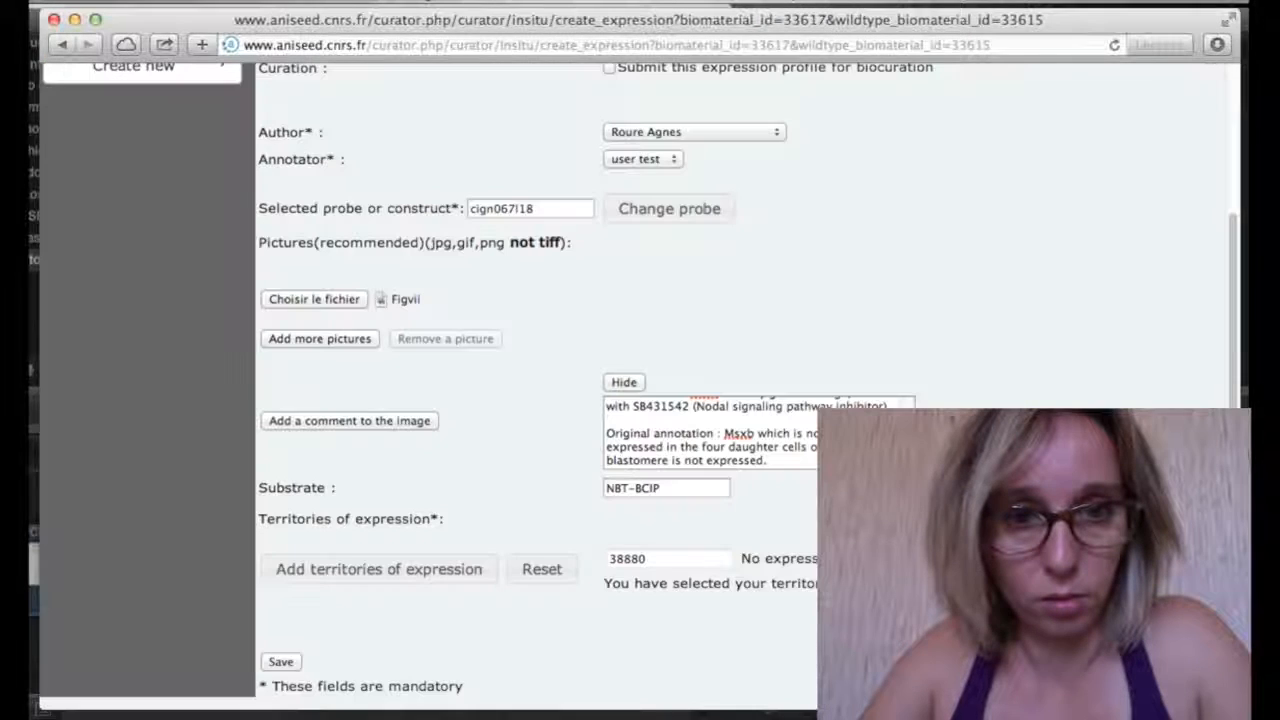
pyautogui.click(285, 662)
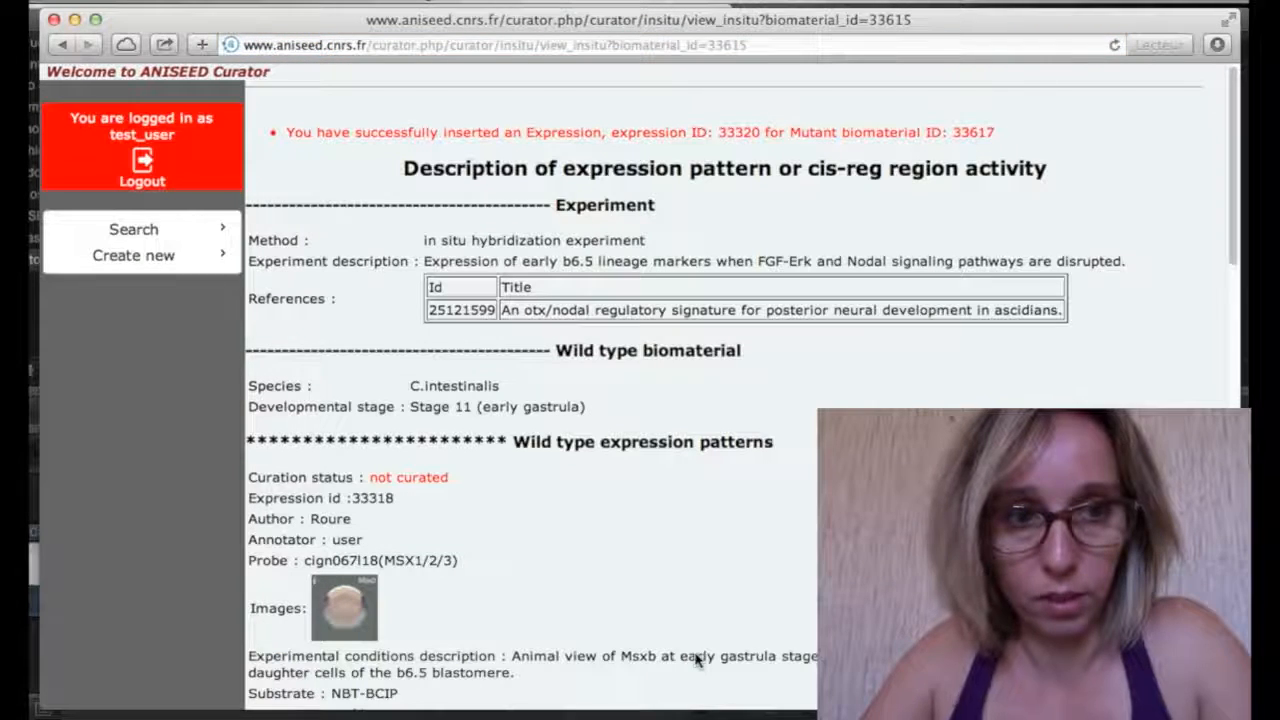
pyautogui.scroll(-5, 696, 657)
pyautogui.scroll(-3, 696, 657)
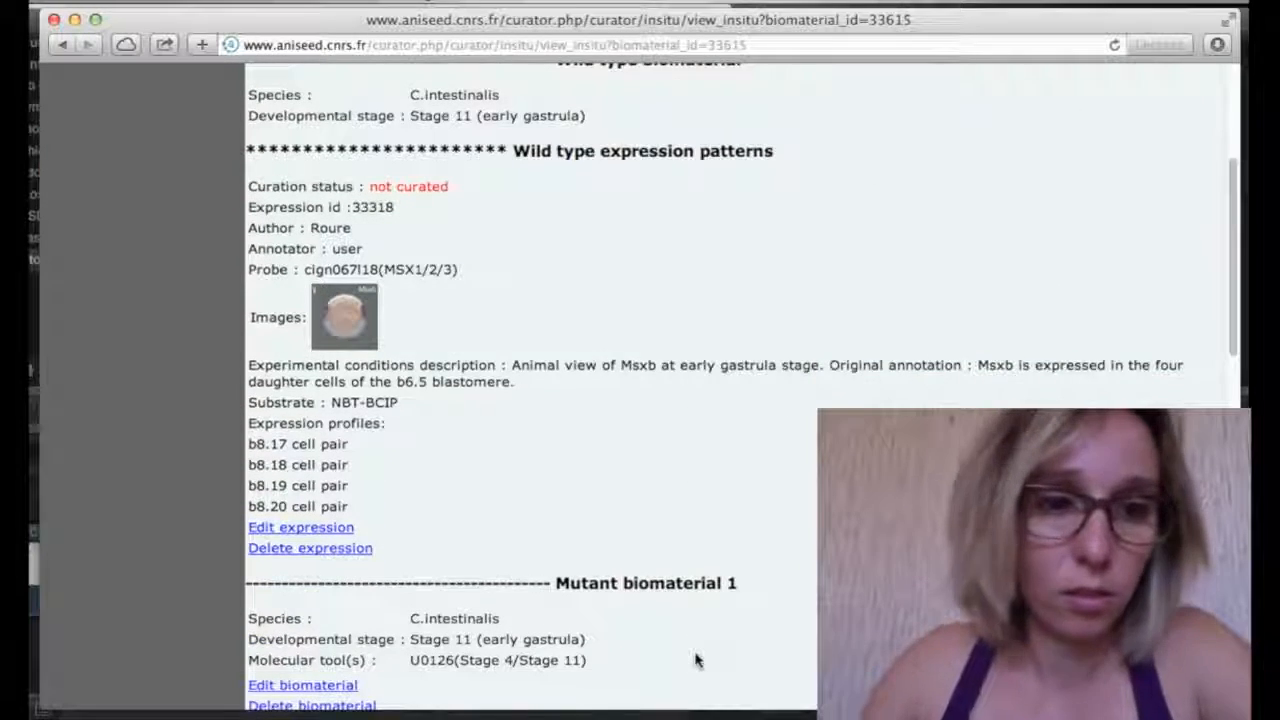
pyautogui.scroll(-15, 696, 658)
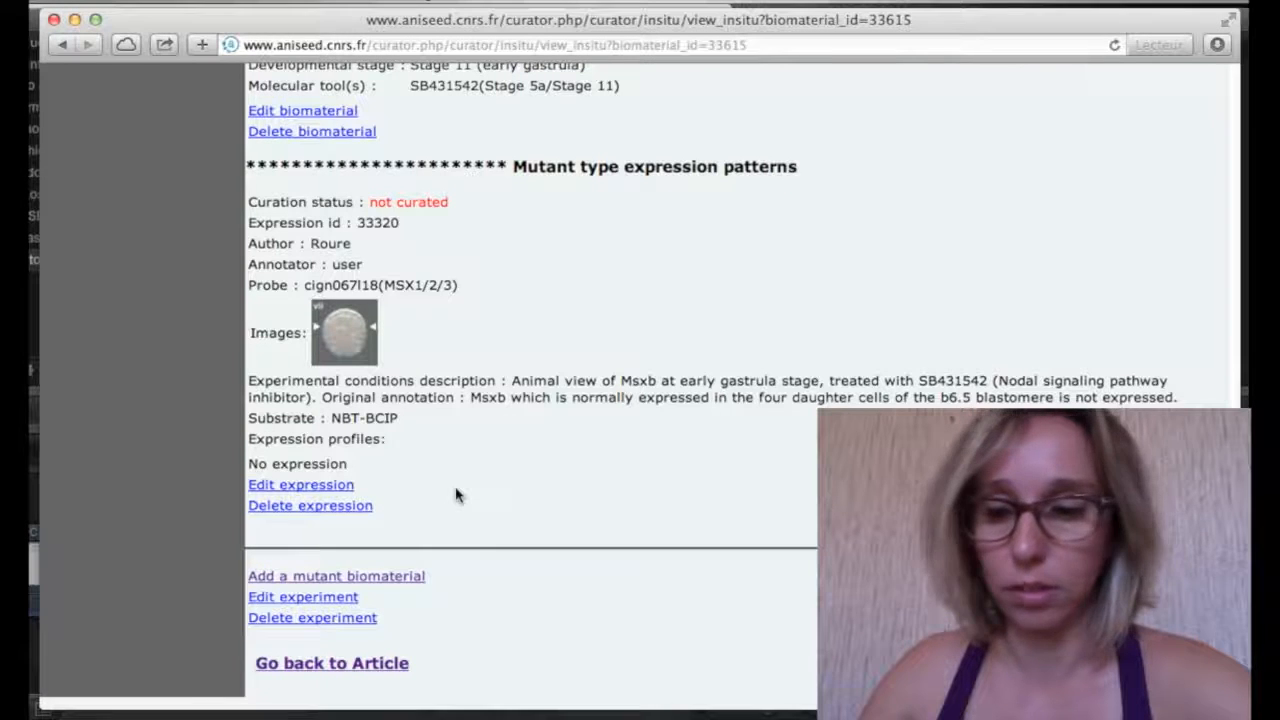
# Add a third mutant biomaterial with a deregulated molecule, then create a new molecular tool after searching 'fox'
pyautogui.click(395, 589)
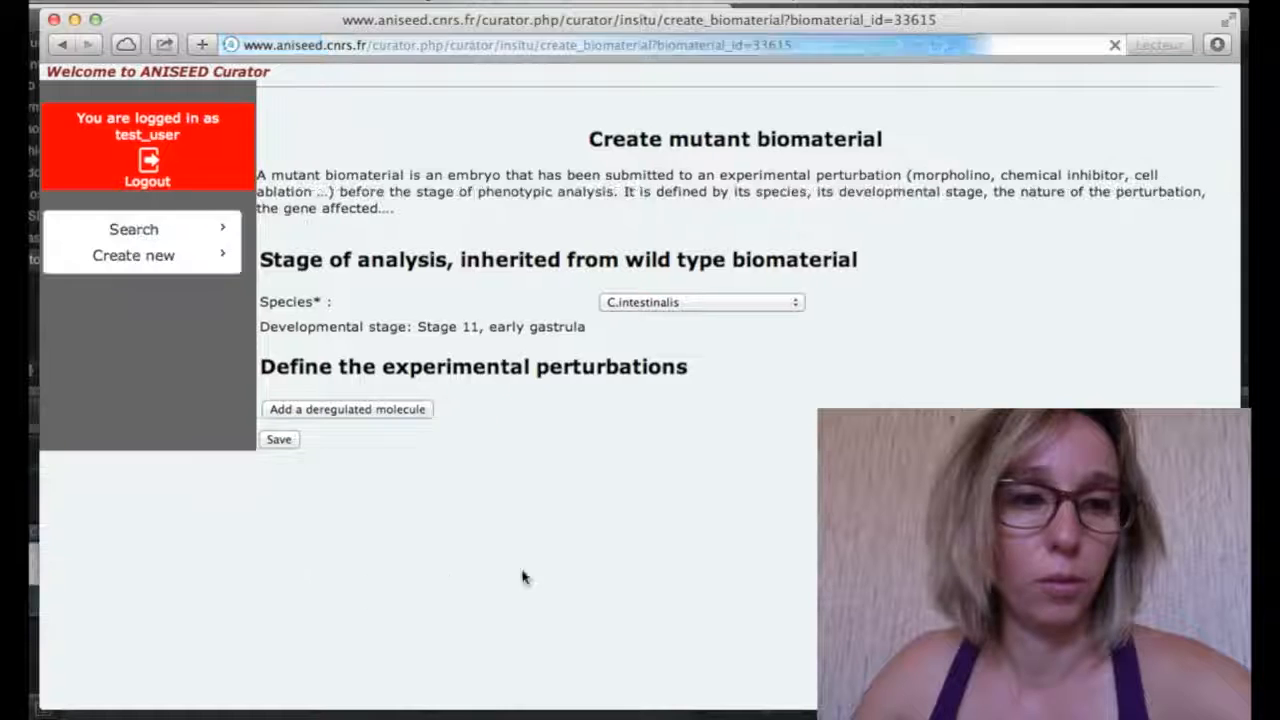
pyautogui.click(410, 416)
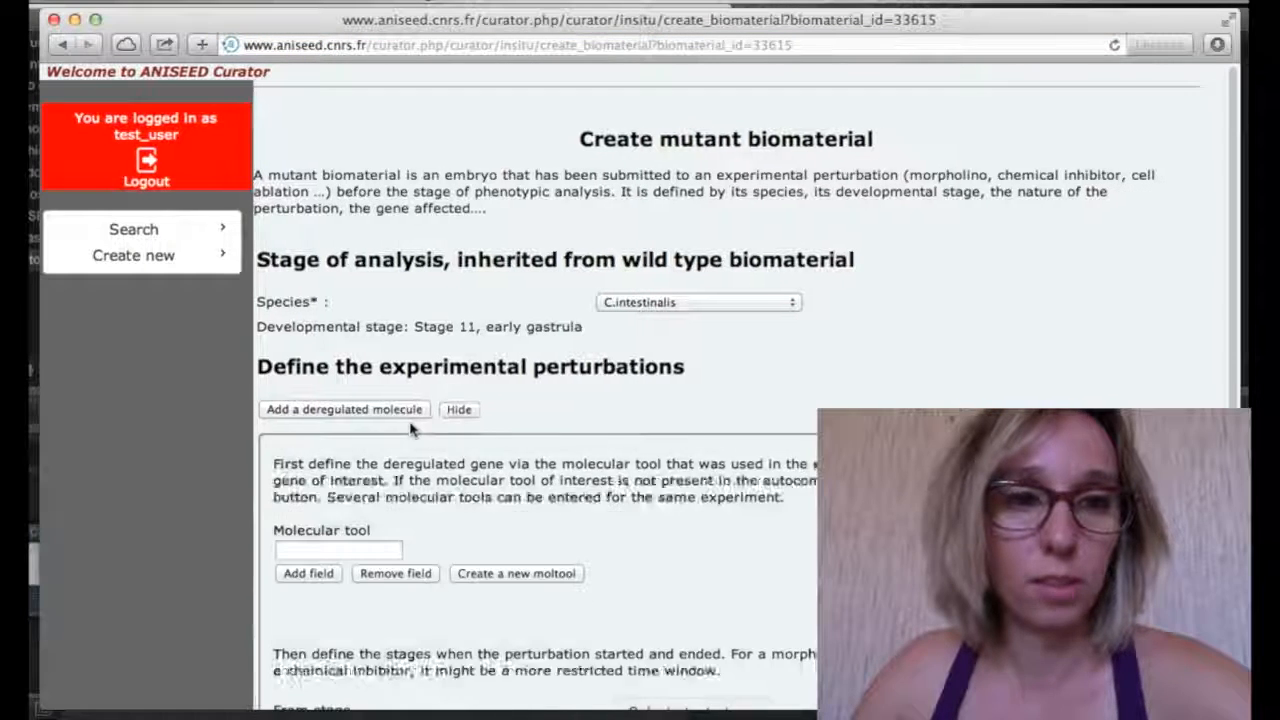
pyautogui.scroll(-3, 410, 428)
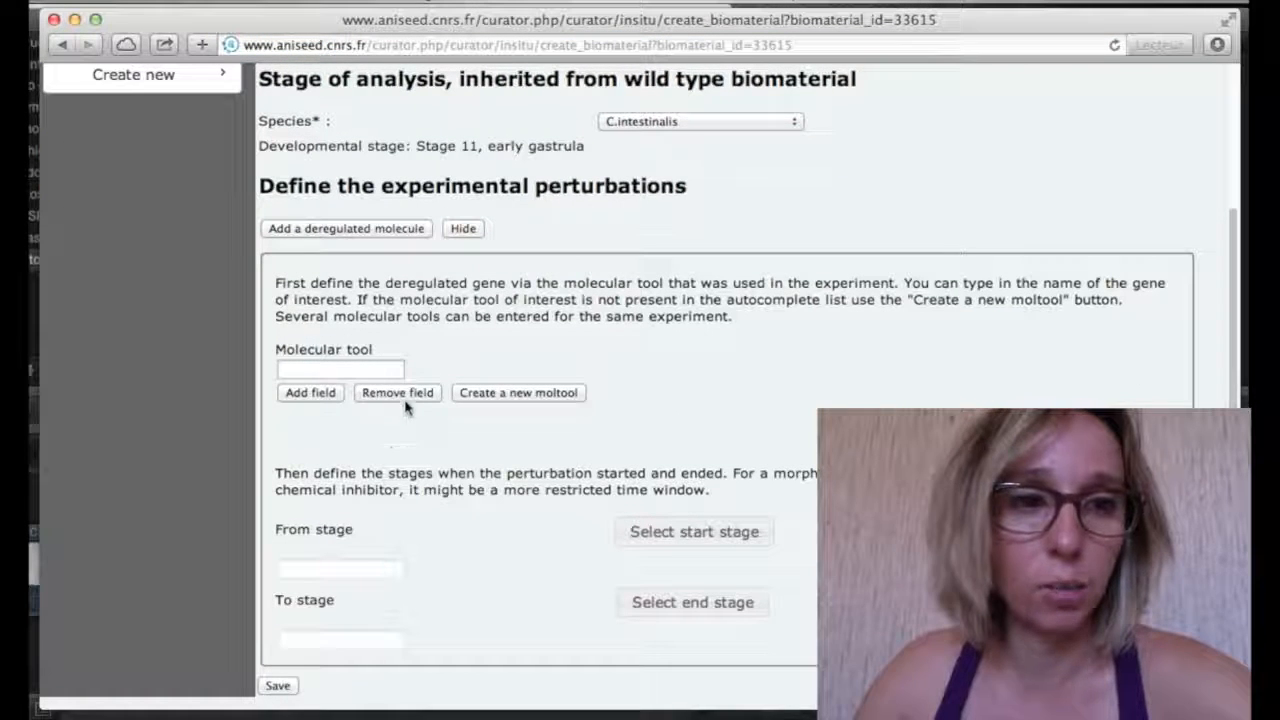
pyautogui.click(364, 380)
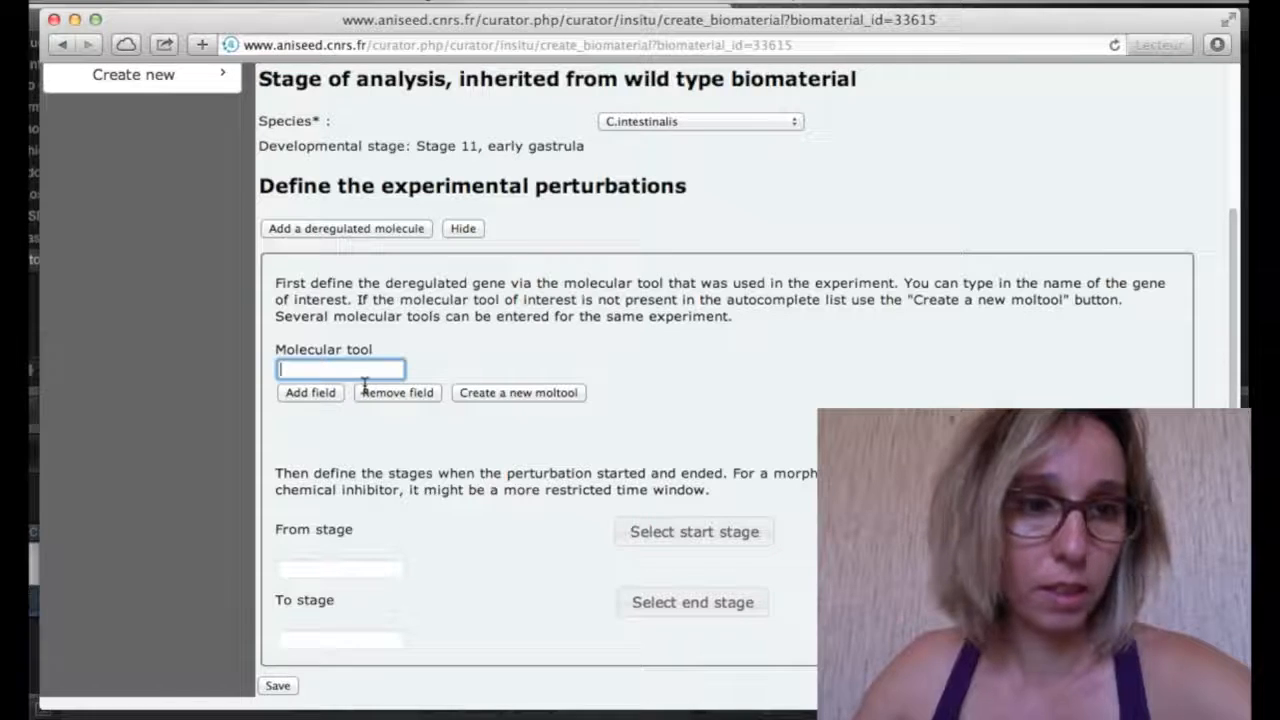
pyautogui.write('fox')
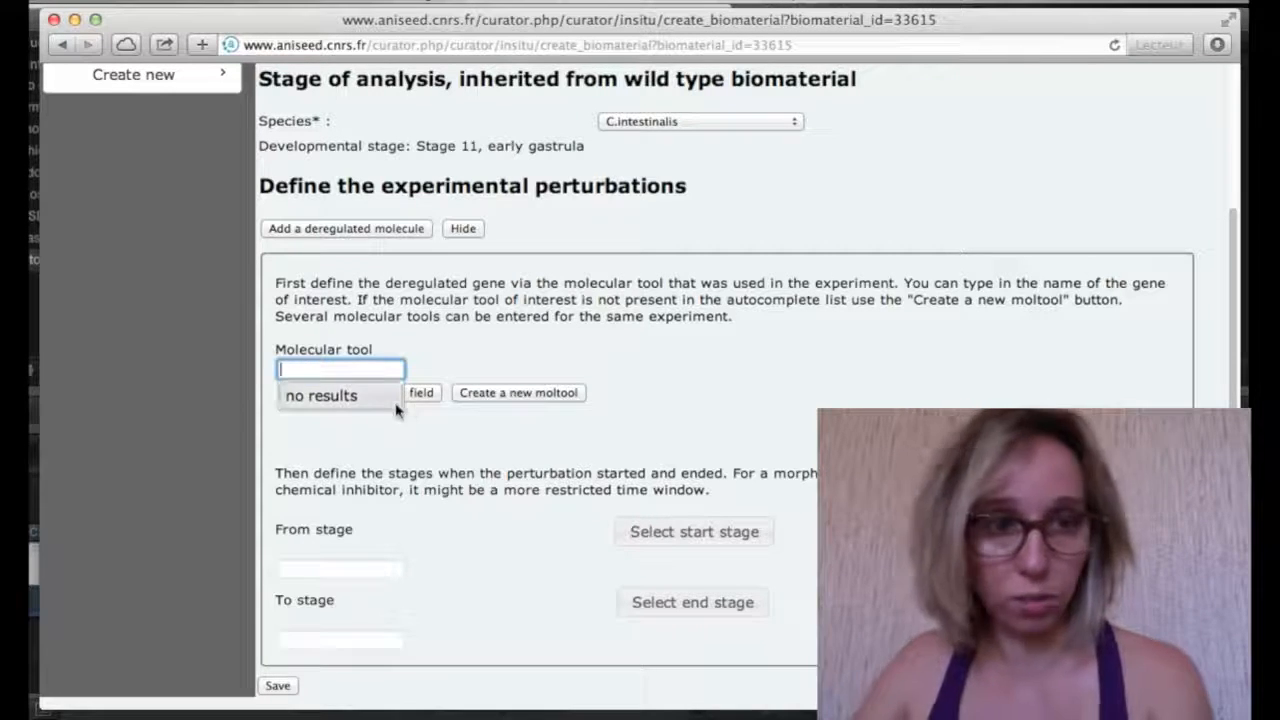
pyautogui.click(506, 398)
# Set the tool's species C.intestinalis, name 'test', type inhibitor and regulation Loss of function
pyautogui.click(450, 226)
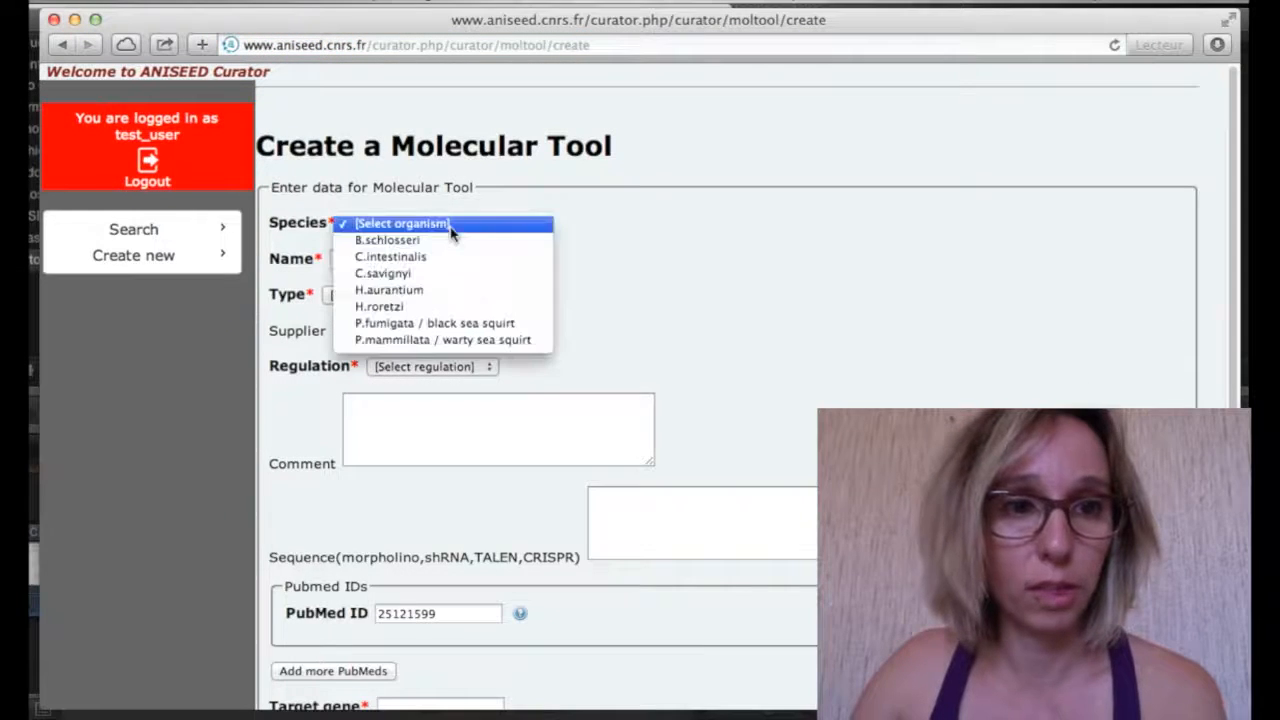
pyautogui.click(448, 257)
pyautogui.click(438, 262)
pyautogui.write('TEST')
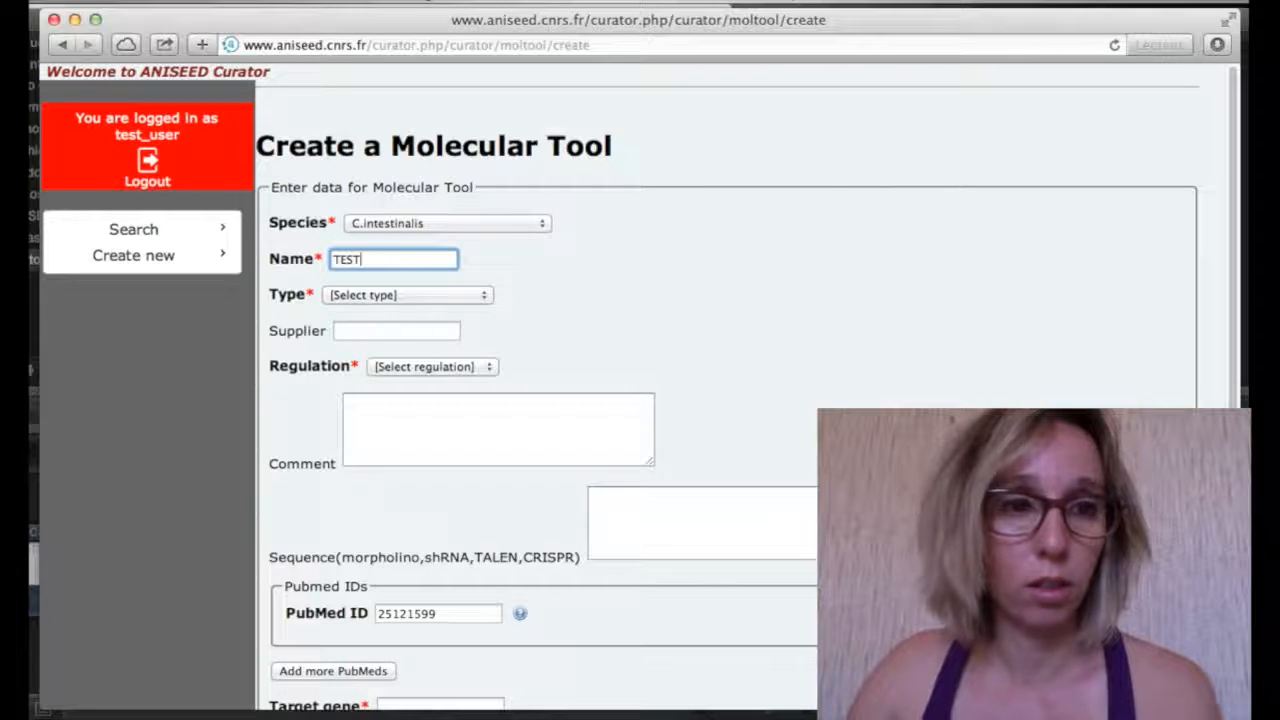
pyautogui.click(396, 285)
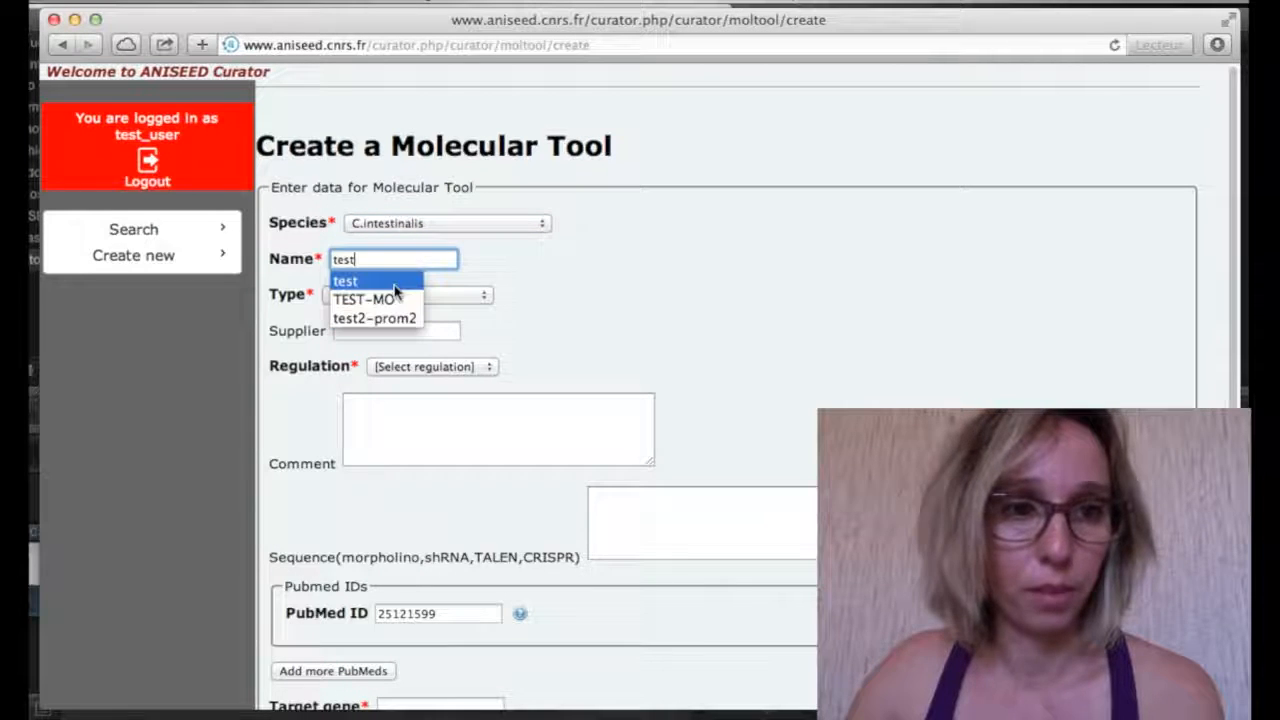
pyautogui.click(465, 295)
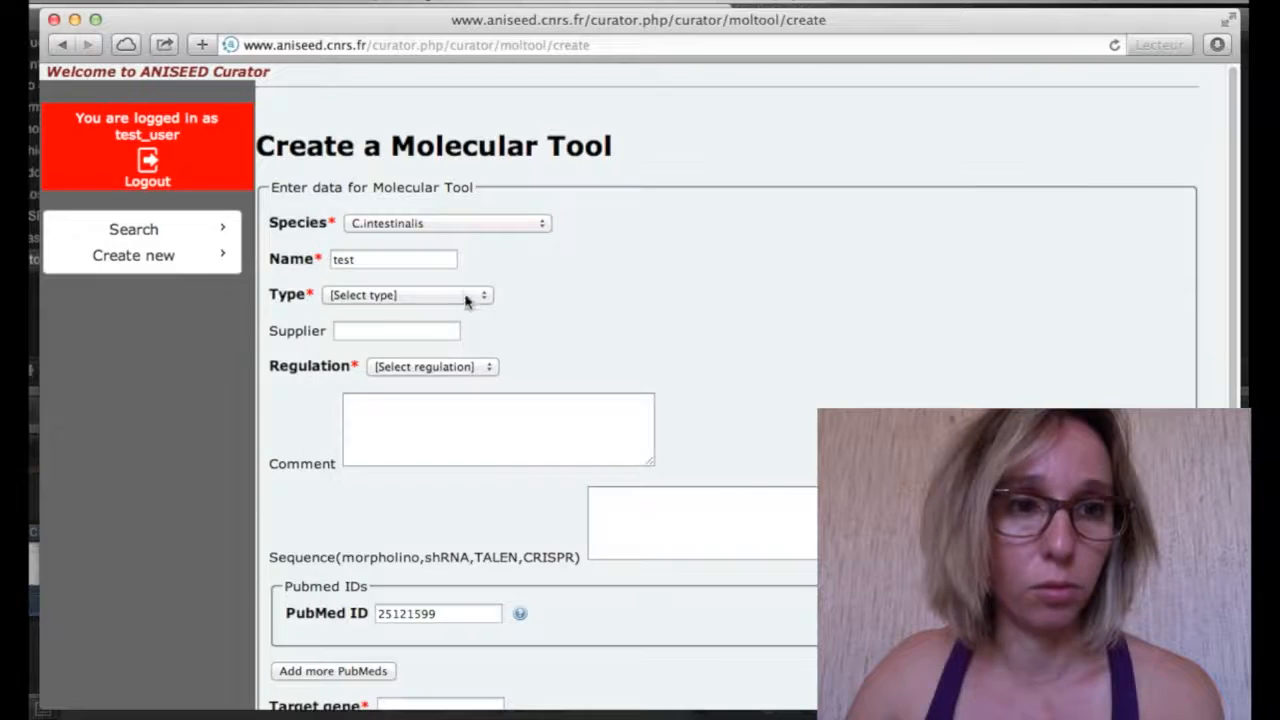
pyautogui.click(465, 296)
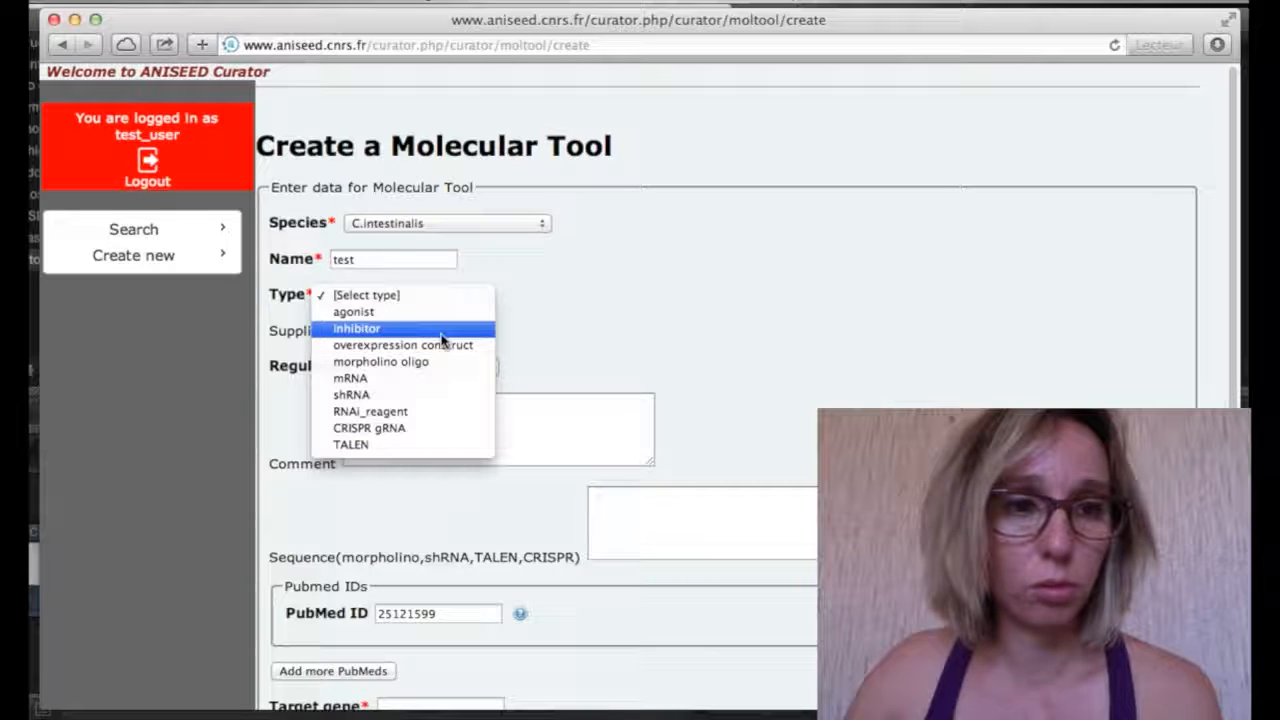
pyautogui.click(440, 333)
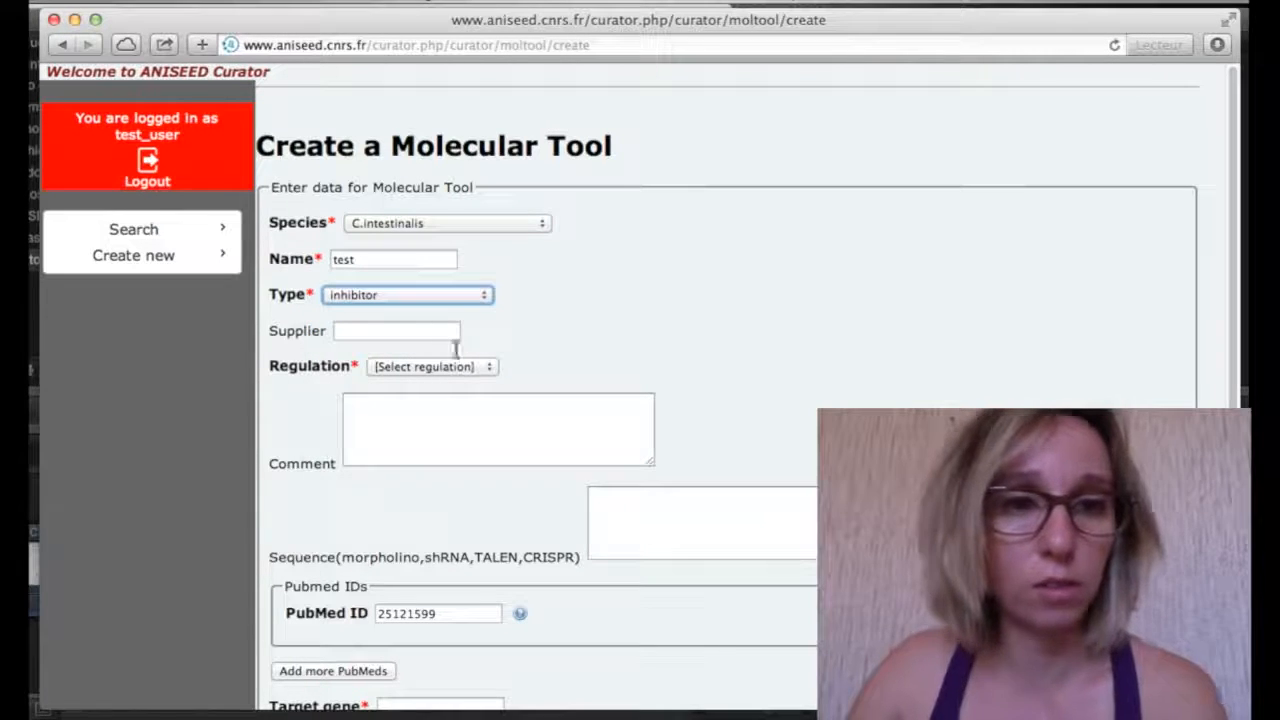
pyautogui.click(405, 340)
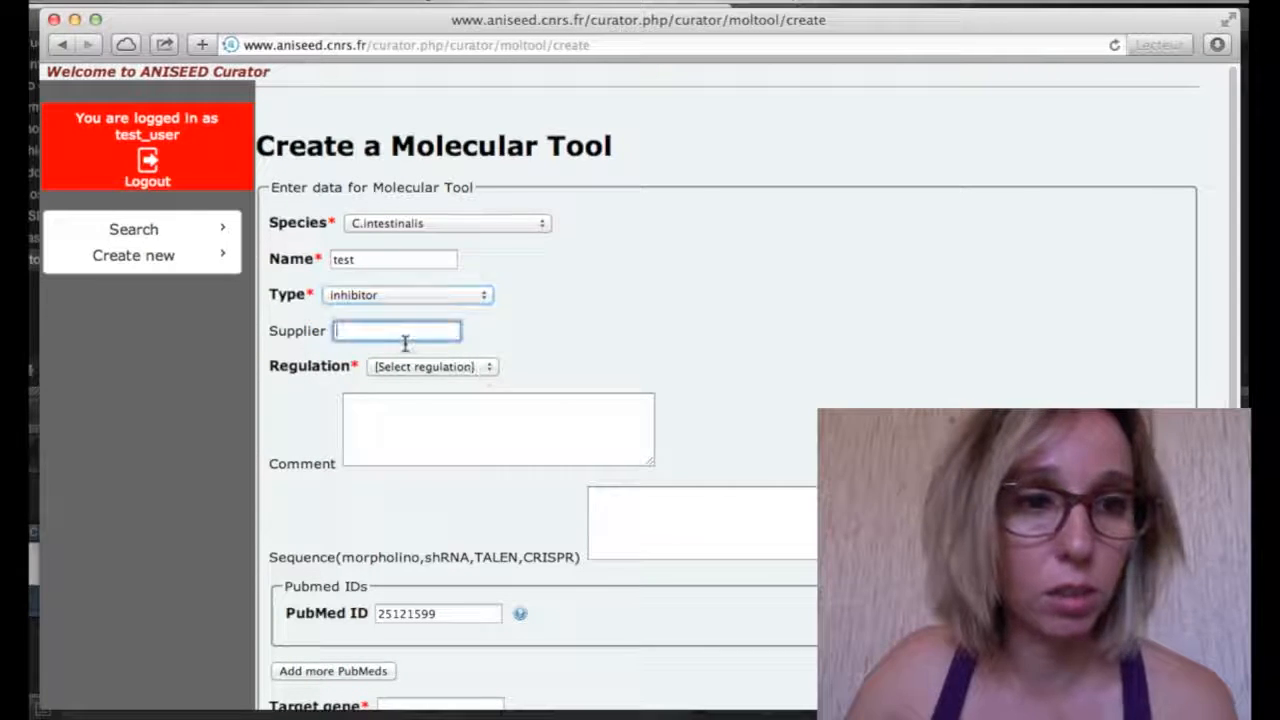
pyautogui.click(490, 370)
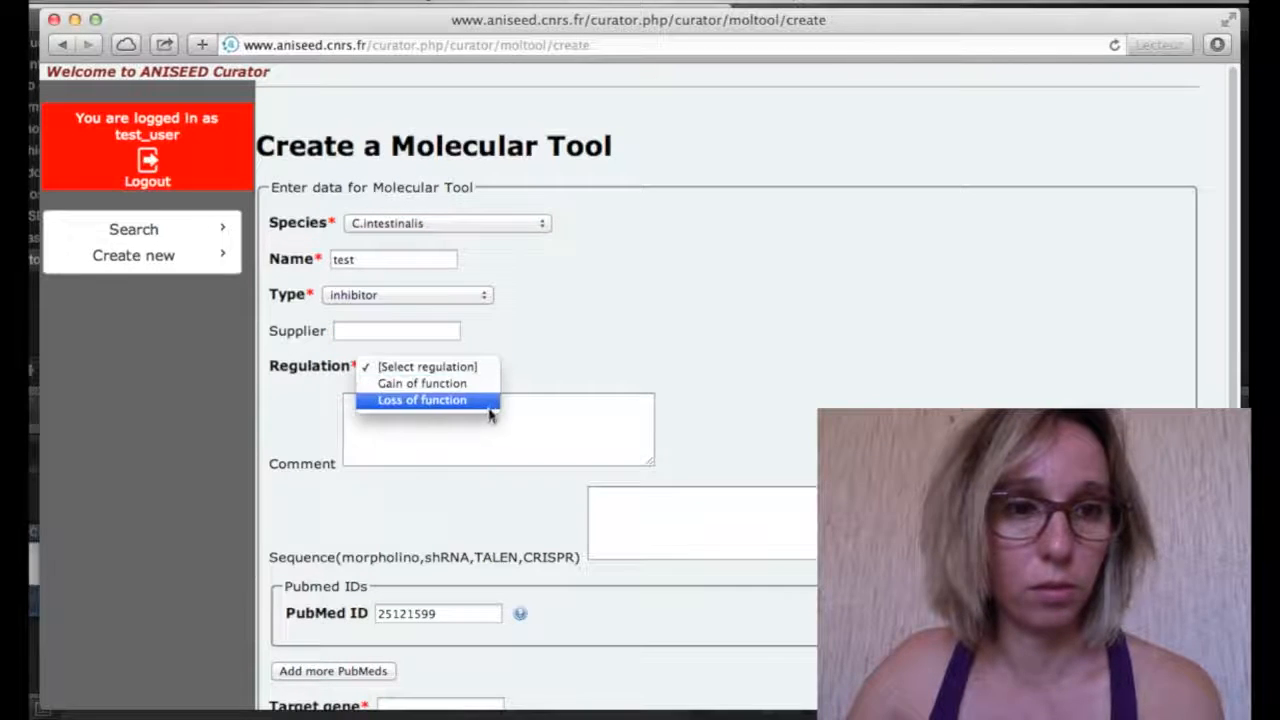
pyautogui.click(488, 402)
# Write the tool comment 'Molecular tool that disrupt the gene…' about the gene X pathway
pyautogui.click(479, 436)
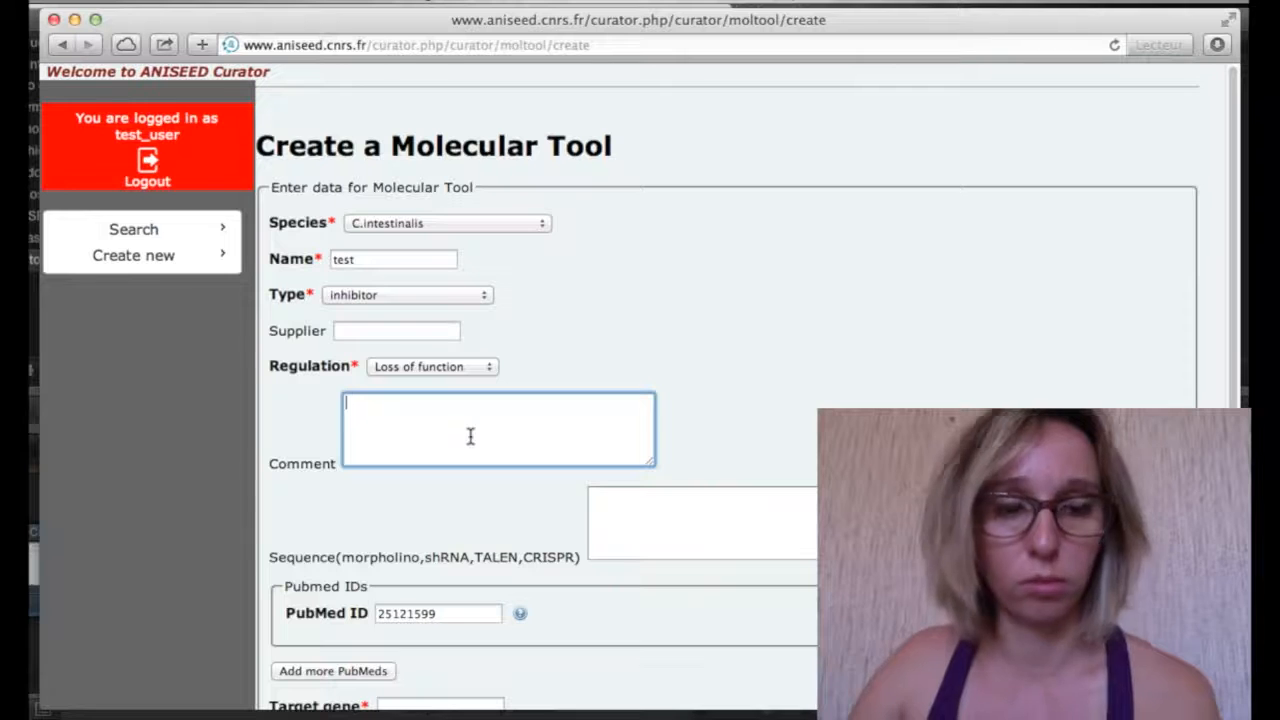
pyautogui.write('mOL')
pyautogui.press('BackSpace')
pyautogui.press('BackSpace')
pyautogui.press('BackSpace')
pyautogui.write('Molecula')
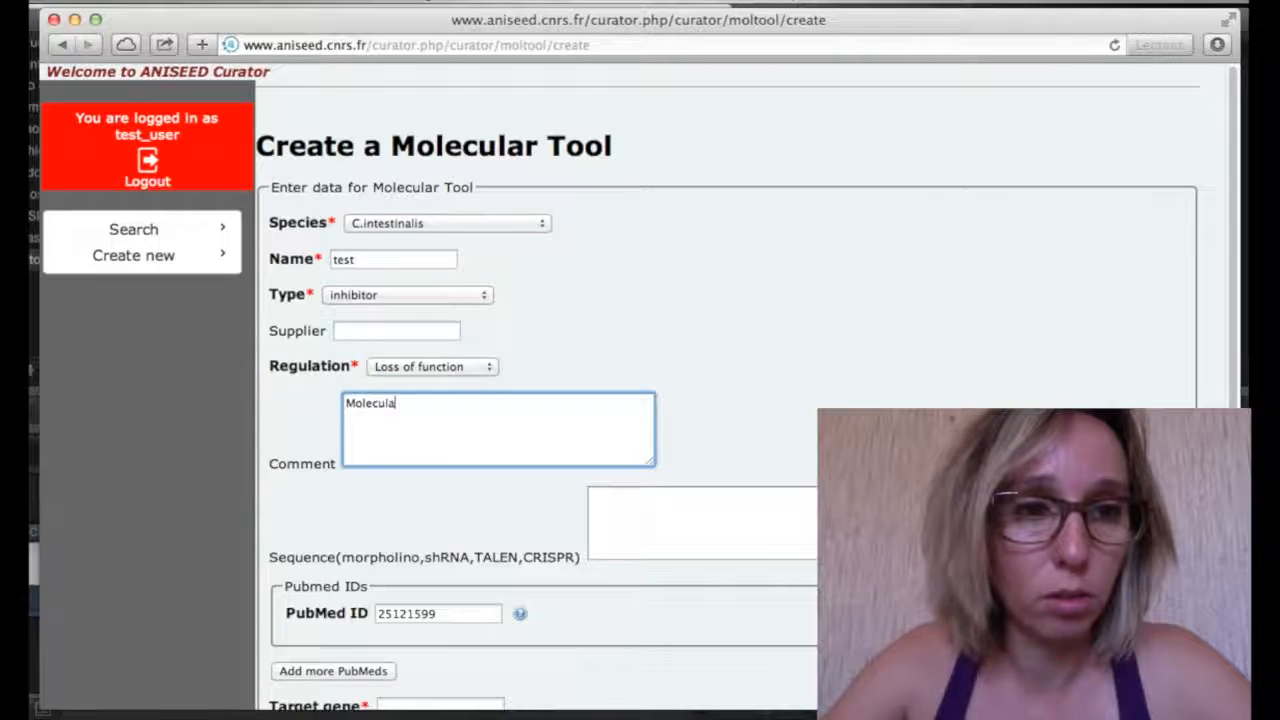
pyautogui.write('r tool')
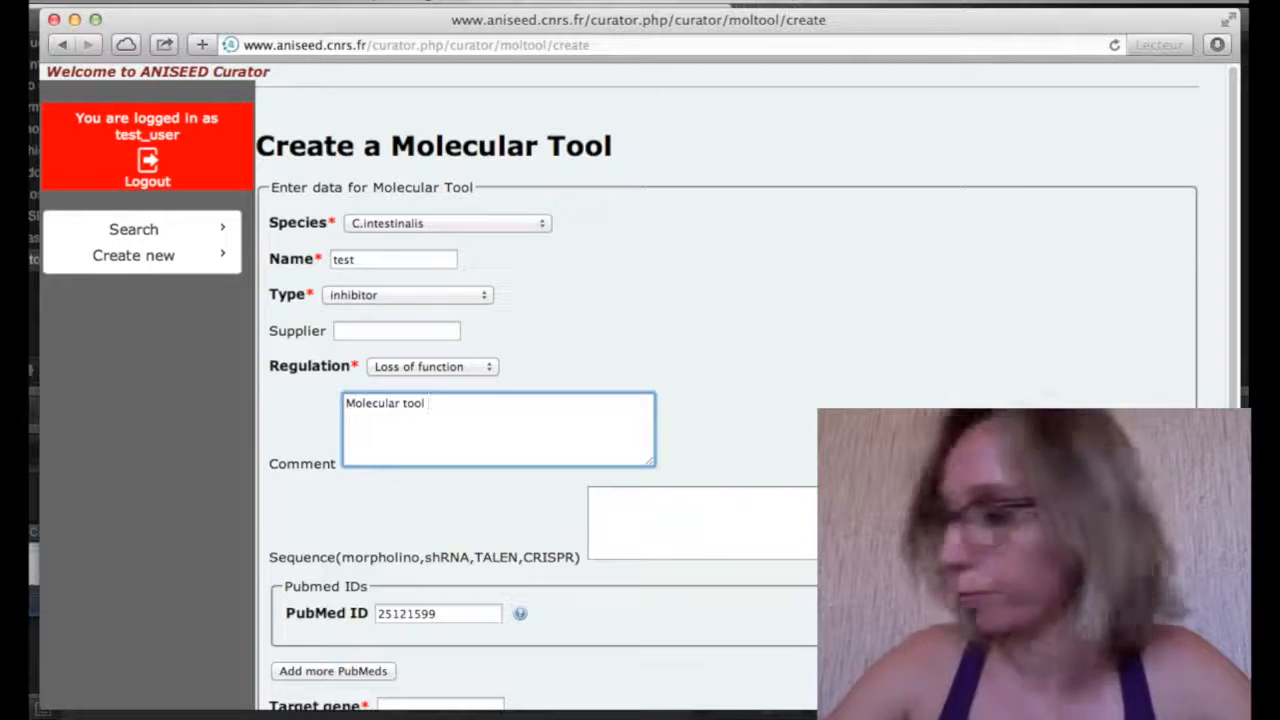
pyautogui.write(' that dis')
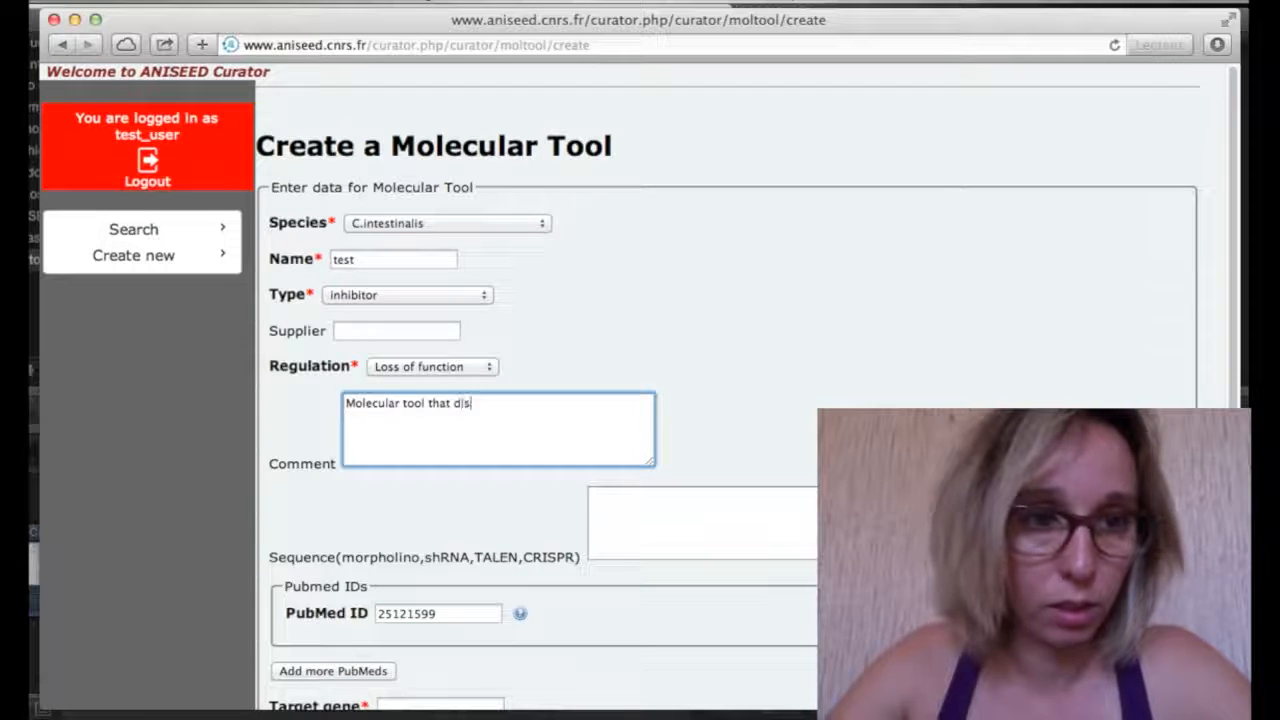
pyautogui.write('rupt')
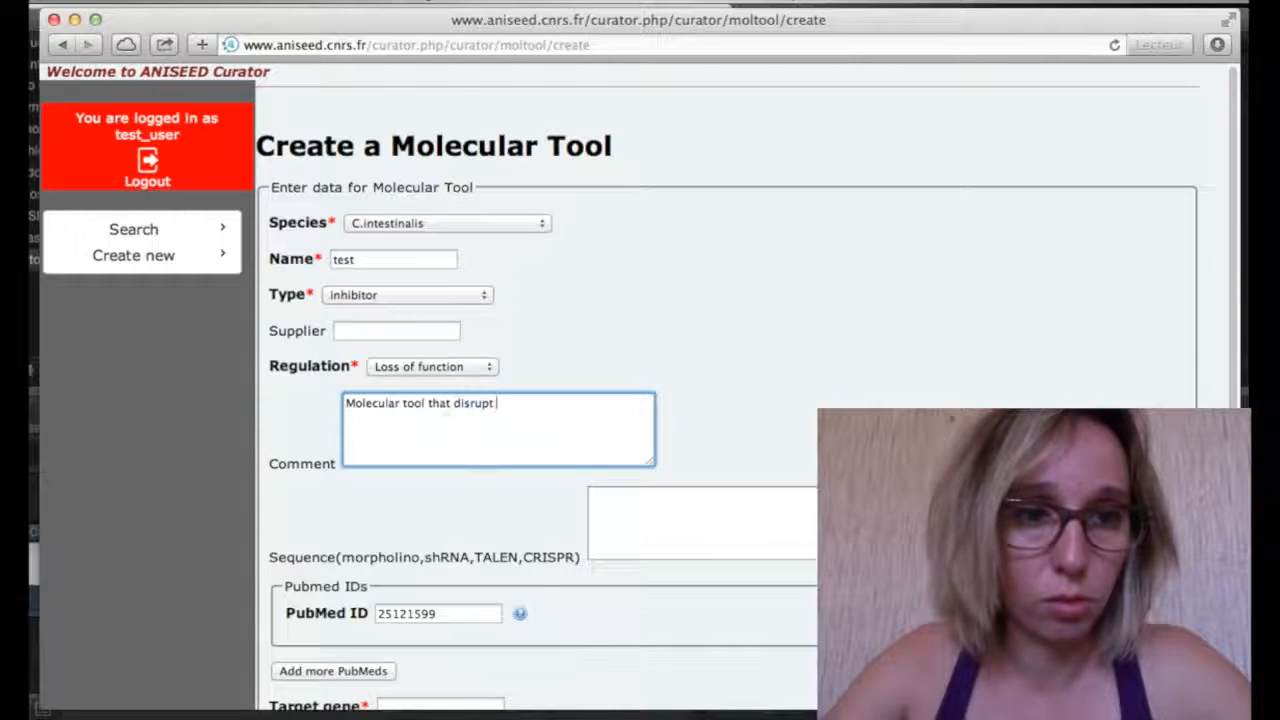
pyautogui.write(' the gene X pathway.')
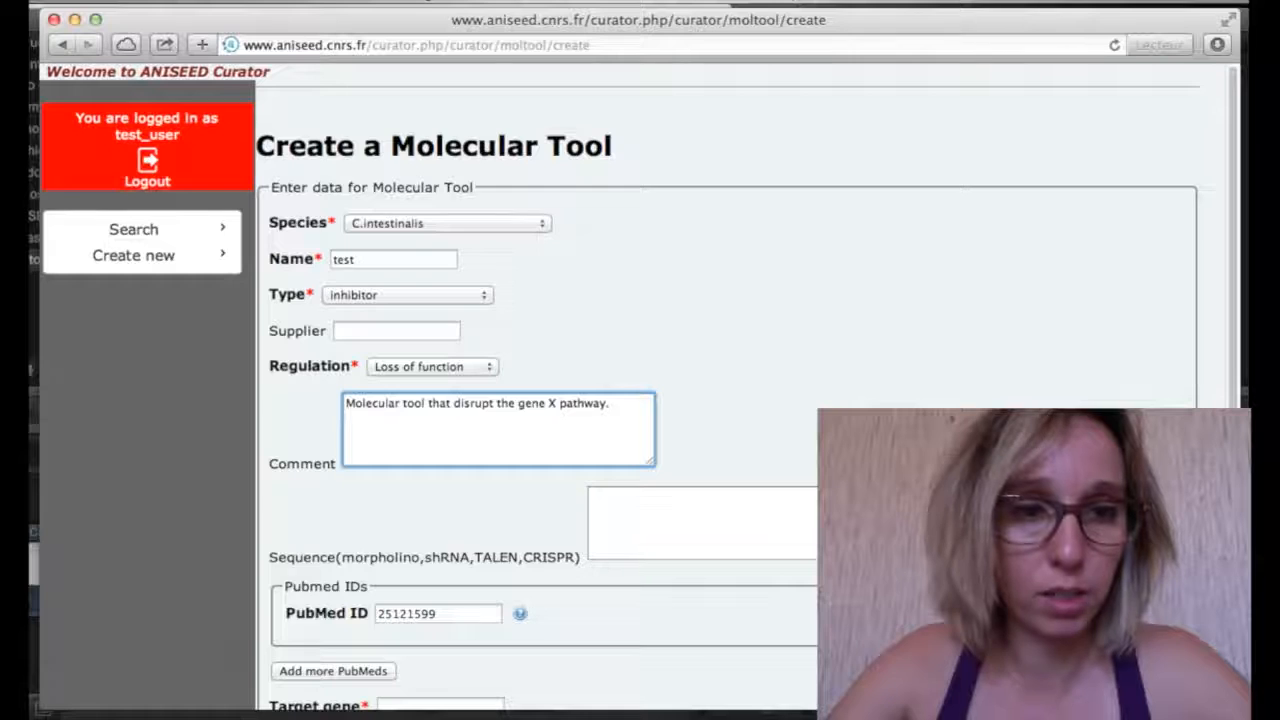
pyautogui.scroll(-2, 640, 400)
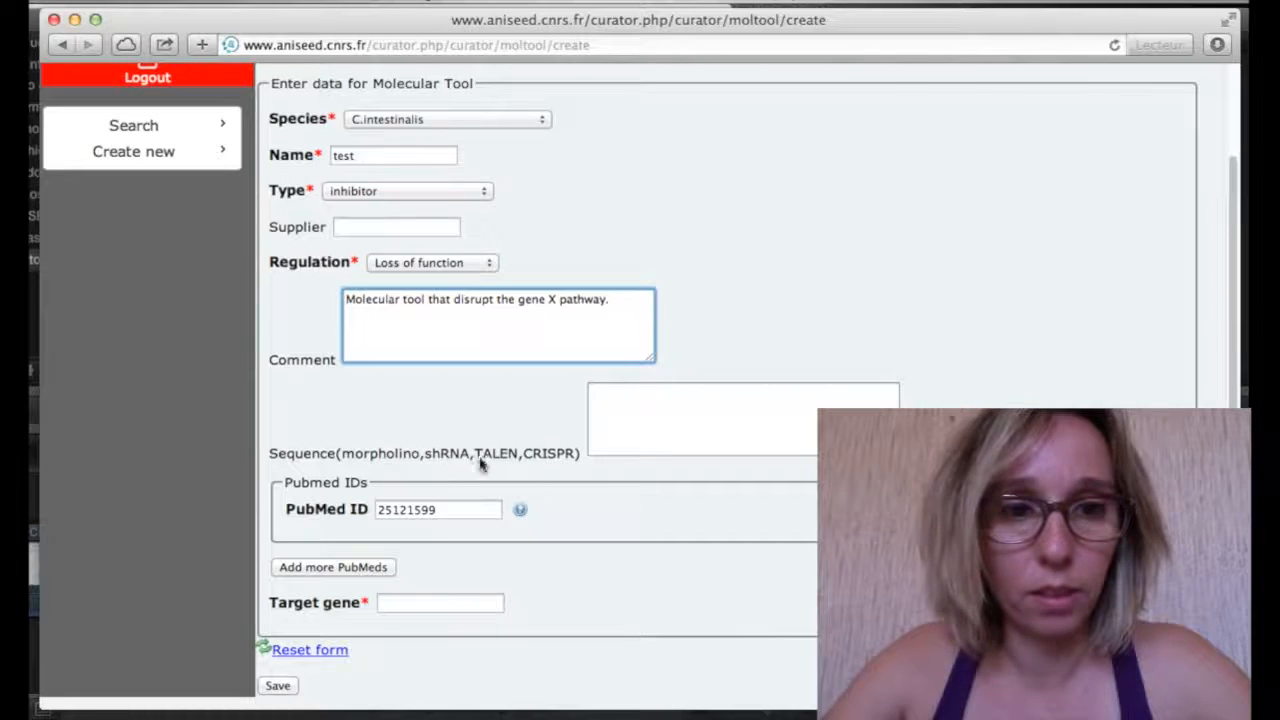
# Add a PubMed entry, set target gene KH.C7.562, and save the 'test' molecular tool
pyautogui.click(622, 409)
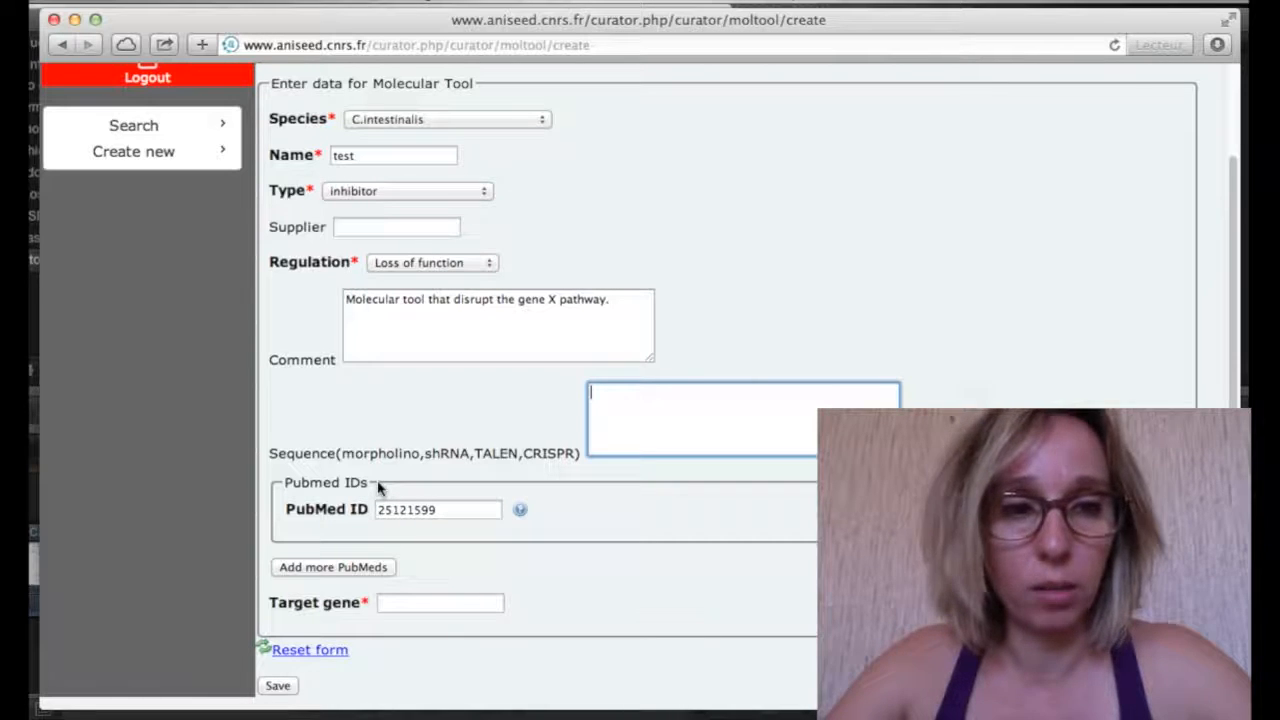
pyautogui.click(362, 570)
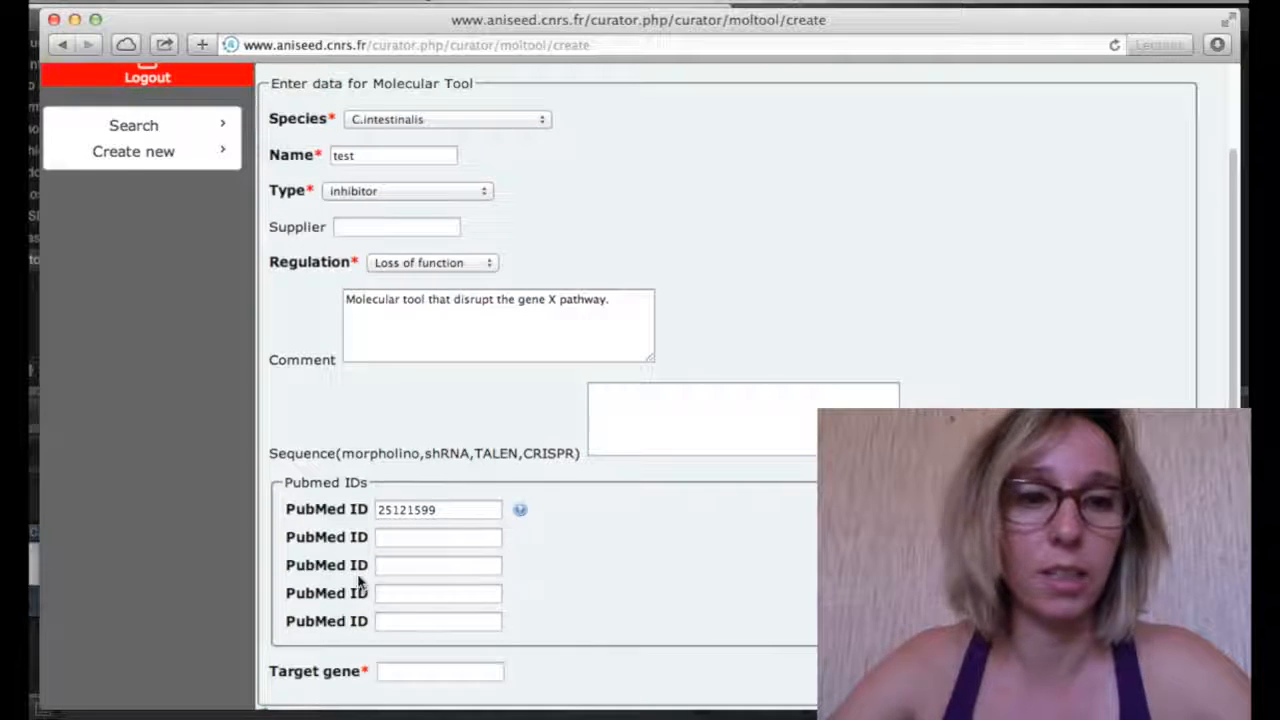
pyautogui.scroll(-2, 357, 580)
pyautogui.click(412, 605)
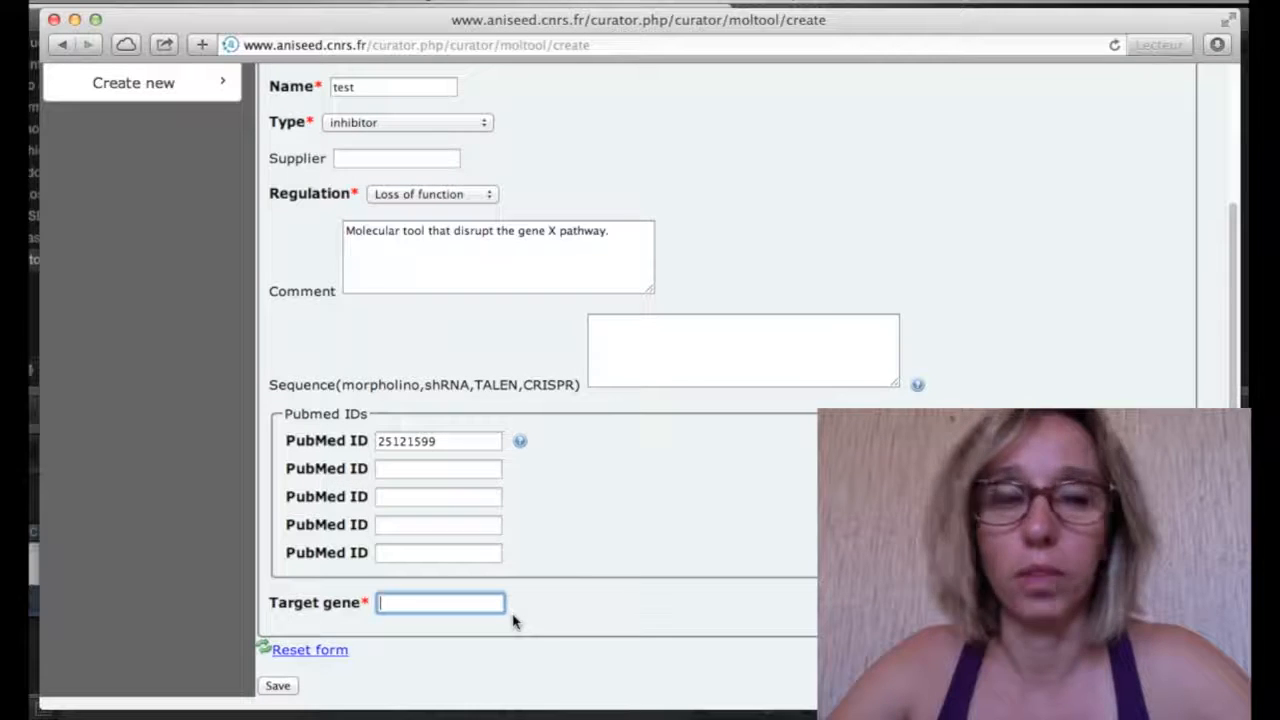
pyautogui.write('H')
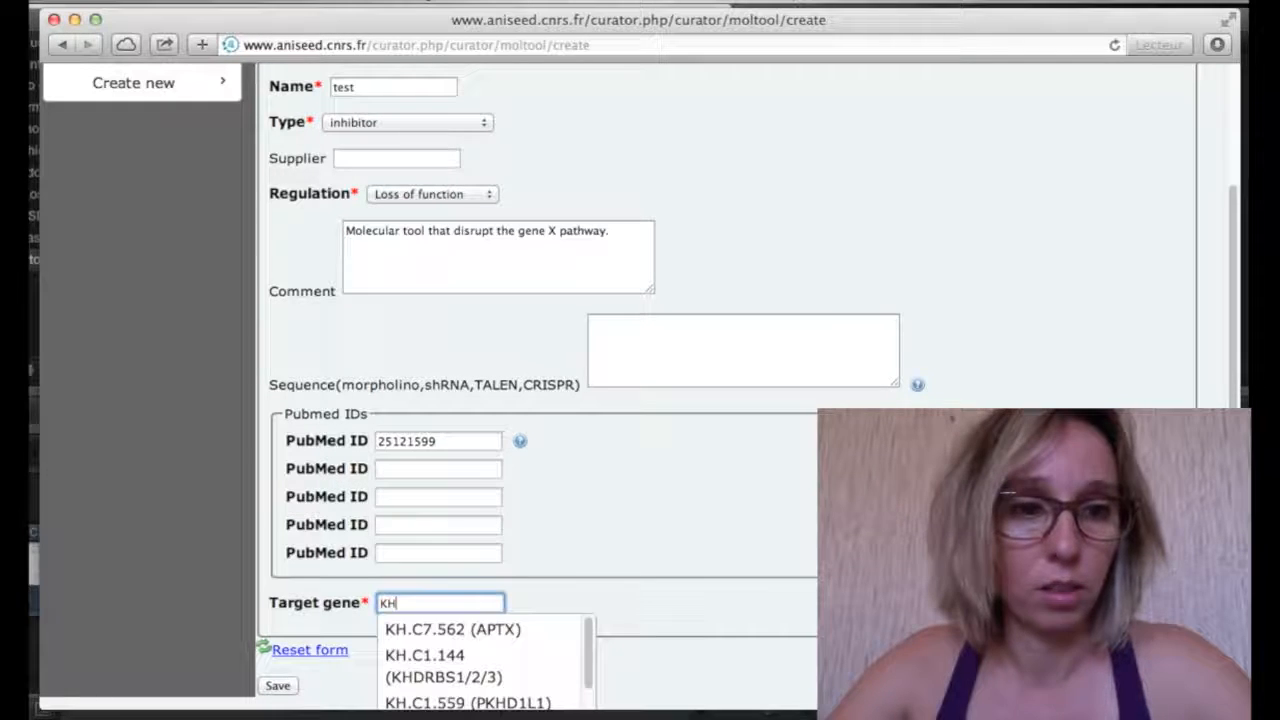
pyautogui.click(523, 632)
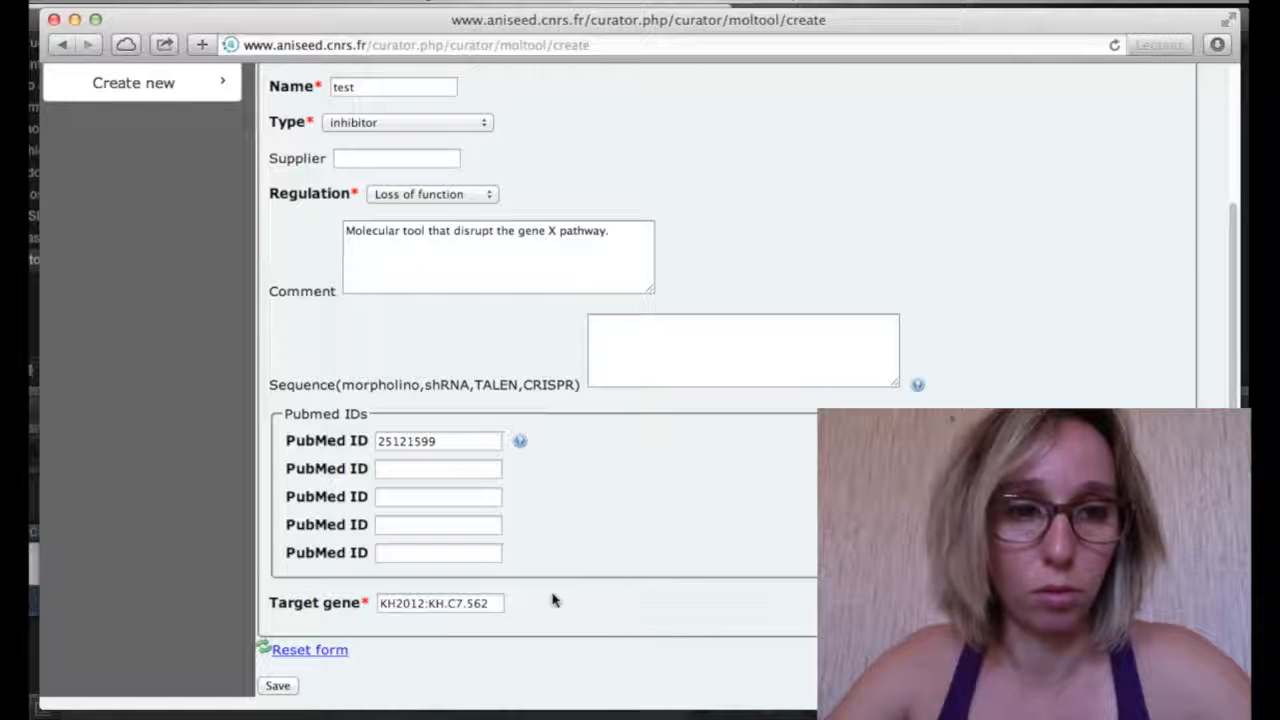
pyautogui.click(284, 690)
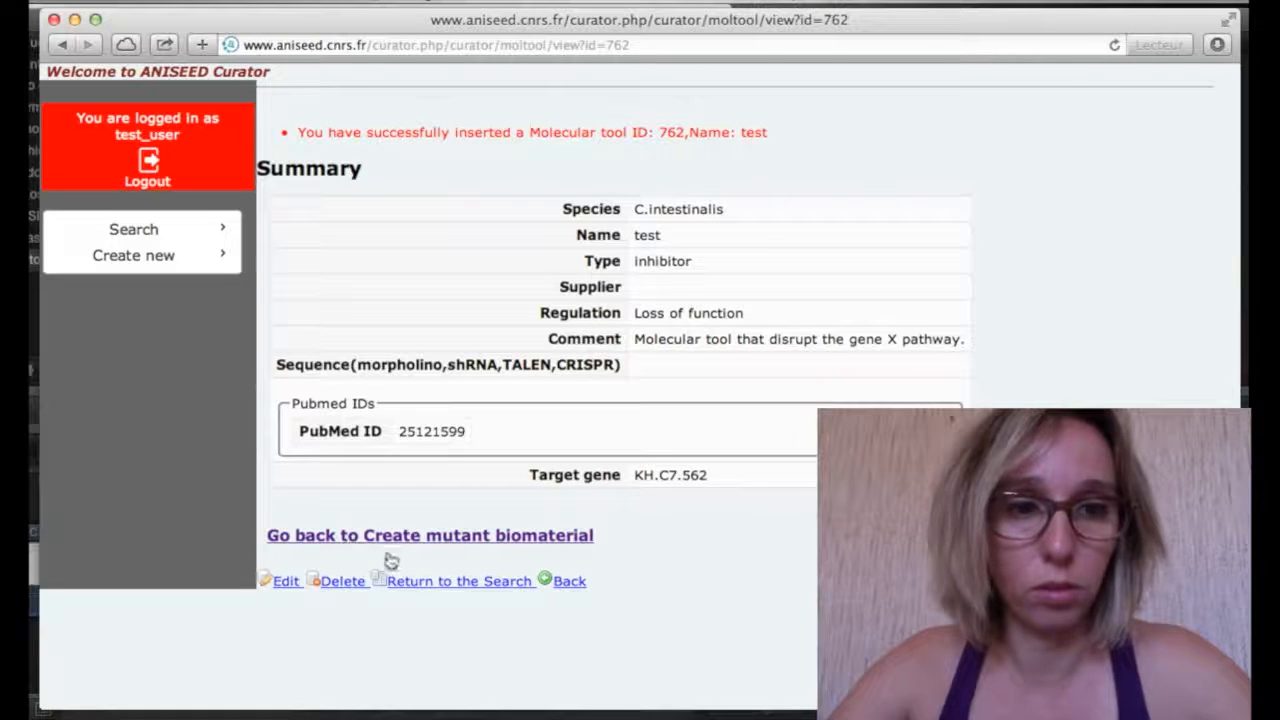
# Add a deregulated molecule to the mutant biomaterial and pick the new 'test' tool
pyautogui.click(447, 548)
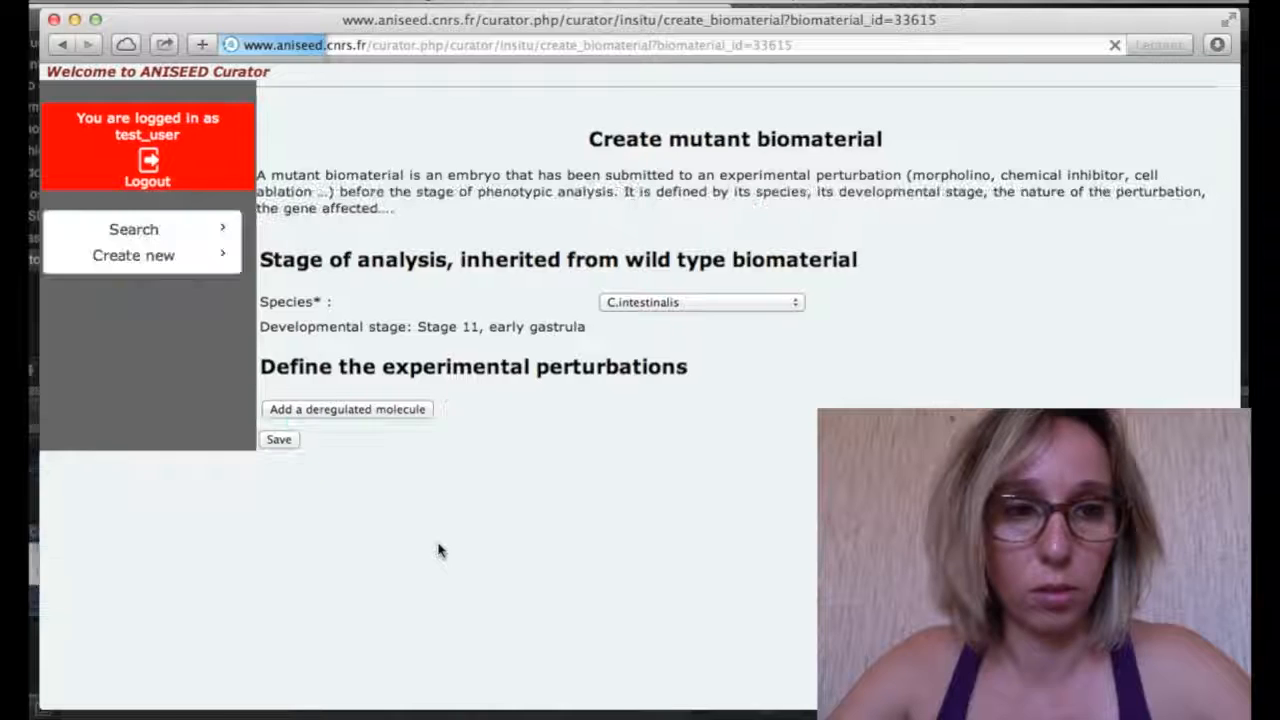
pyautogui.click(413, 424)
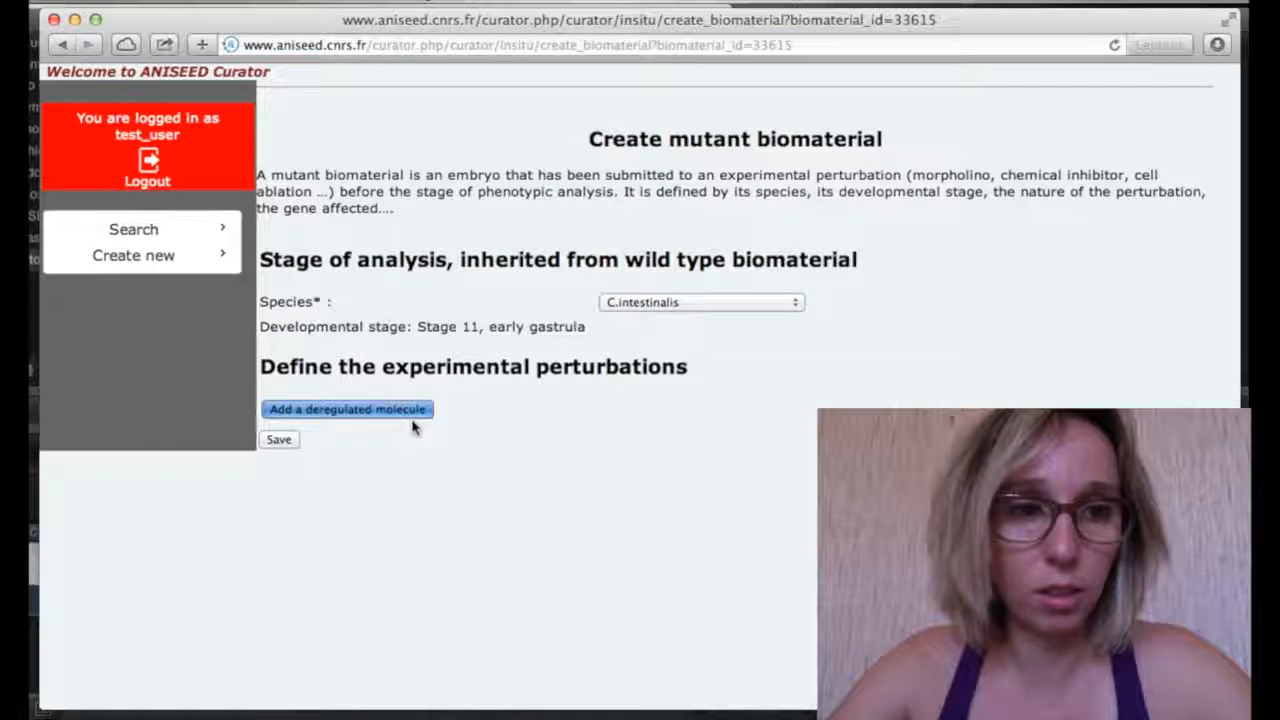
pyautogui.click(370, 549)
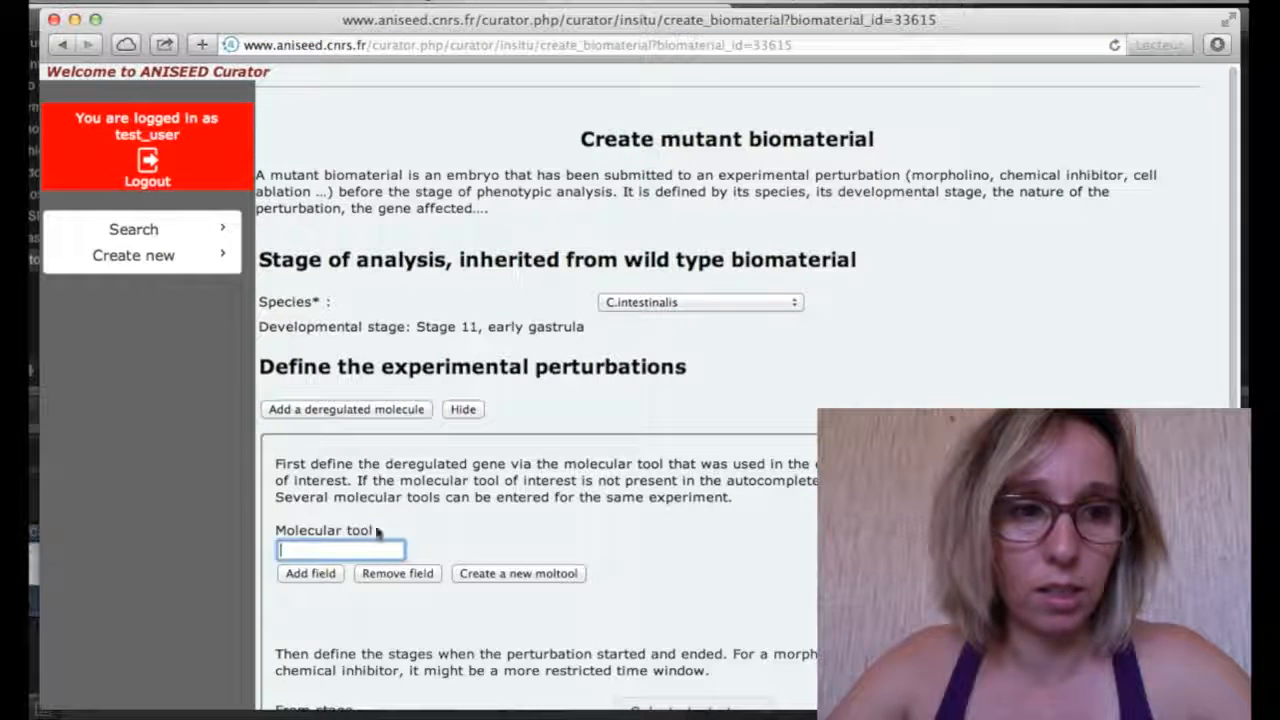
pyautogui.write('test')
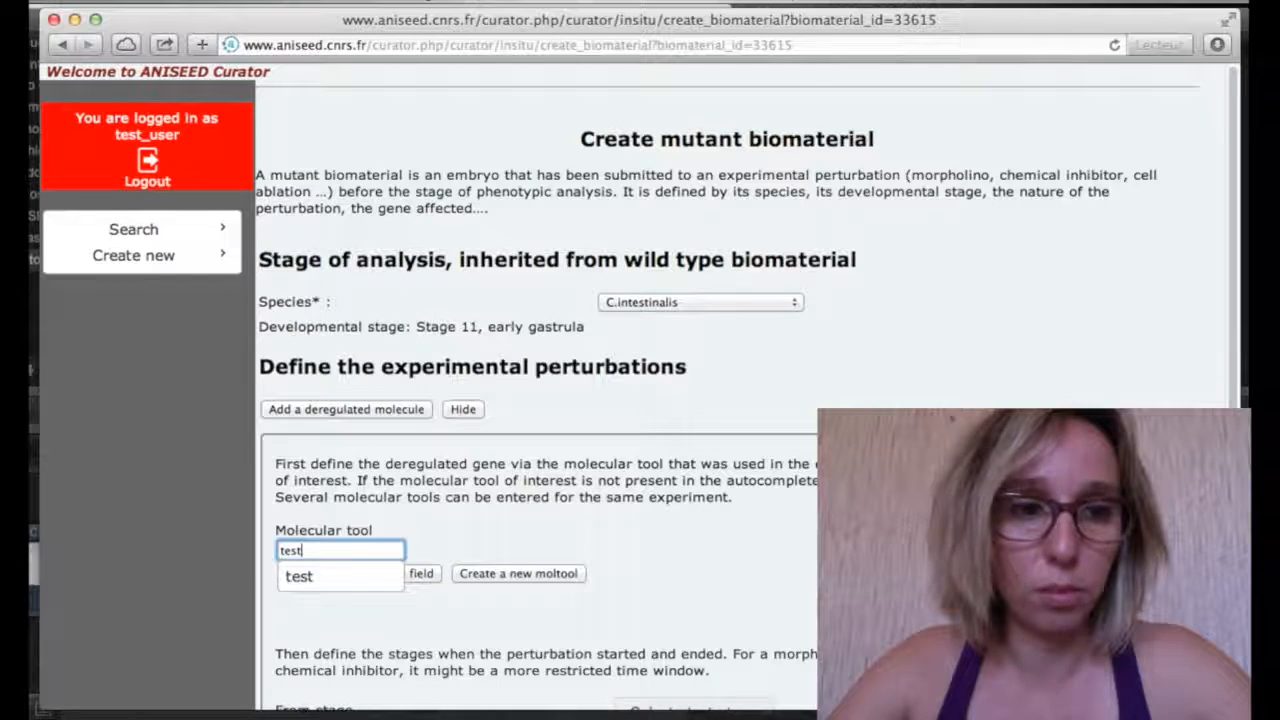
pyautogui.click(355, 584)
pyautogui.scroll(-3, 519, 539)
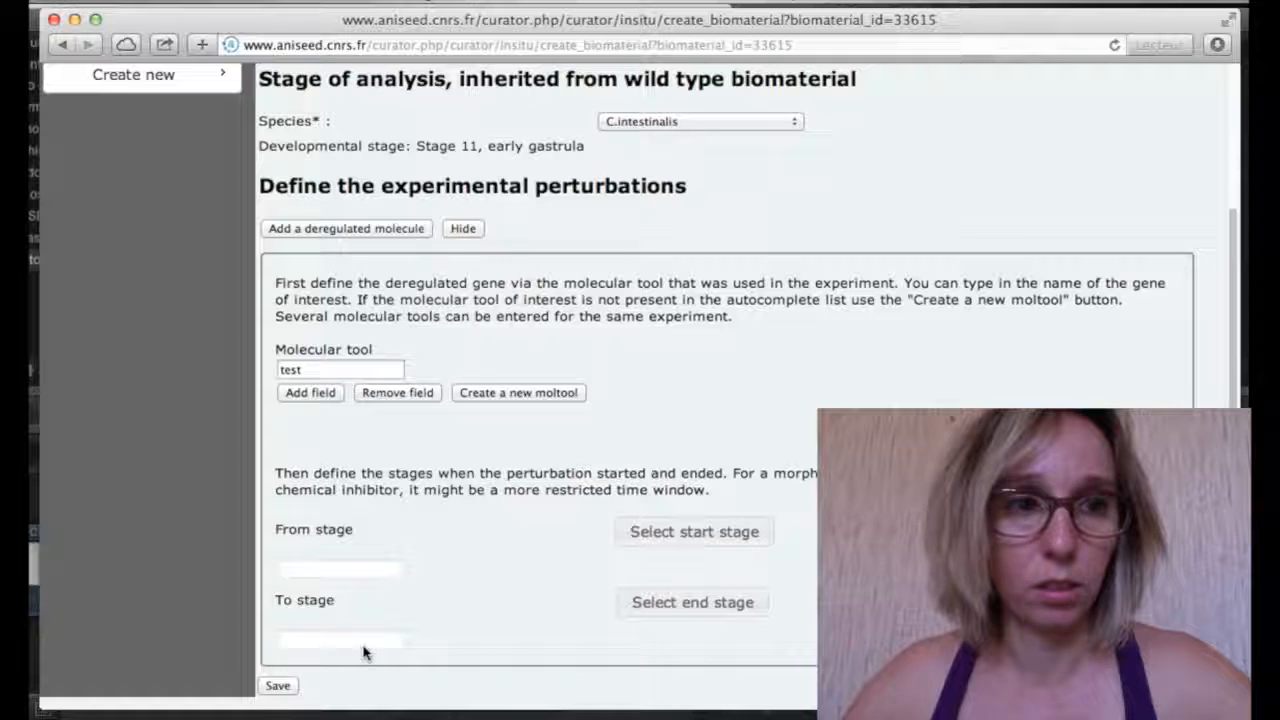
pyautogui.scroll(2, 363, 652)
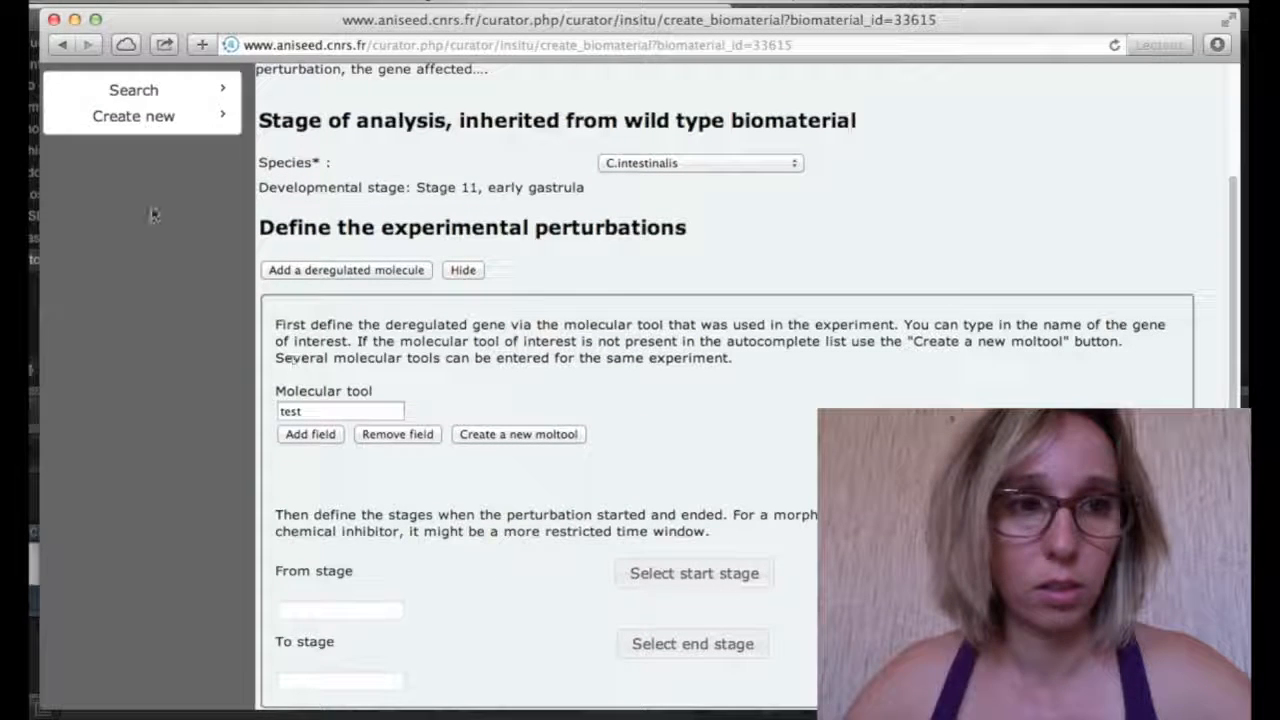
# Go back through the browser history to the experiment's expression-pattern page
pyautogui.click(62, 46)
pyautogui.click(62, 46)
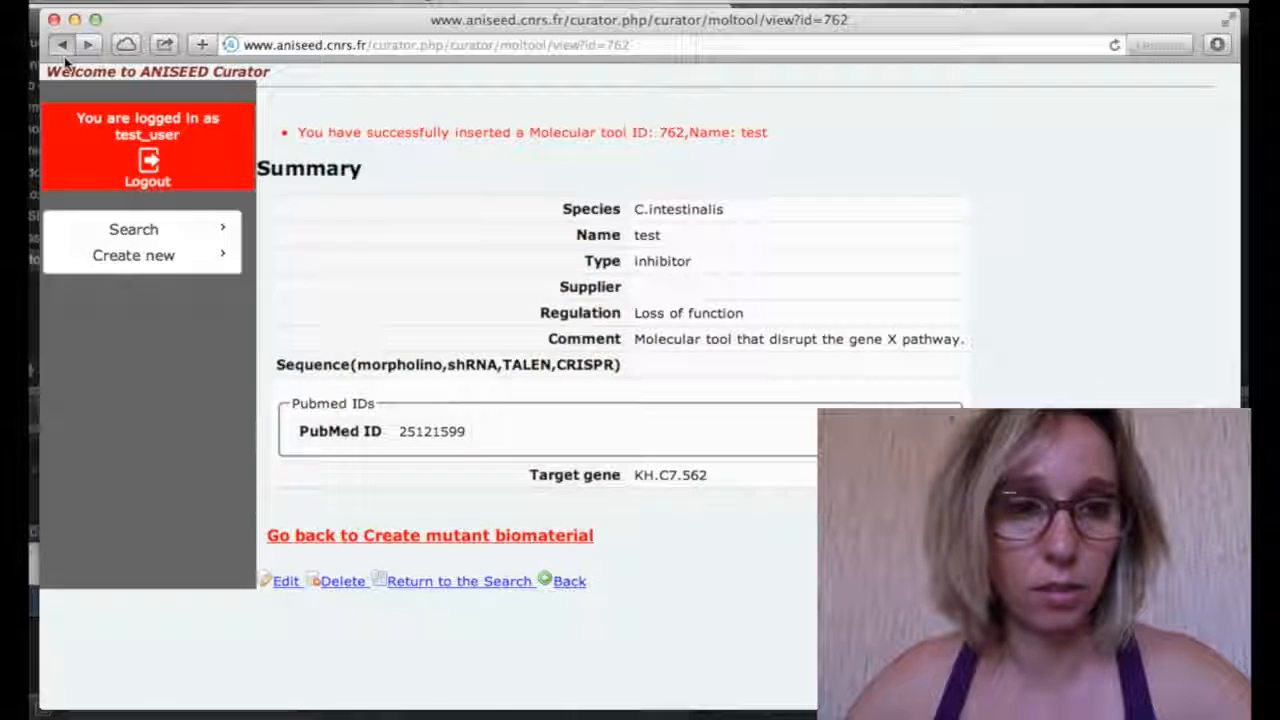
pyautogui.click(63, 50)
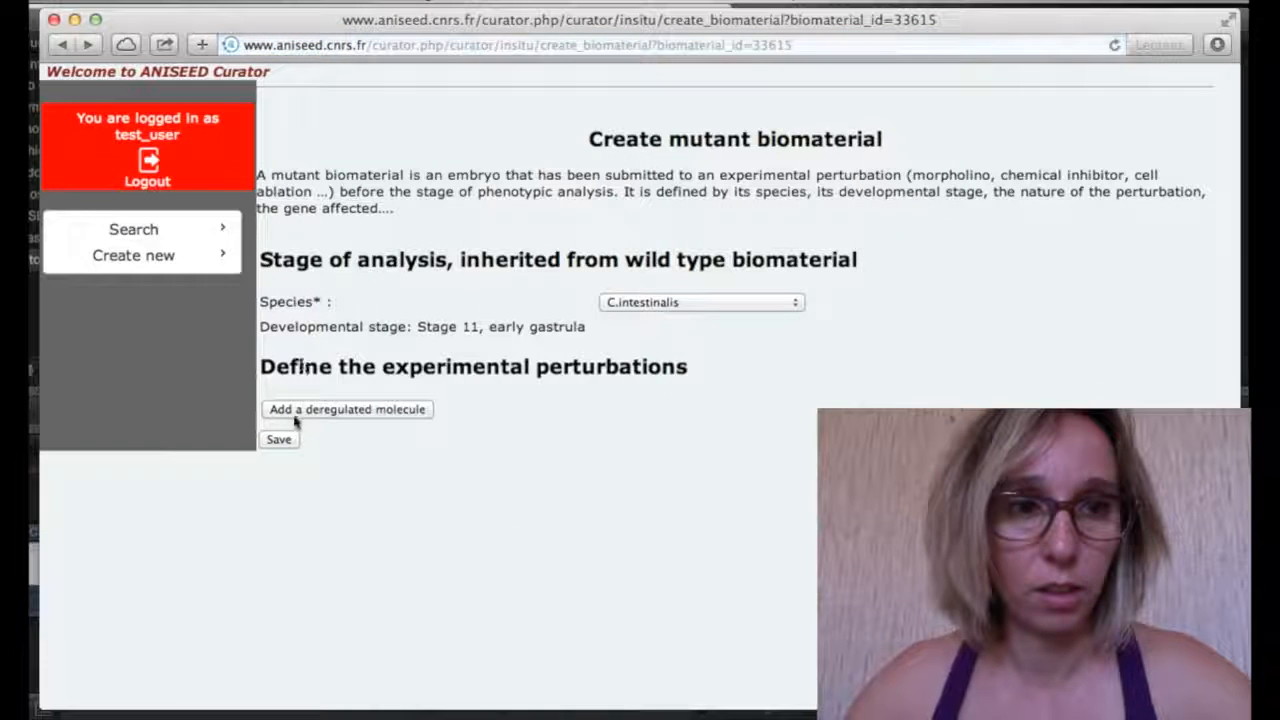
pyautogui.click(62, 46)
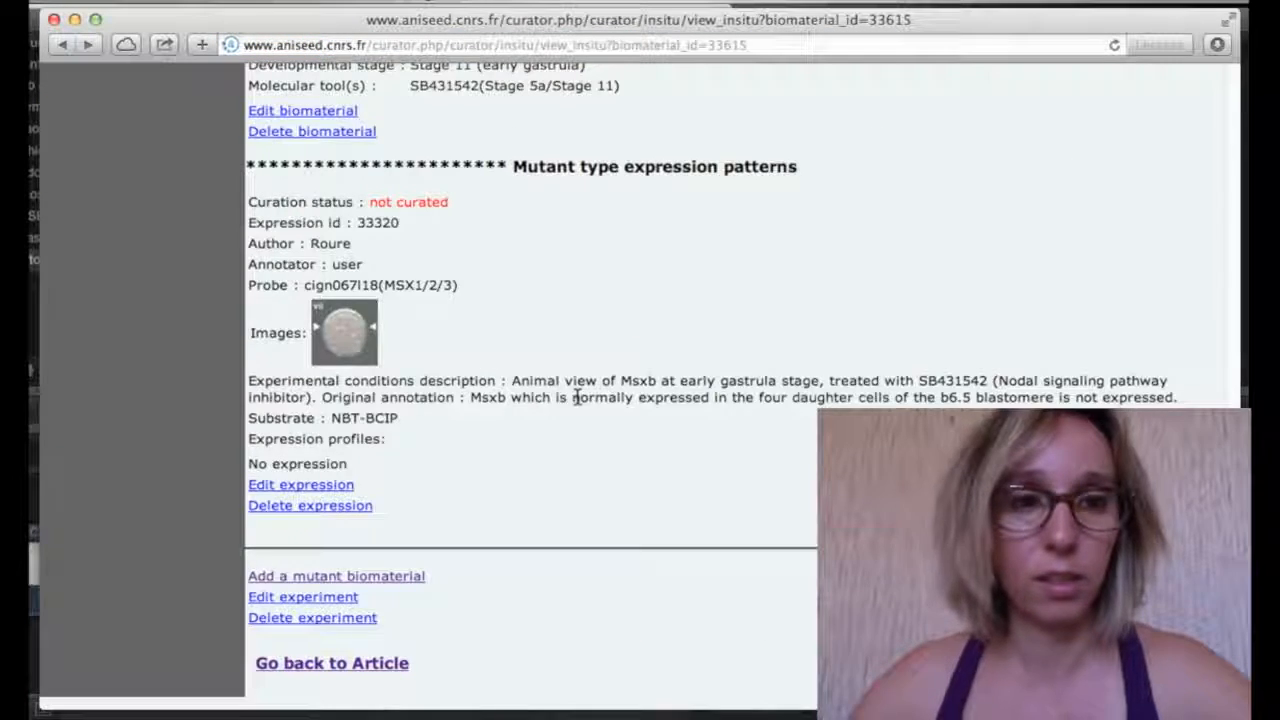
# Open the gene's experimental evidence list and locate SB431542 in the description
pyautogui.scroll(3, 576, 400)
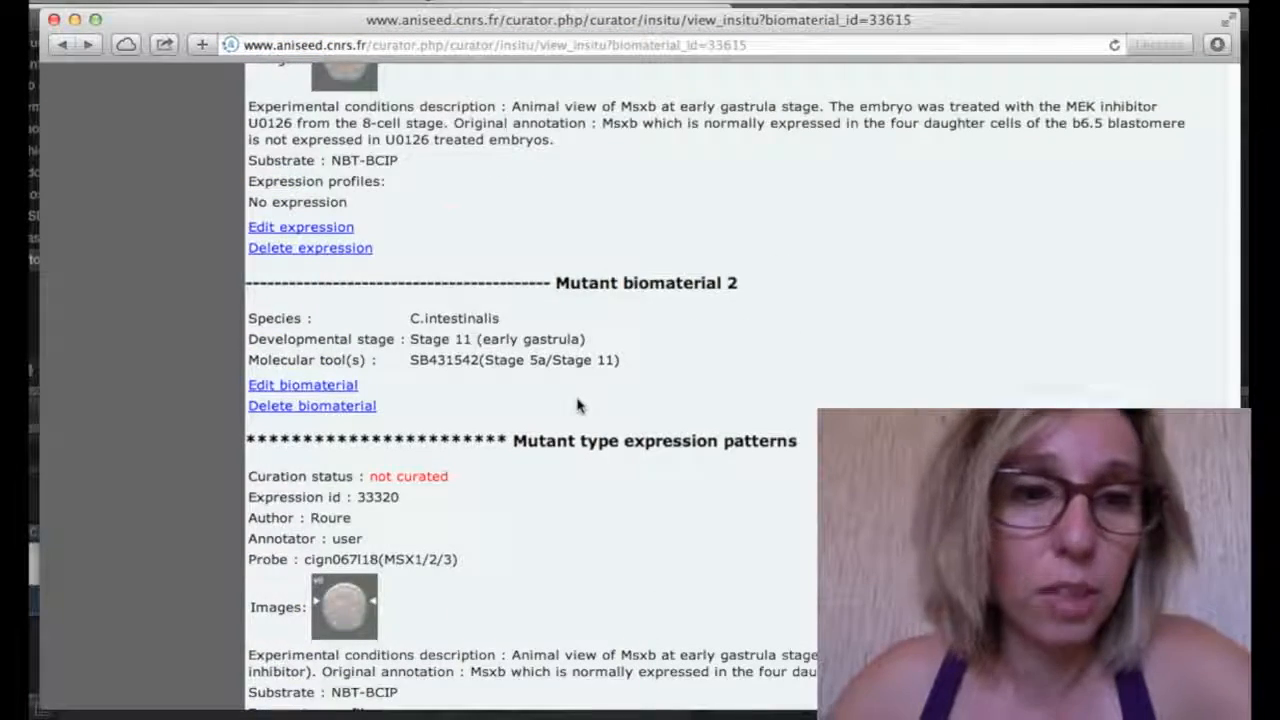
pyautogui.scroll(-4, 576, 400)
pyautogui.click(374, 668)
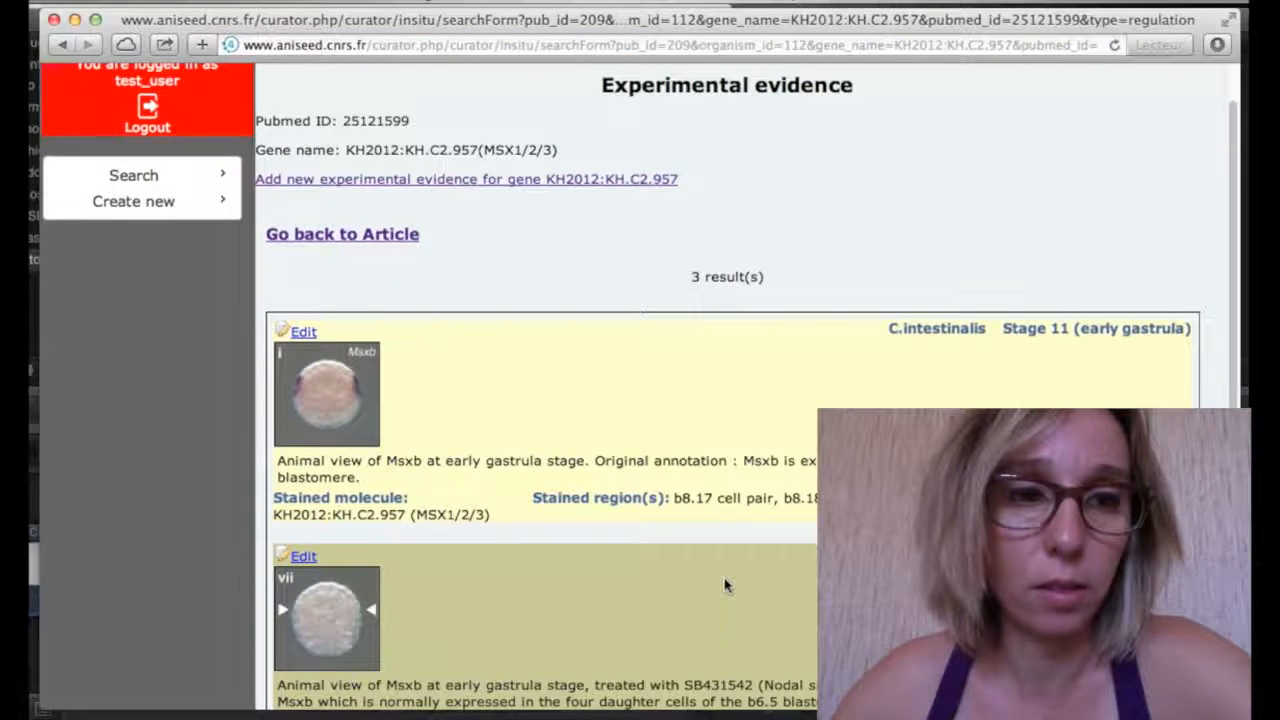
pyautogui.scroll(-5, 726, 586)
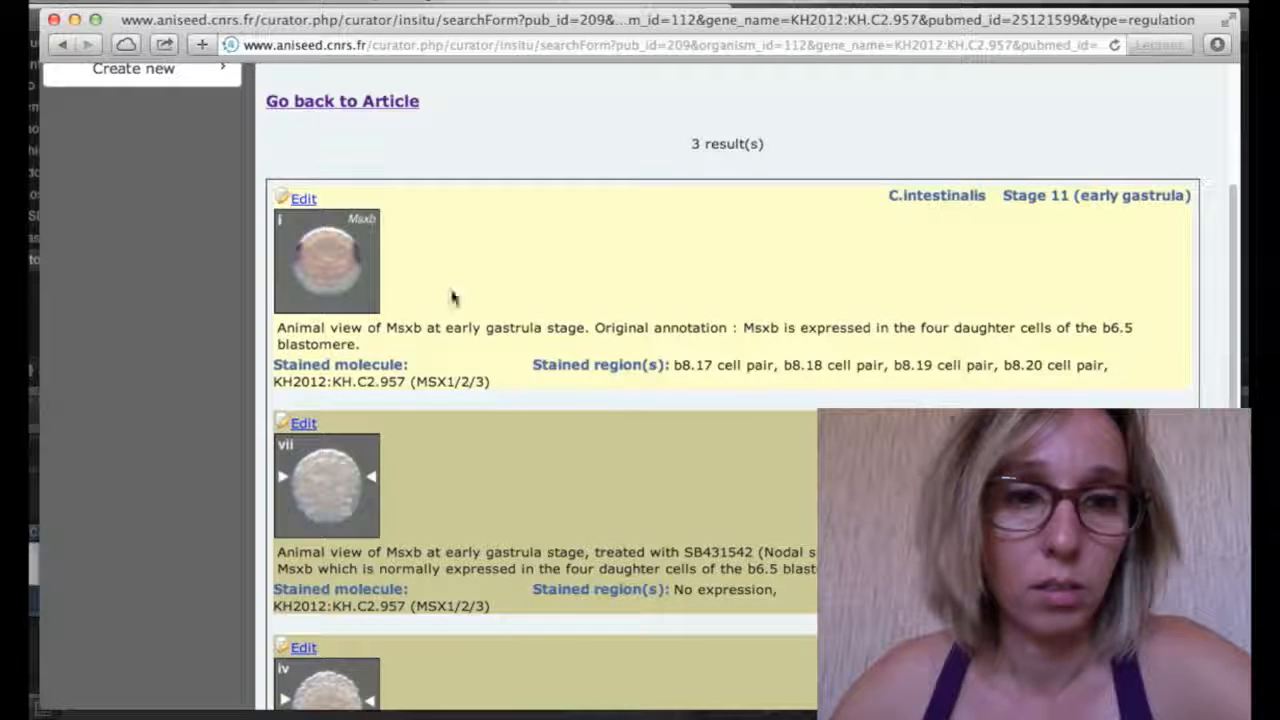
pyautogui.scroll(-4, 427, 427)
pyautogui.scroll(-1, 427, 427)
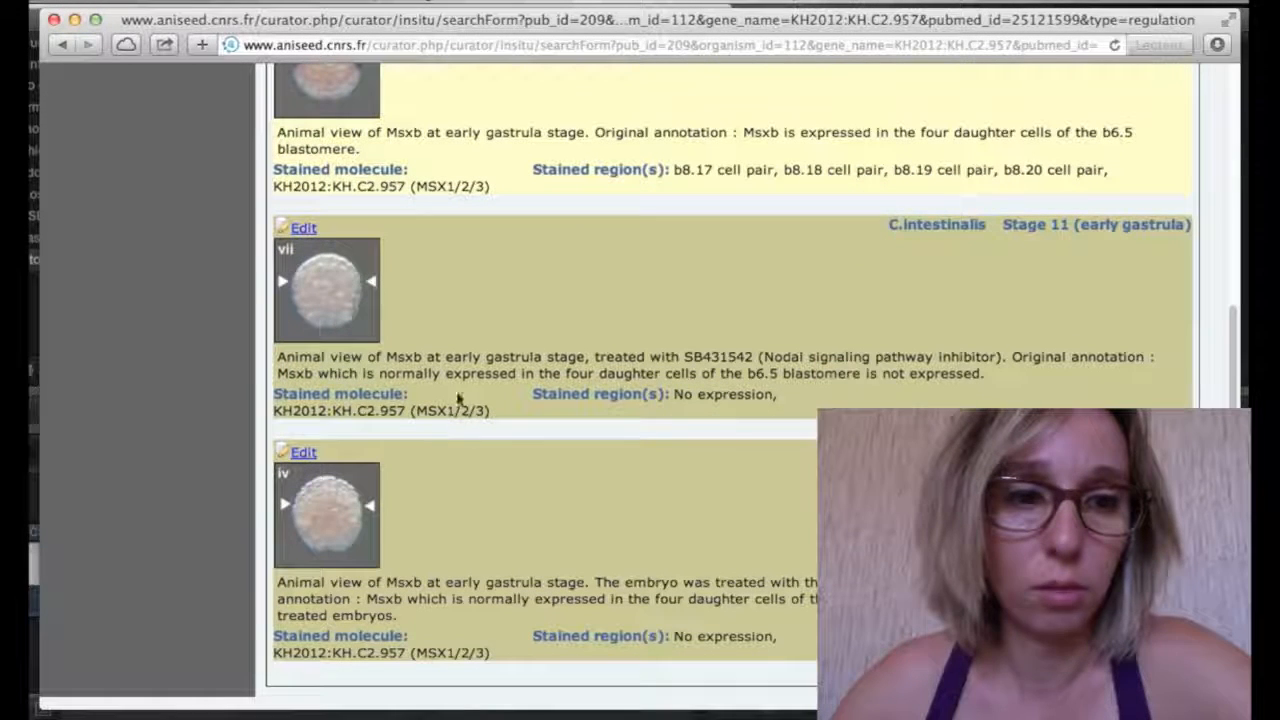
pyautogui.moveTo(686, 364); pyautogui.dragTo(752, 364)
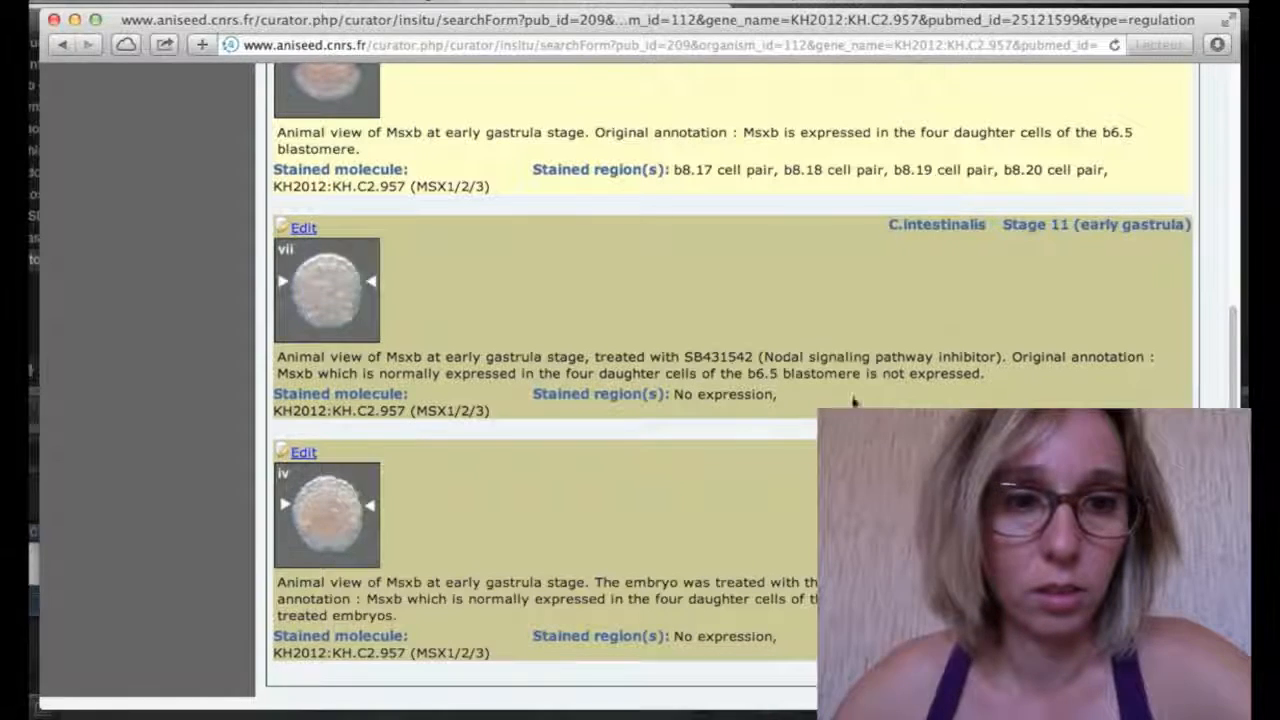
pyautogui.scroll(5, 851, 400)
# Return to article 209's publication page and scroll down to its Moltools section
pyautogui.click(333, 227)
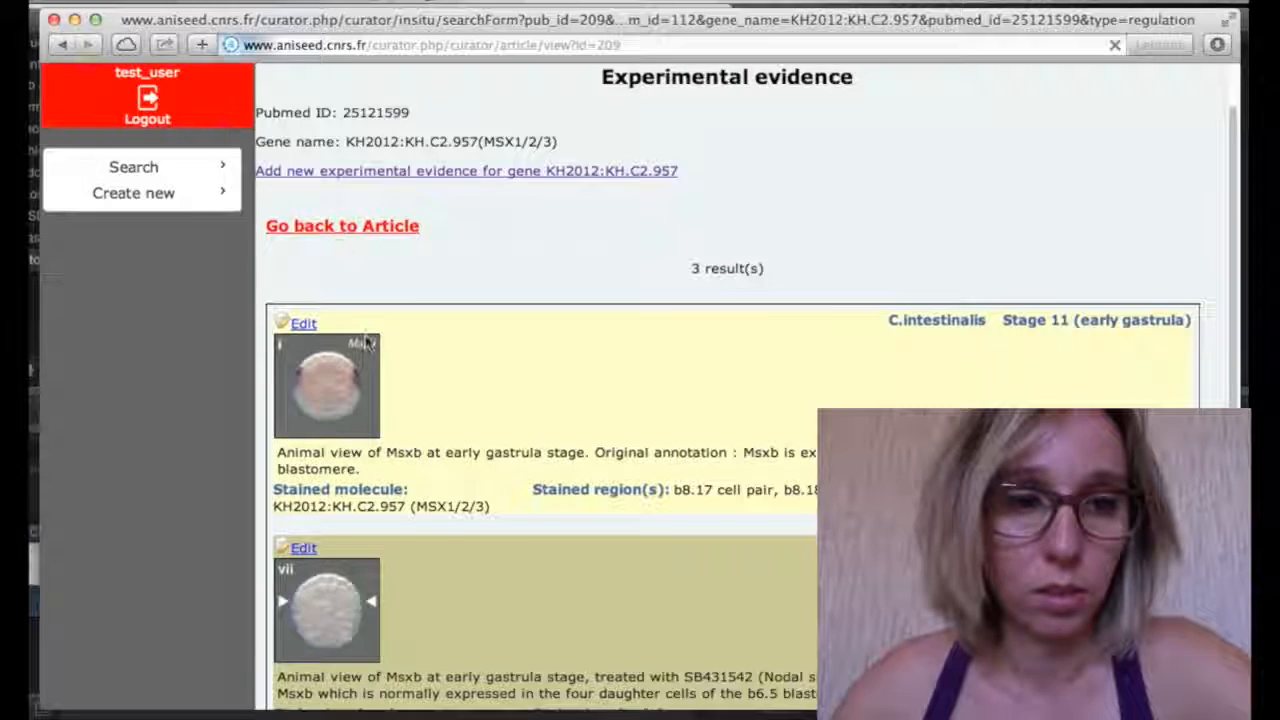
pyautogui.scroll(-1, 638, 389)
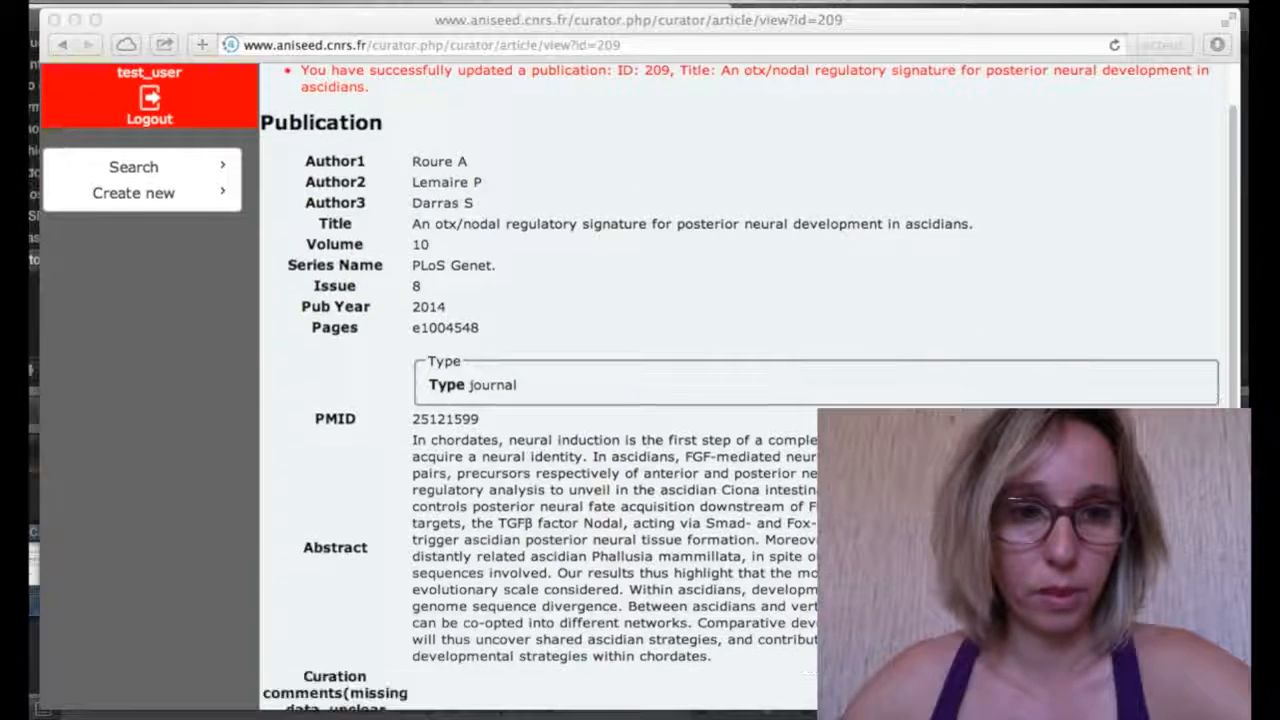
pyautogui.scroll(-5, 638, 389)
pyautogui.scroll(-2, 638, 389)
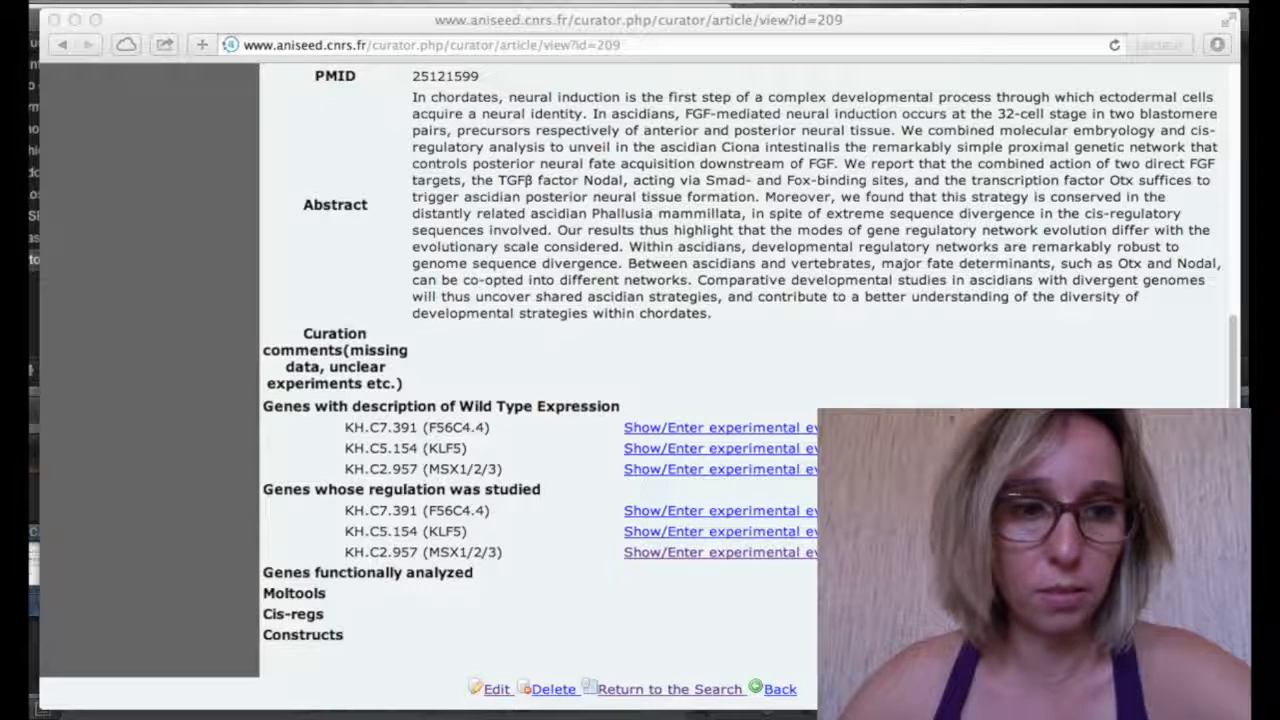
pyautogui.click(277, 607)
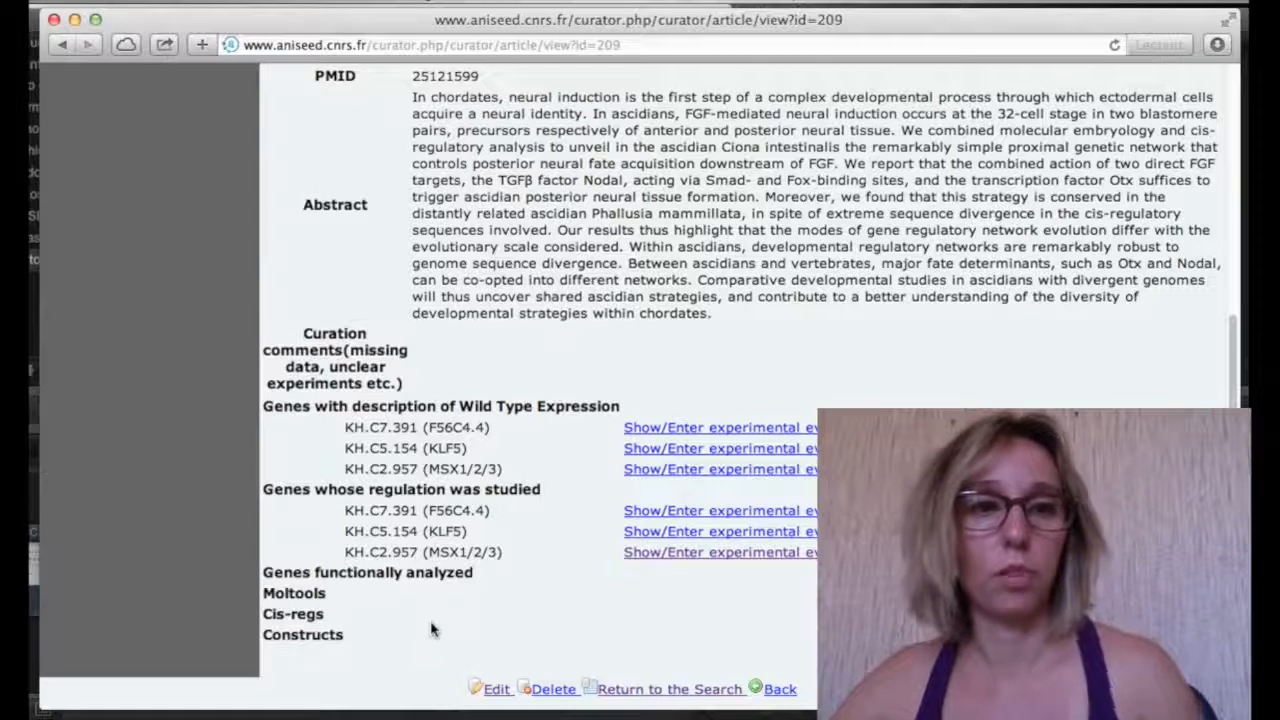
# Edit the article and add SB431542 as its first molecular tool
pyautogui.click(503, 698)
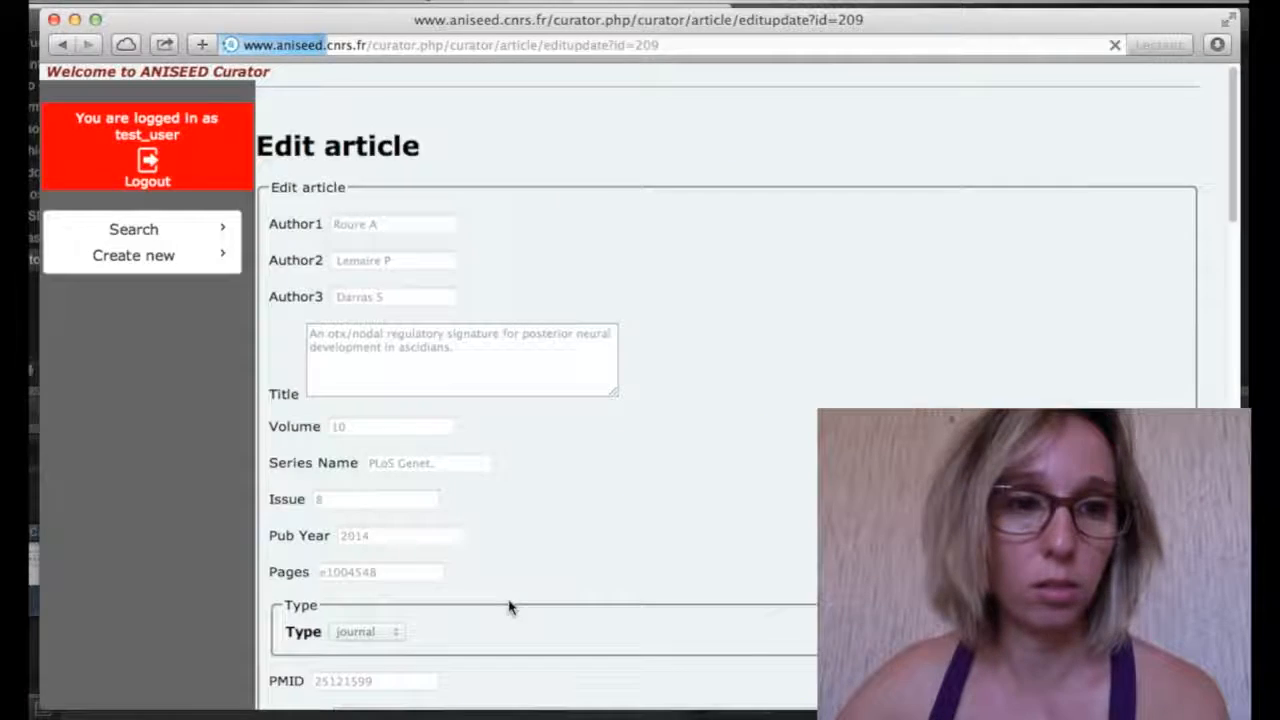
pyautogui.scroll(-15, 515, 600)
pyautogui.scroll(-5, 527, 597)
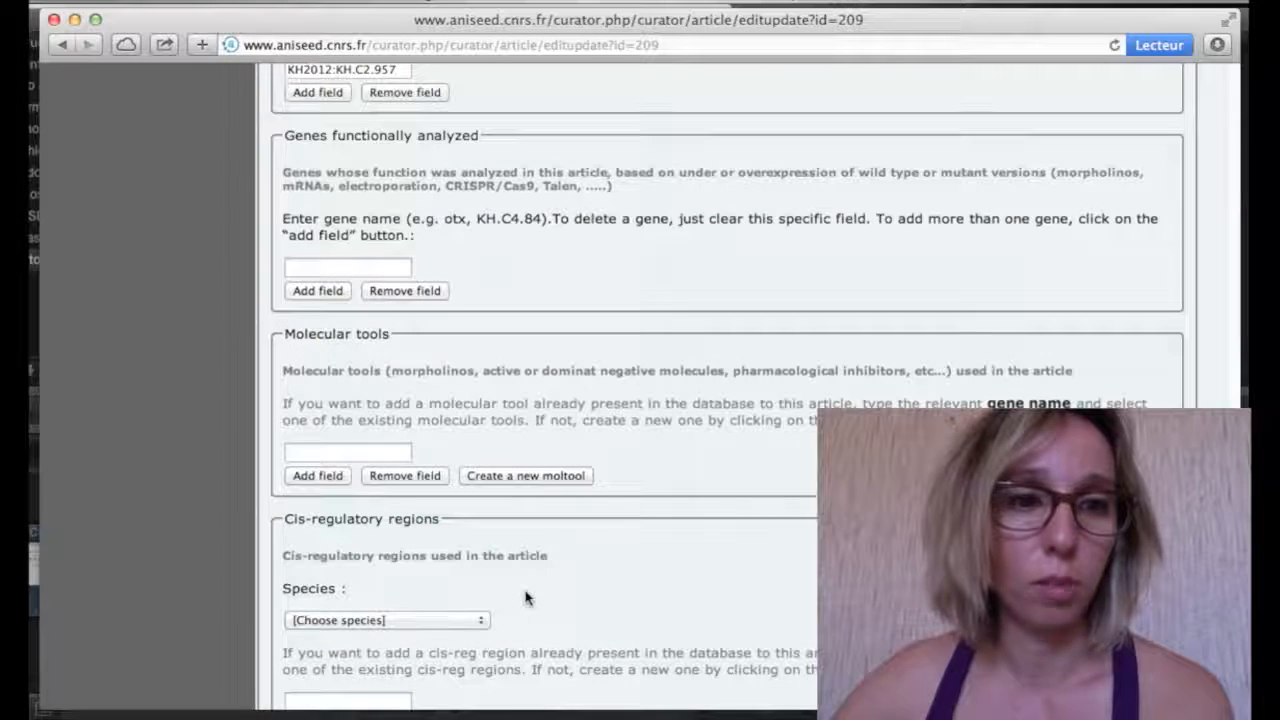
pyautogui.click(348, 455)
pyautogui.write('SB')
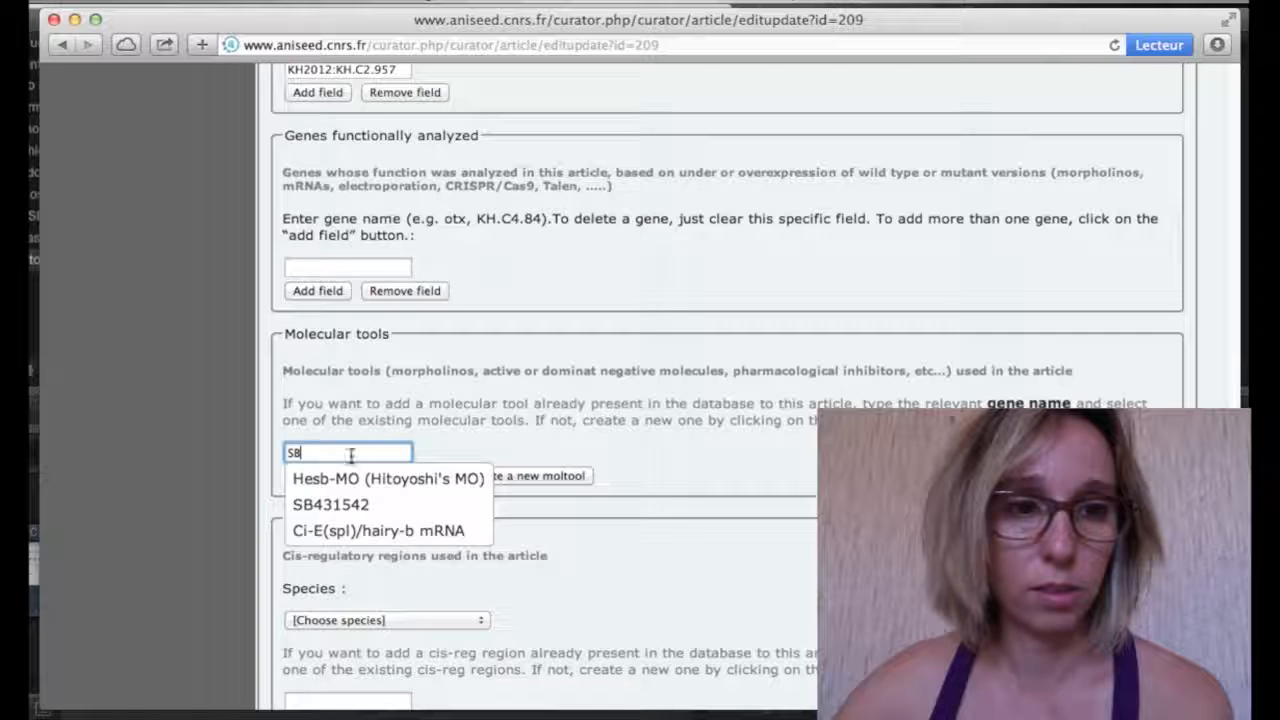
pyautogui.click(350, 505)
# Add U0126 as a second molecular tool and save the article data
pyautogui.click(322, 482)
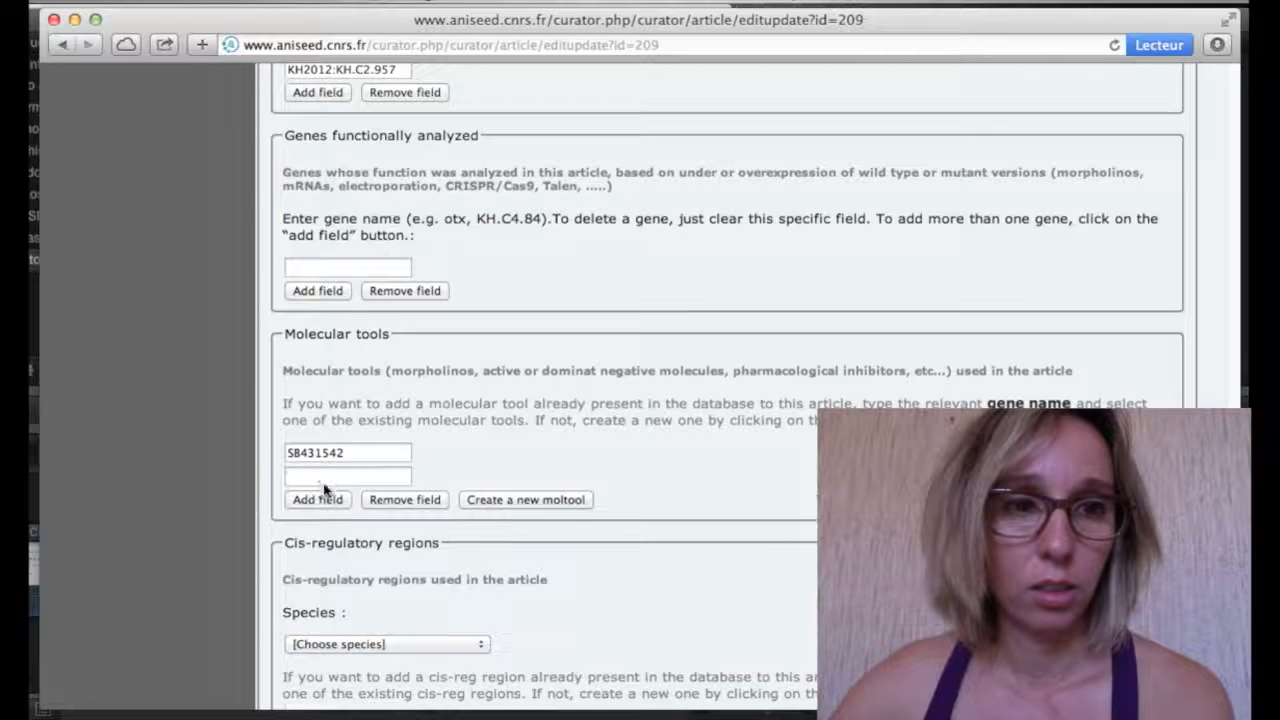
pyautogui.click(322, 482)
pyautogui.write('U')
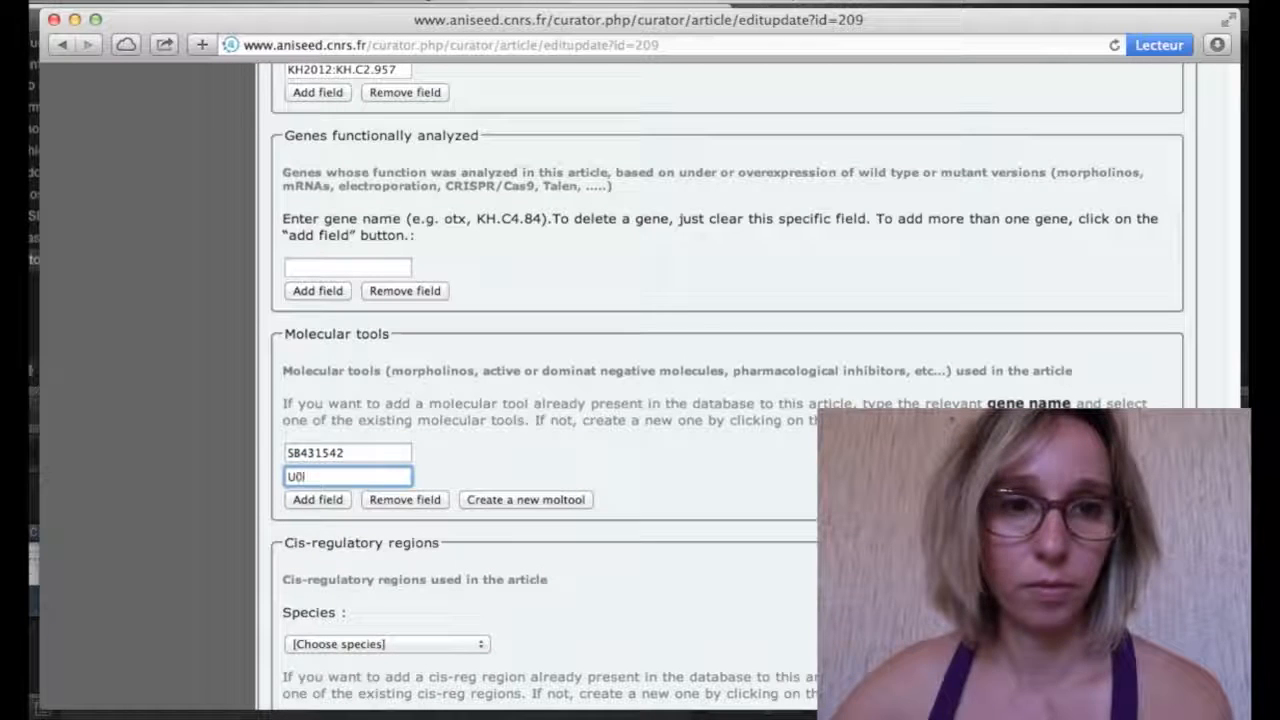
pyautogui.write('0')
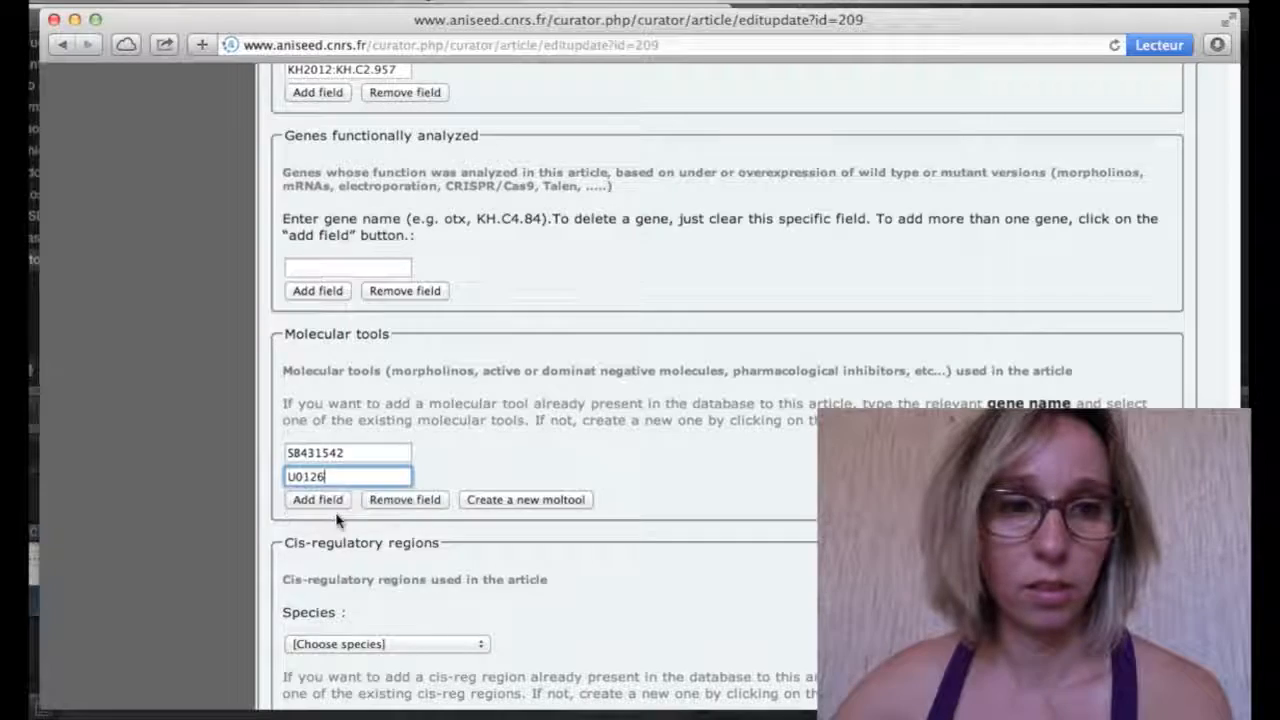
pyautogui.click(337, 517)
pyautogui.scroll(-5, 337, 518)
pyautogui.scroll(-3, 337, 518)
pyautogui.click(305, 675)
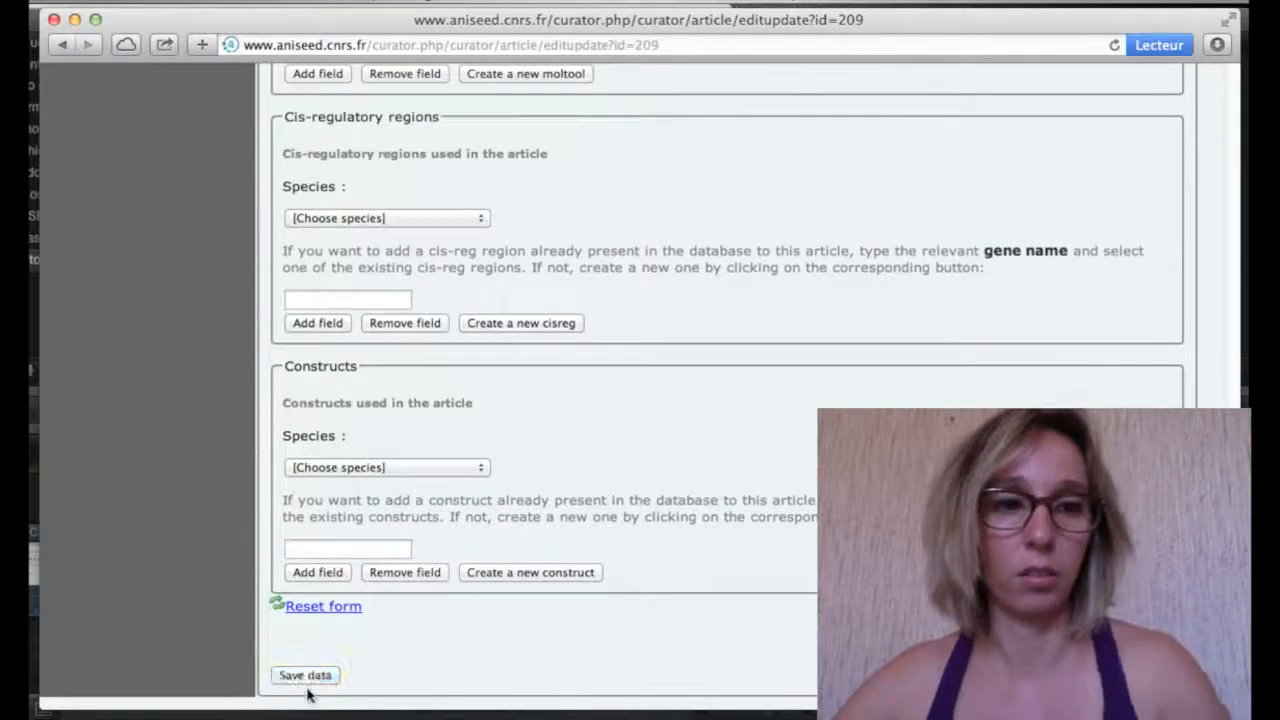
pyautogui.scroll(-6, 601, 587)
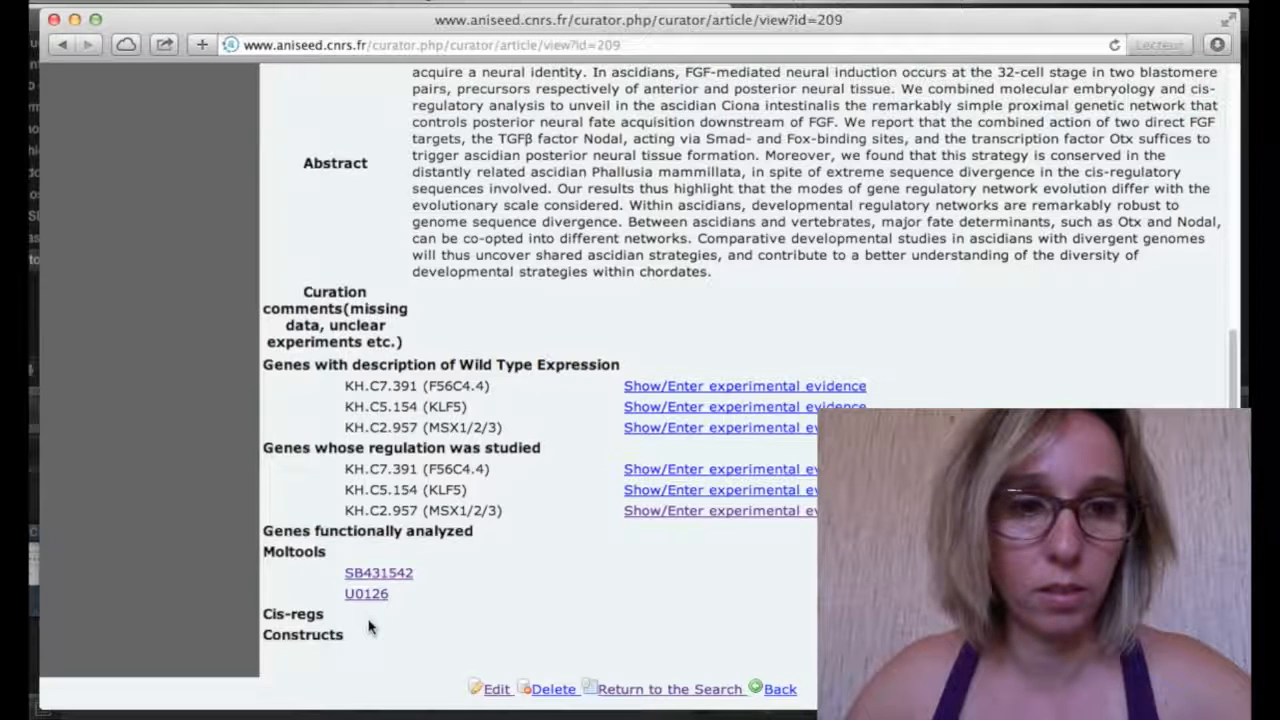
pyautogui.moveTo(475, 531); pyautogui.dragTo(266, 534)
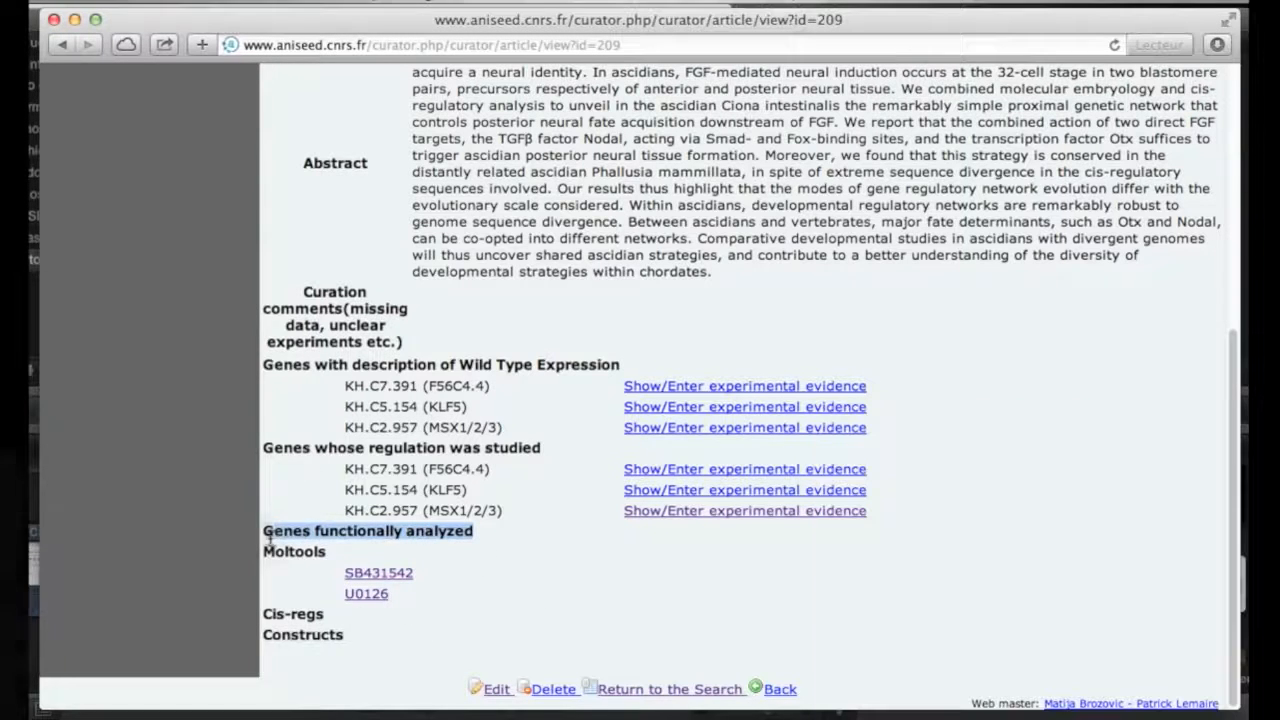